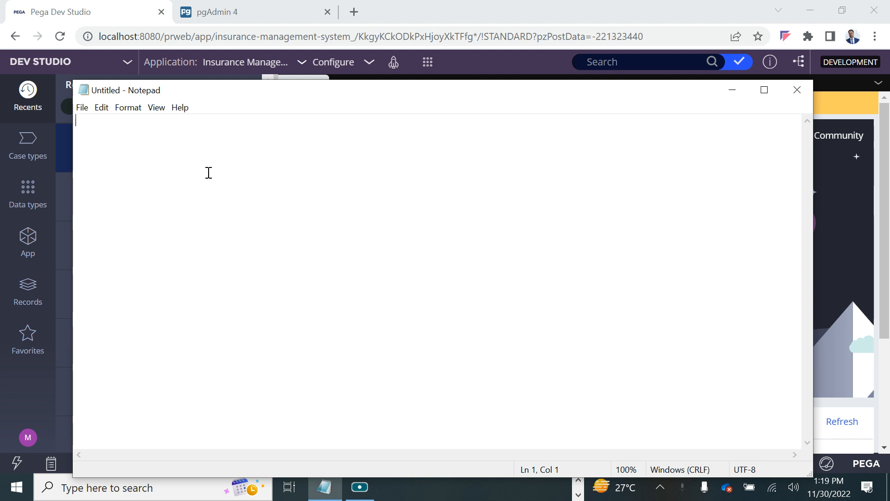
- Create a new Insurance Plan case in Dev Studio and set New Customer to No
left_click(426, 68)
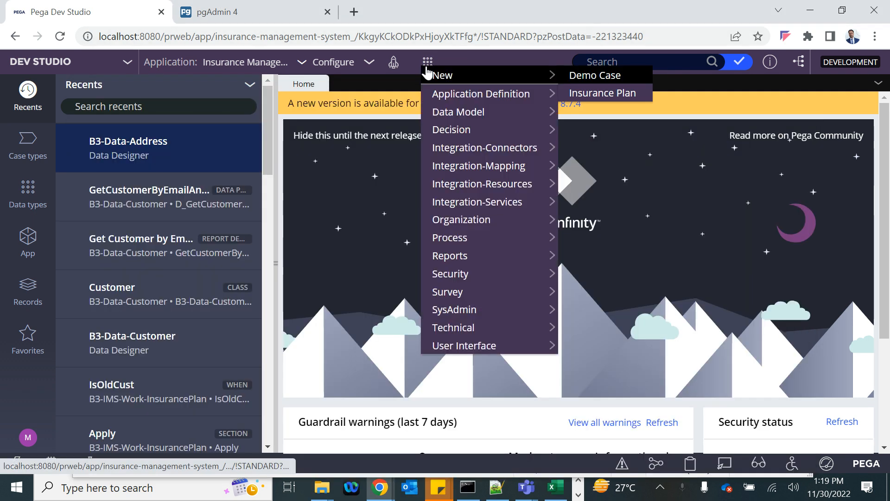
left_click(586, 93)
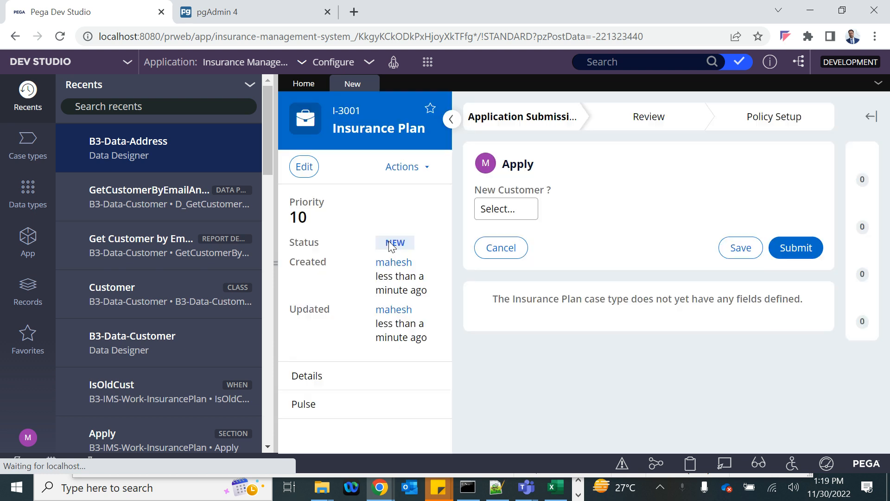
left_click(510, 210)
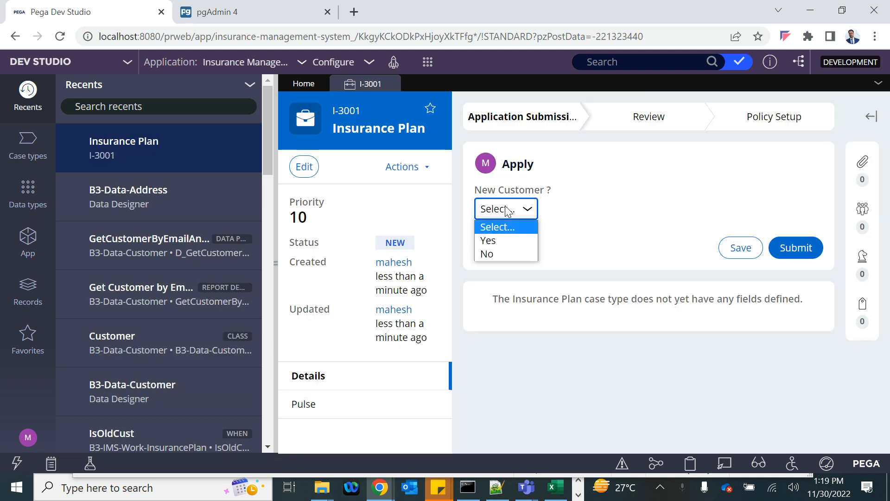
left_click(488, 253)
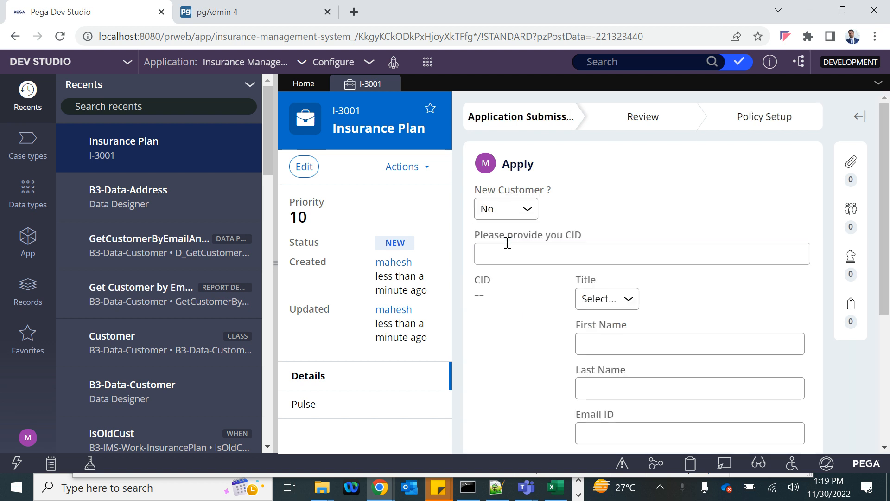
- Enter CID CUST-0001 so the existing customer's details load
left_click(533, 257)
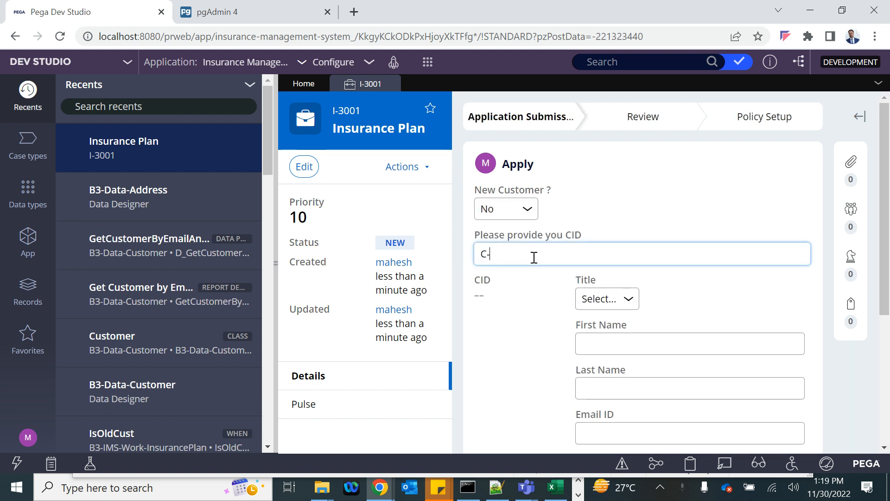
type("C-0001")
left_click(275, 260)
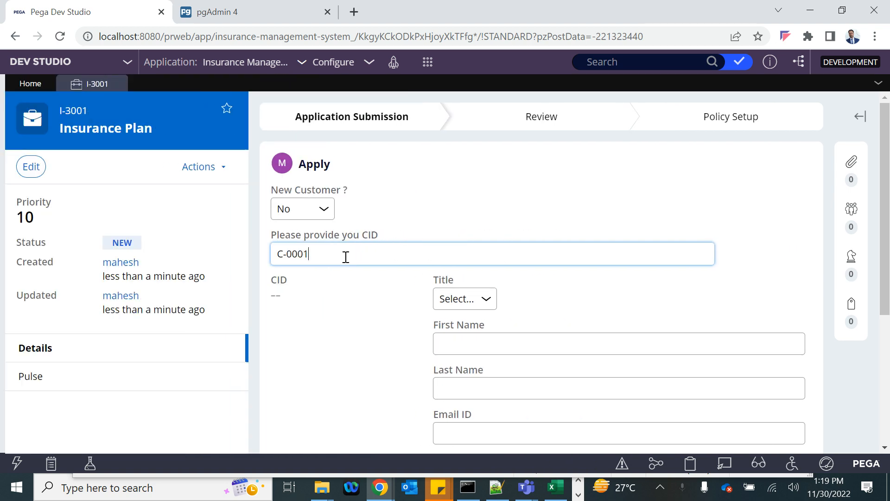
left_click(409, 230)
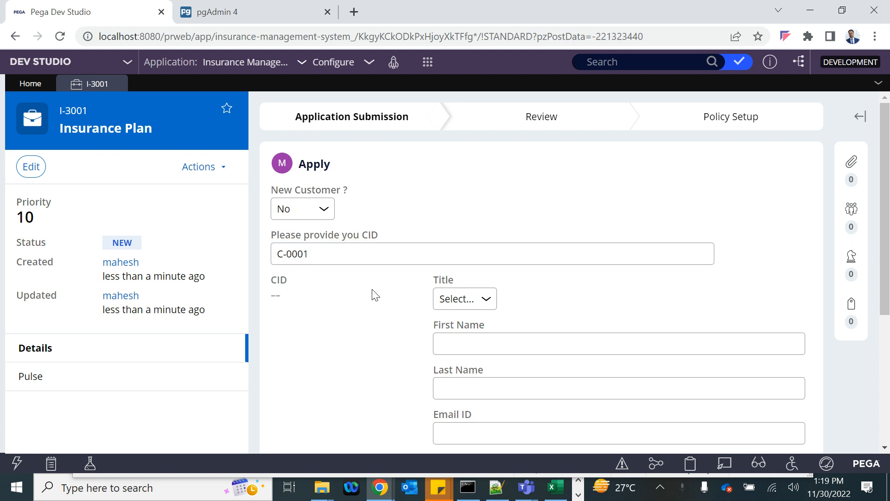
left_click(333, 255)
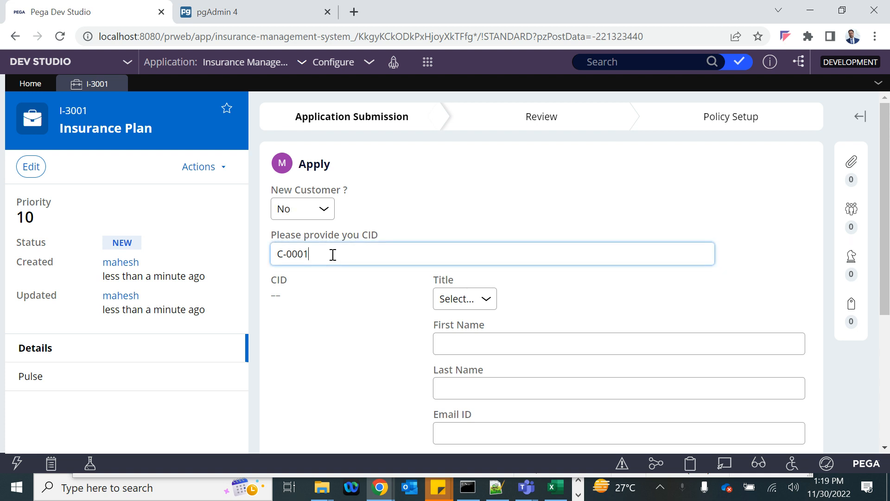
left_click(287, 256)
type("UST")
left_click(366, 328)
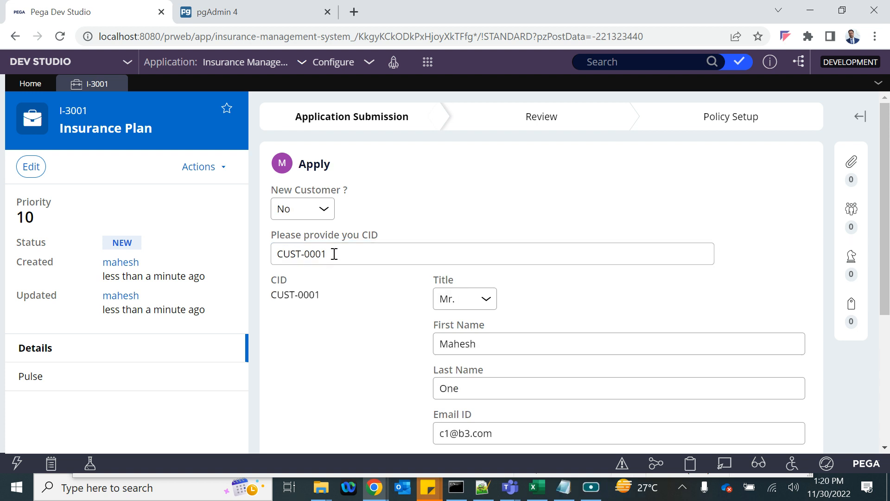
- Select the CUST-0001 CID value and scroll through the Apply form
scroll(334, 255, "down", 1)
left_click_drag(333, 208, 273, 210)
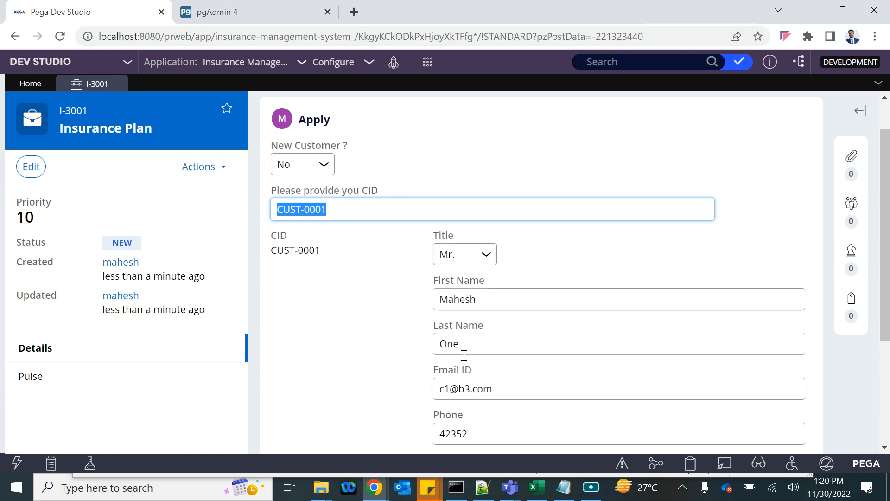
scroll(481, 344, "down", 1)
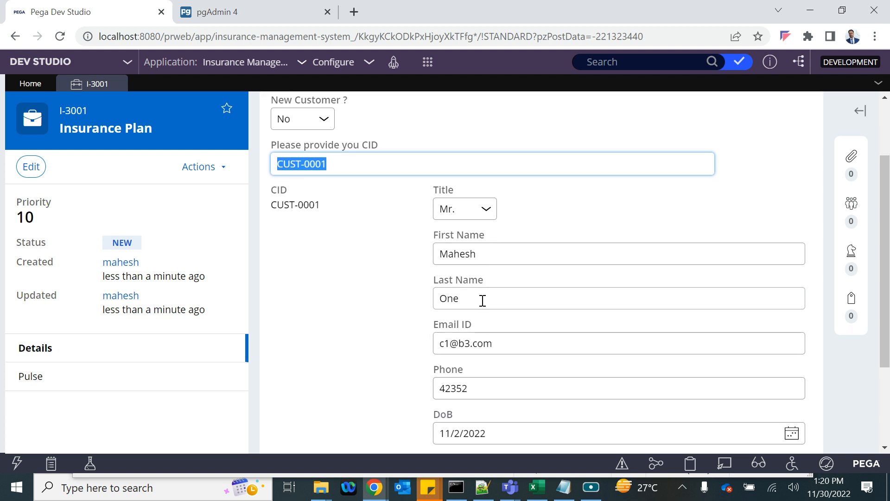
scroll(482, 301, "down", 2)
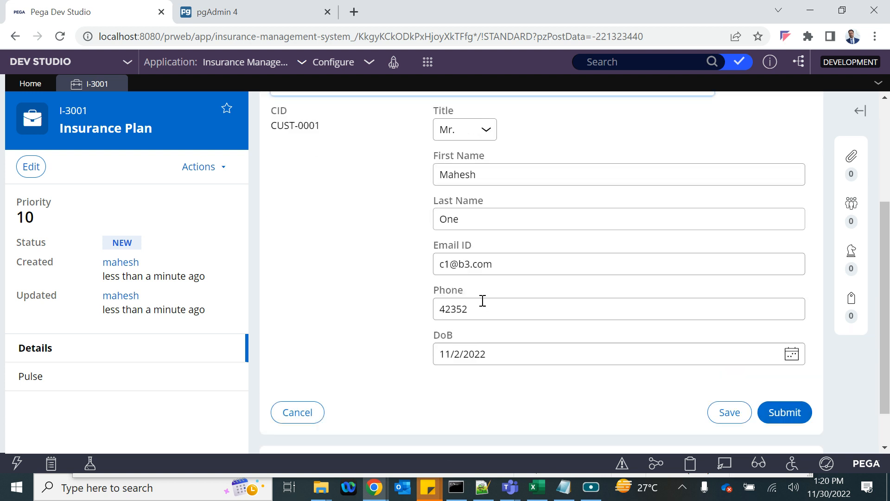
scroll(482, 300, "up", 2)
scroll(362, 342, "down", 3)
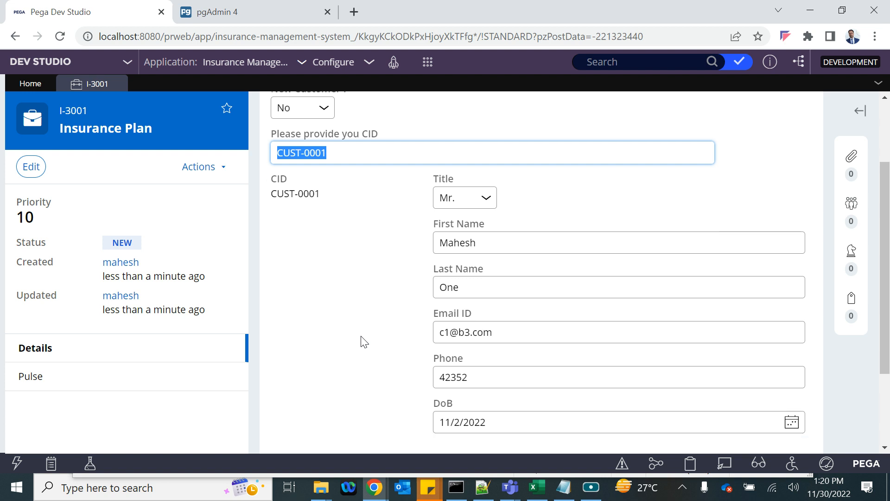
scroll(363, 341, "up", 4)
scroll(362, 342, "down", 2)
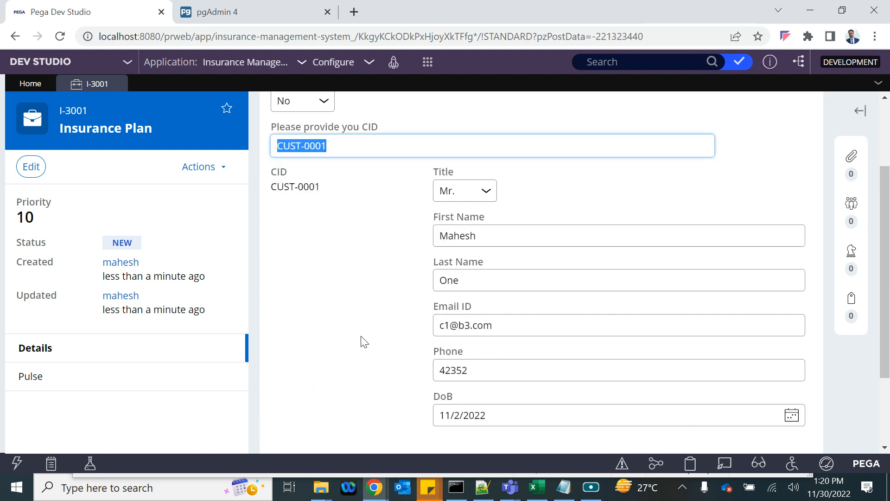
scroll(362, 342, "up", 1)
scroll(472, 304, "down", 2)
- Add 3213 to the customer's phone number and submit the Apply form
left_click(468, 306)
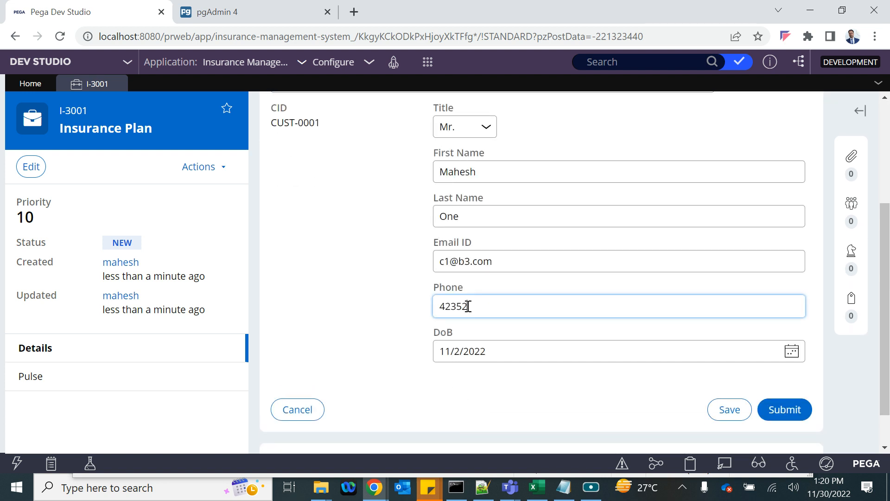
type("3213")
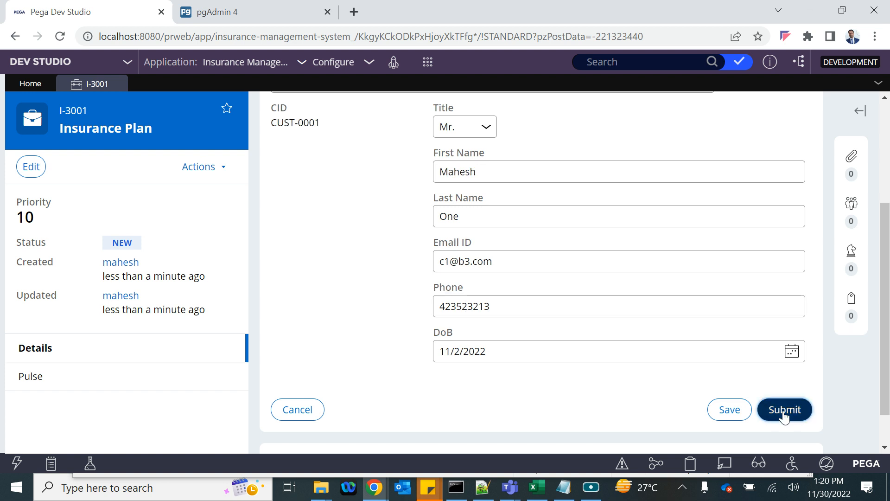
left_click(783, 411)
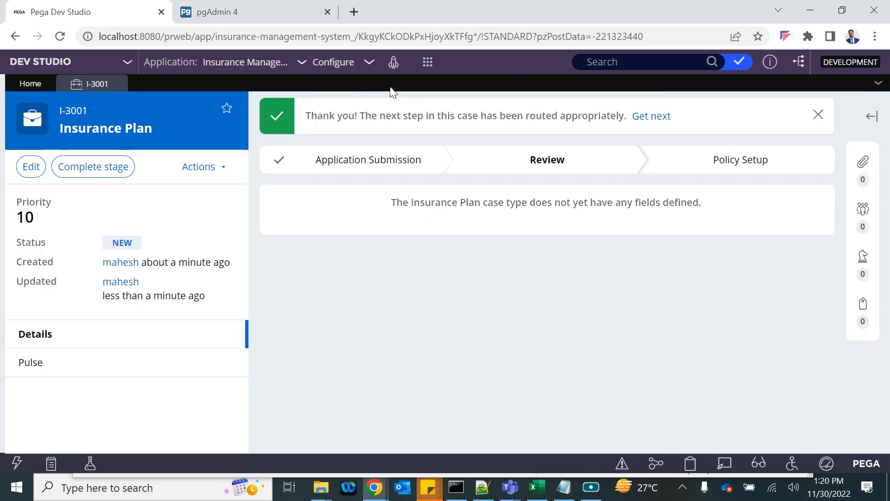
- Create a second Insurance Plan case, I-3002, with New Customer set to Yes
left_click(427, 61)
mouse_move(494, 77)
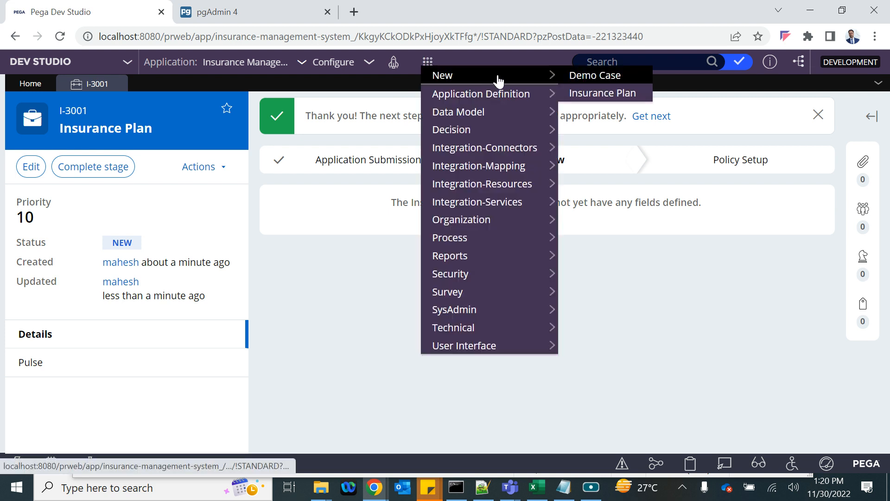
left_click(611, 93)
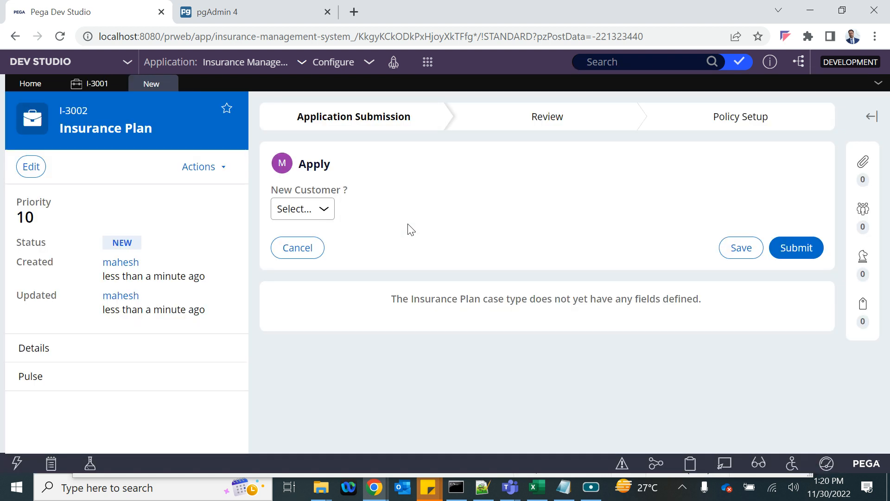
left_click(323, 208)
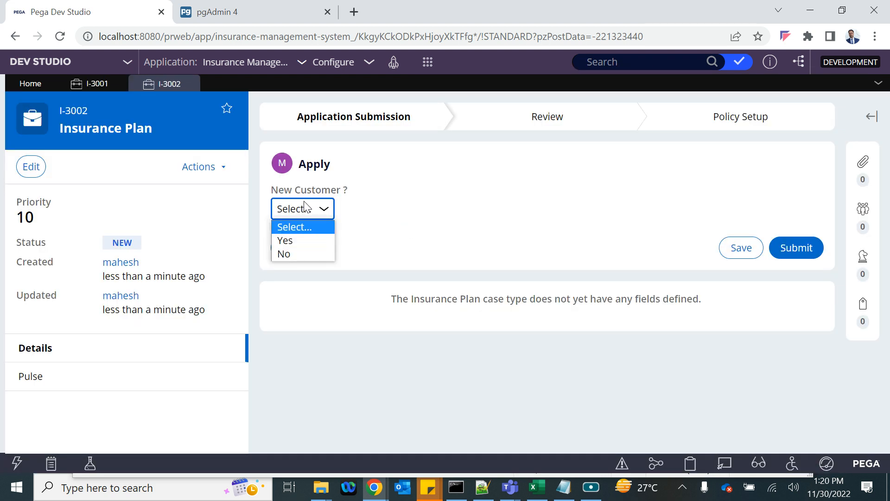
left_click(300, 240)
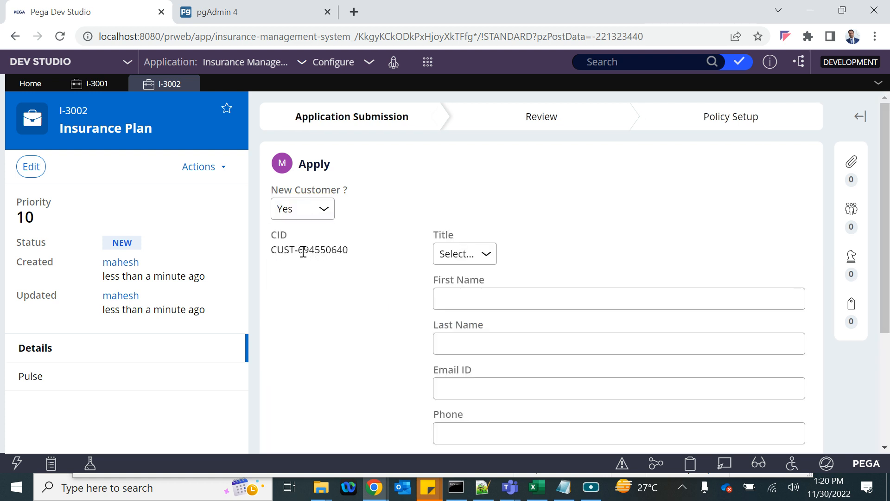
- Set the customer's title to Dr
left_click_drag(273, 251, 342, 251)
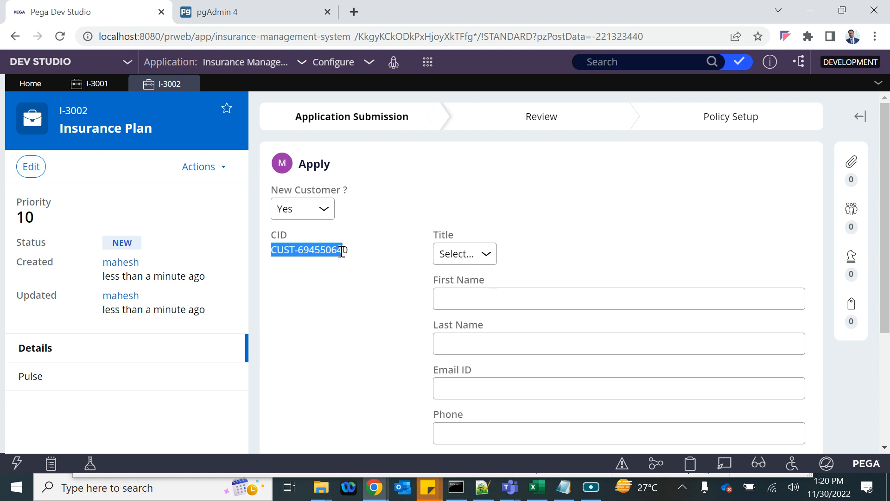
scroll(341, 252, "down", 1)
left_click(463, 221)
left_click(454, 277)
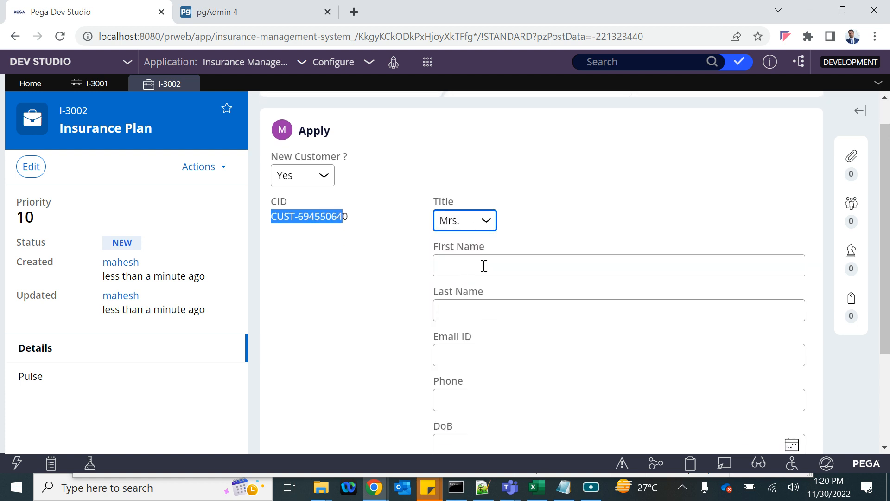
left_click(460, 267)
left_click(463, 221)
left_click(458, 288)
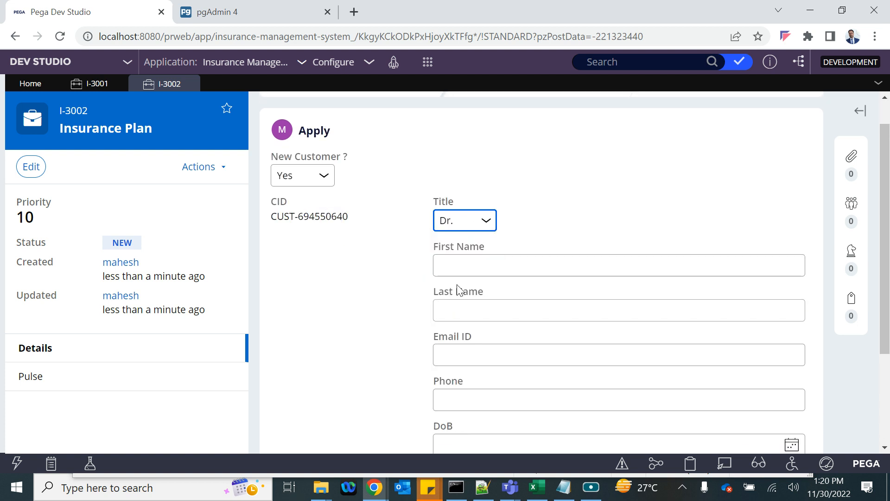
left_click(472, 260)
type("Q")
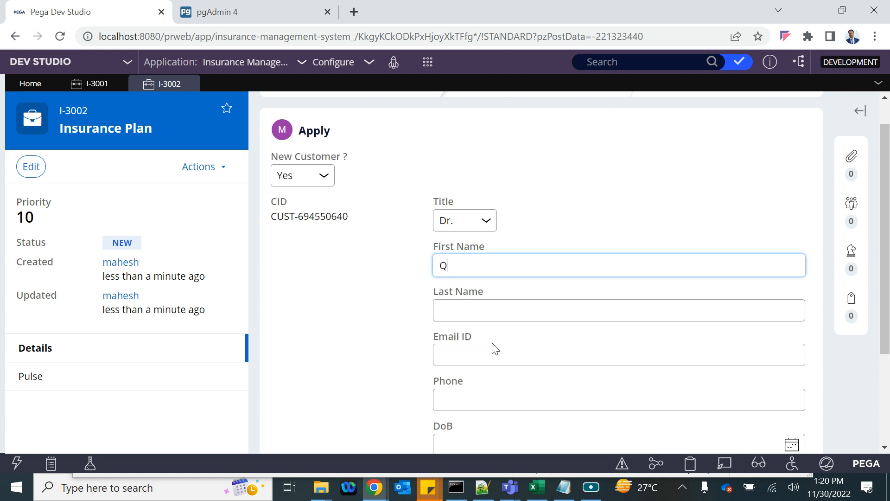
left_click(456, 314)
type("Rama")
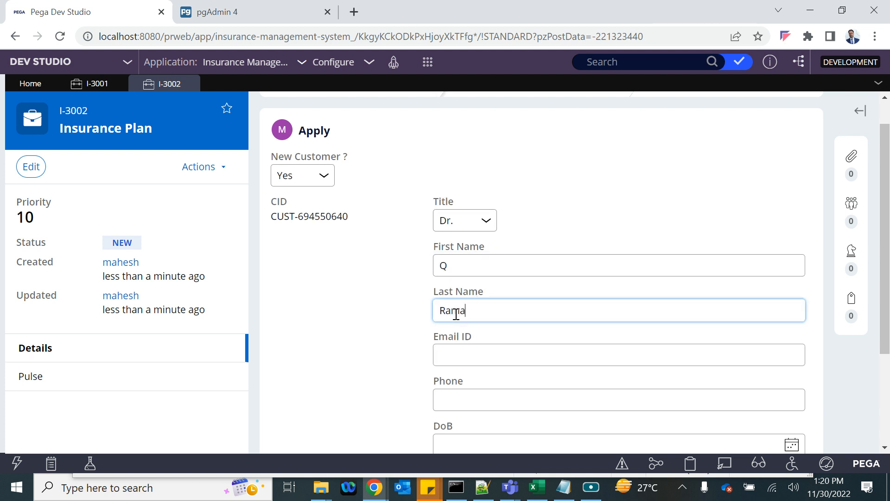
scroll(457, 319, "down", 1)
left_click(472, 293)
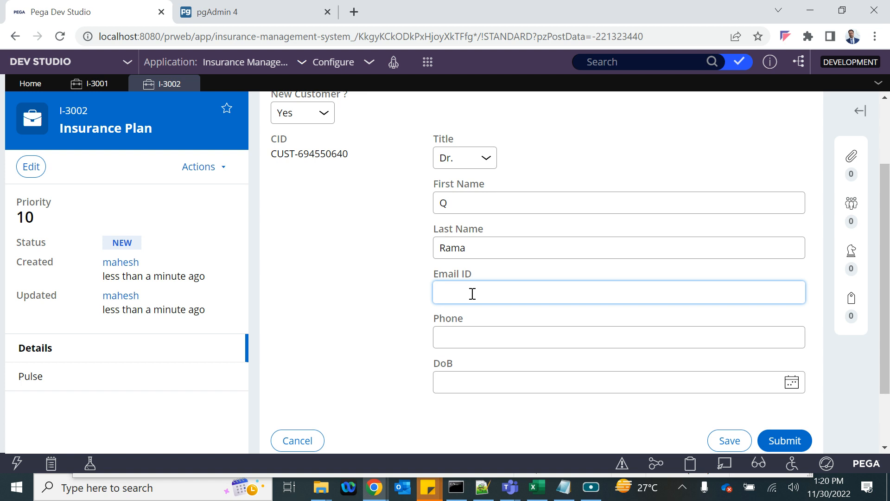
left_click(459, 334)
type("3123")
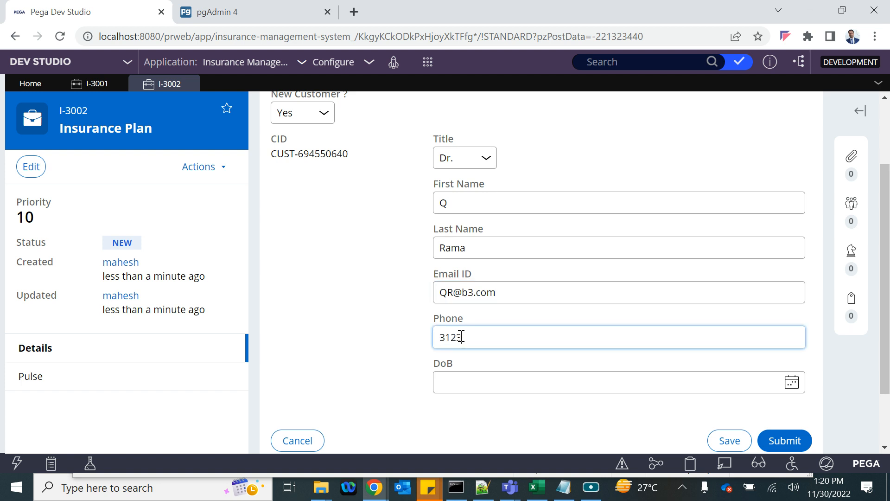
- Set date of birth to 11/2/2022 and submit the application
left_click(790, 382)
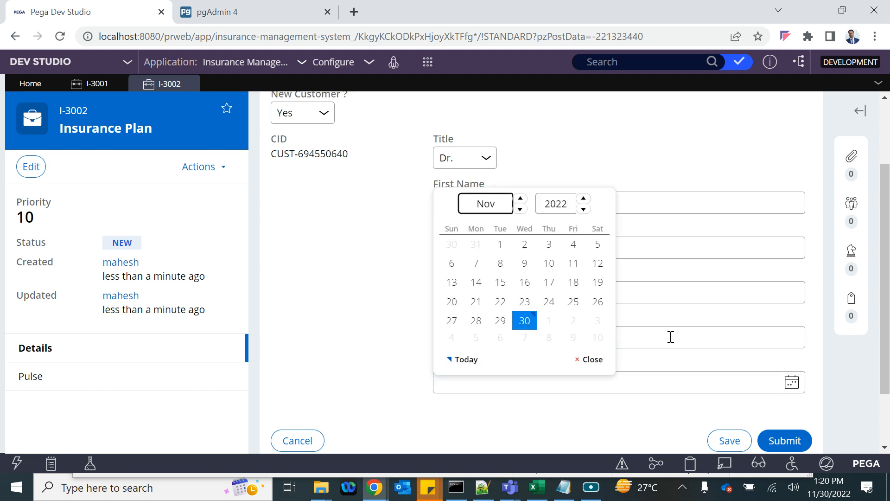
left_click(524, 245)
left_click(783, 438)
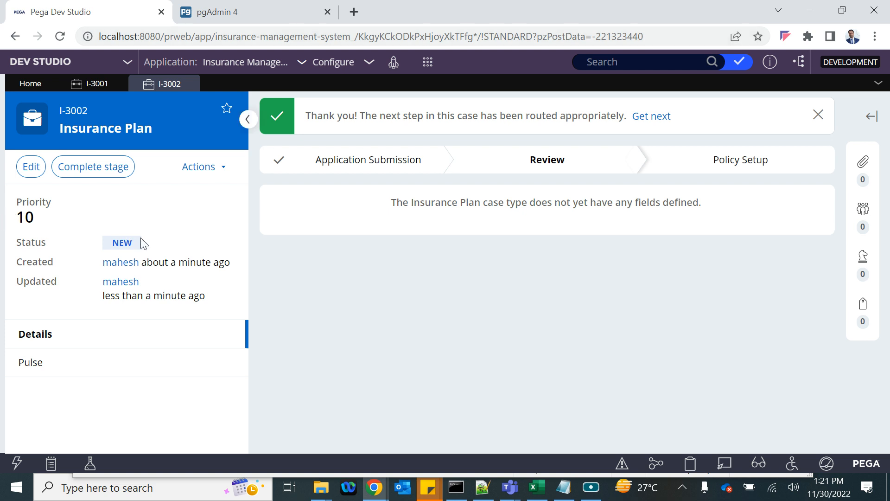
- Create a third Insurance Plan case, I-3003, from the Create menu
right_click(416, 58)
left_click(386, 103)
right_click(386, 103)
left_click(425, 65)
mouse_move(523, 83)
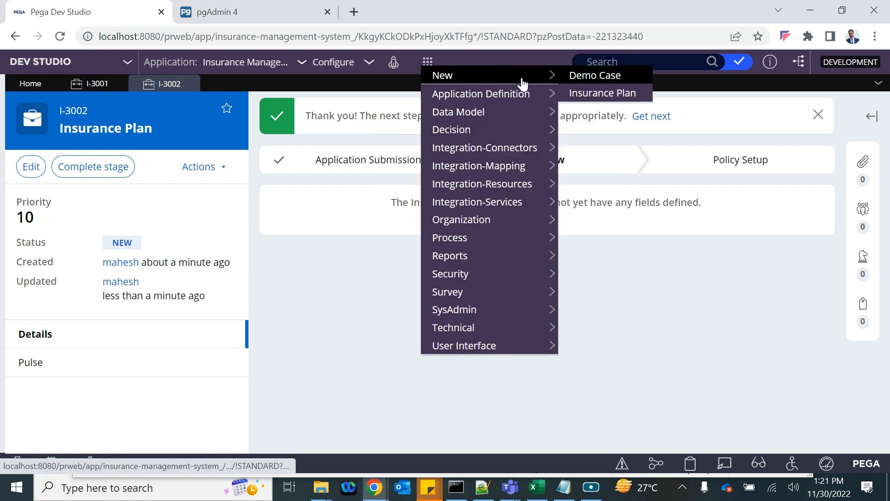
left_click(592, 92)
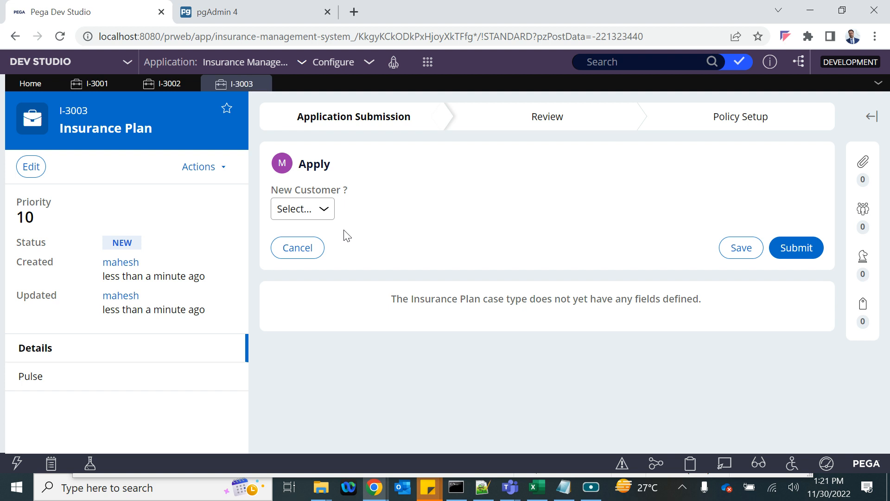
- Set New Customer to No on case I-3003
left_click(321, 211)
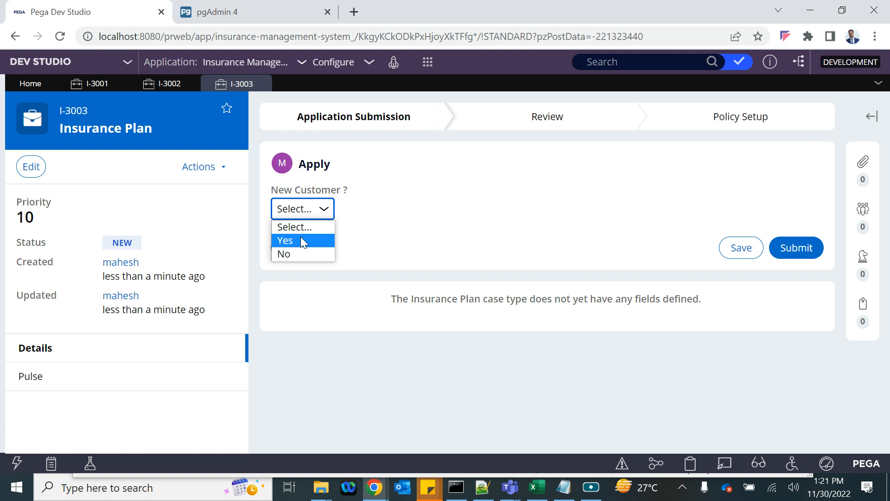
left_click(394, 205)
left_click(332, 210)
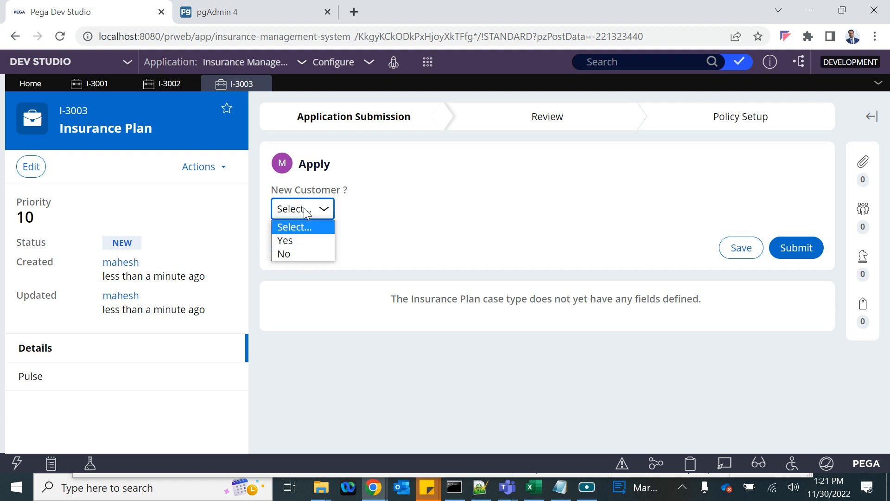
left_click(290, 248)
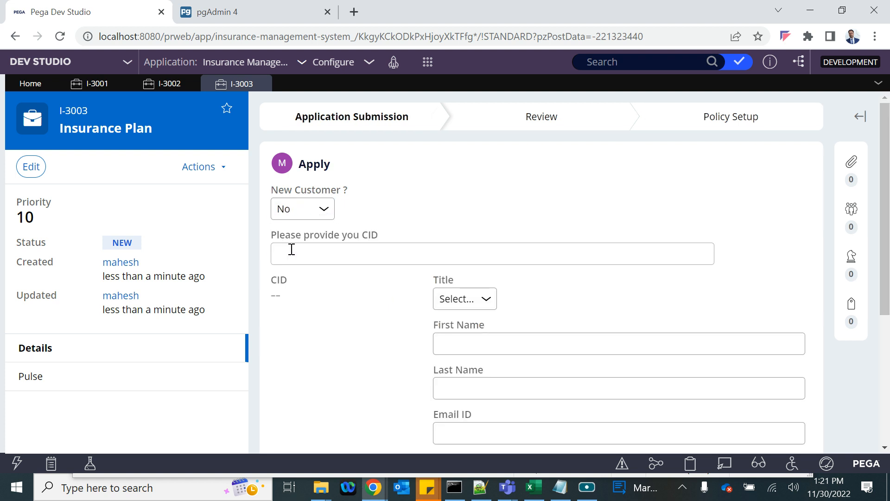
- Switch New Customer to Yes and select the generated CID CUST-694550704
left_click(306, 213)
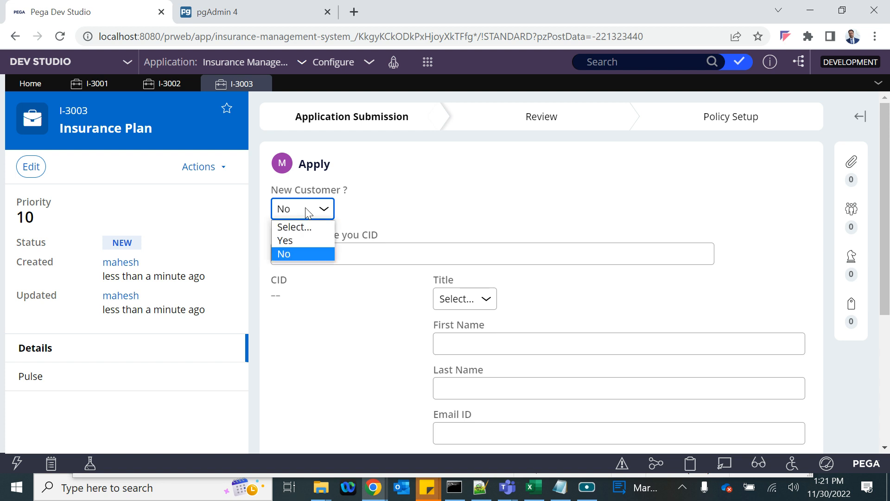
left_click(293, 243)
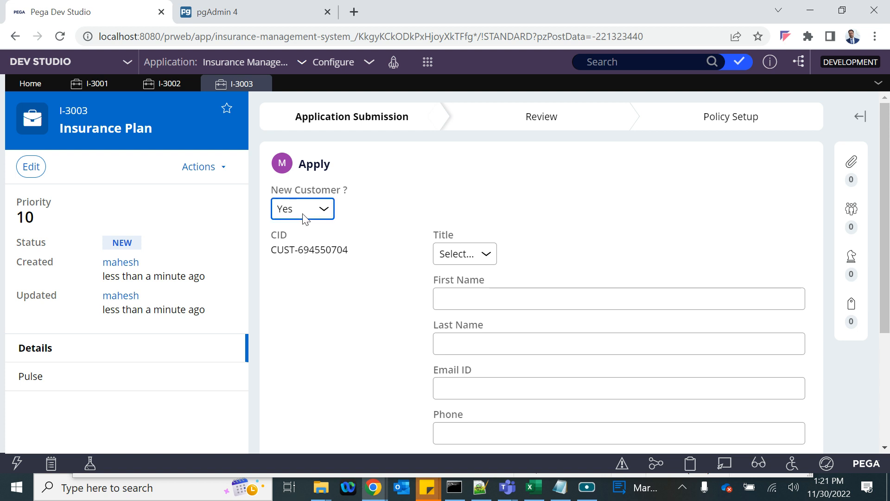
scroll(477, 331, "down", 1)
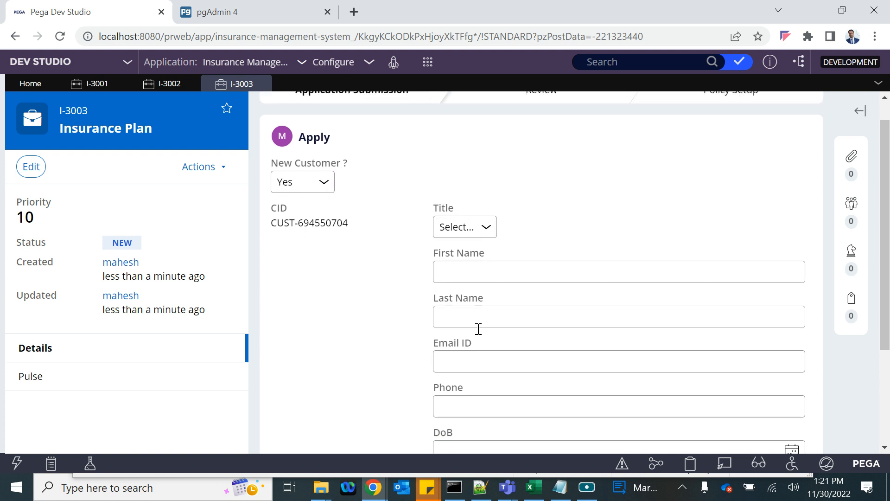
scroll(479, 363, "down", 2)
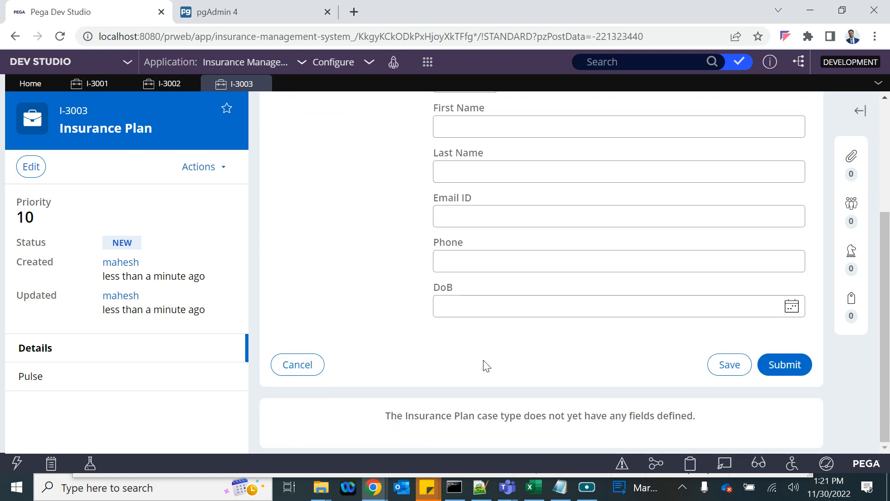
scroll(517, 244, "up", 2)
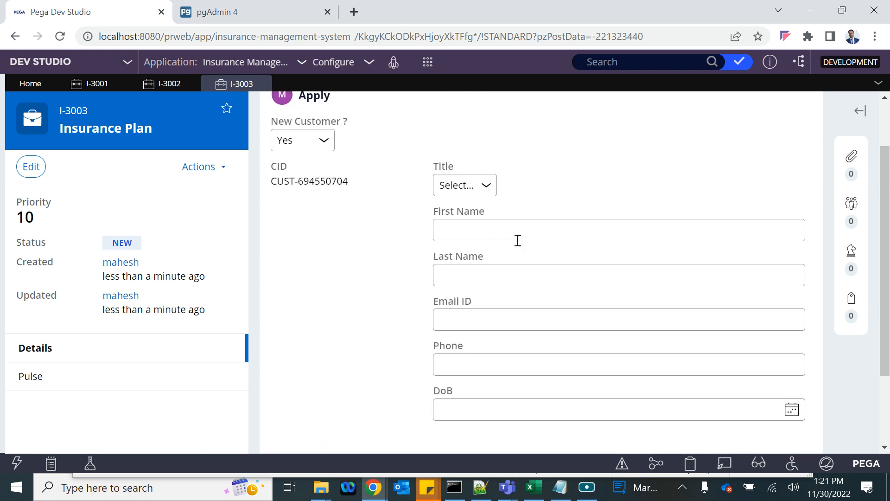
scroll(518, 240, "down", 1)
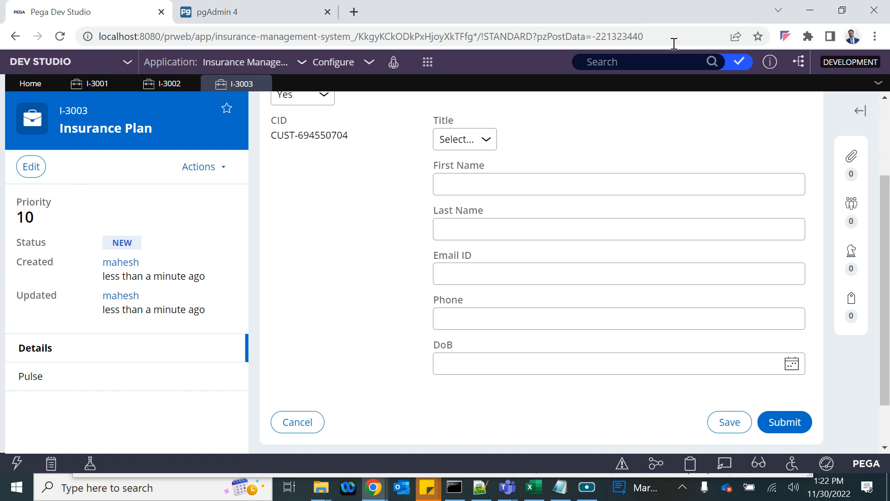
double_click(325, 135)
scroll(325, 139, "up", 2)
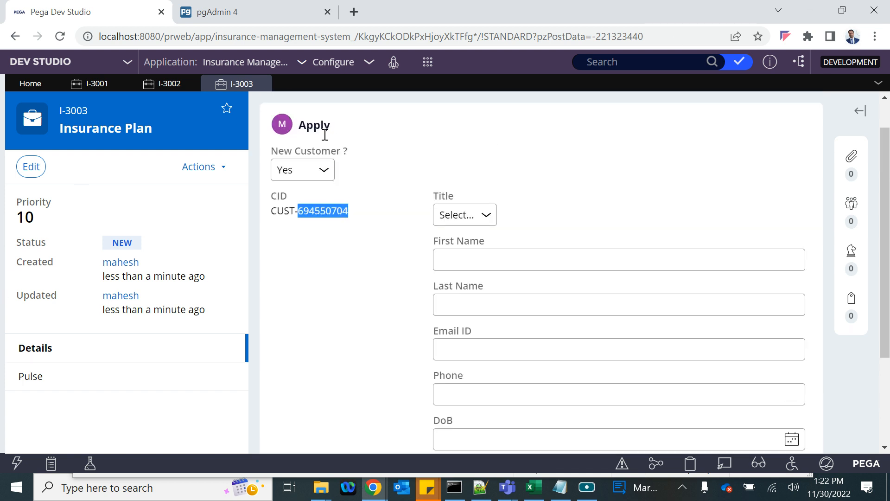
left_click_drag(270, 212, 352, 217)
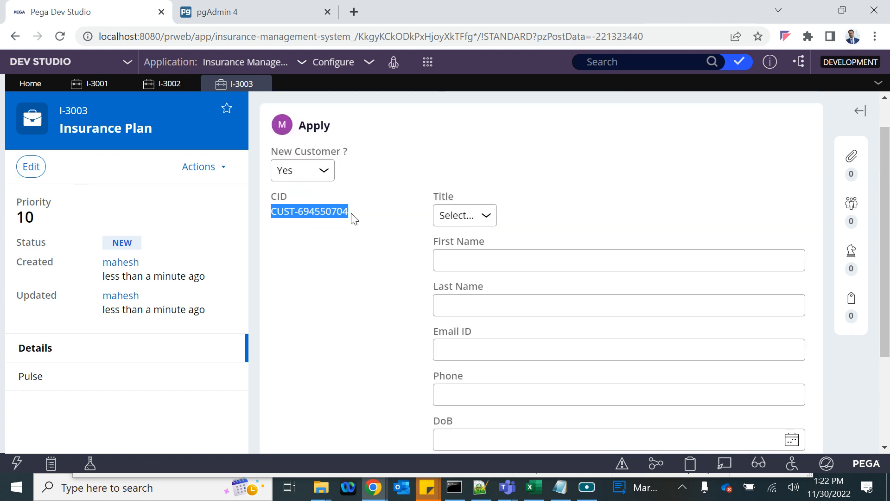
- Open a blank Notepad window over the I-3003 Apply form
scroll(459, 330, "down", 3)
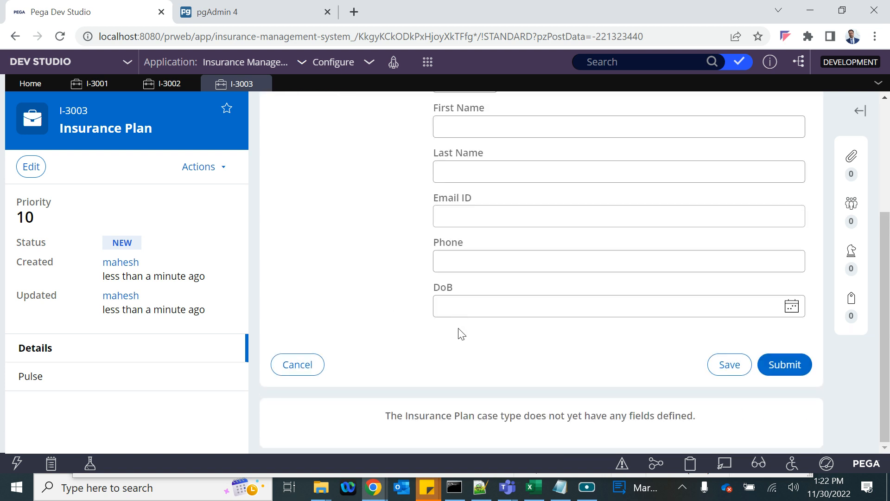
scroll(459, 330, "up", 2)
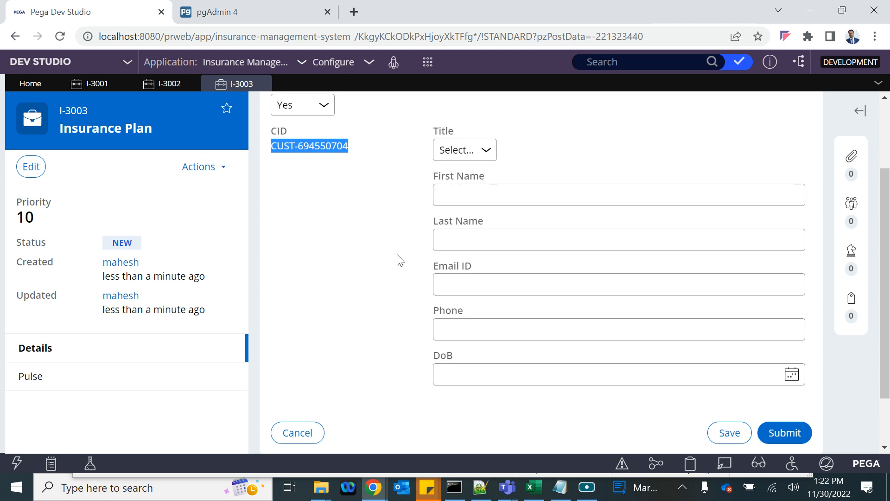
left_click(561, 487)
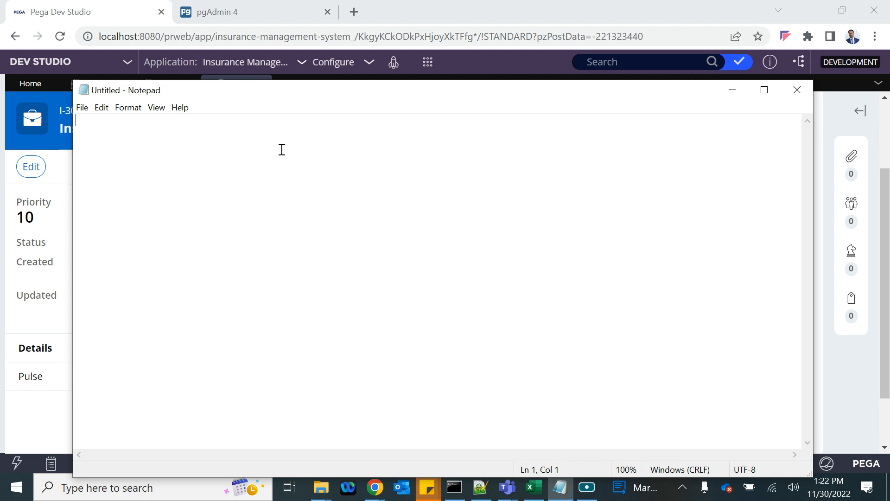
- Write the note '--- Peroson with Same DOB and (Email ID or Phone)', then return to Pega
key("Return")
key("BackSpace")
type("--- Perosna")
key("BackSpace")
key("BackSpace")
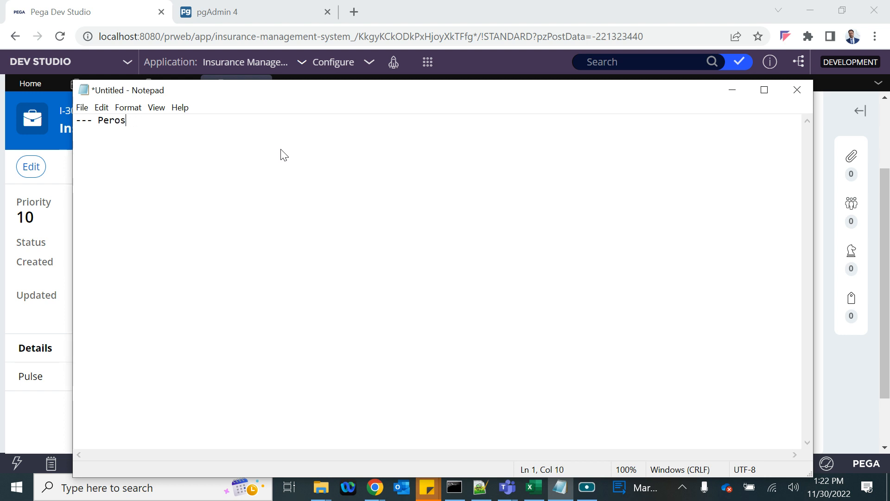
type("on with Same DO")
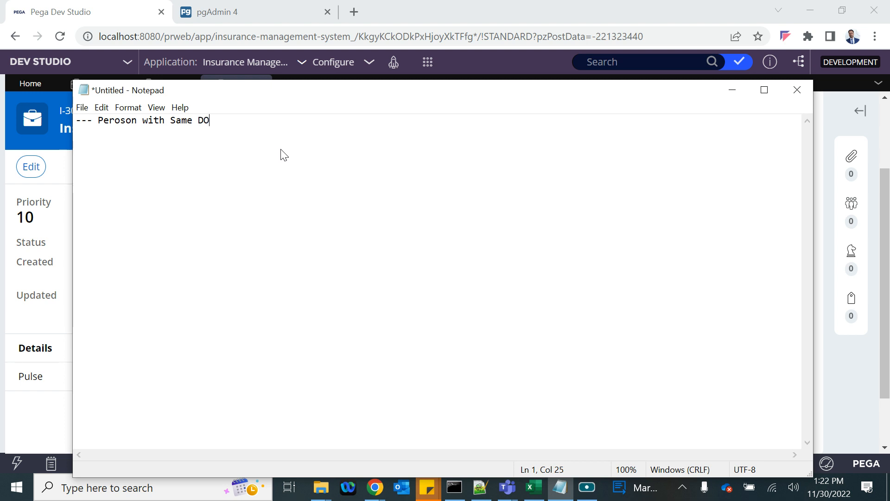
type("B and Email ID")
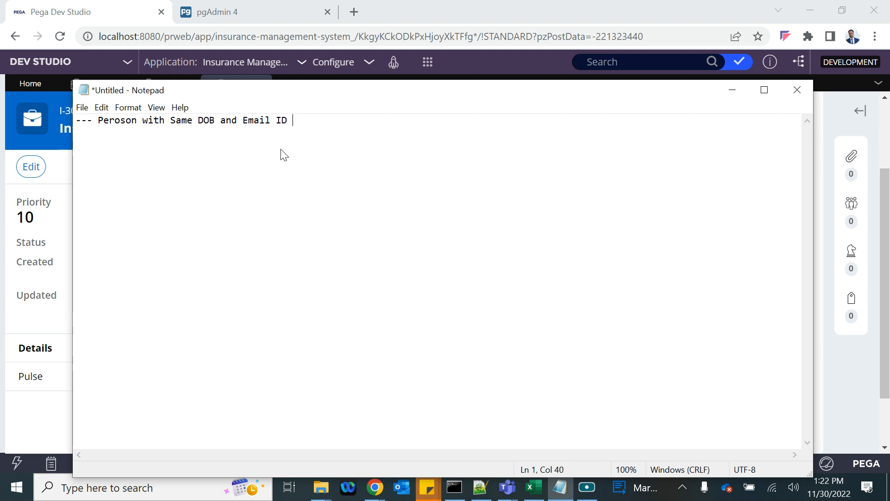
type(" or Phone")
key("Left")
key("Left")
key("Left")
key("Left")
key("Left")
key("Left")
key("Left")
key("Left")
type("(")
left_click(362, 124)
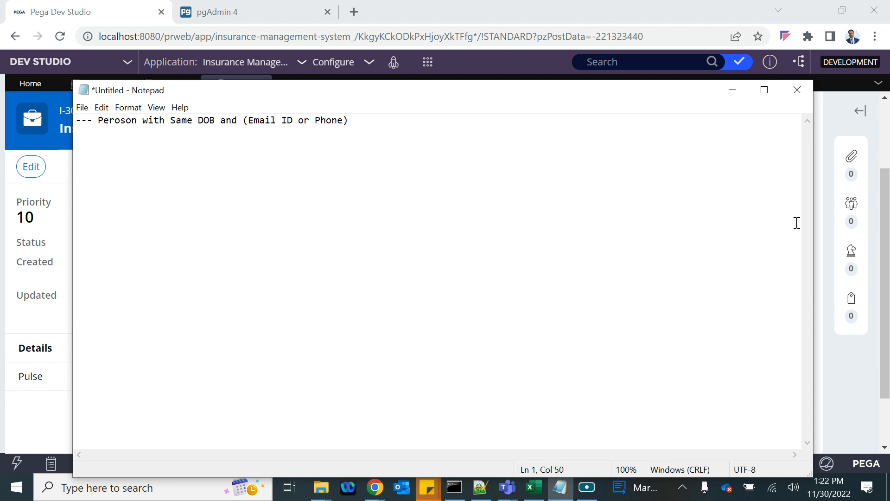
left_click(826, 319)
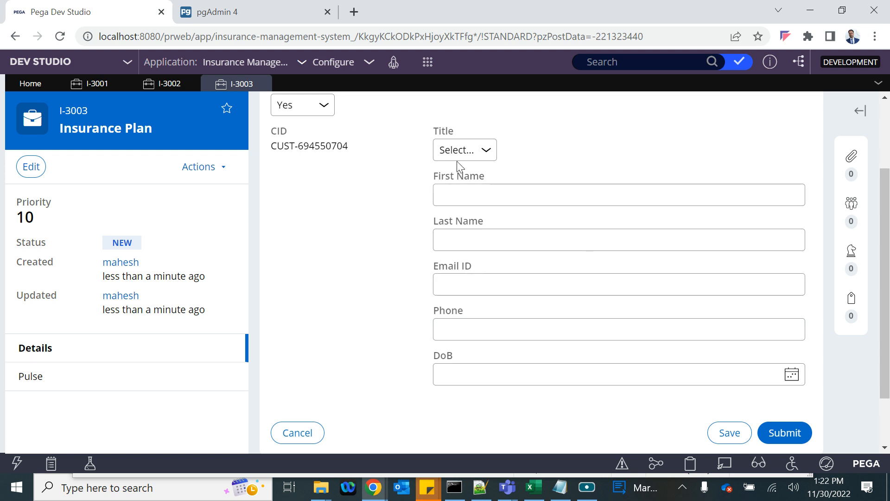
- Inspect the Title, Email ID, Phone and DoB fields unchanged, then switch back to Notepad
left_click(475, 152)
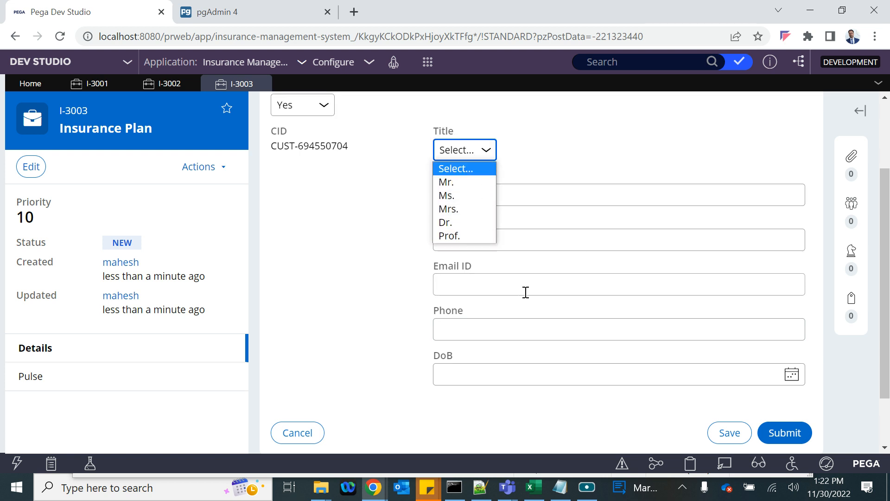
left_click(344, 284)
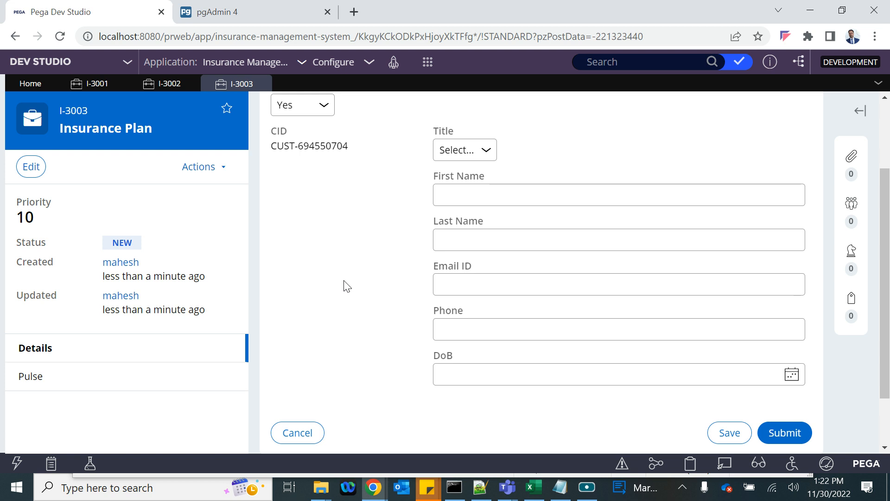
left_click_drag(344, 281, 458, 305)
left_click(379, 285)
left_click(459, 288)
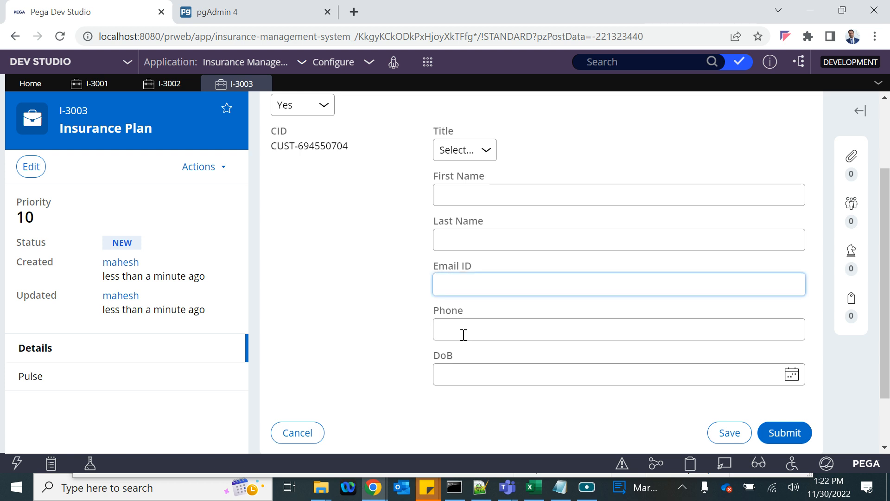
left_click(452, 366)
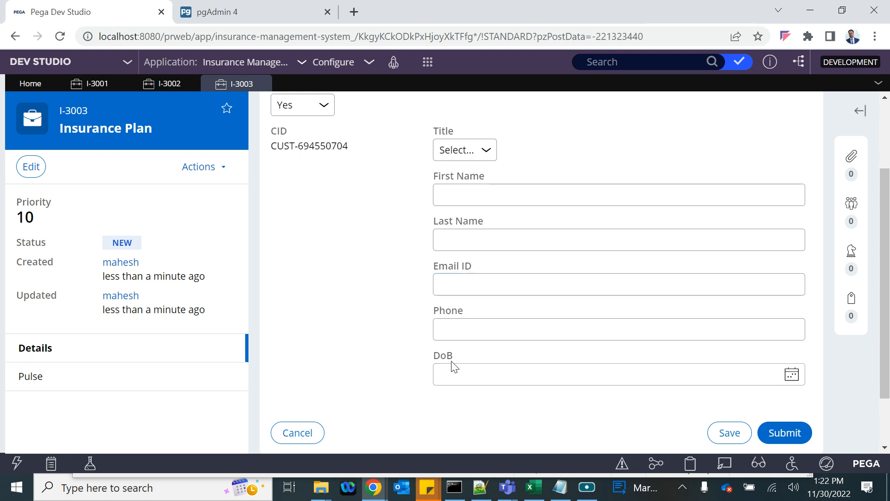
left_click(465, 329)
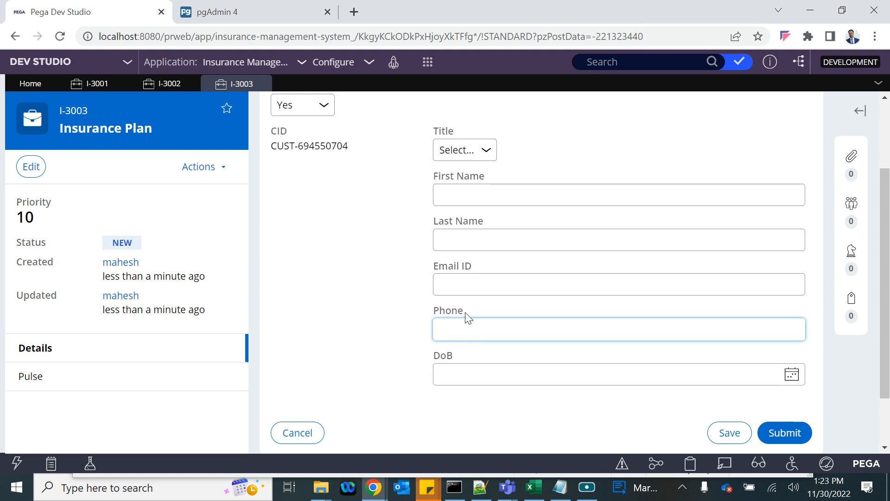
left_click(451, 370)
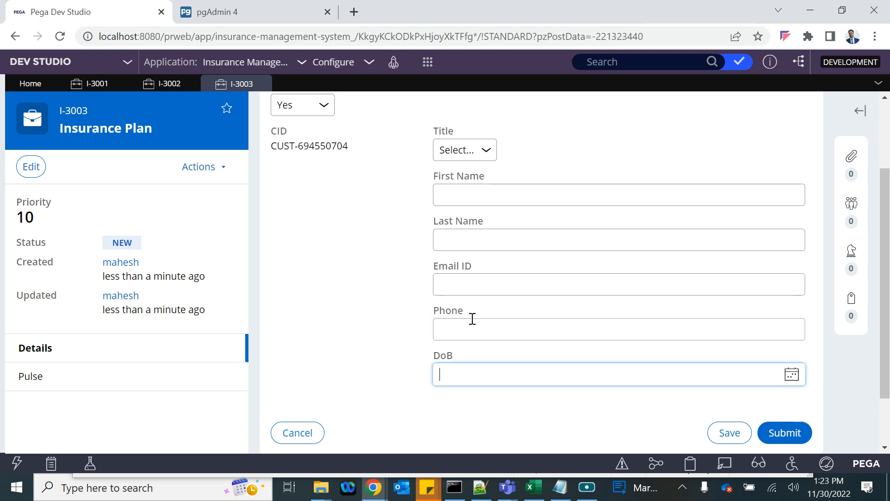
key("alt+Tab")
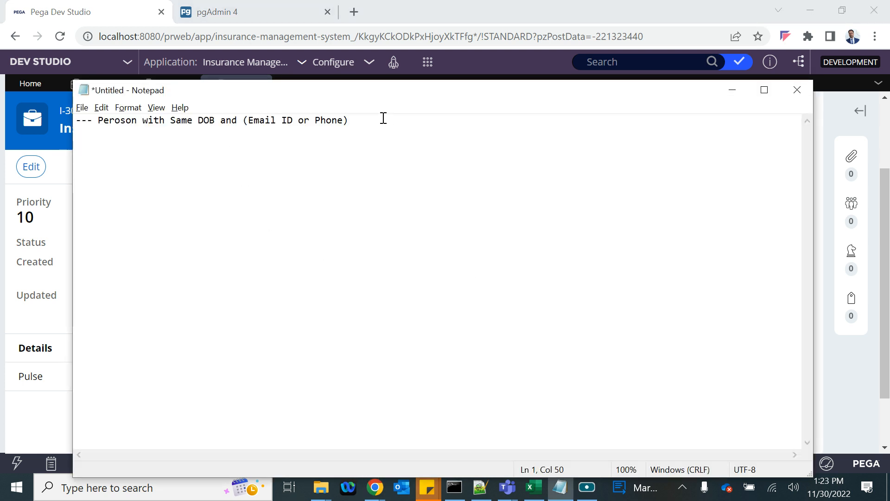
- Switch from the Notepad note back to the Pega I-3003 form
key("alt+Tab")
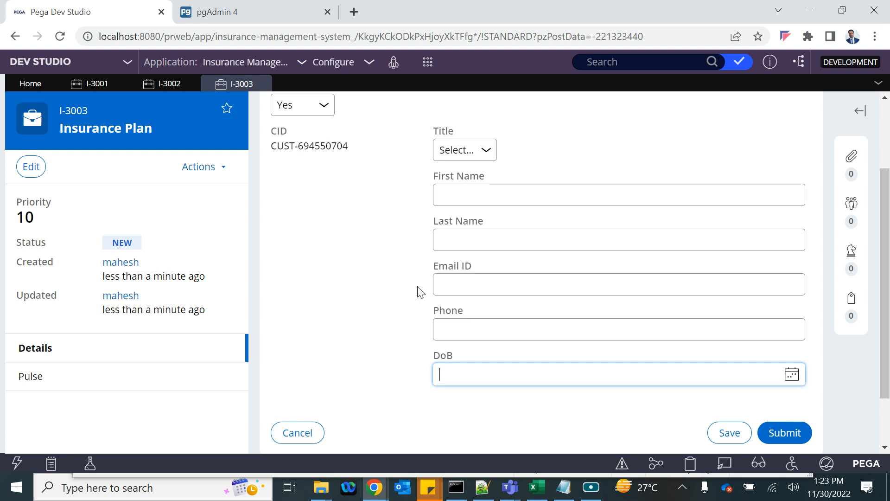
- Toggle New Customer to No and back to Yes so I-3003 generates a fresh CID
scroll(420, 292, "up", 1)
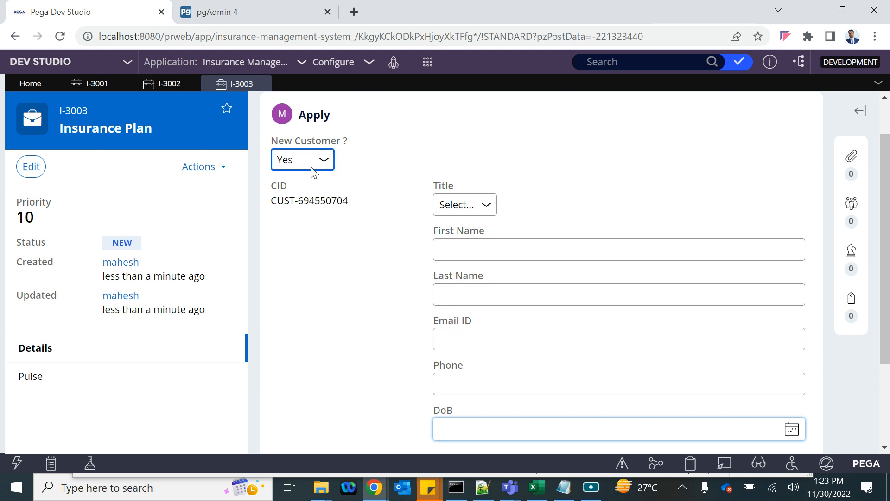
left_click(299, 169)
left_click(294, 201)
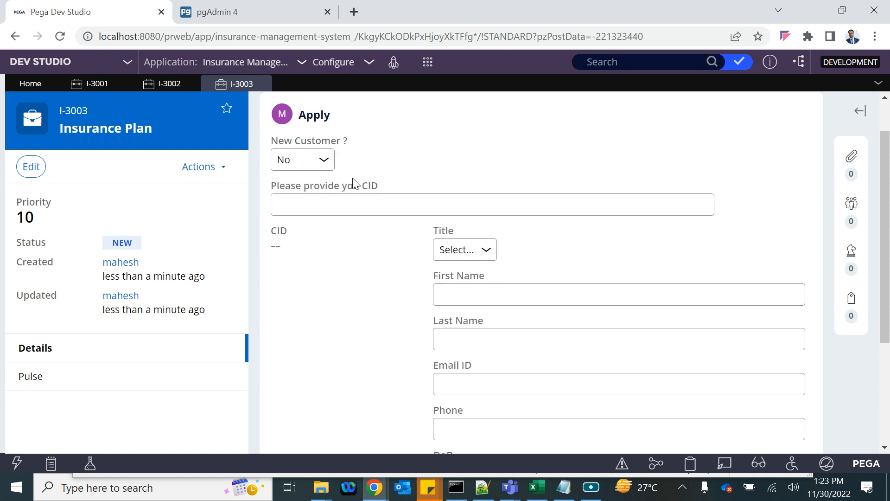
left_click(291, 164)
left_click(290, 192)
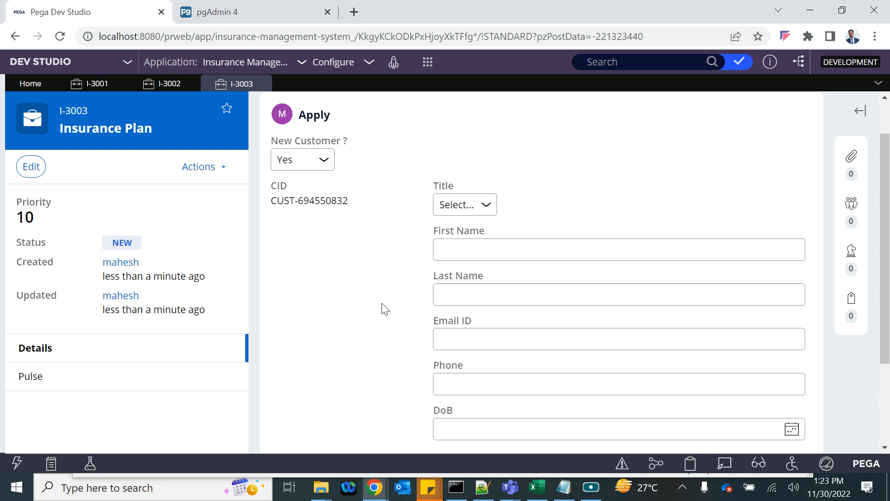
scroll(385, 308, "down", 2)
scroll(385, 309, "up", 2)
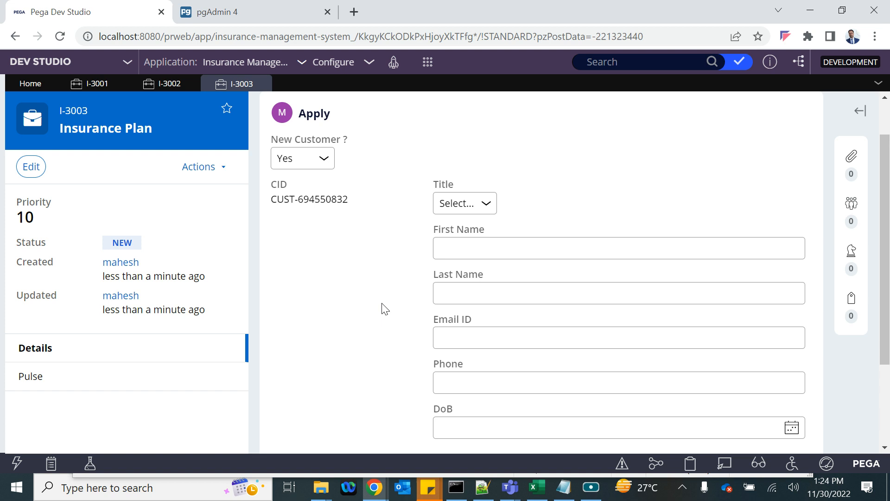
left_click(481, 493)
- Add a 'Validation' heading with an indented '---' bullet below the existing class notes
key("Return")
key("Return")
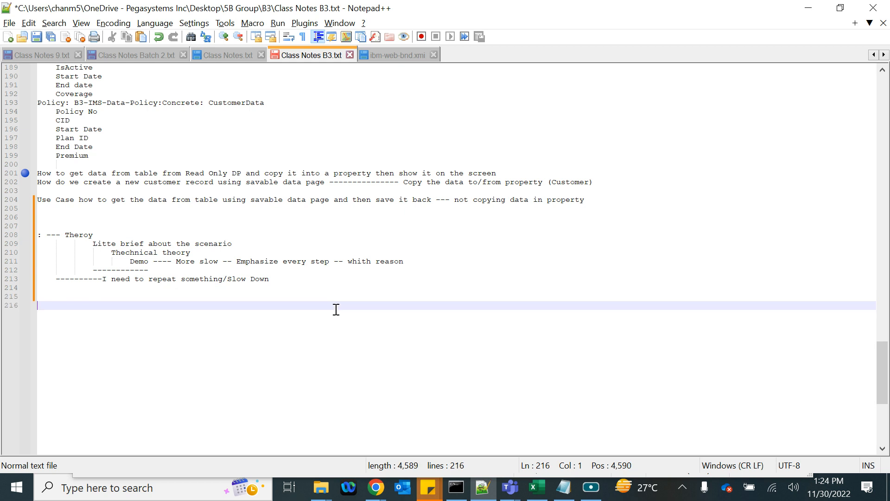
type("Valid")
type("ates")
key("BackSpace")
key("BackSpace")
key("BackSpace")
type("ion")
key("Return")
key("Tab")
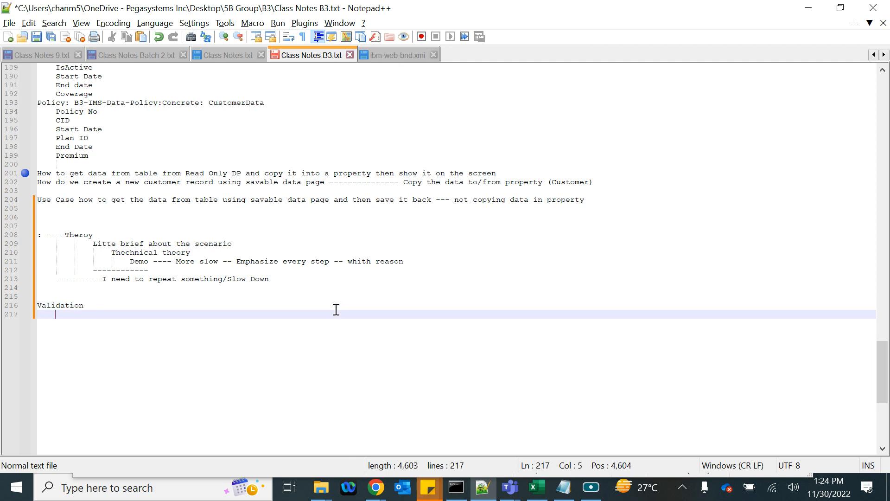
type("---")
key("alt")
key("f")
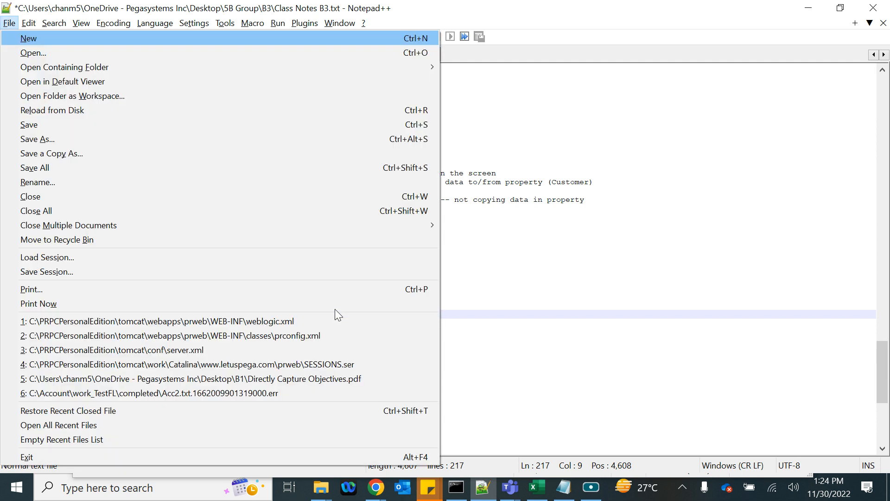
left_click(608, 270)
left_click(91, 313)
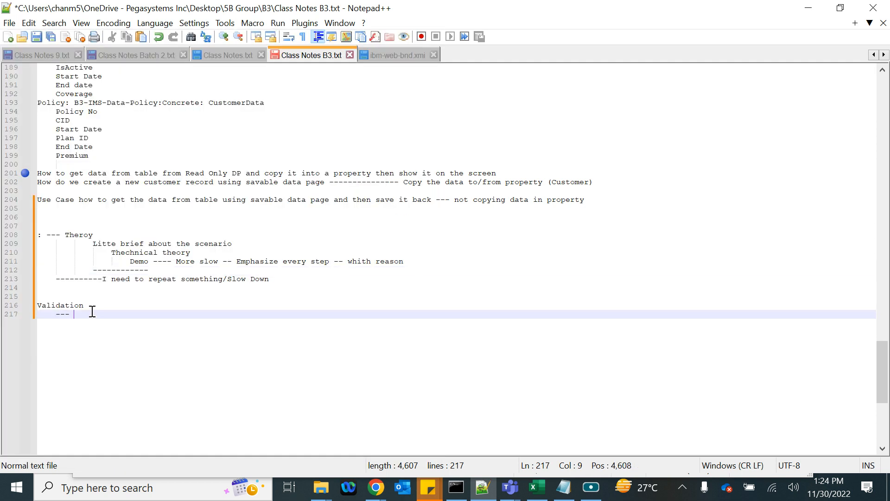
key("Tab")
left_click(74, 314)
- Write 'Condition (set of conditions)' after the first dashes under Validation
type("C")
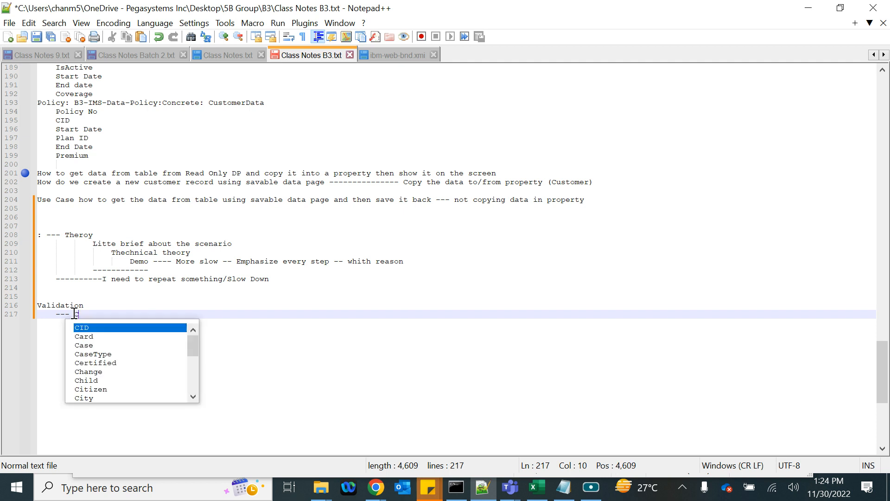
type("o")
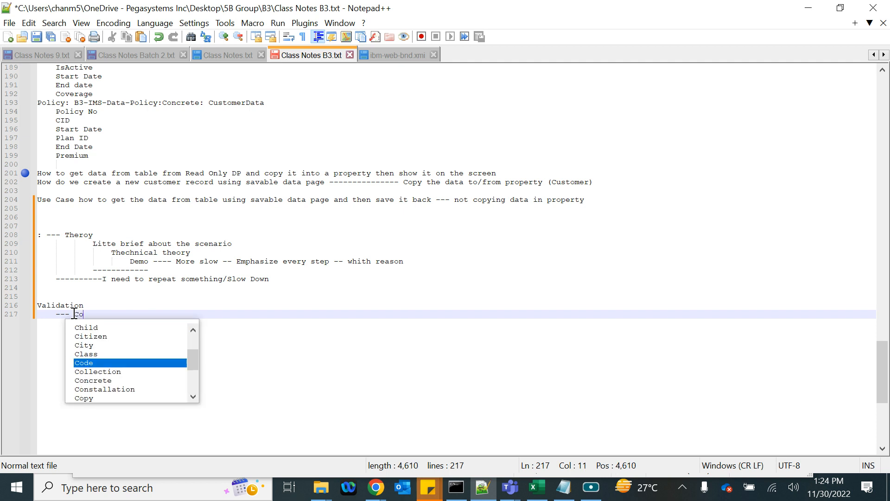
type("ndition")
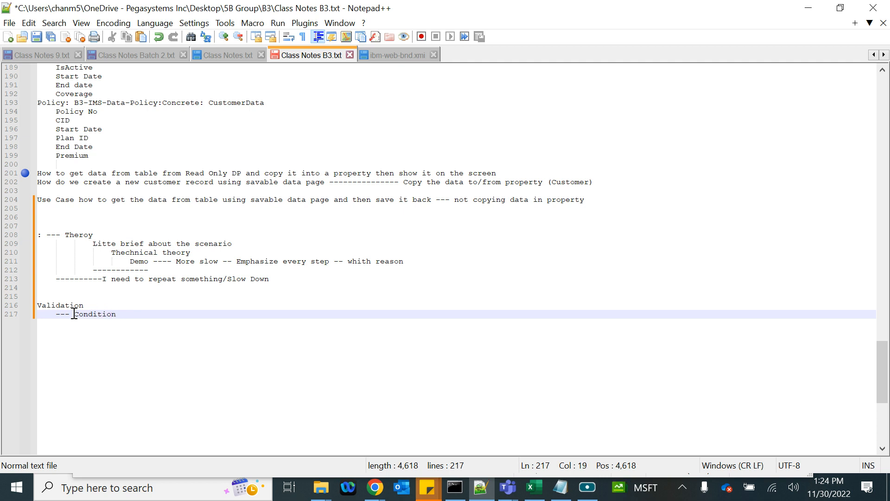
type(" ()")
key("Left")
type("set of conditio")
key("BackSpace")
type("ons")
left_click(230, 312)
- Add '--- What message you want to show to the user on the screen', then return to the Pega form
key("Return")
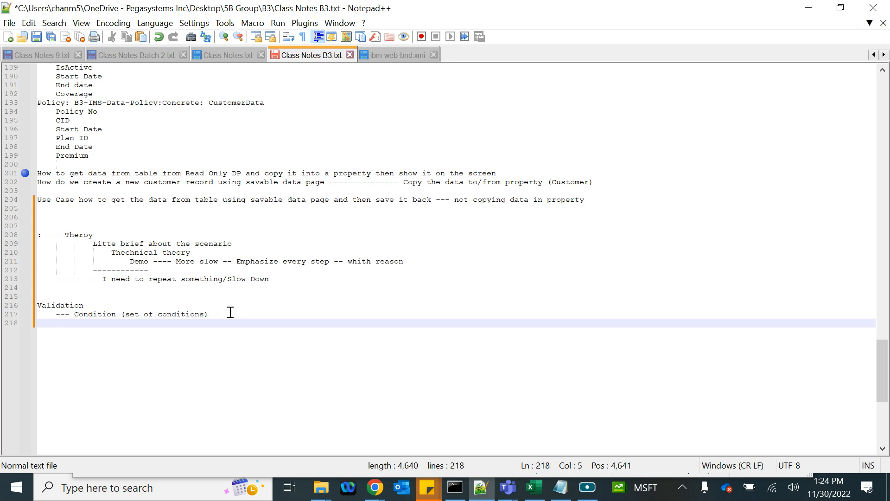
type("--- What m")
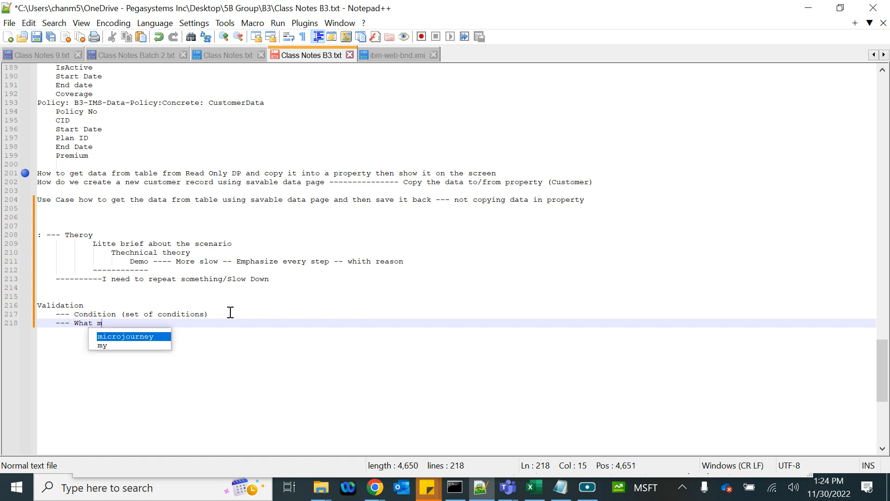
type("essage you")
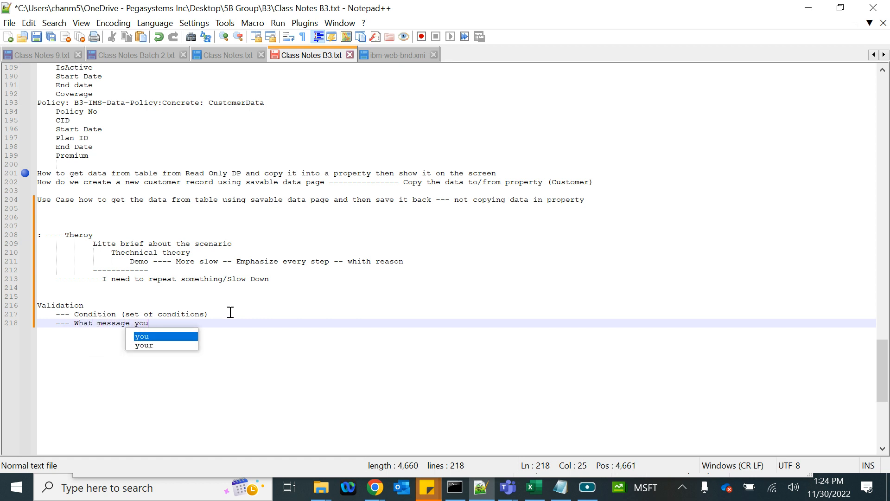
type(" want to s")
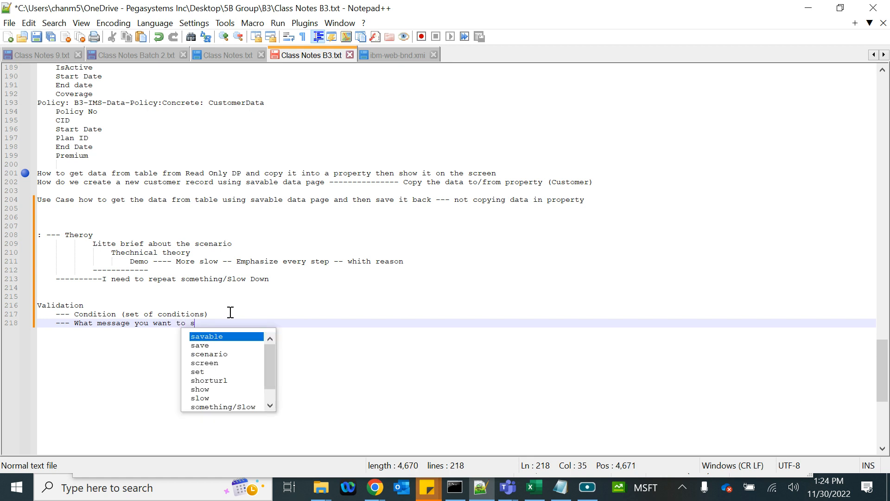
type("how to the")
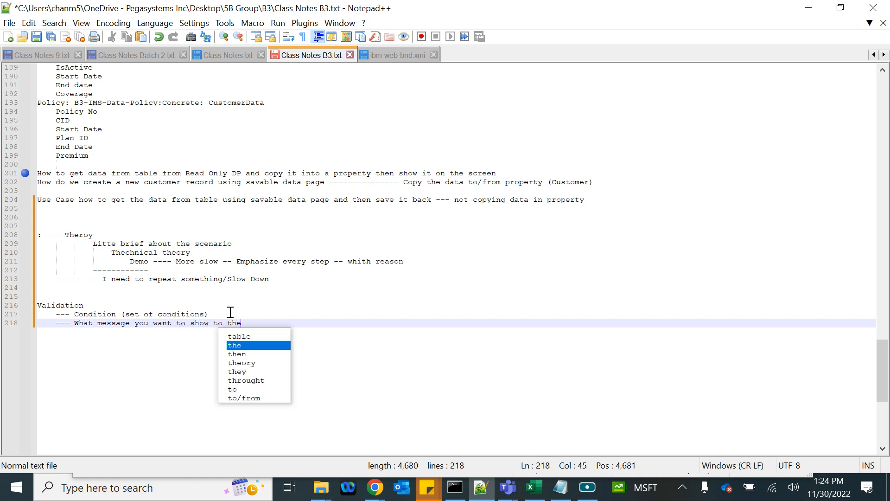
type(" user on error")
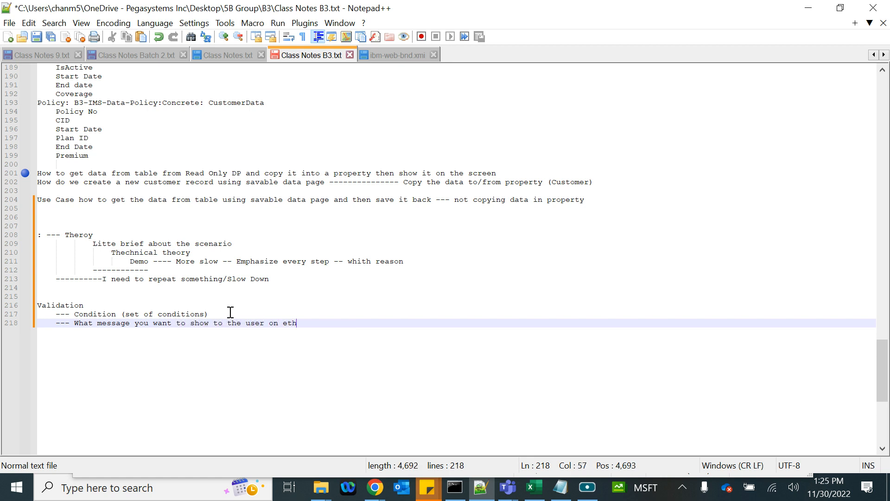
key("BackSpace")
key("BackSpace")
key("BackSpace")
key("BackSpace")
key("BackSpace")
type("the creen")
key("BackSpace")
key("BackSpace")
key("BackSpace")
key("BackSpace")
key("BackSpace")
type("scre")
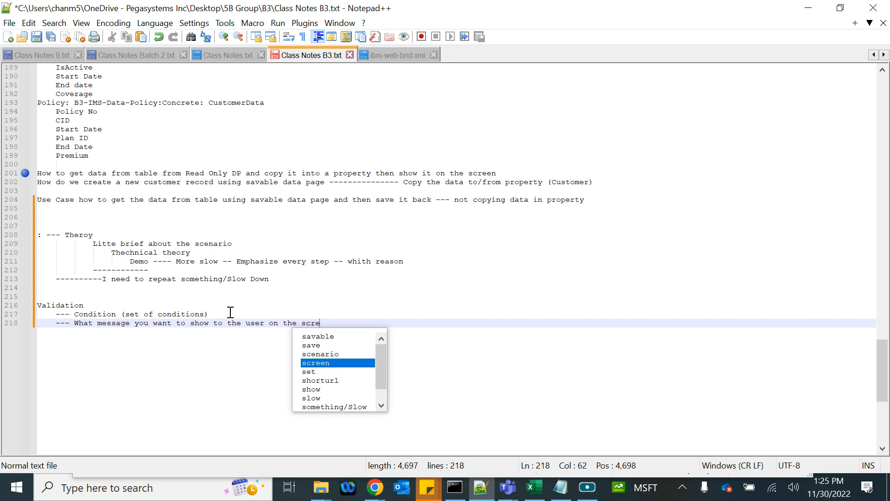
type("en")
key("Escape")
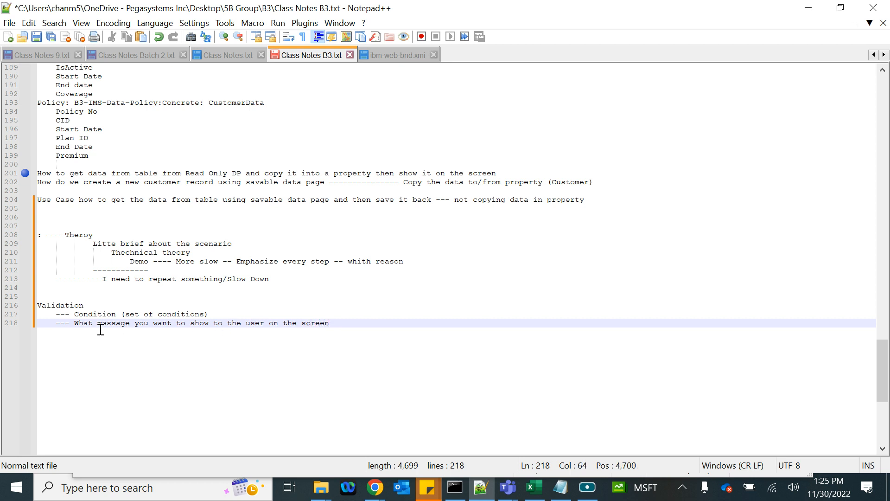
left_click_drag(74, 314, 214, 311)
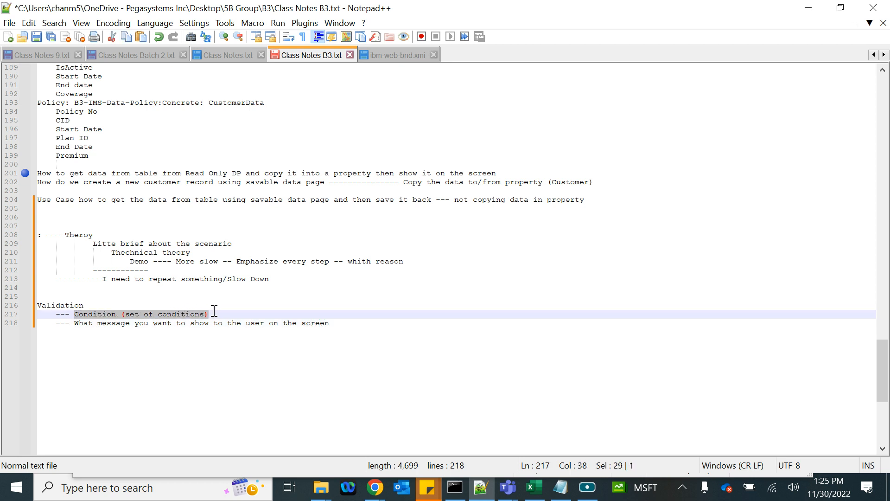
key("alt+Tab")
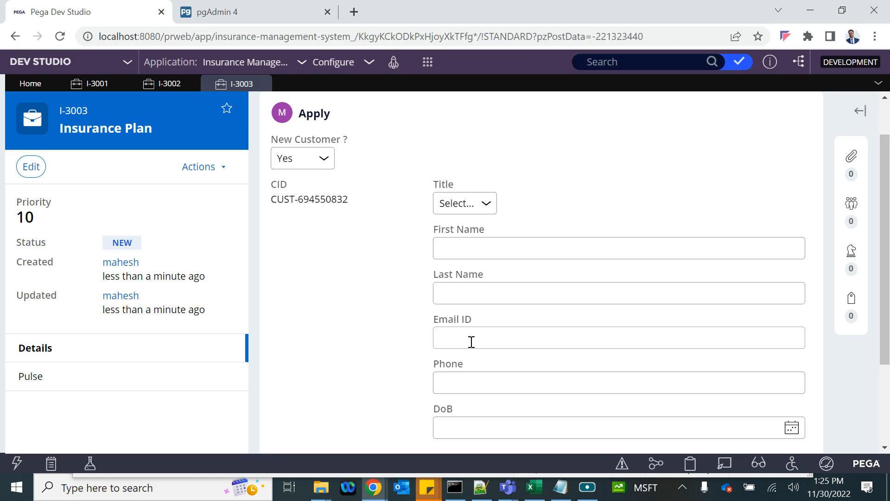
- Scroll down the Pega Apply form to view its buttons, then return to the Notepad++ notes
scroll(463, 374, "down", 1)
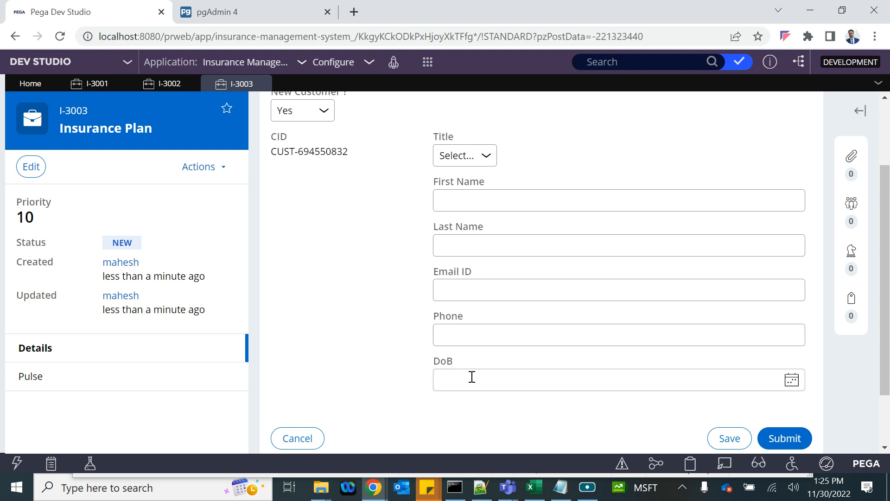
key("alt+Tab")
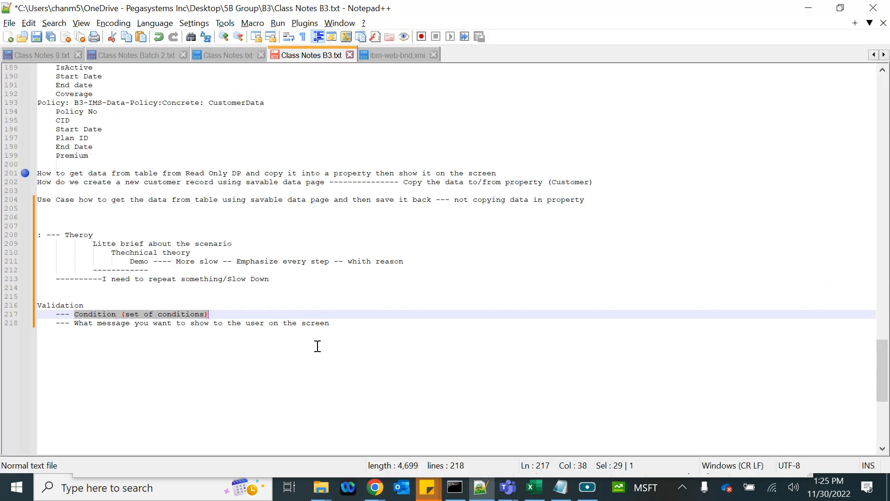
- Append 'if there is an existing customer with same DOB and same email or phone' to the Condition line
left_click(218, 314)
left_click_drag(218, 314, 345, 330)
left_click(229, 312)
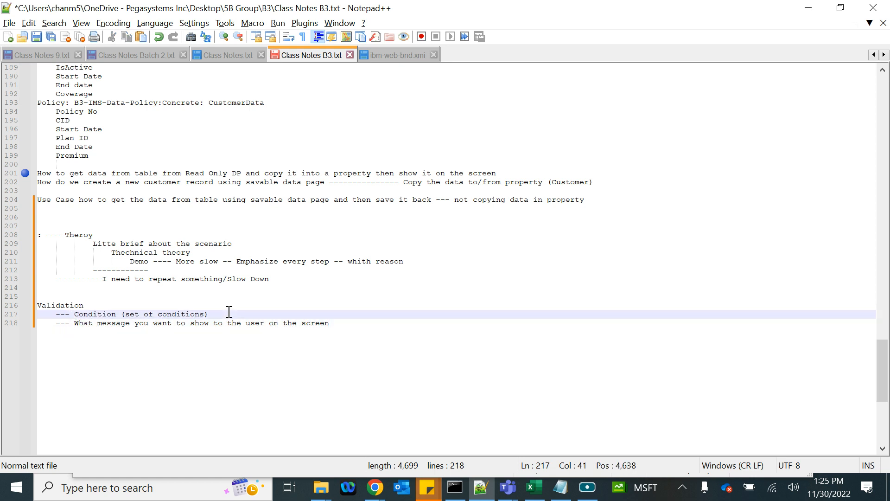
type("if the")
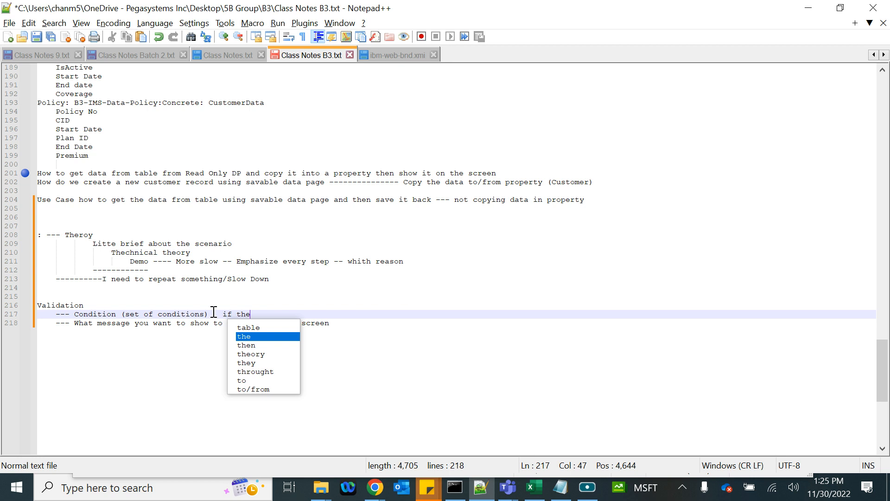
type("re is a")
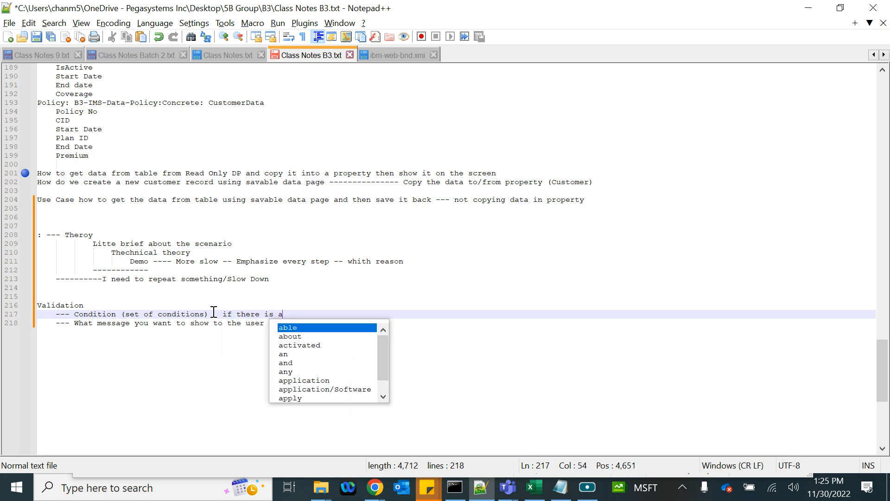
type("n existin")
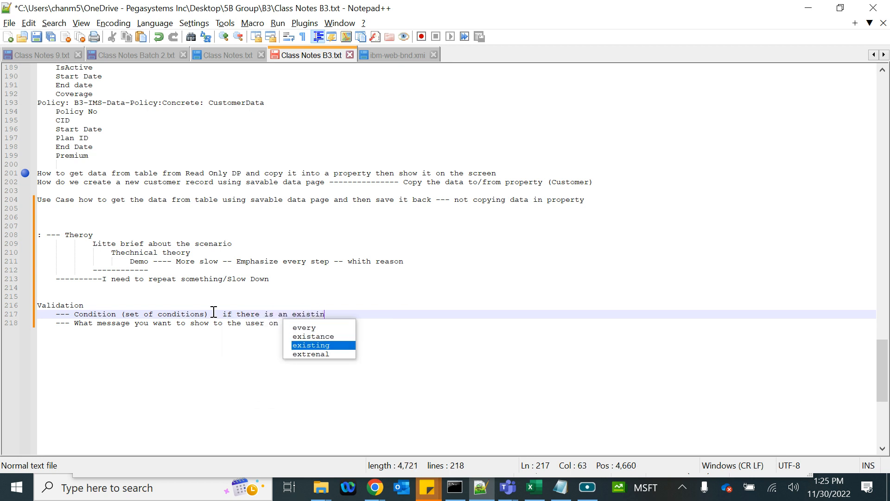
type("g customer w")
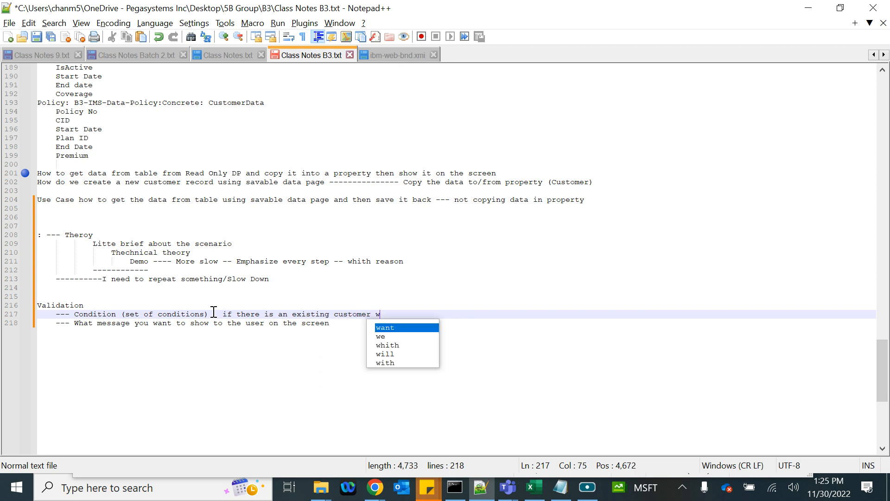
type("ith same D")
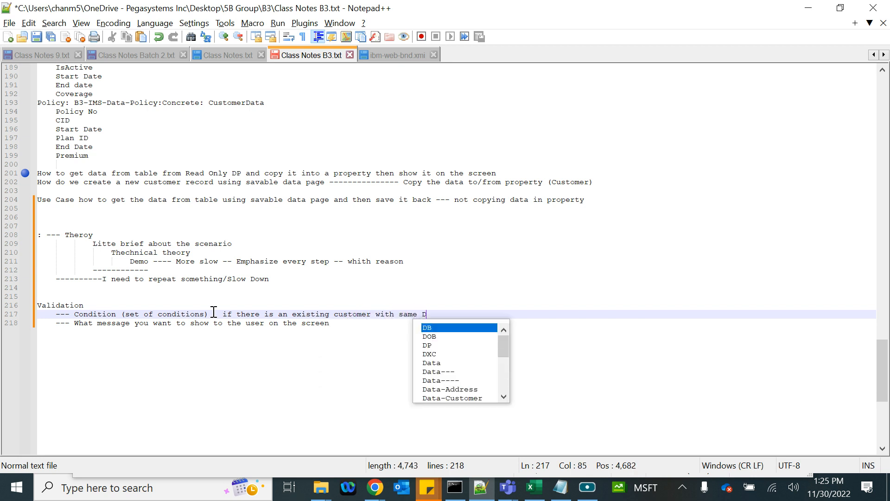
type("OB and ")
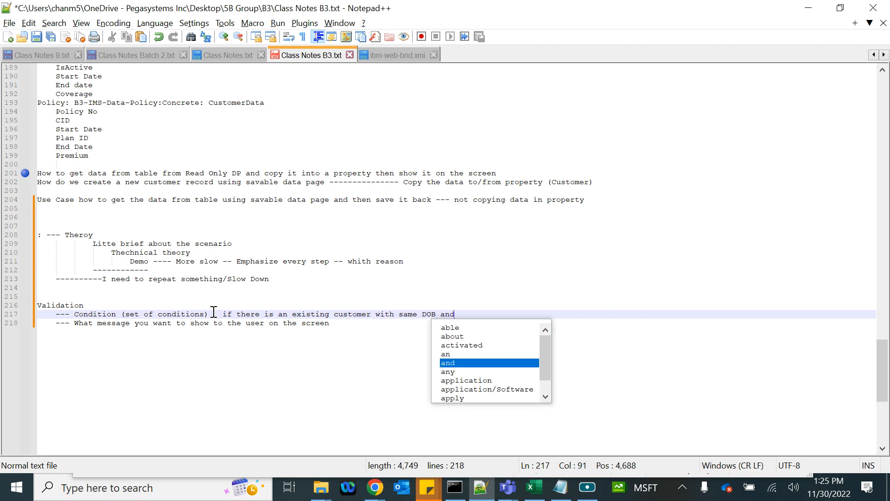
type("sa")
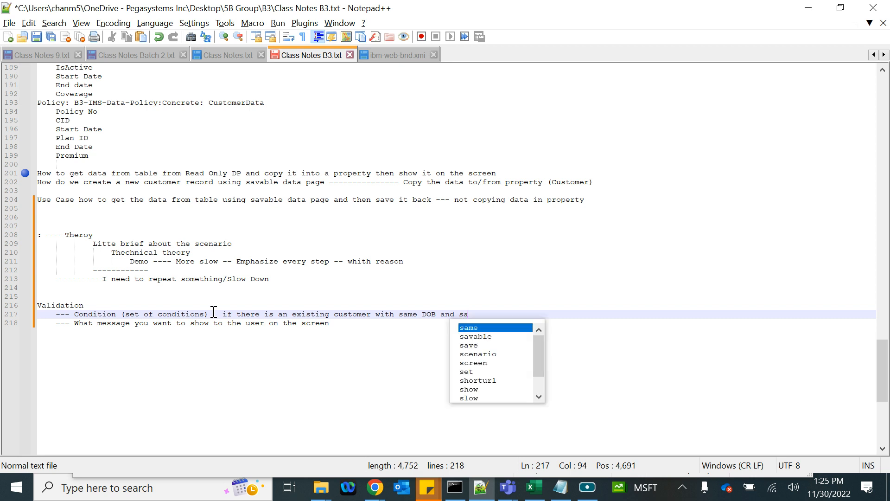
type("me email or ")
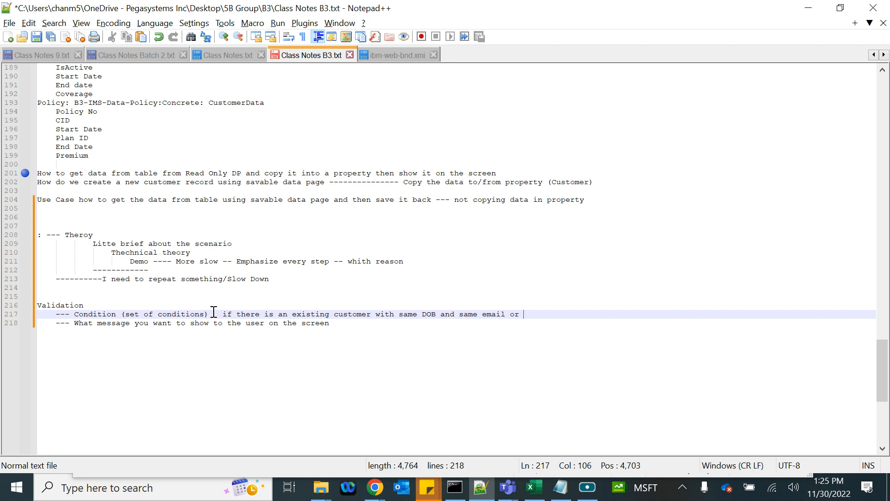
type("phone")
left_click(338, 327)
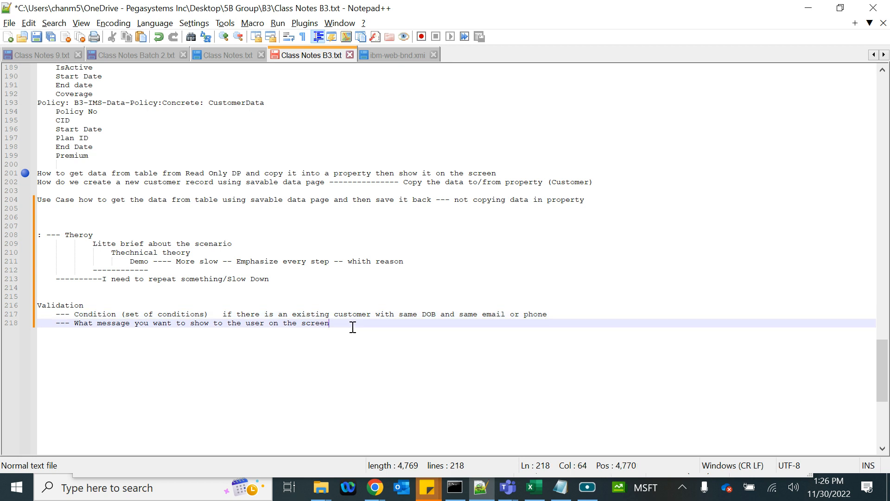
double_click(426, 315)
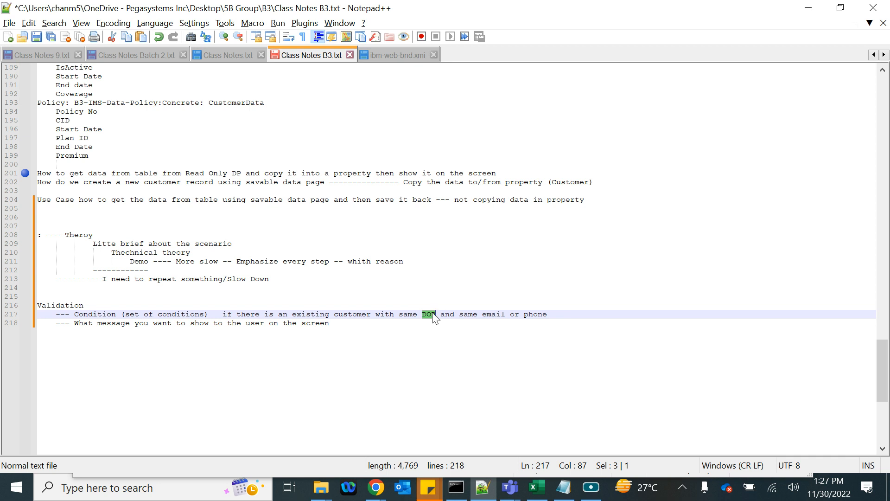
left_click(459, 315)
left_click(559, 314)
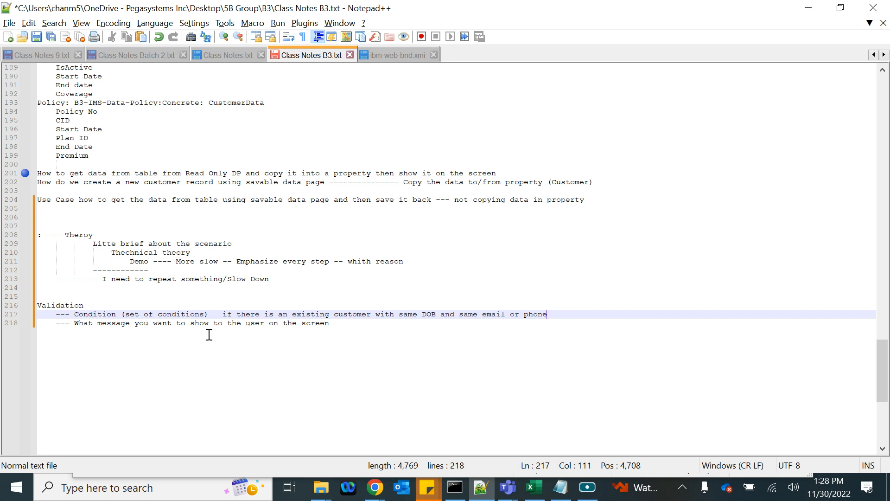
- Append ': This customer already exists, please select No ------- and provide your CID' to the message line
left_click(353, 326)
type(": ")
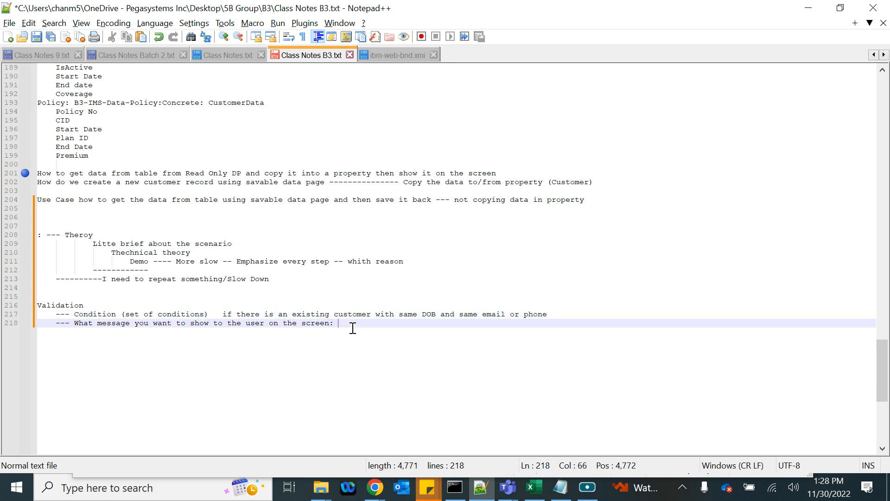
type("T")
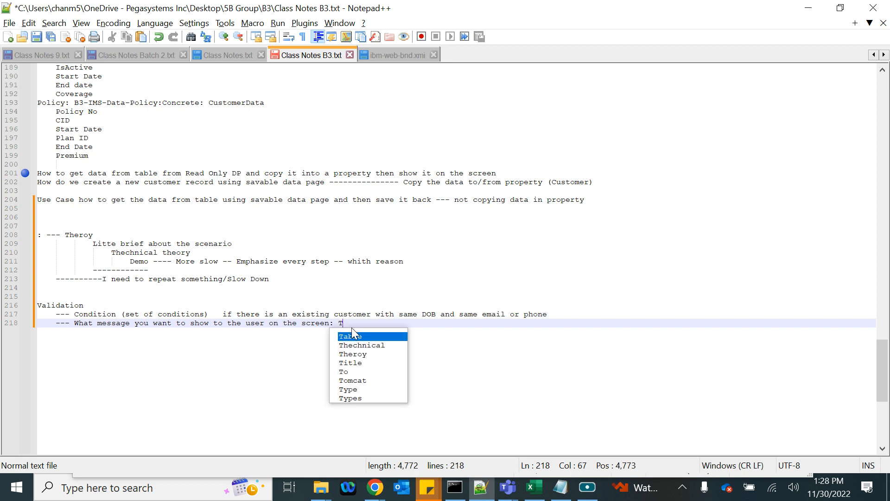
type("his customer")
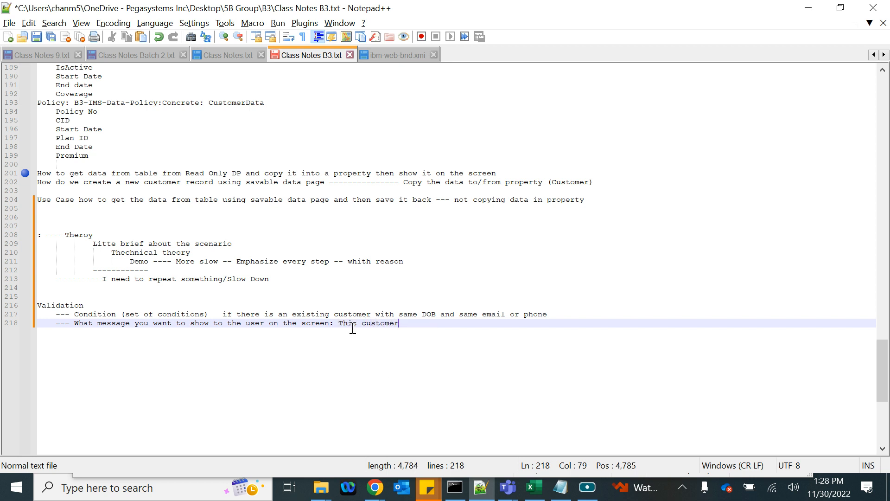
type(" already exists, please")
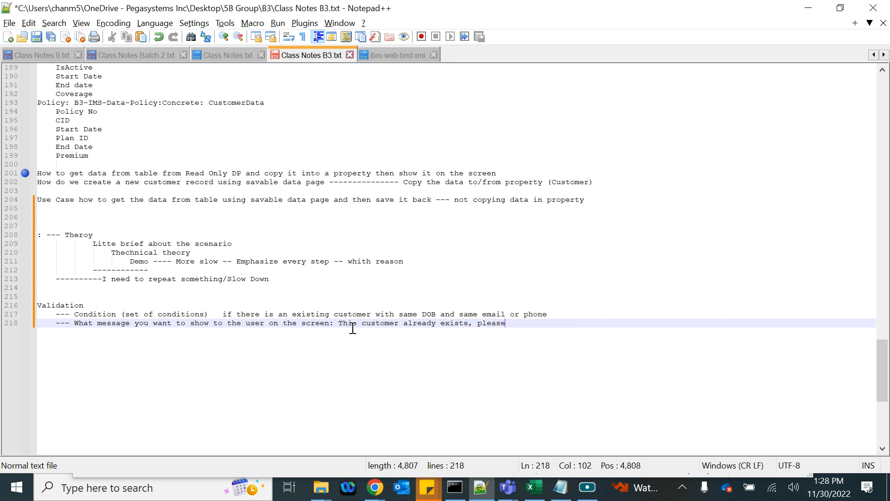
type(" select No ------- and ")
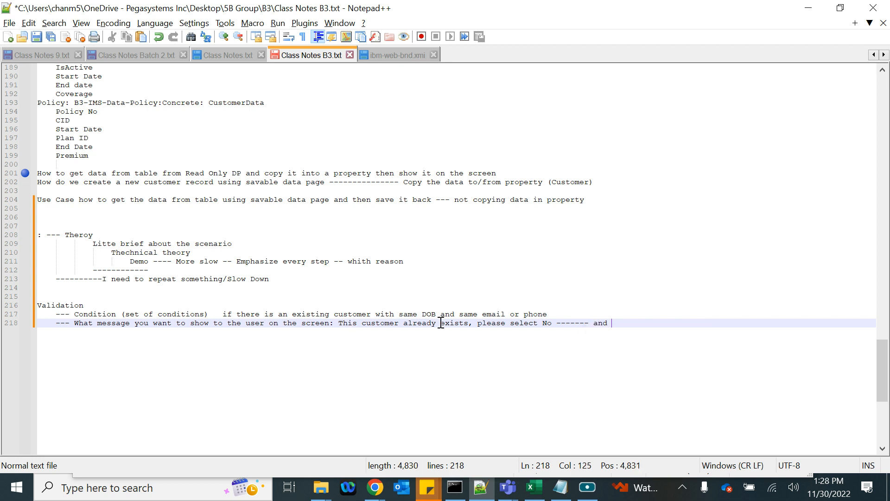
type("provide your CID")
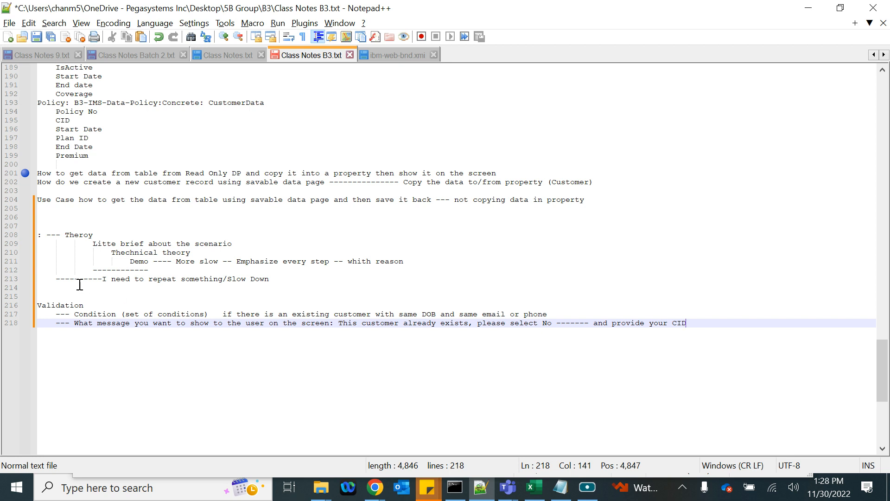
left_click_drag(49, 313, 623, 323)
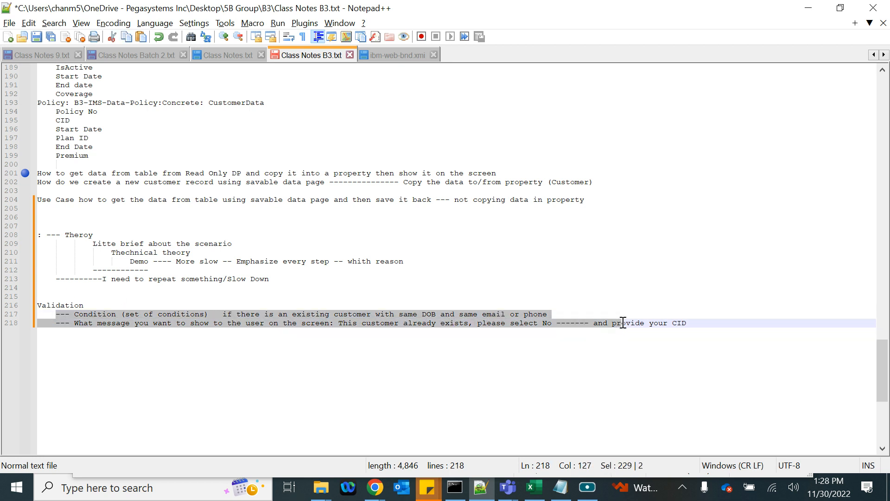
left_click(75, 307)
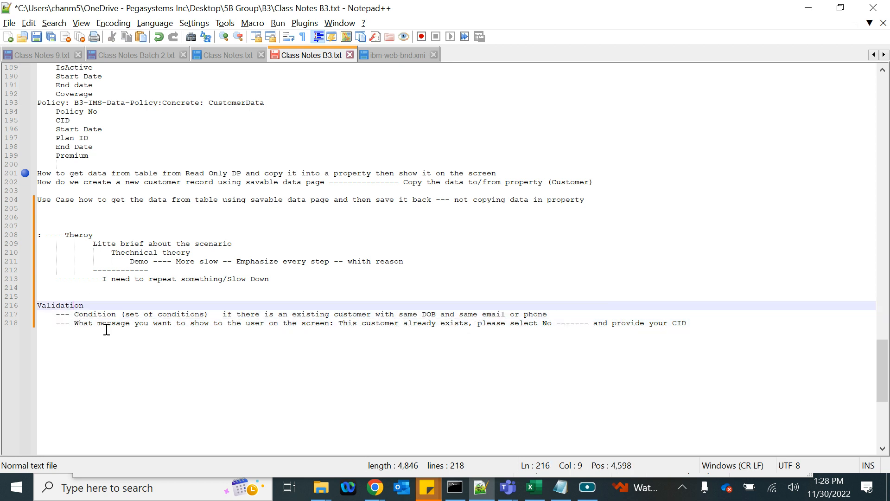
key("ctrl+End")
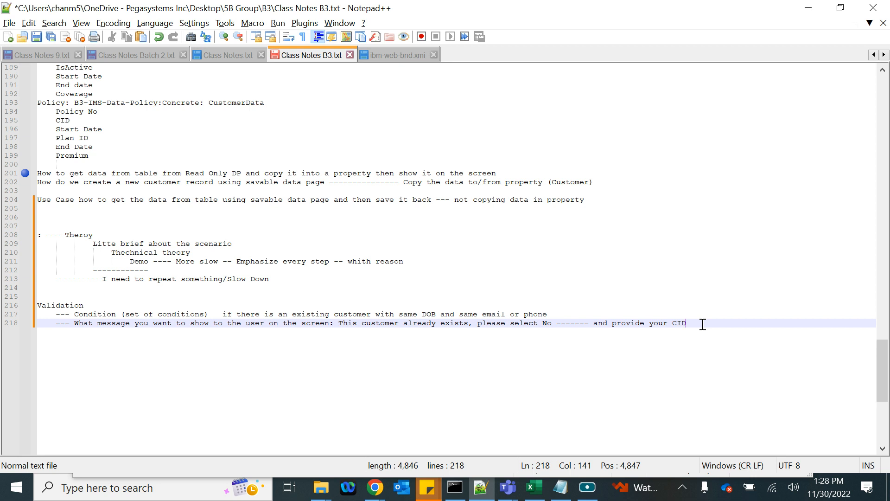
- Add the question 'Where do we configure ? or Where do we call it from ?' below the message
key("Return")
key("Return")
key("BackSpace")
key("BackSpace")
key("BackSpace")
key("BackSpace")
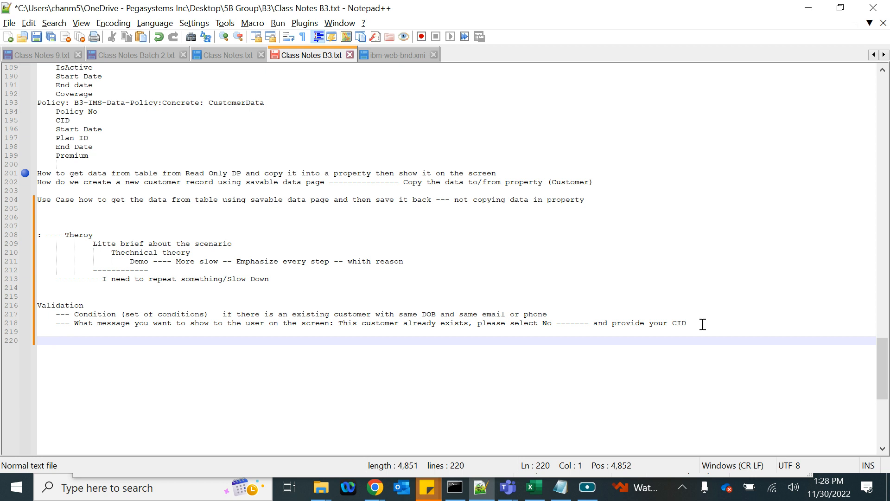
type("Where d")
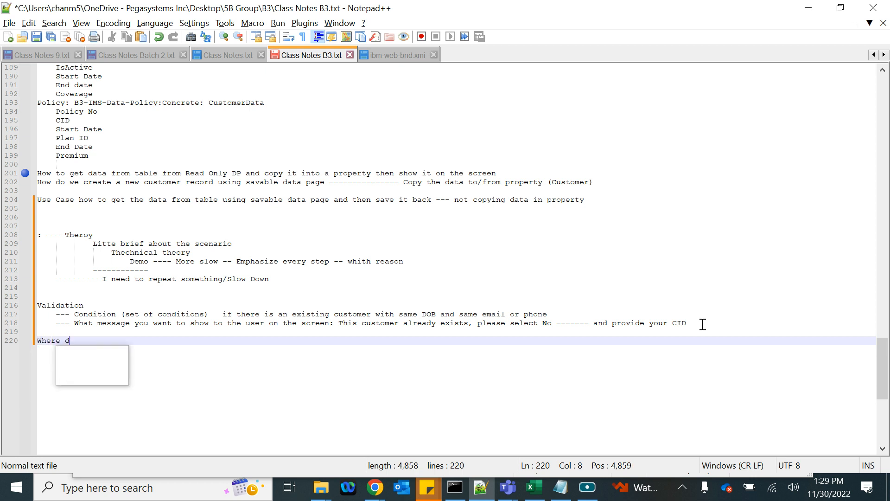
type("o we configi")
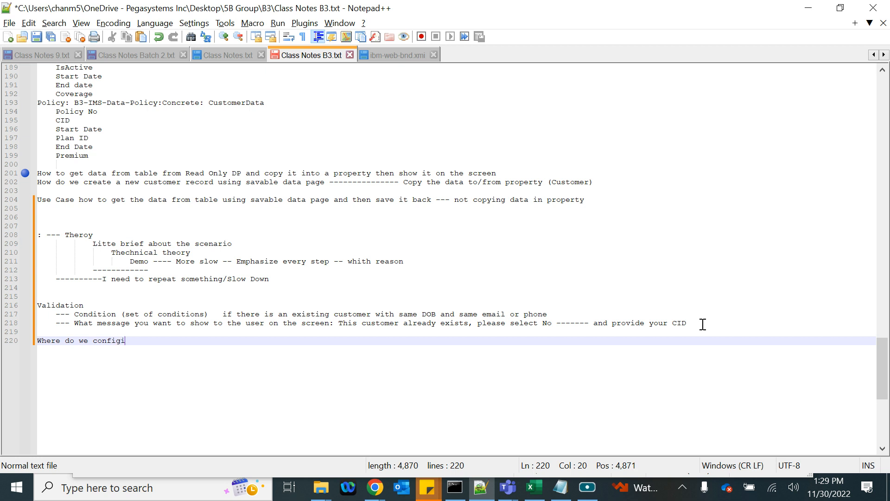
key("BackSpace")
type("ure ? or Where do we call ")
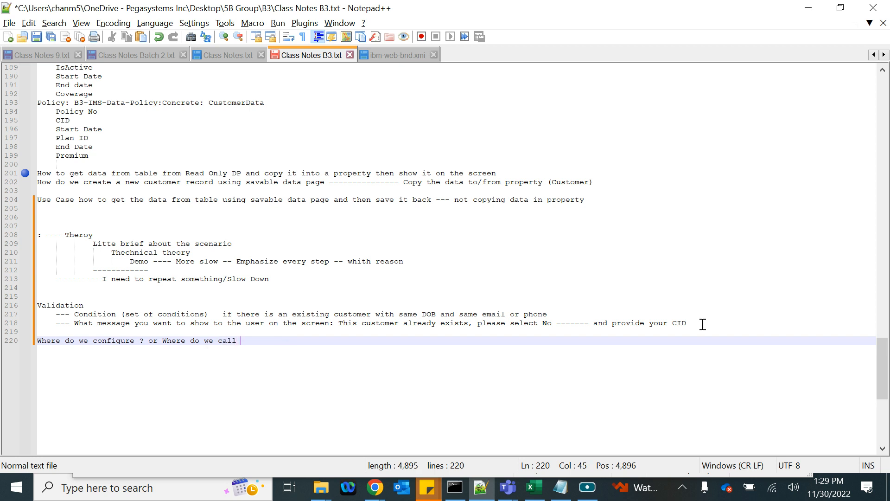
type("it from ?")
left_click(133, 325, "shift")
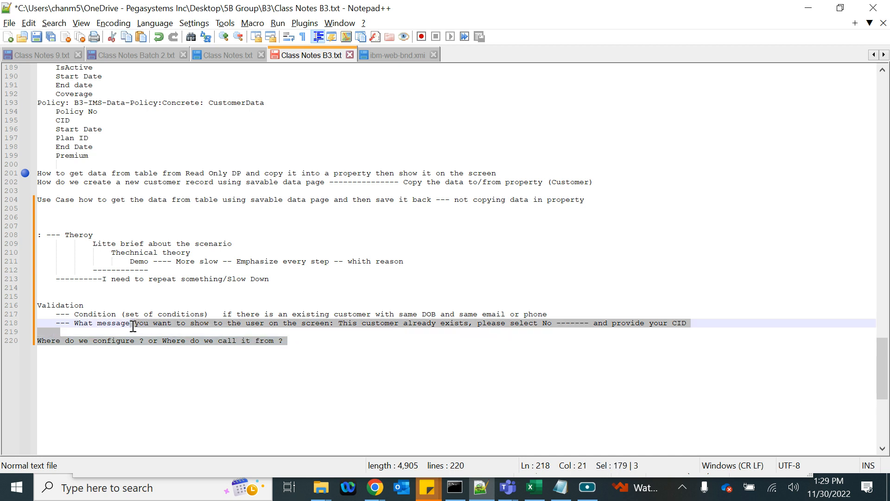
left_click(65, 339, "shift")
left_click(39, 332, "shift")
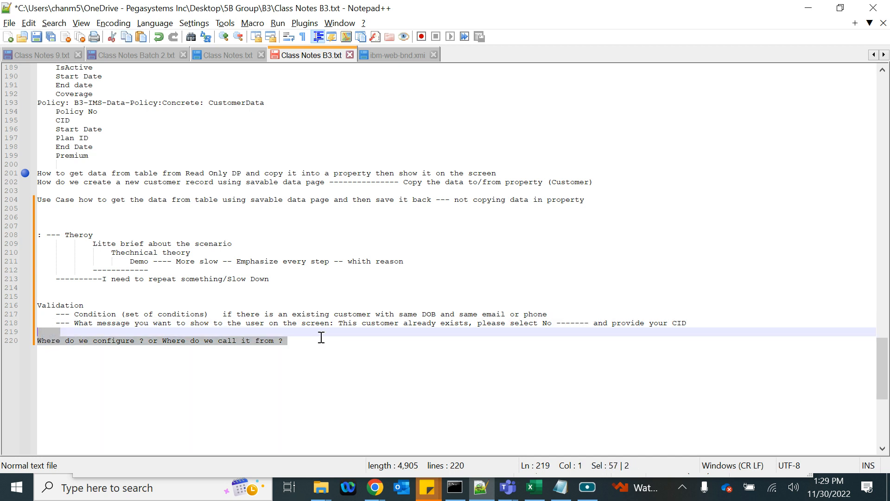
- Begin the answer 'Can be called fro' and select the Validation notes block
left_click(298, 342)
key("Return")
key("Return")
type("Can be called")
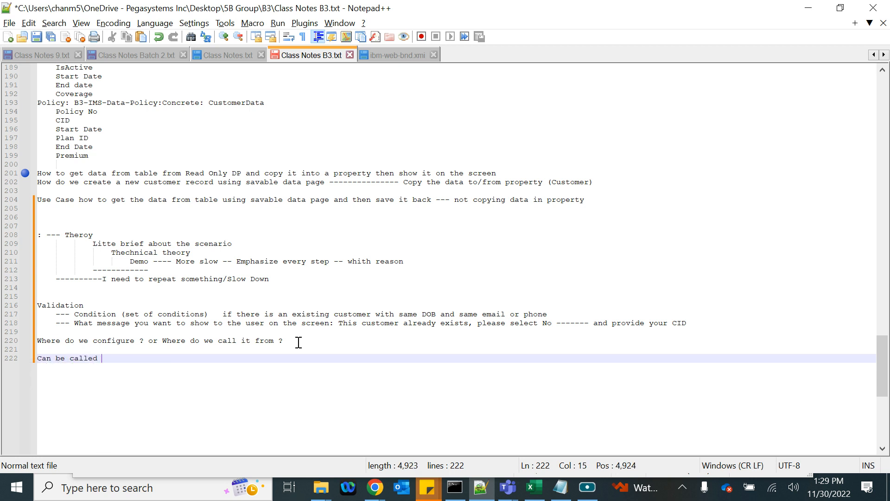
type(" fro")
left_click_drag(143, 357, 23, 310)
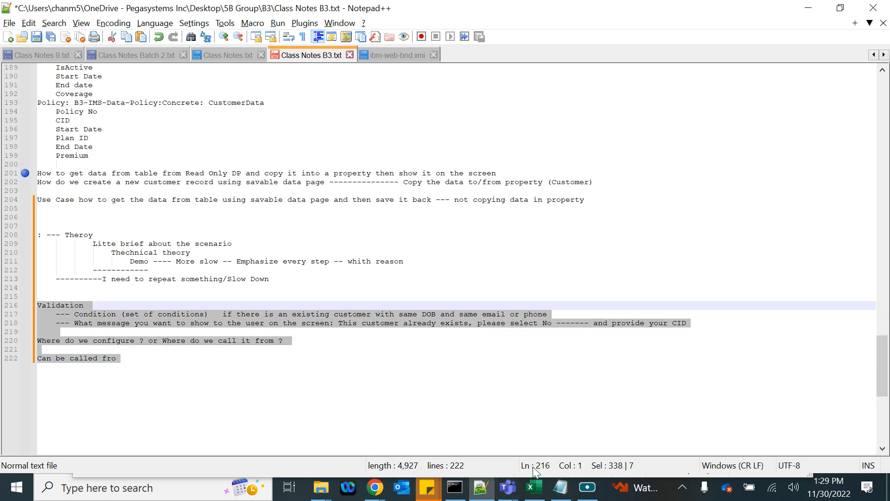
- Paste the validation notes into the untitled Notepad note and finish the answer 'Can be called from Flow Action, Activities'
left_click(560, 486)
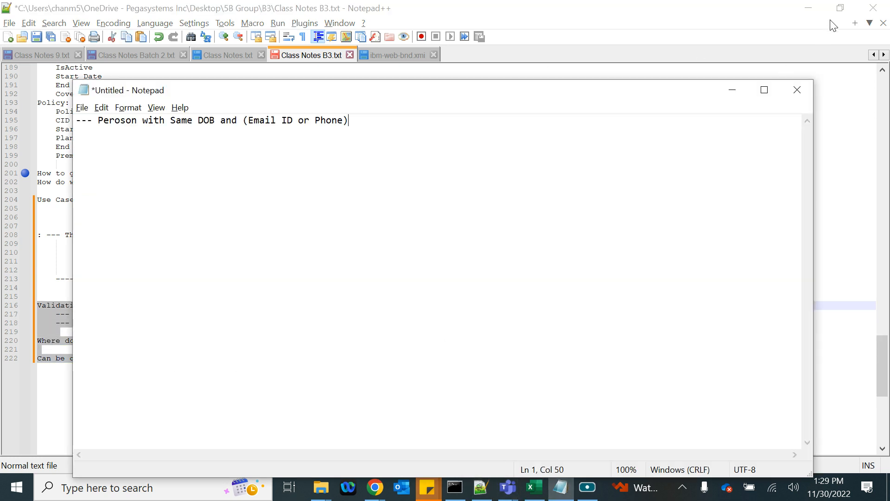
left_click(808, 8)
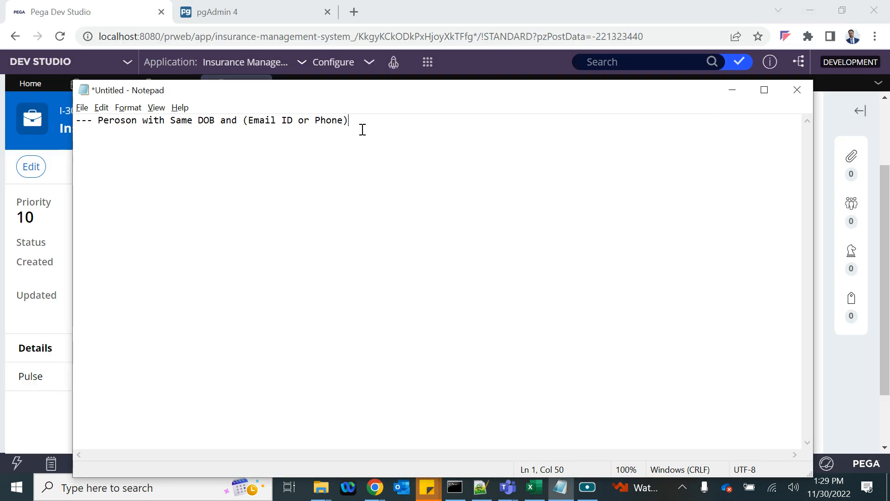
key("ctrl+v")
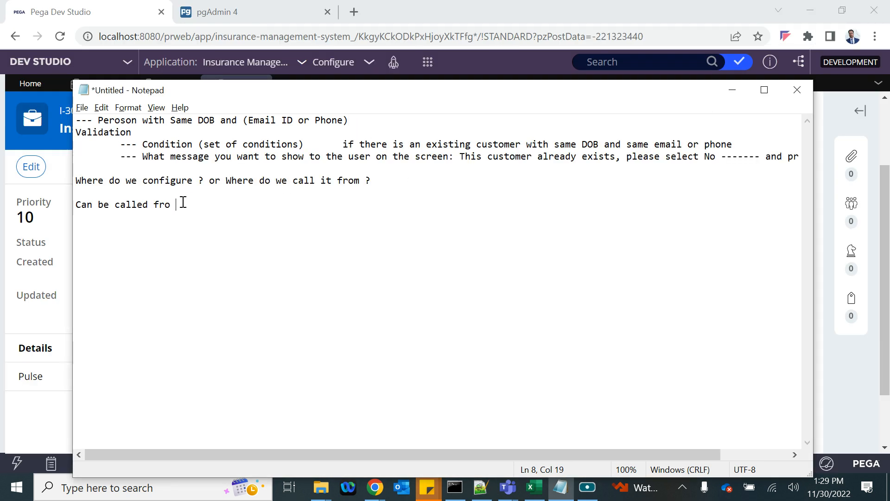
type("m Flow Action")
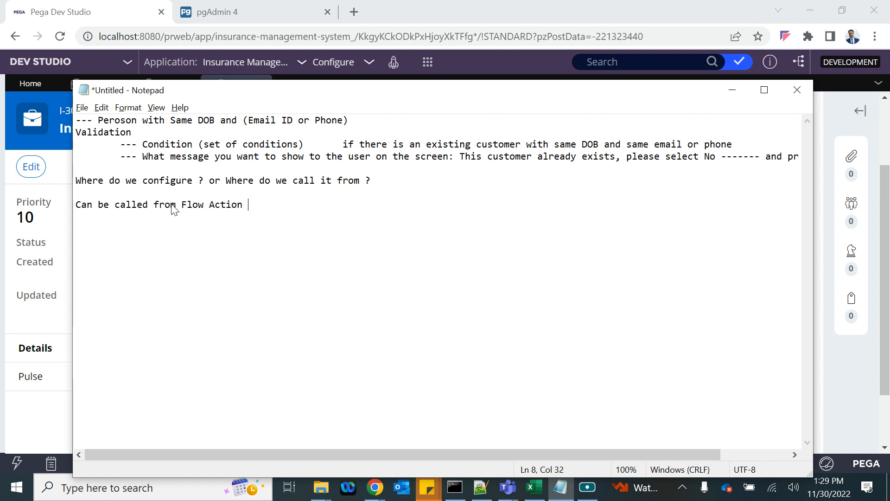
type(", Actvities")
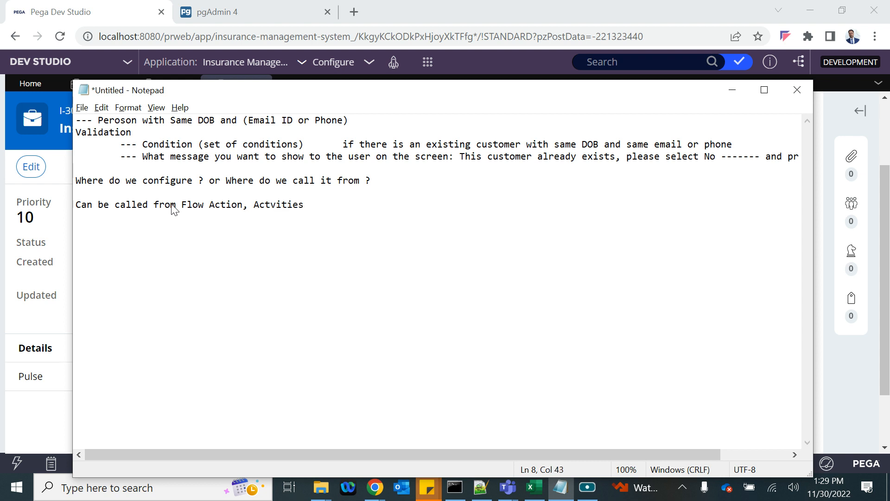
left_click(274, 206)
type("i")
left_click_drag(324, 204, 257, 211)
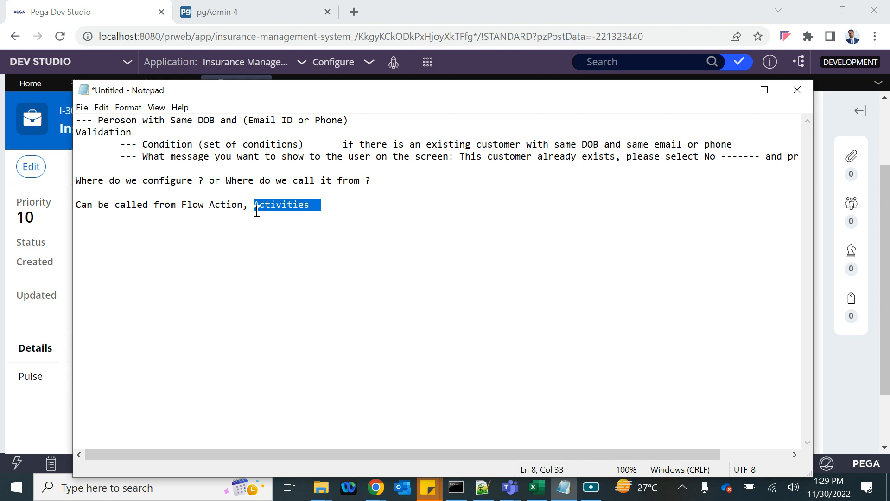
left_click_drag(242, 202, 334, 203)
left_click_drag(75, 204, 237, 205)
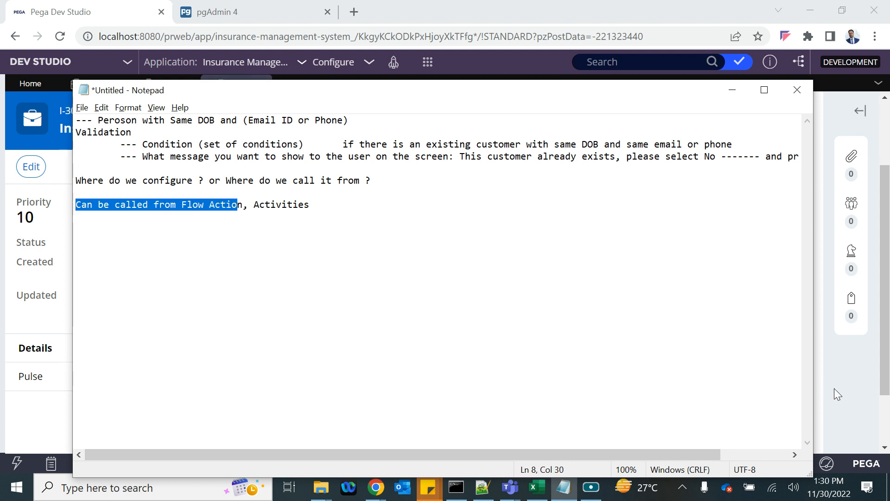
- Open the Apply flow action under InsurancePlan > Process > Flow Action in App Explorer
left_click(819, 387)
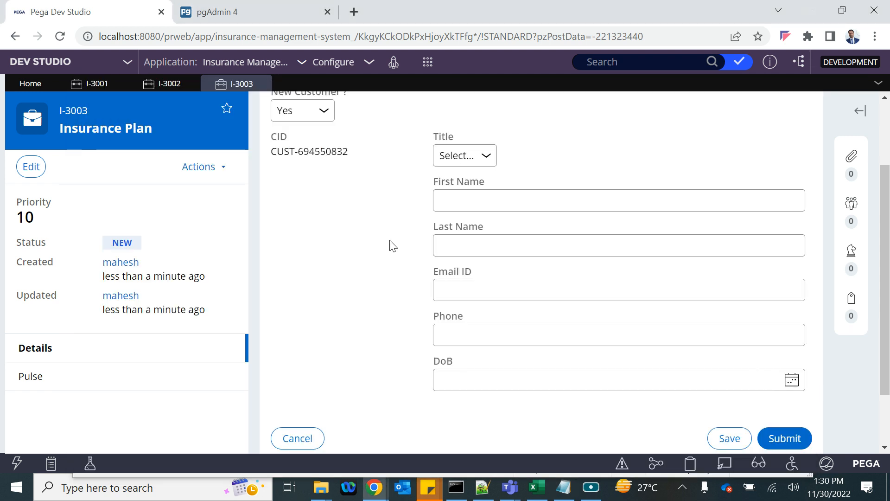
scroll(391, 246, "up", 2)
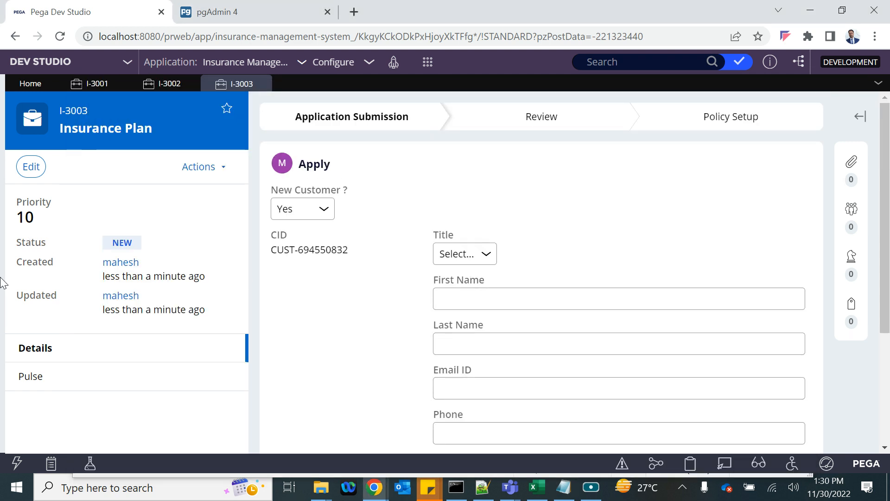
left_click(842, 10)
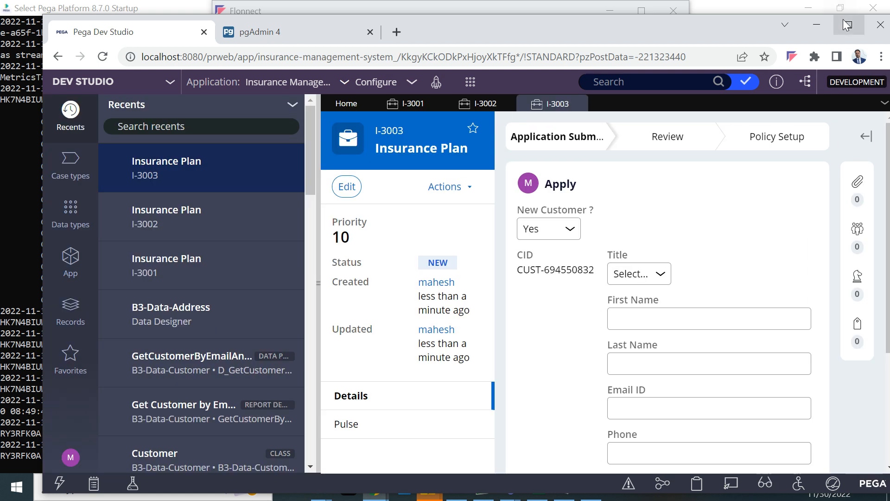
left_click(843, 22)
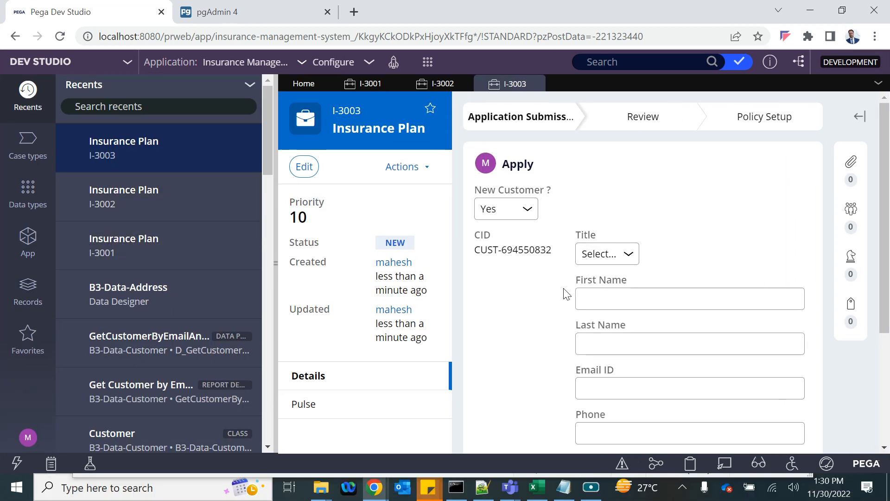
scroll(595, 313, "down", 1)
scroll(595, 315, "up", 1)
left_click(29, 263)
left_click(93, 222)
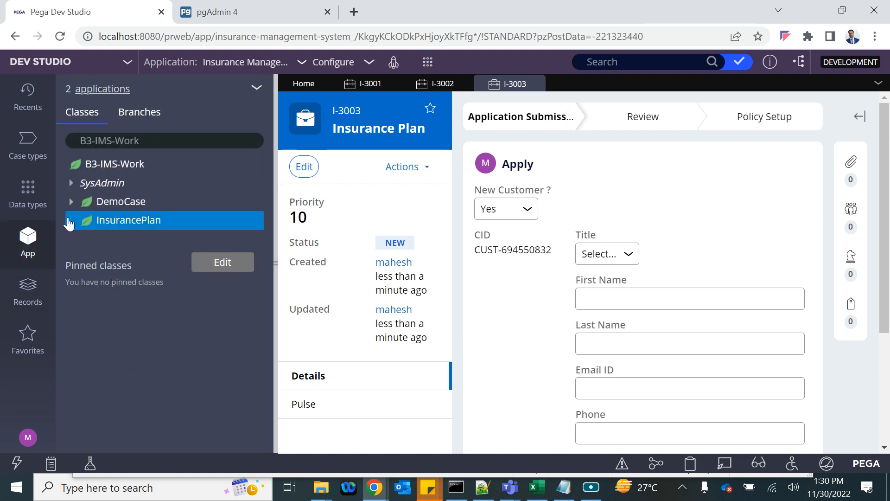
left_click(84, 277)
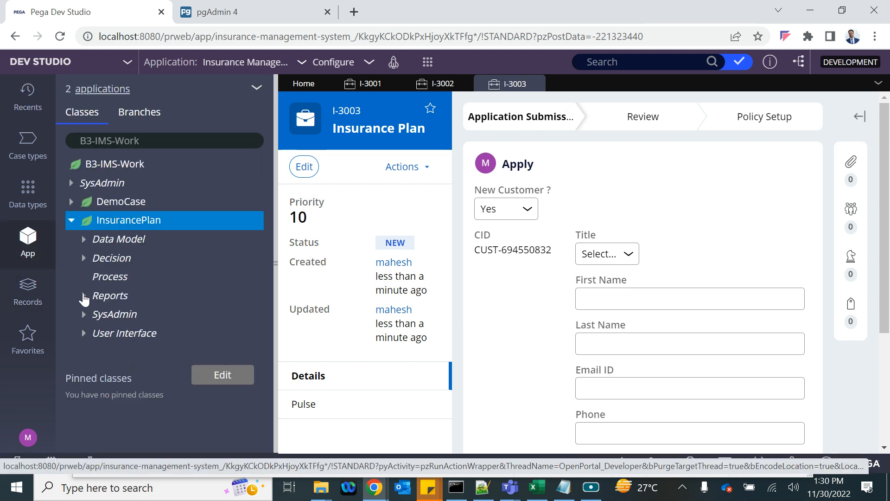
left_click(96, 333)
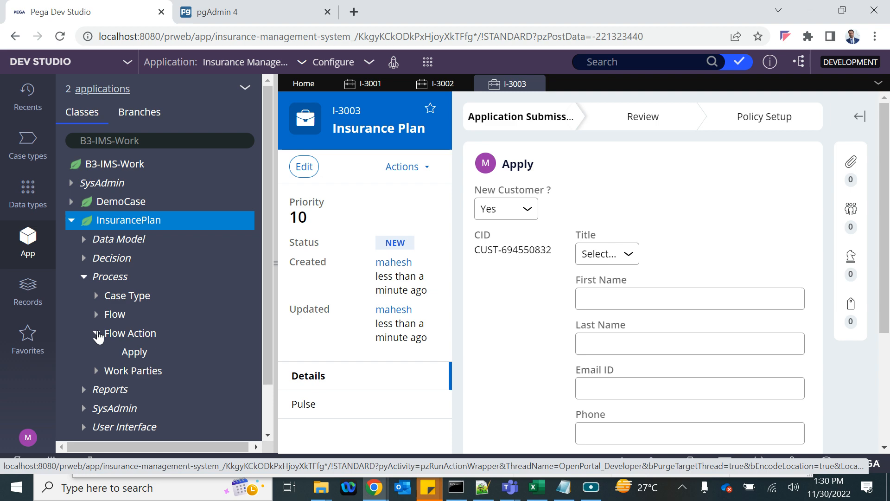
left_click(145, 353)
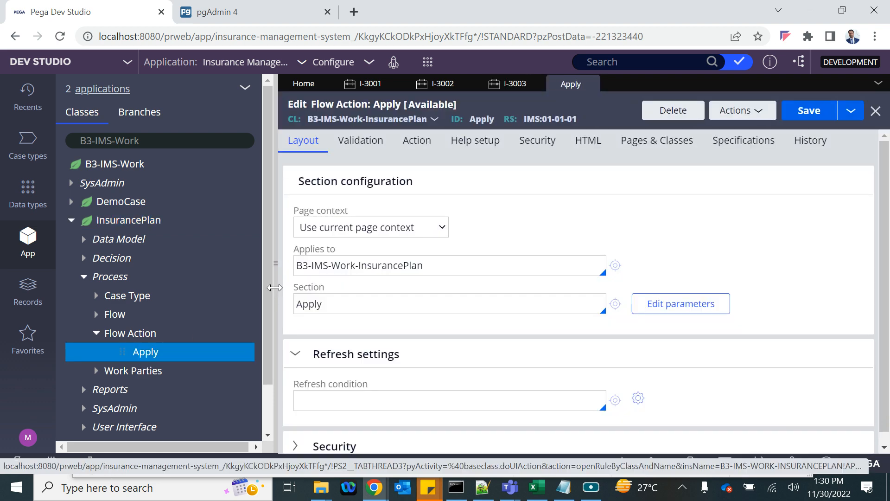
- Open the Apply flow action rule in the editor, passing through its Apply section
left_click(276, 262)
left_click(342, 304)
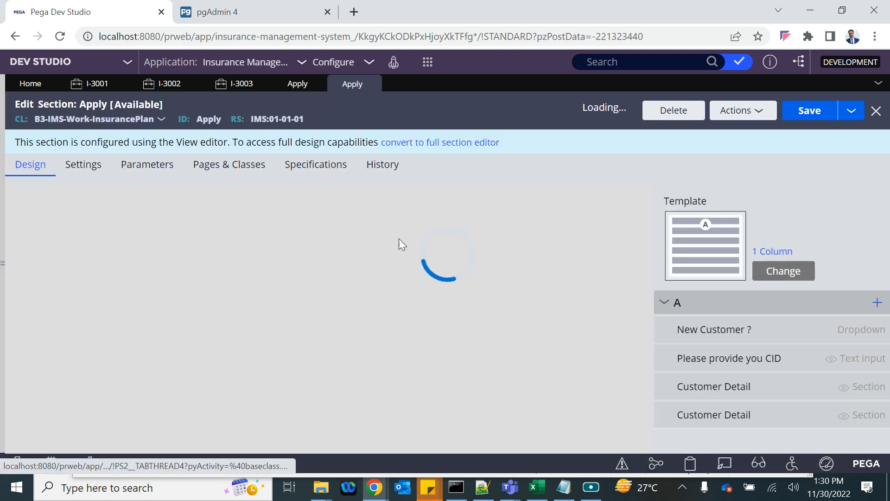
scroll(414, 345, "down", 2)
scroll(414, 345, "up", 2)
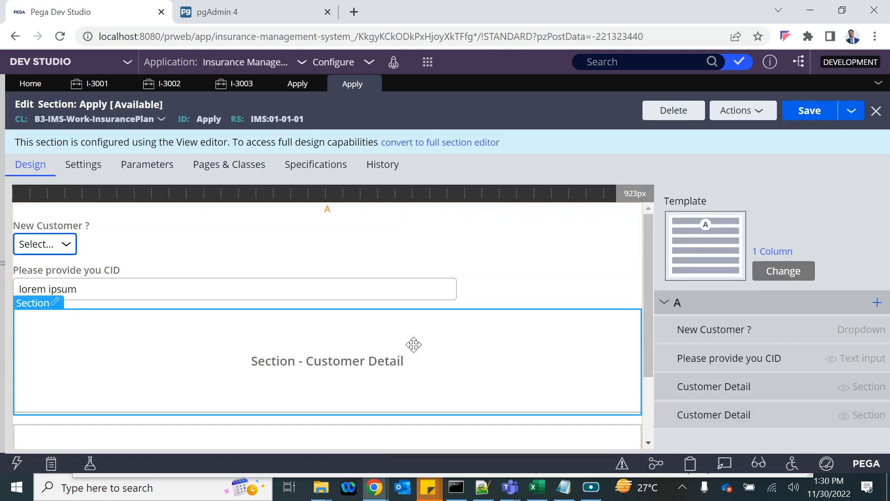
left_click(294, 87)
scroll(193, 292, "down", 1)
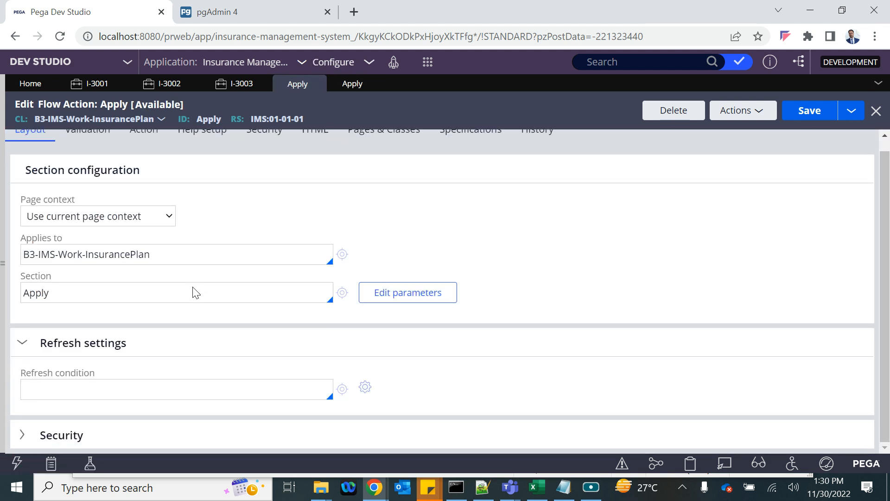
scroll(194, 287, "up", 1)
- Review the flow action's processing settings, then show its empty Validation criteria
left_click(144, 140)
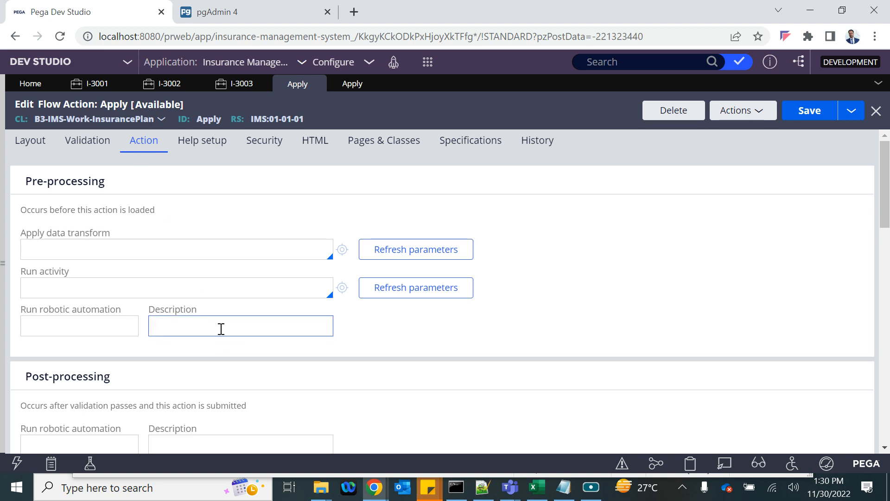
scroll(219, 335, "down", 10)
scroll(220, 334, "down", 4)
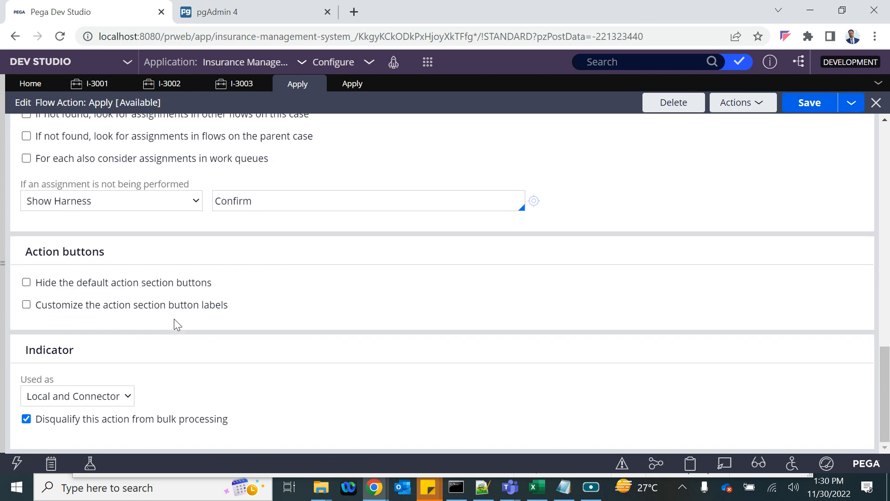
scroll(115, 219, "up", 5)
left_click(57, 257)
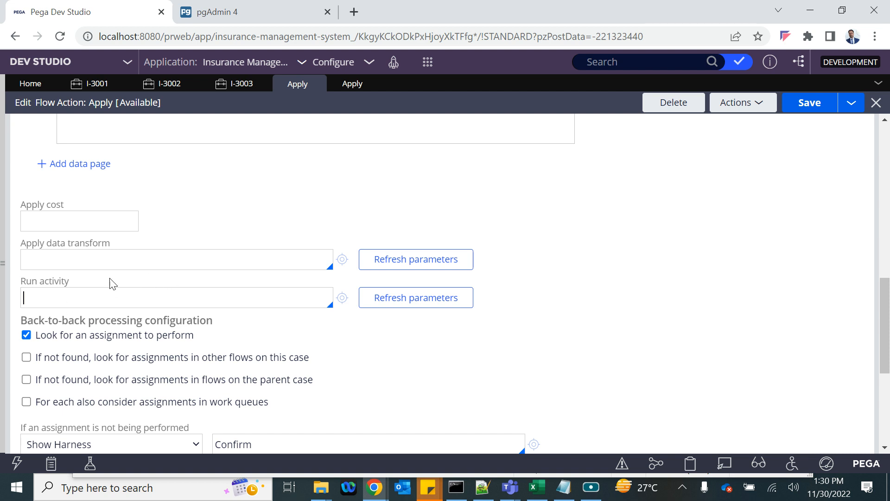
scroll(104, 284, "up", 5)
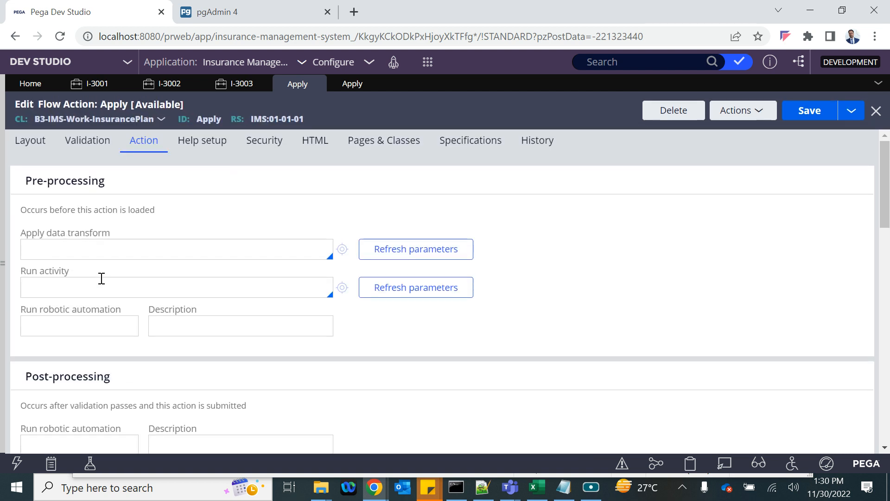
left_click(84, 152)
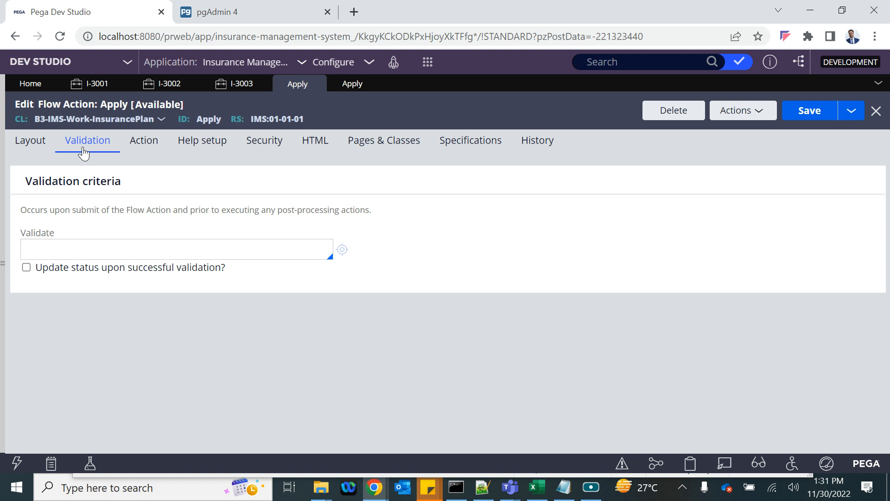
left_click(235, 84)
scroll(459, 335, "down", 4)
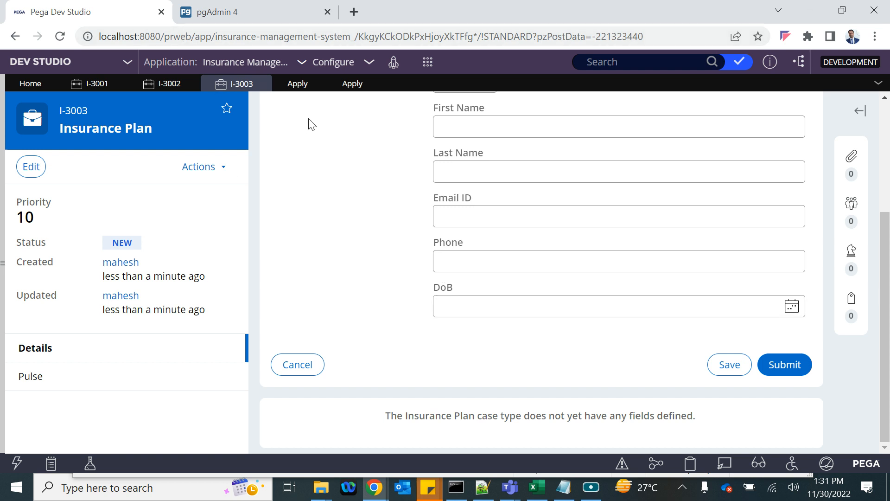
left_click(343, 87)
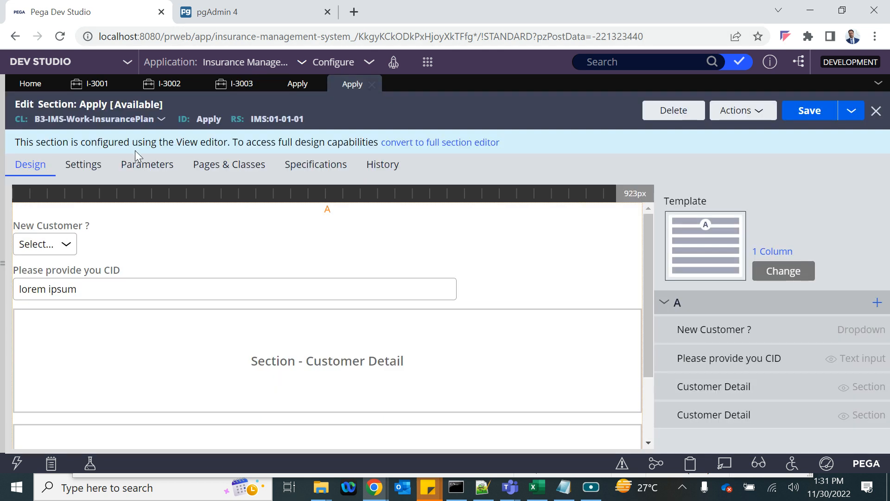
left_click(295, 82)
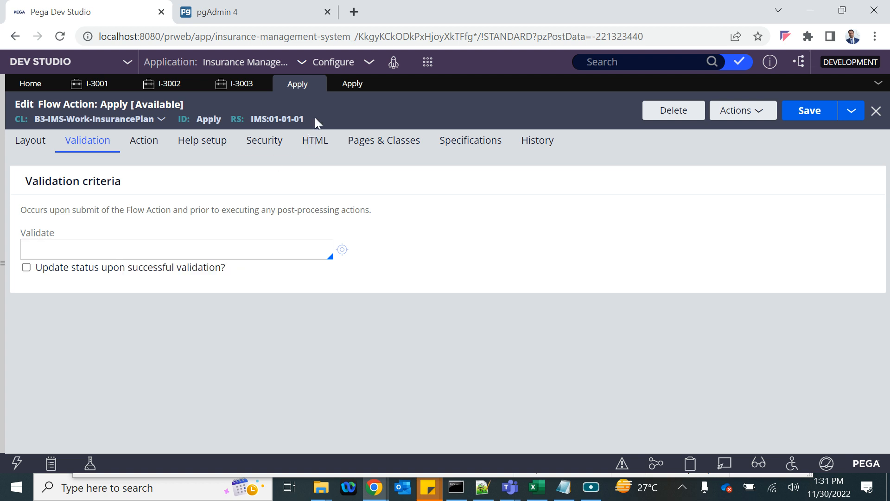
left_click(232, 84)
scroll(528, 145, "up", 3)
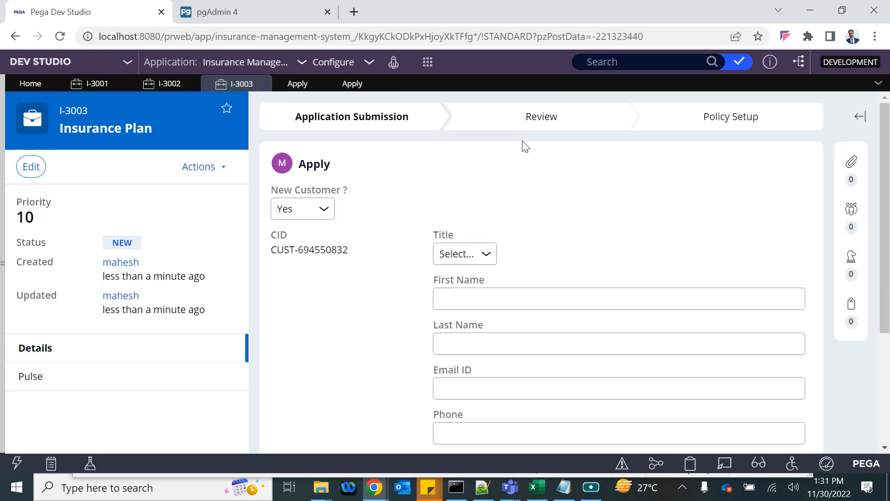
scroll(510, 250, "down", 3)
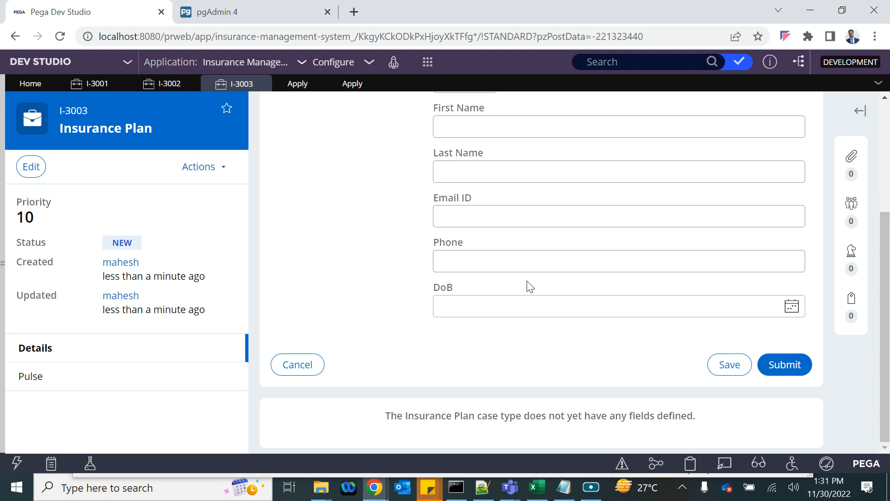
scroll(530, 286, "up", 3)
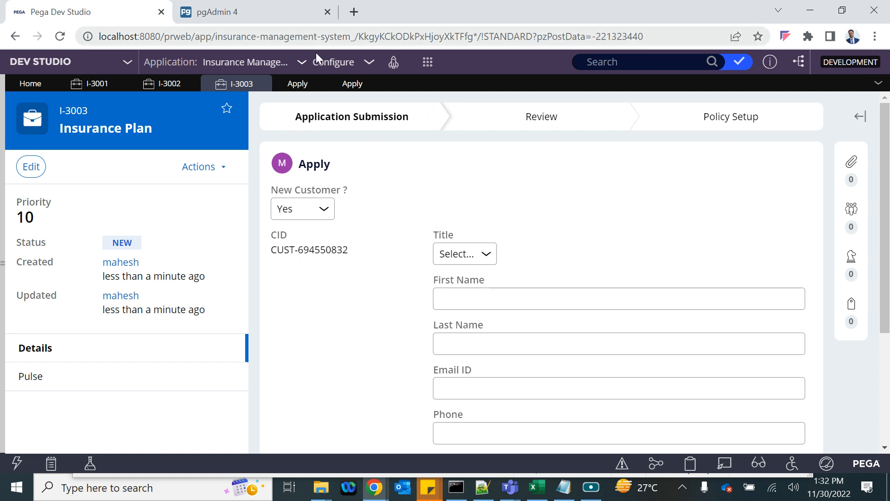
left_click(298, 87)
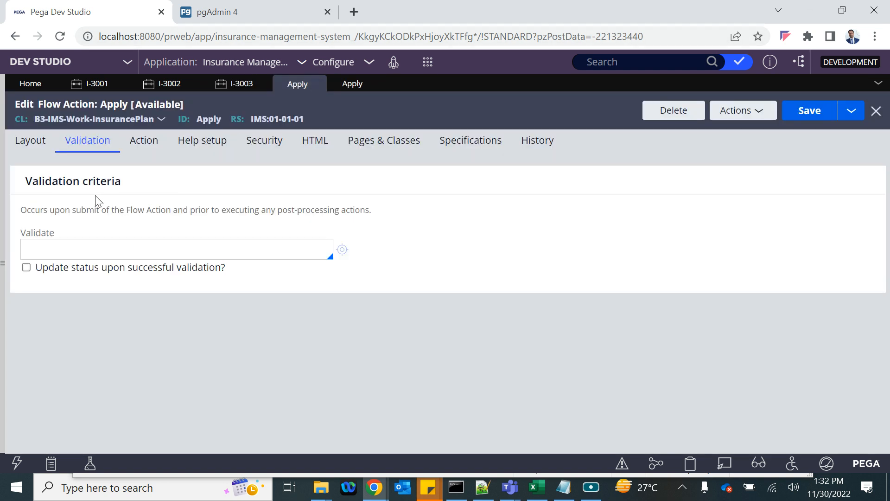
left_click(55, 243)
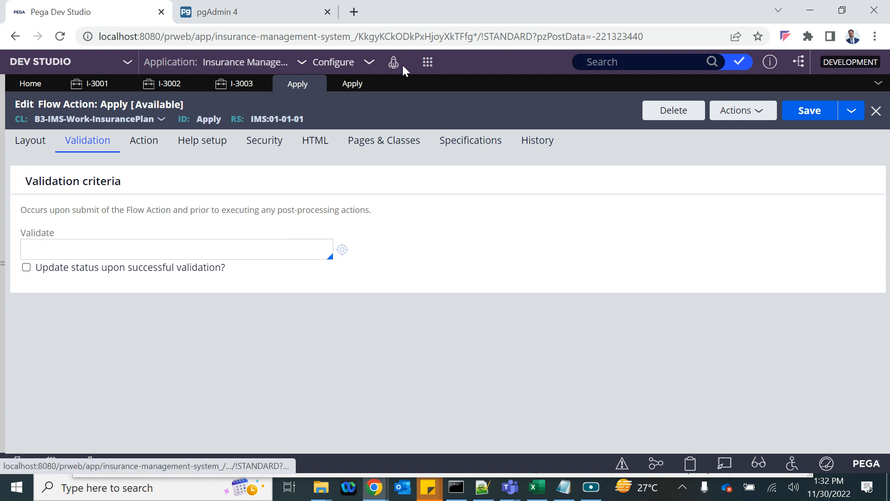
left_click_drag(34, 118, 157, 122)
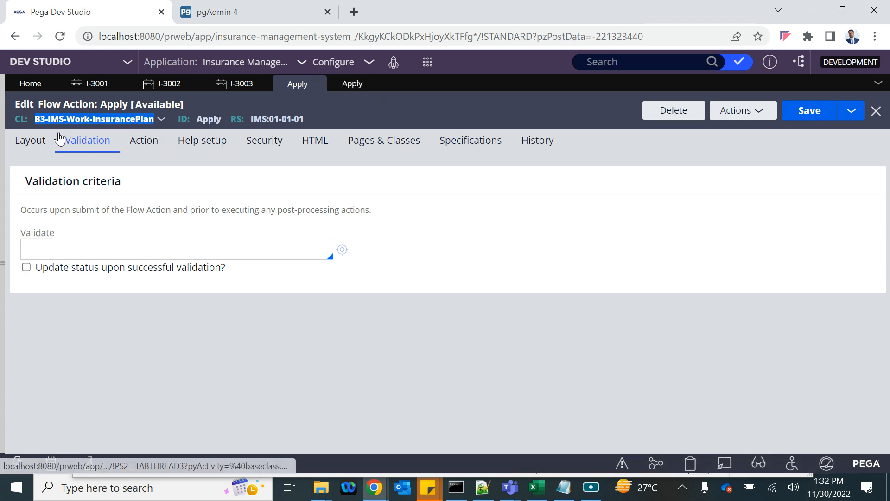
- Start a new Validate rule from the create menu, labelled 'Duplicate Customer Check'
left_click(427, 63)
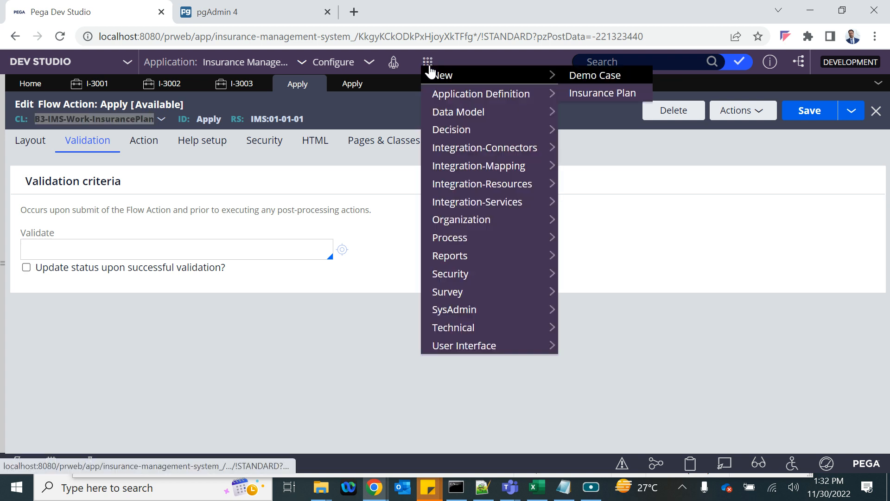
mouse_move(482, 163)
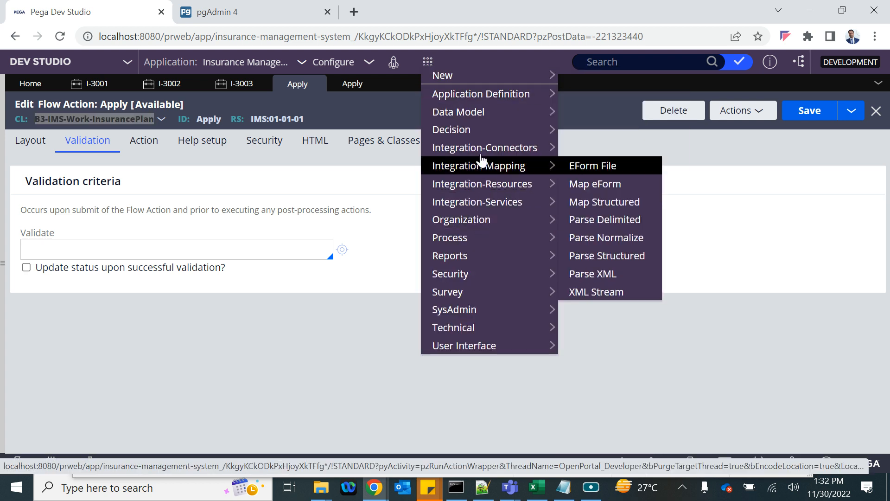
mouse_move(459, 246)
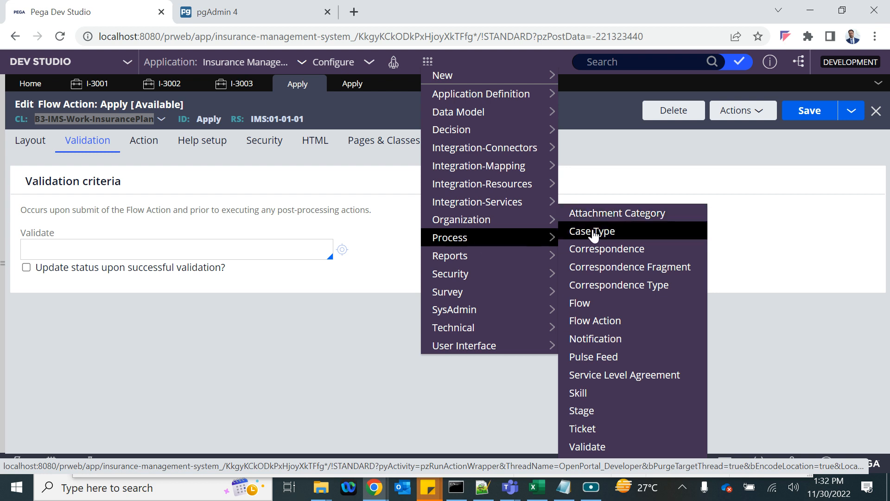
left_click(592, 446)
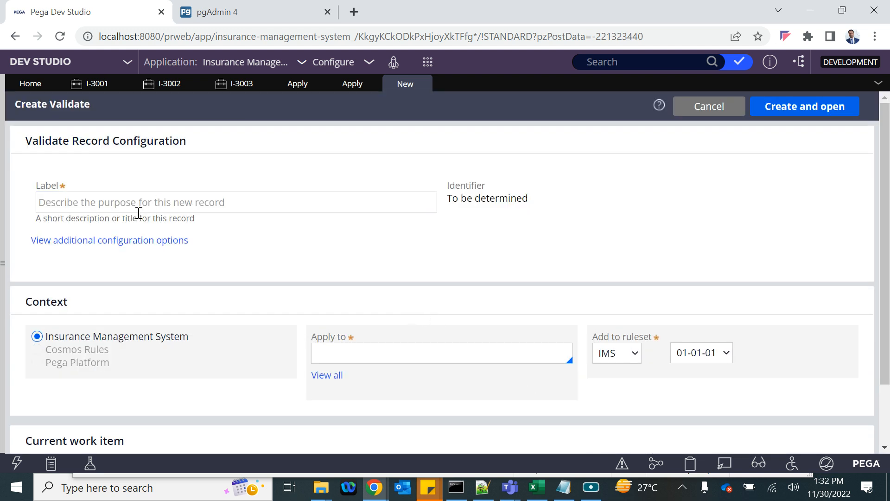
left_click(94, 199)
type("Ducpl")
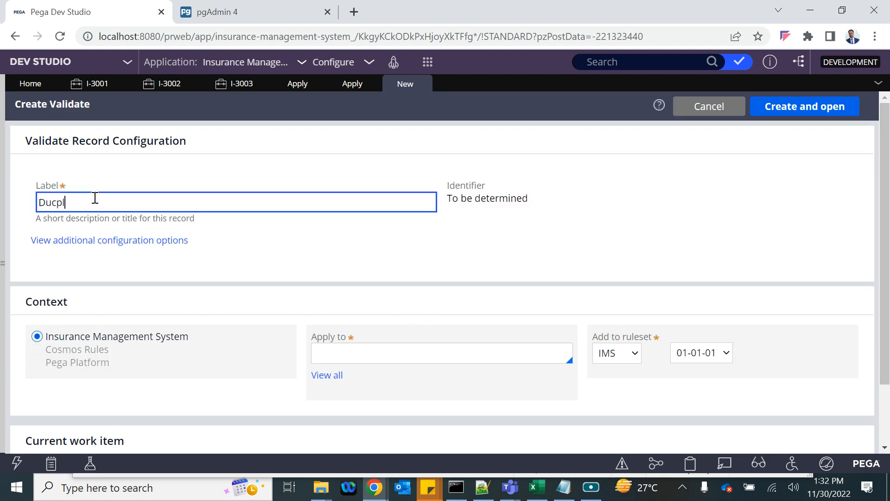
type("i")
key("BackSpace")
key("BackSpace")
key("BackSpace")
type("plicateVD")
key("BackSpace")
key("BackSpace")
type("Co")
type("stomer")
type(" Chaeck")
key("BackSpace")
key("BackSpace")
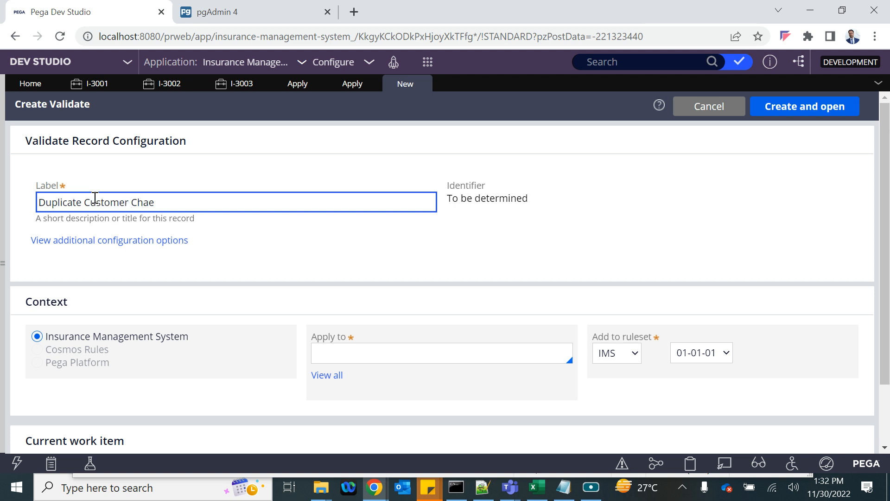
key("BackSpace")
key("BackSpace")
type("ec")
- Apply the rule to B3-IMS-Work-InsurancePlan and create it
left_click(327, 350)
key("Down")
key("Down")
key("Down")
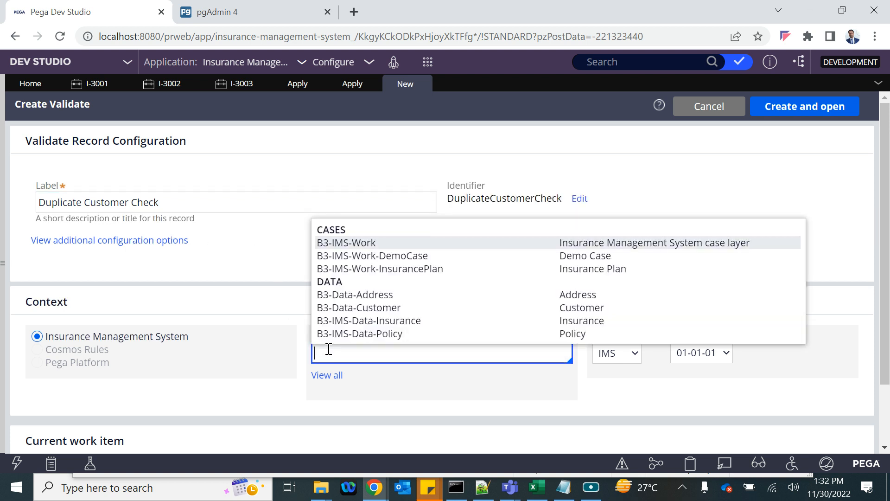
key("Return")
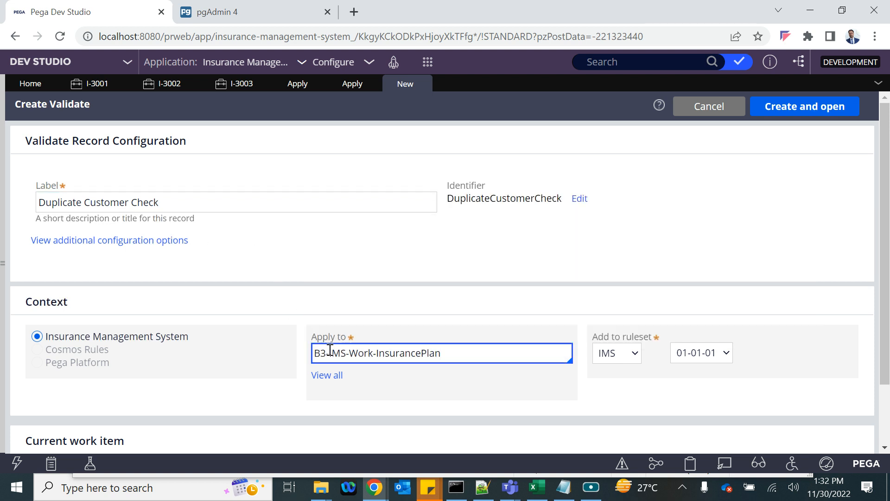
left_click(343, 235)
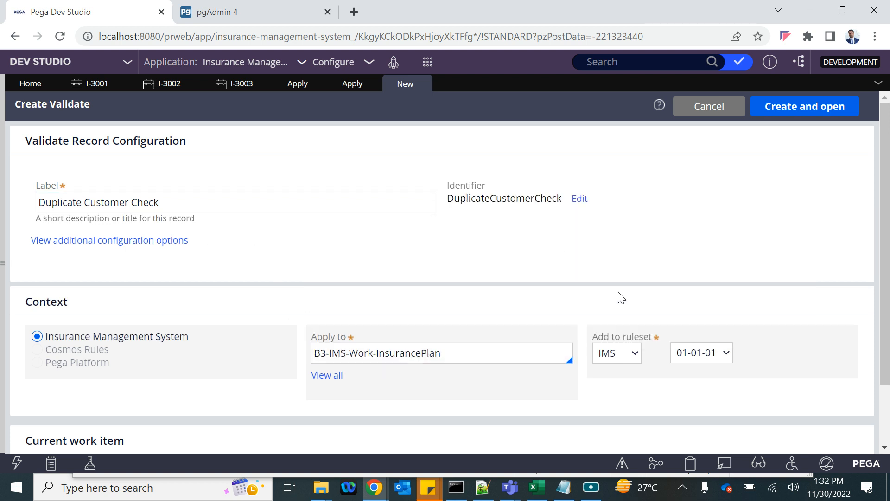
left_click(786, 106)
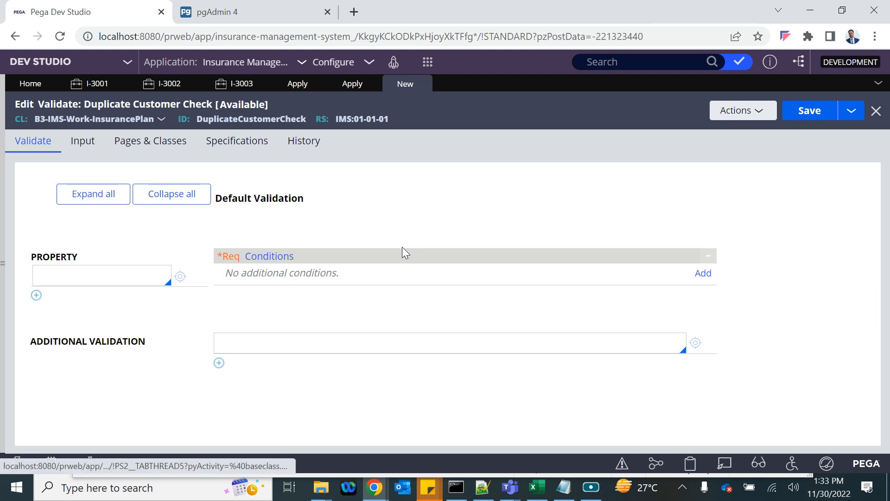
- Start a second new Validate rule form, then close it unused
left_click(428, 62)
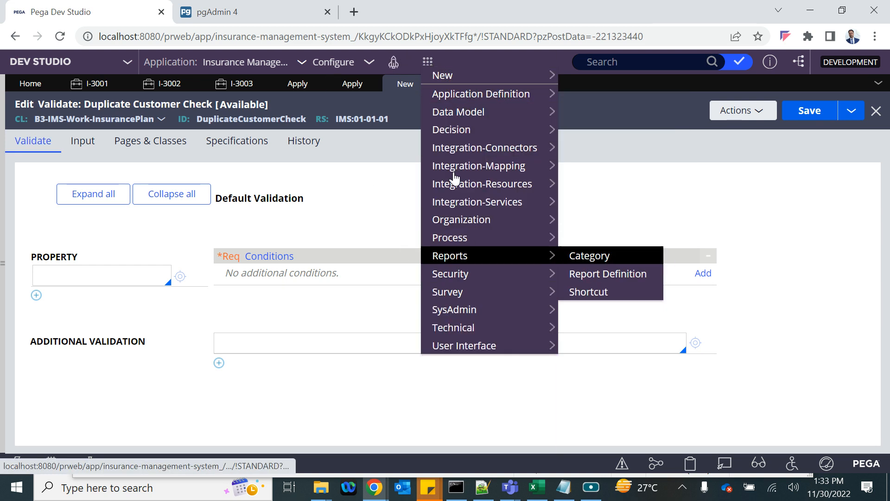
mouse_move(446, 245)
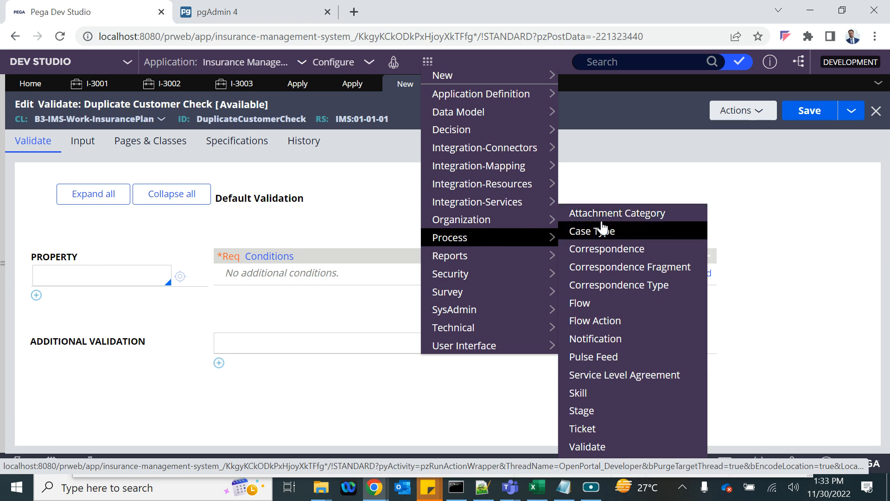
left_click(594, 447)
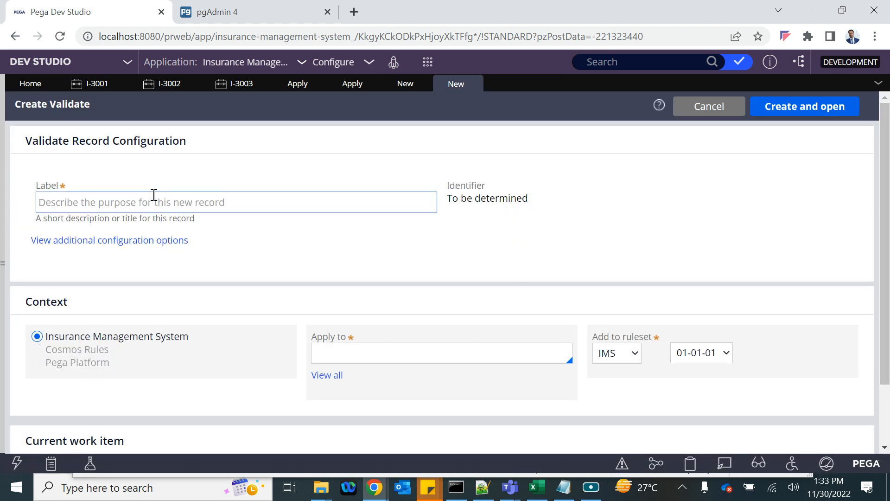
left_click(327, 356)
left_click(336, 359)
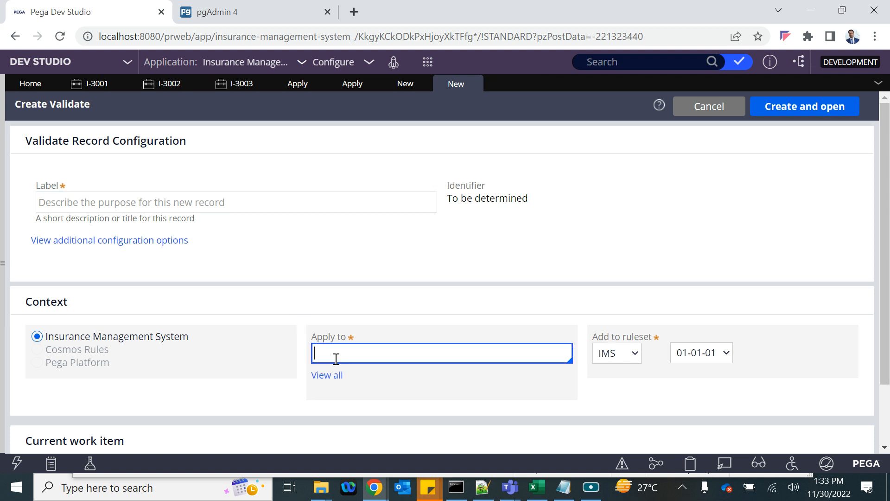
left_click(473, 85)
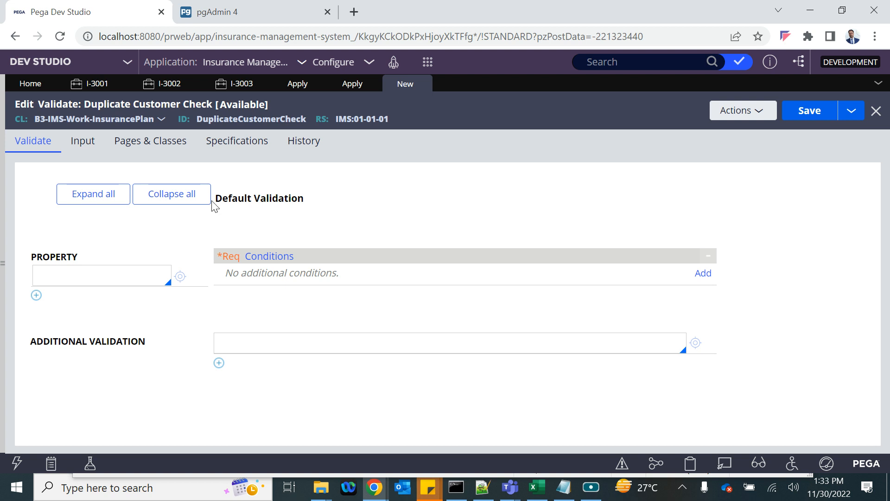
- Check the Apply flow action's class options, then bring up the Duplicate Customer Check rule
left_click(292, 84)
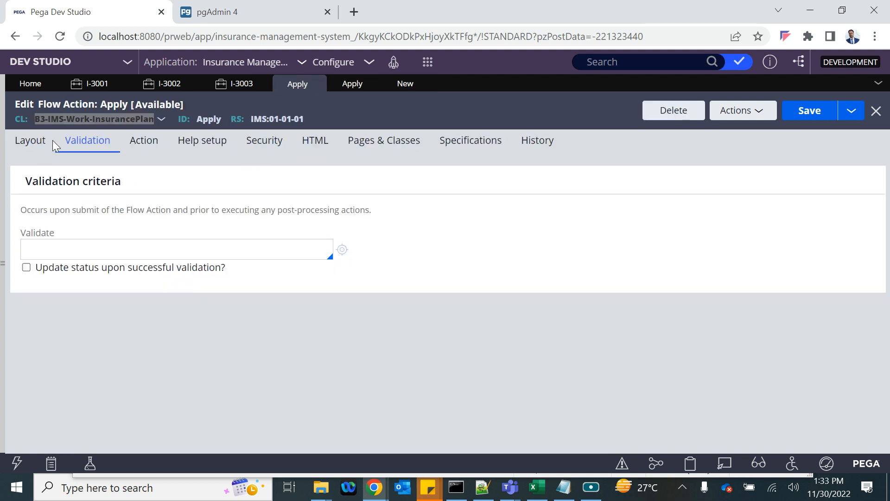
left_click(77, 120)
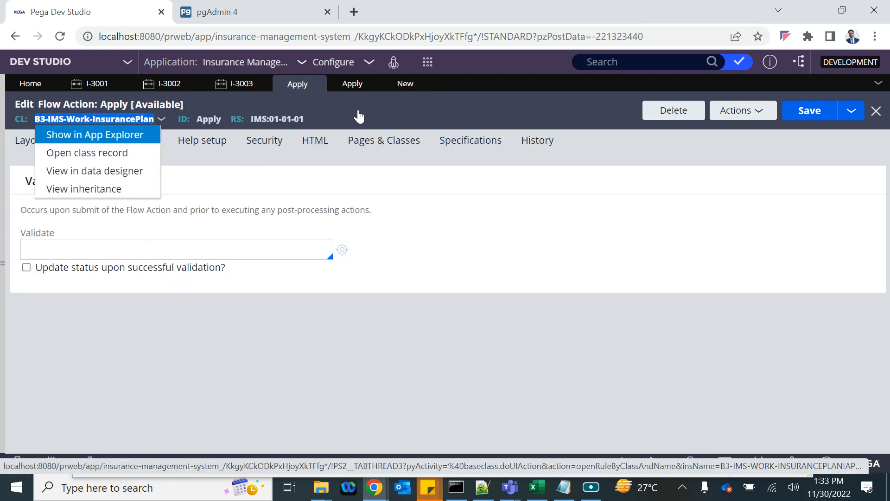
left_click(404, 85)
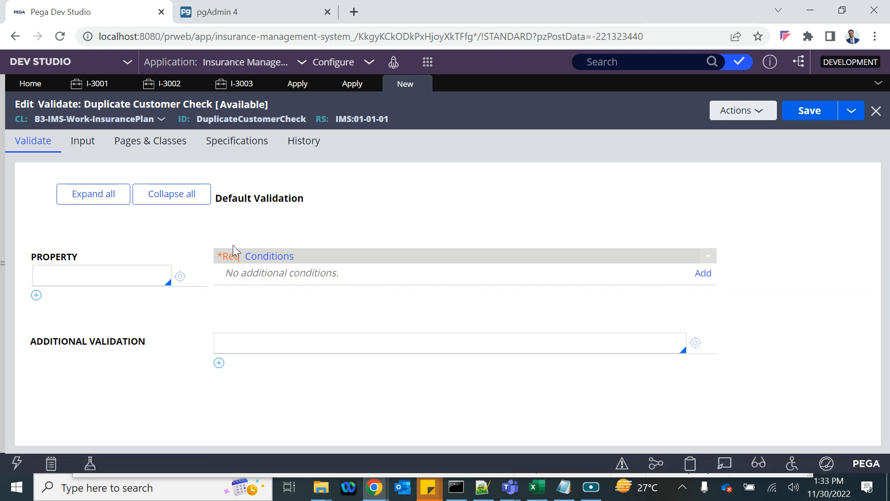
- Enter .CID as the validated property in Duplicate Customer Check, leaving conditions empty
left_click(685, 273)
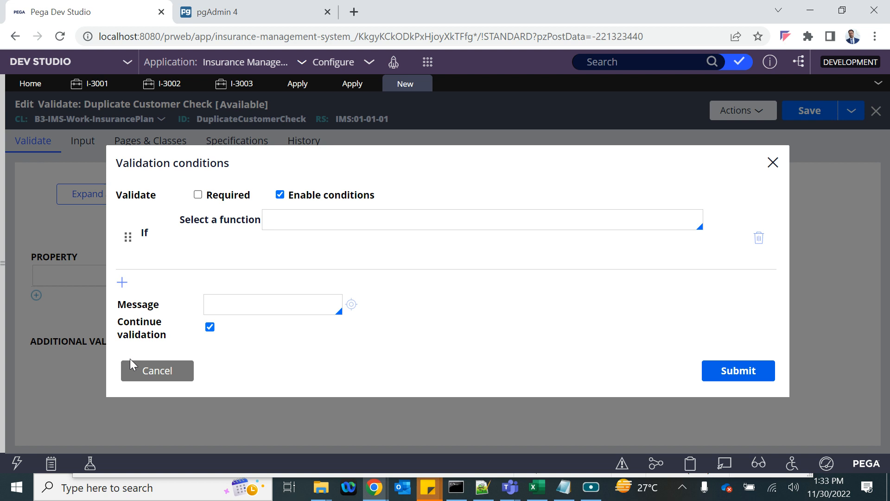
left_click(170, 369)
left_click(71, 275)
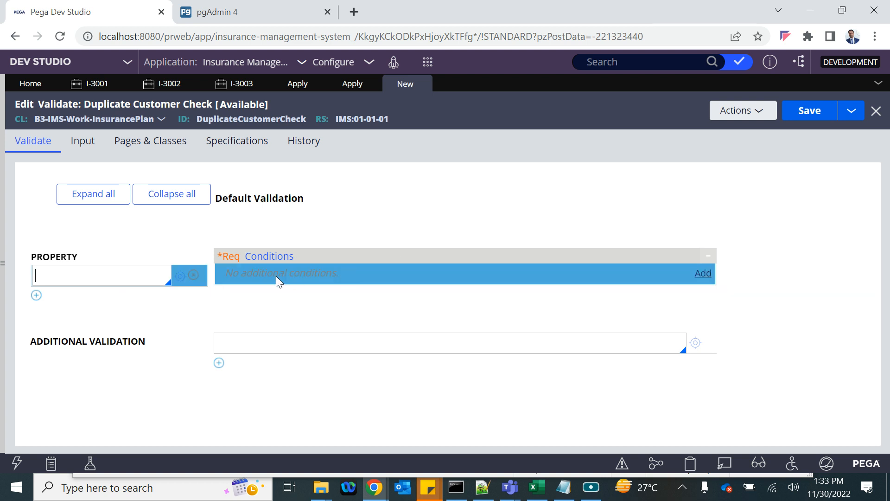
type(".")
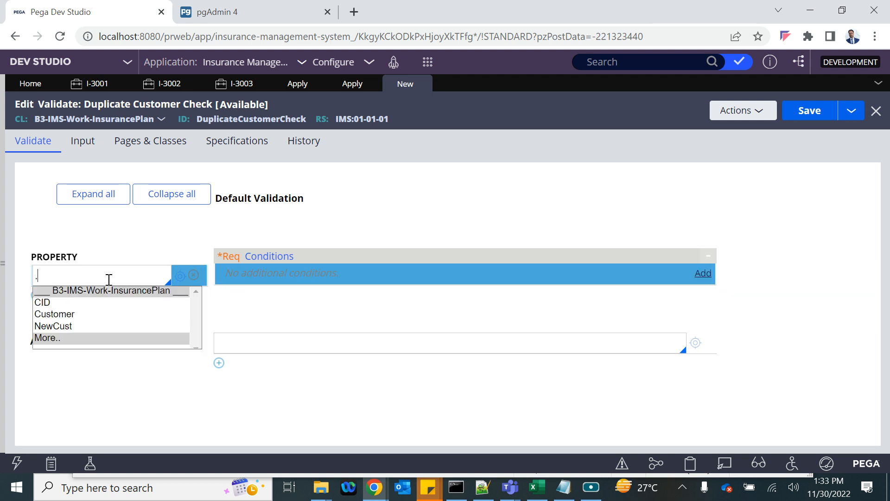
key("Down")
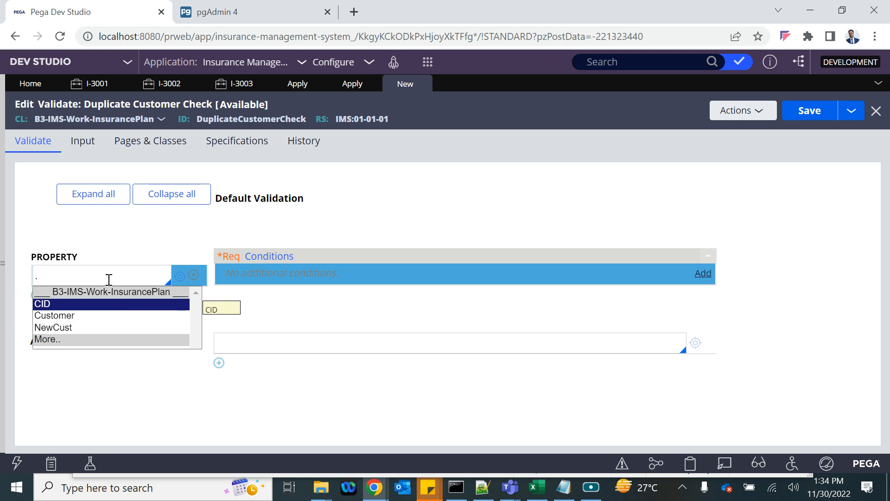
key("Return")
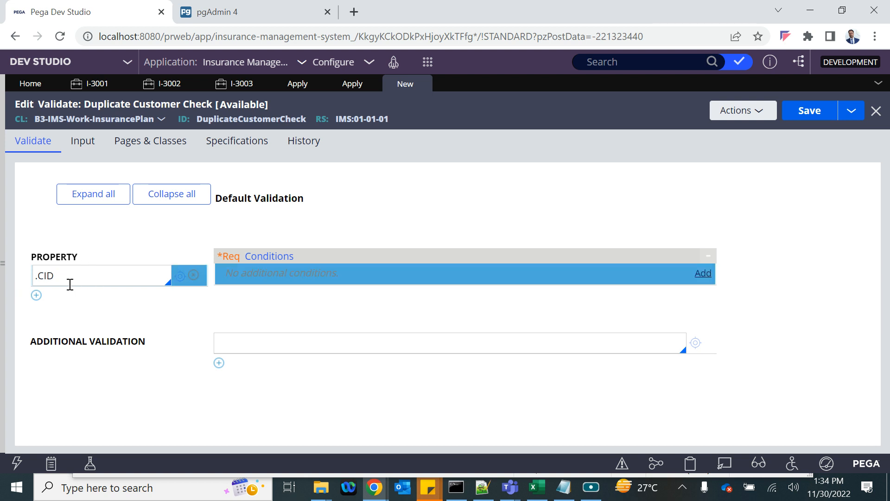
left_click(240, 348)
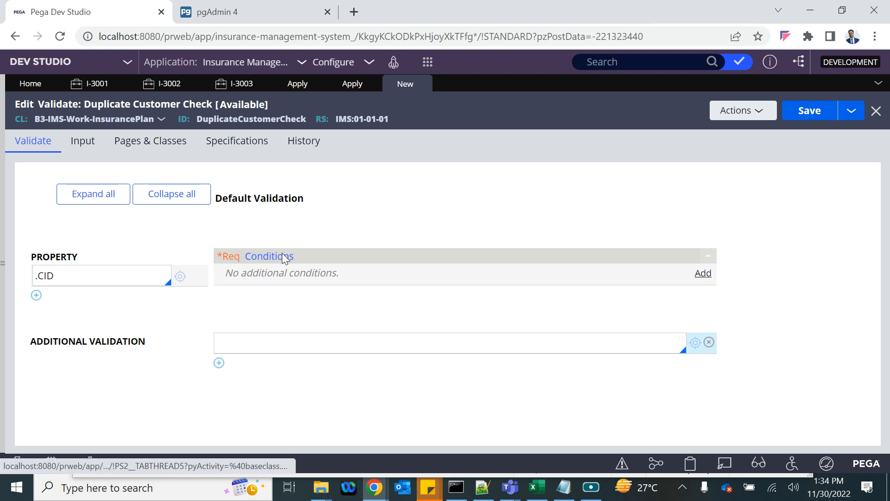
- Open the .CID validation conditions and pick the datetime past/future condition function
left_click(230, 274)
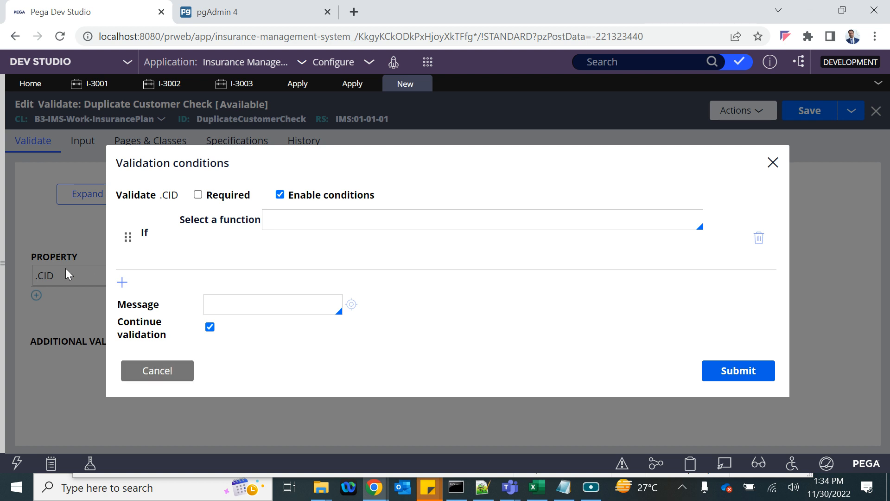
left_click(156, 371)
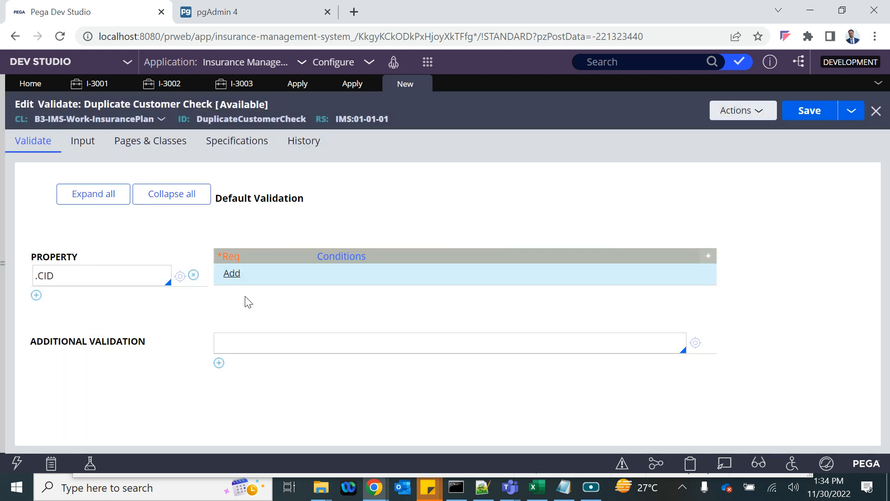
left_click(230, 275)
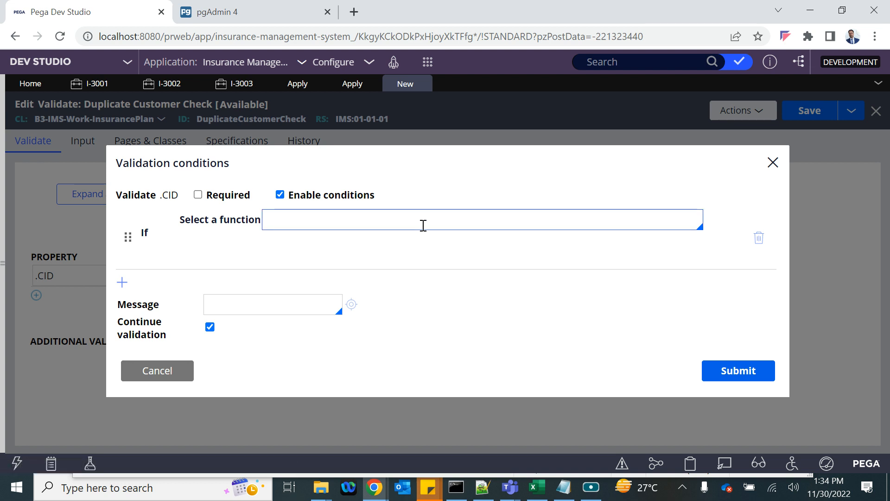
left_click(368, 224)
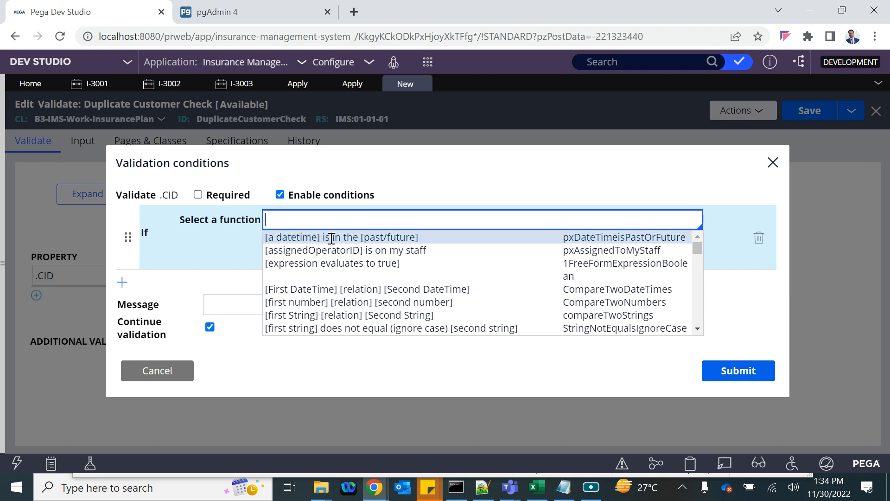
left_click(293, 237)
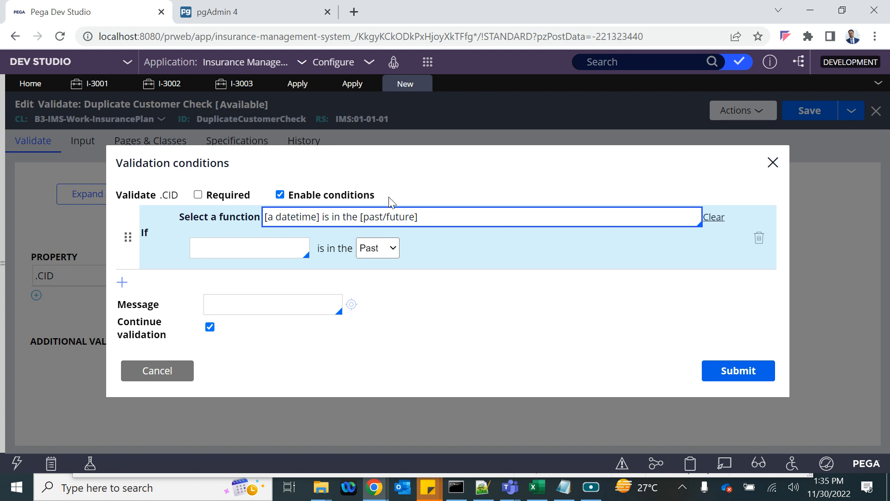
- Fill the datetime condition with a property and Future, then delete that condition
left_click(249, 248)
type(".")
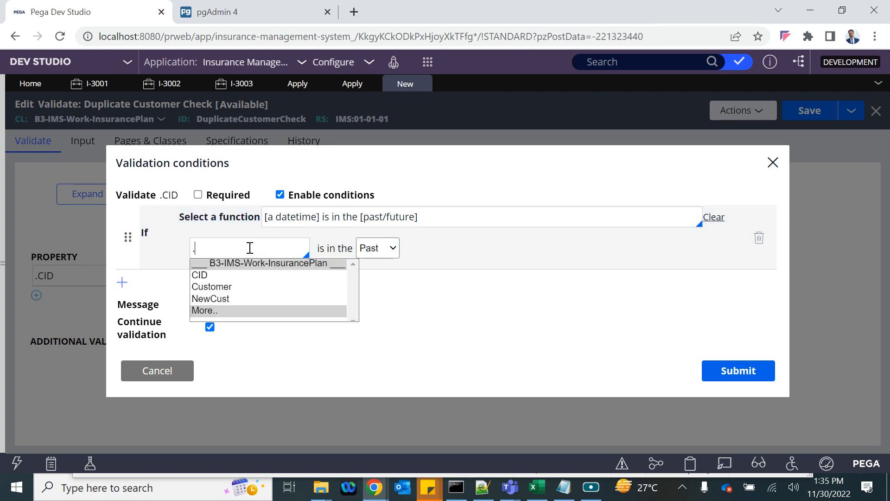
key("Down")
key("Down")
key("Down")
key("Down")
key("Return")
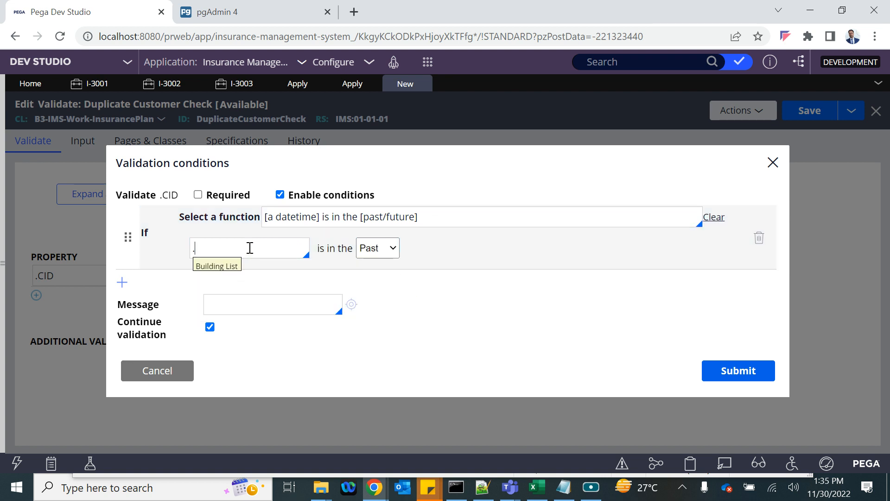
left_click(384, 248)
left_click(397, 253)
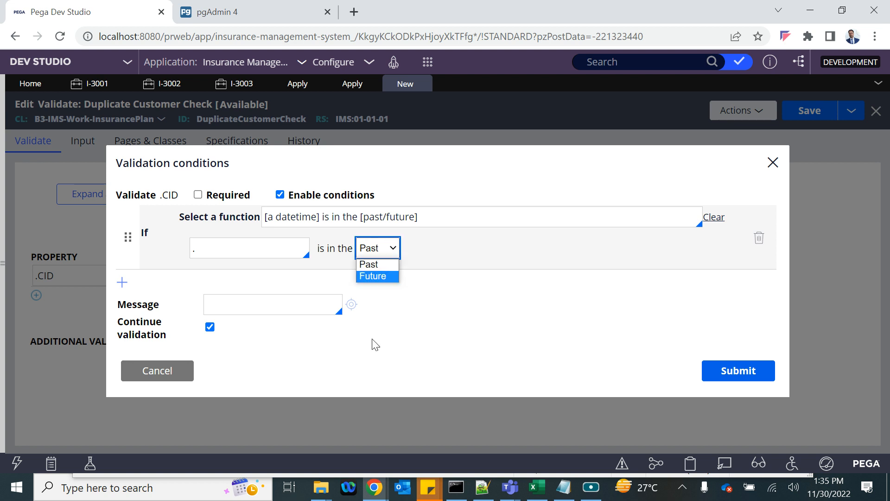
left_click(380, 277)
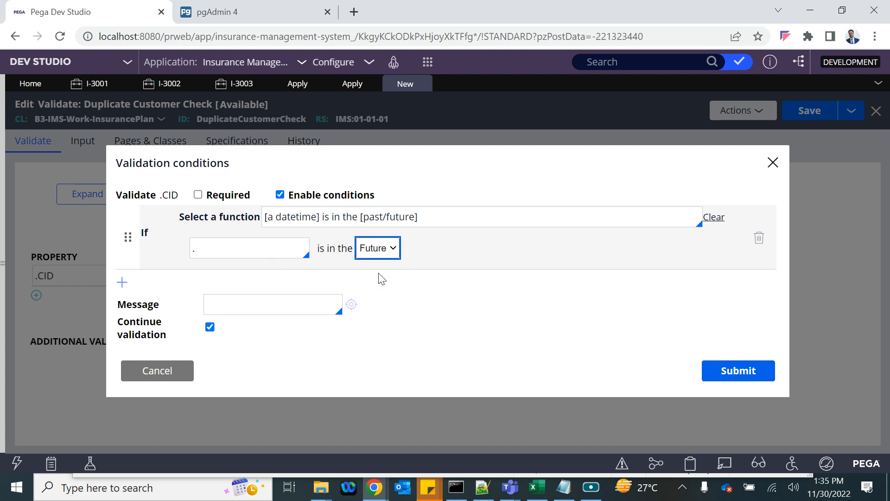
left_click(256, 251)
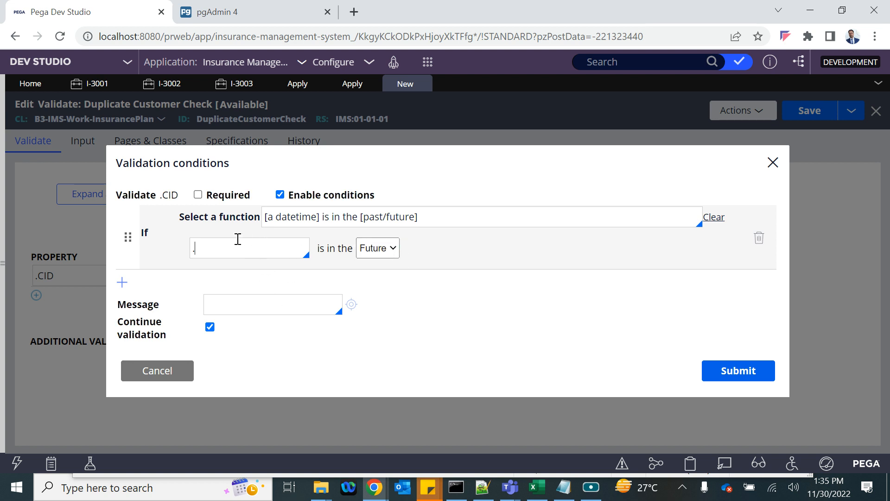
left_click(759, 238)
- Browse the Select a function list, leaving the condition function blank
left_click(391, 219)
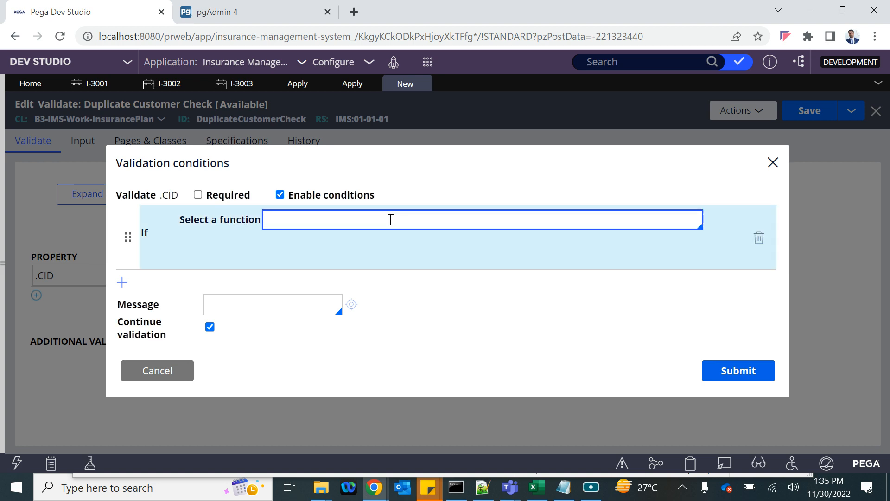
key("Down")
key("Down")
key("Down")
key("Down")
key("Down")
key("Down")
key("Down")
key("Down")
key("Down")
key("Down")
key("Down")
key("Down")
key("Down")
key("Down")
key("Down")
key("Down")
key("Down")
key("Down")
key("Down")
key("Down")
key("Down")
key("Down")
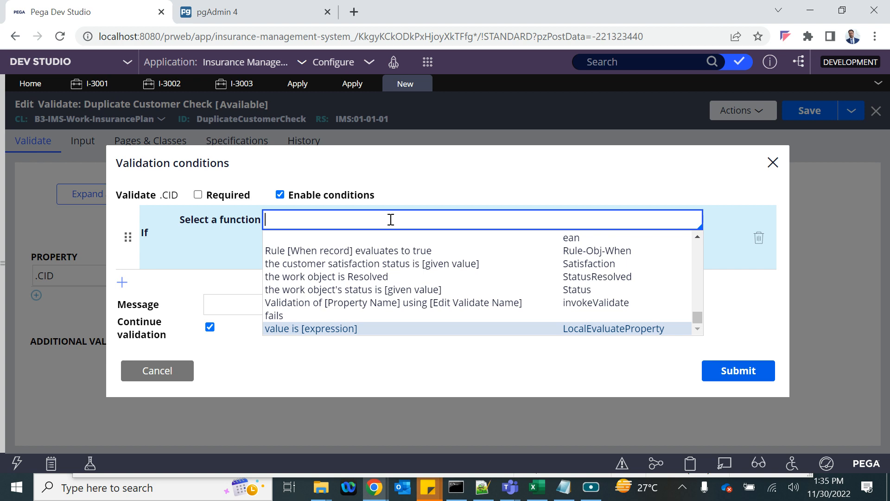
key("Up")
key("Up")
key("Up")
key("Up")
key("Up")
key("Up")
key("Up")
key("Up")
key("Up")
key("Up")
key("Up")
key("Up")
key("Up")
key("Up")
key("Up")
key("Up")
key("Up")
key("Up")
key("Up")
key("Up")
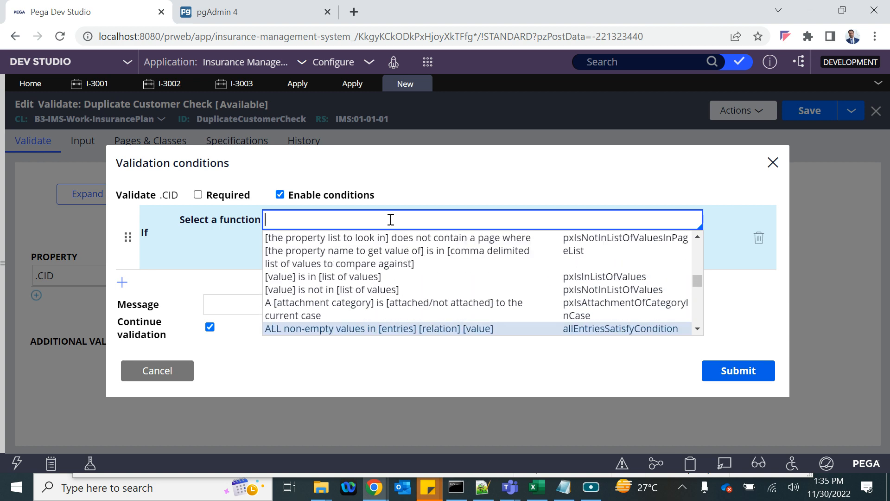
key("Up")
key("Up")
key("Up")
key("Up")
key("Up")
key("Up")
key("Up")
key("Up")
key("Up")
key("Up")
key("Up")
key("Up")
key("Up")
key("Up")
key("Down")
key("Down")
key("Down")
key("Down")
key("Down")
key("Down")
key("Down")
key("Down")
key("Down")
key("Down")
key("Down")
key("Down")
key("Down")
key("Down")
key("Down")
key("Down")
key("Down")
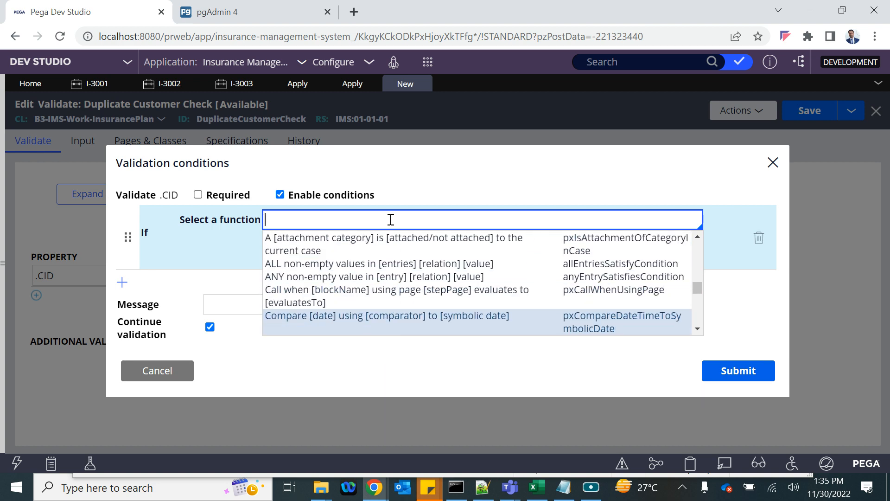
key("Down")
key("Down")
key("Down")
key("Down")
key("Down")
key("Down")
key("Down")
key("Down")
key("Down")
key("Down")
key("Down")
key("Down")
key("Down")
key("Down")
key("Down")
key("Down")
key("Down")
key("Down")
key("Down")
key("Down")
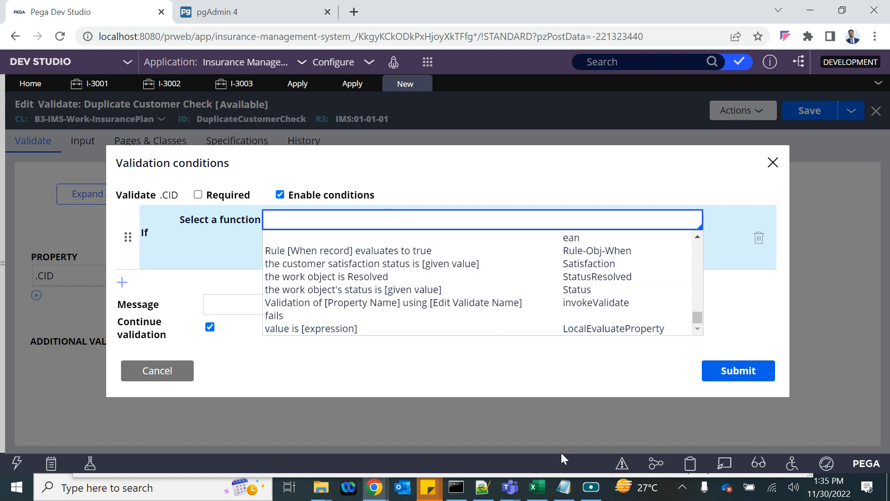
left_click(564, 487)
- Maximize the Notepad notes and add blank lines after the duplicate-customer condition line
left_click(349, 205)
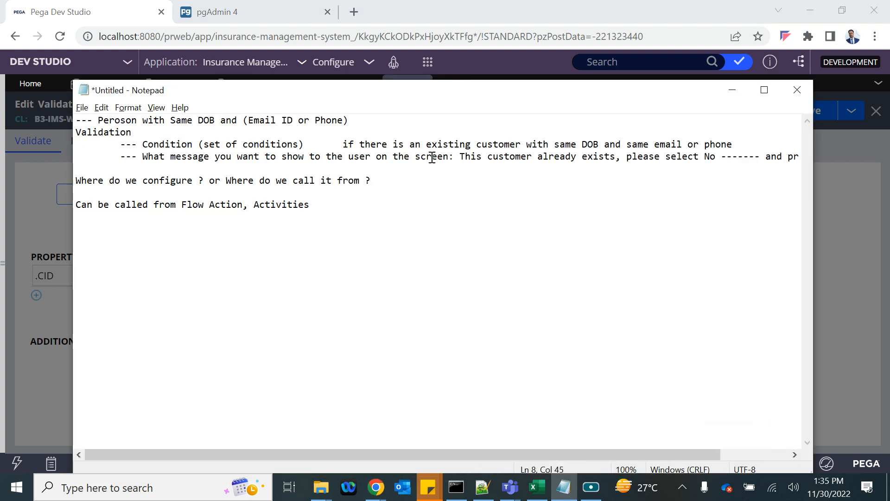
left_click(765, 90)
left_click(681, 52)
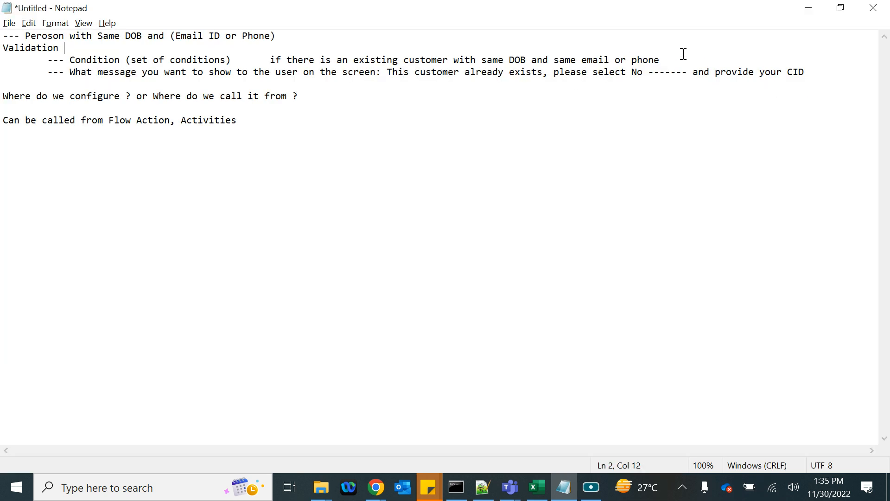
left_click(676, 59)
key("Return")
key("Return")
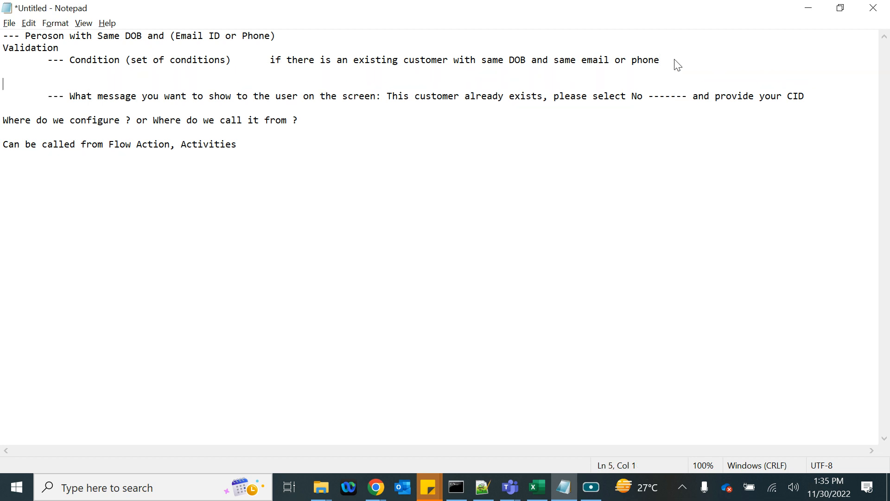
key("alt+Tab")
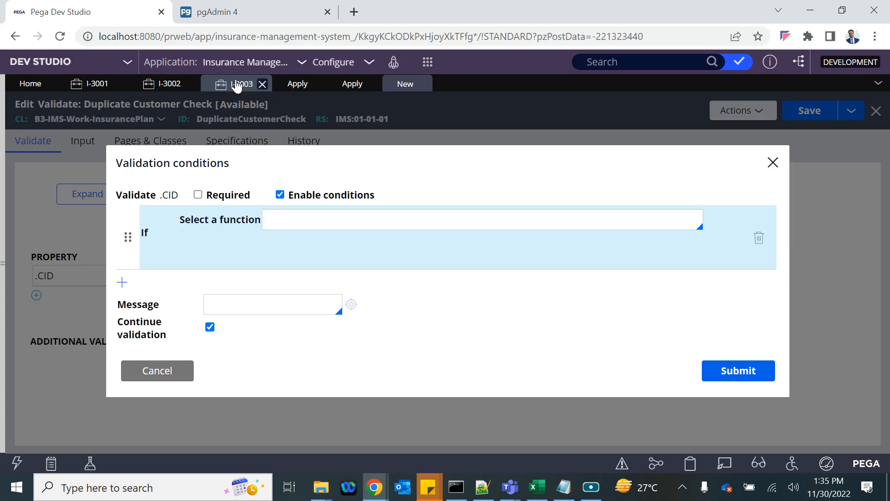
- Open case I-3003 and enter the customer's first name, last name and e-mail
left_click(236, 86)
left_click(474, 310)
type("M")
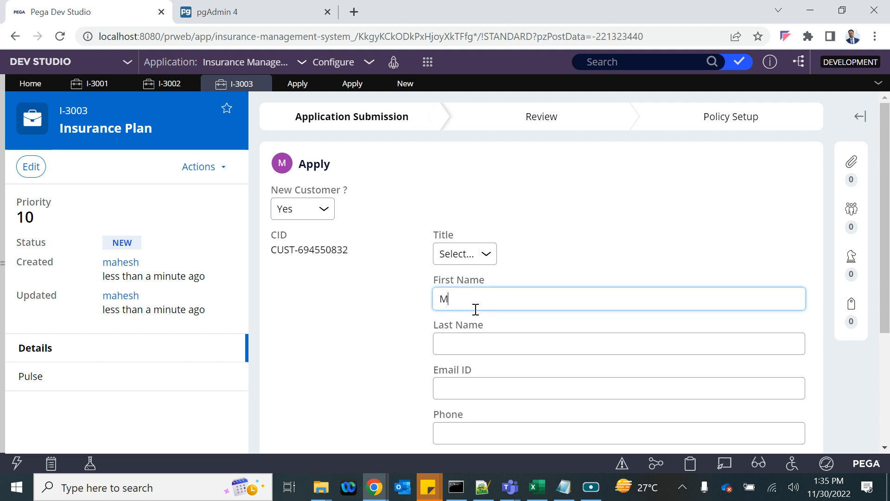
type("ahesh")
left_click(475, 353)
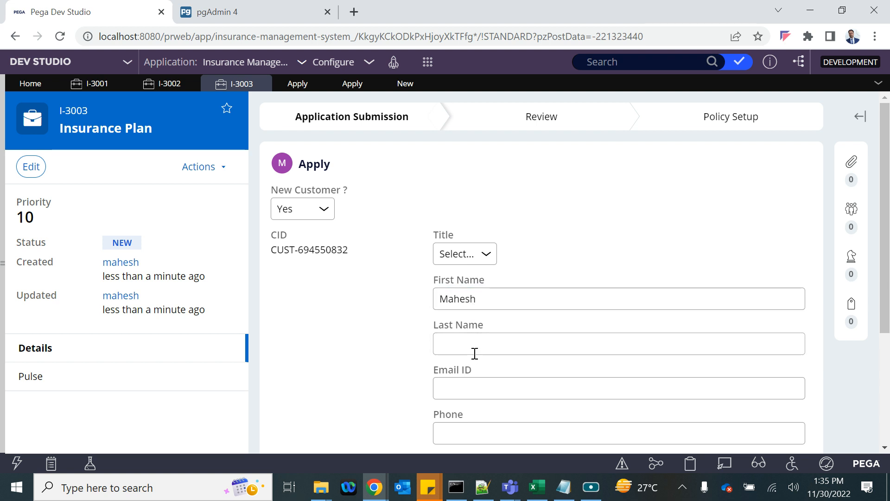
type("M")
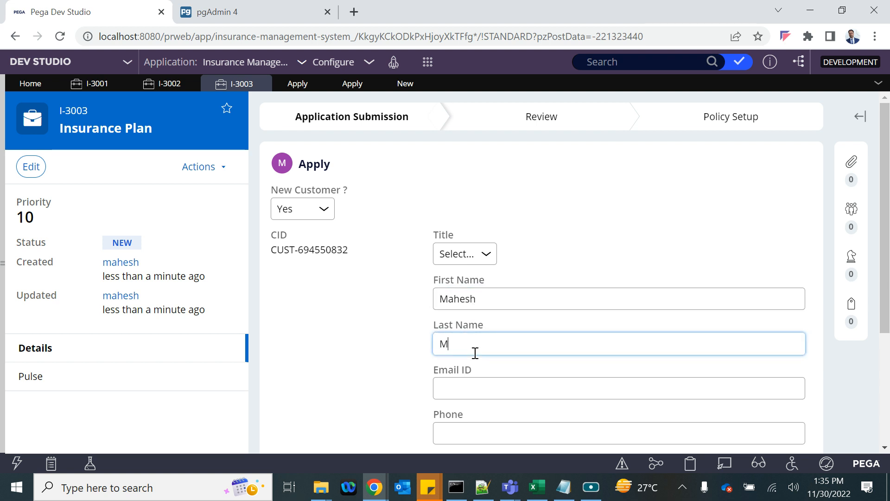
left_click(476, 398)
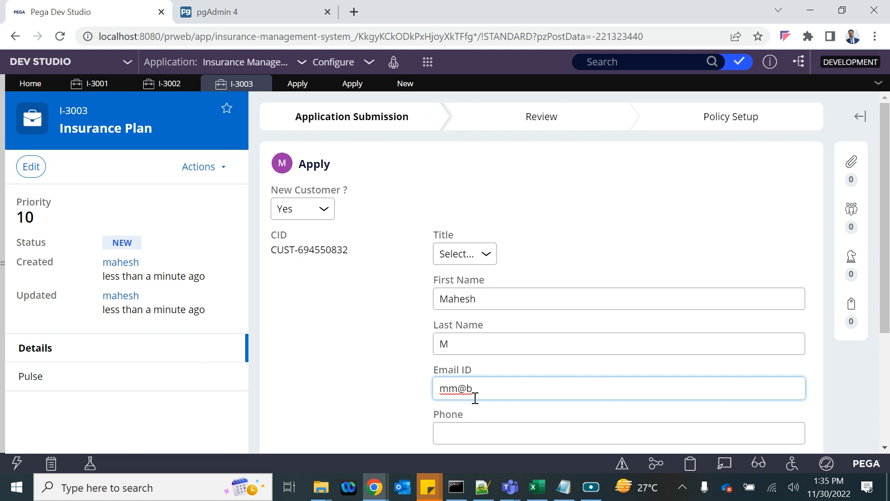
- Enter the customer's phone number and set the date of birth to 16 November 2022
scroll(474, 398, "down", 2)
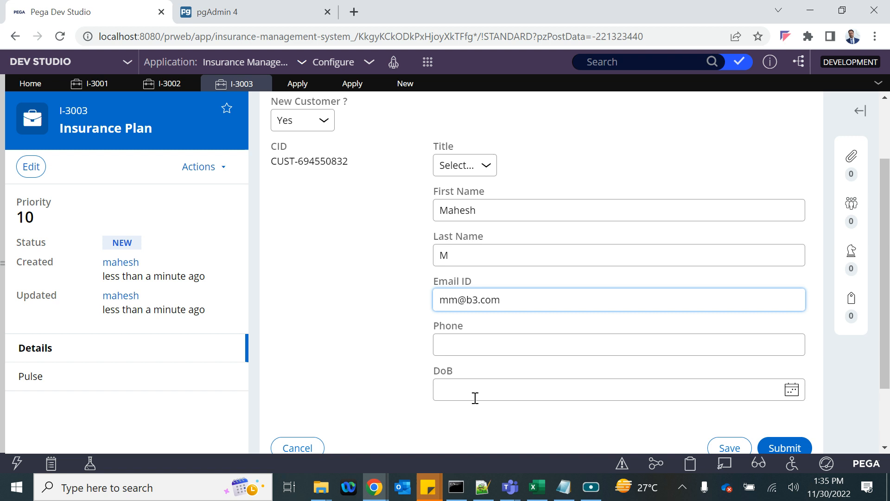
left_click(464, 342)
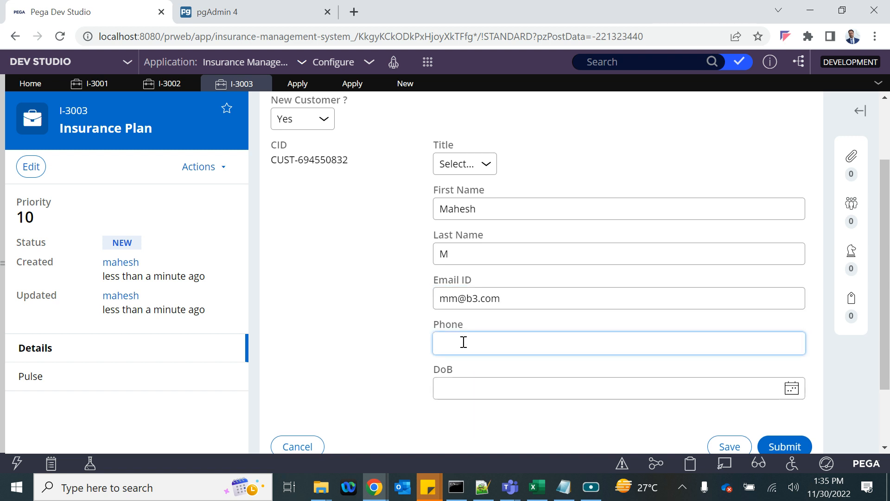
type("3213")
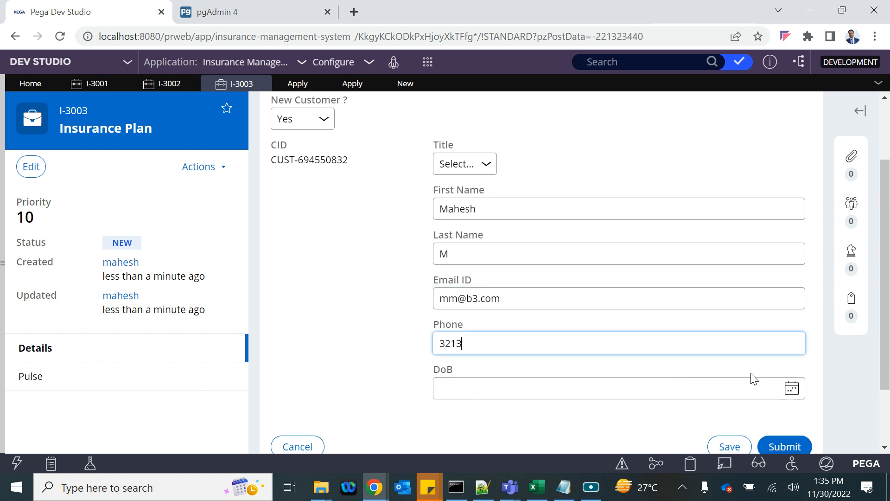
left_click(792, 388)
left_click(524, 288)
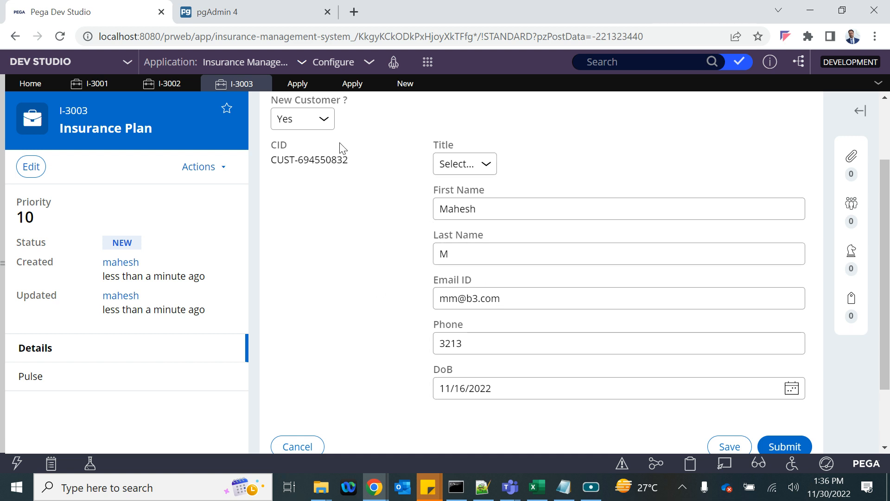
- Toggle Live UI on and off to inspect which section renders the customer form
scroll(343, 148, "up", 1)
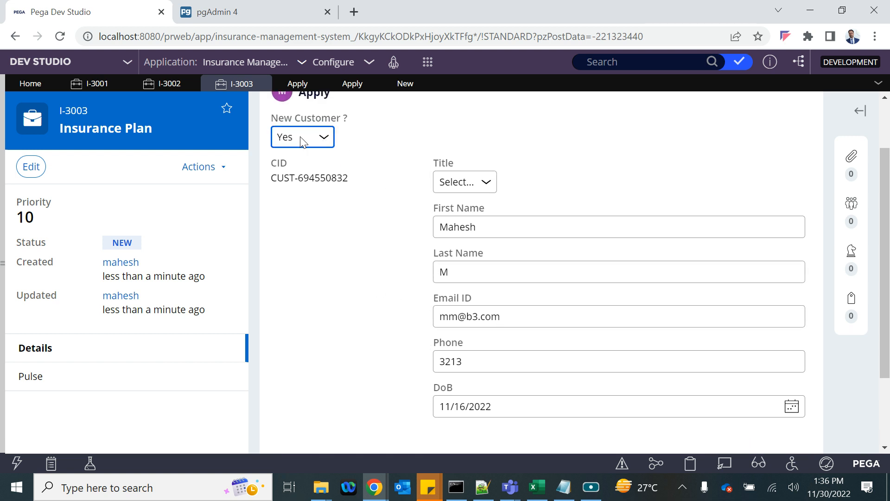
left_click(760, 470)
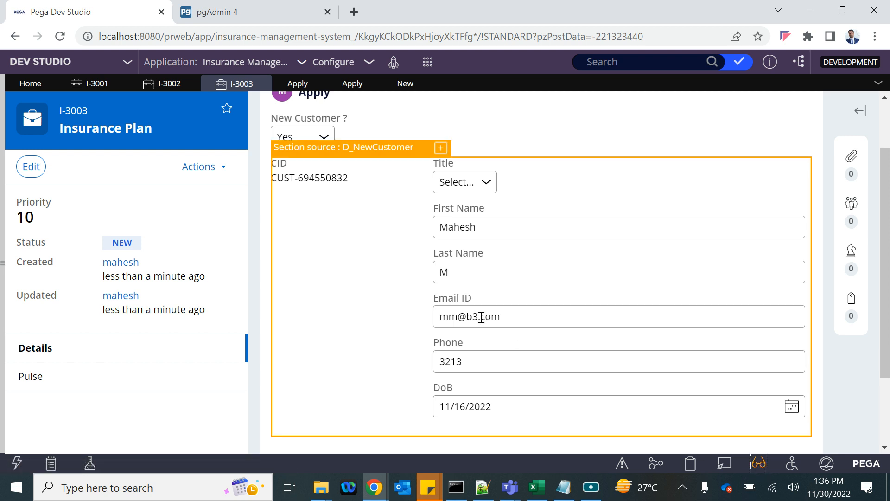
left_click(759, 466)
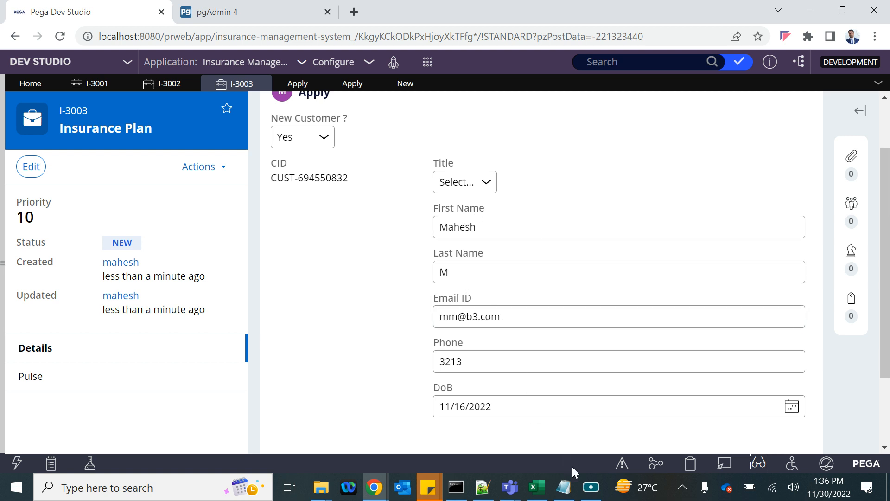
left_click(565, 484)
- Type 'DOB, Email ID, Phone : Savable Data Page D_NewCustomer' on a new line, fixing typos
left_click(274, 165)
key("Return")
key("Return")
key("Return")
key("Return")
key("Return")
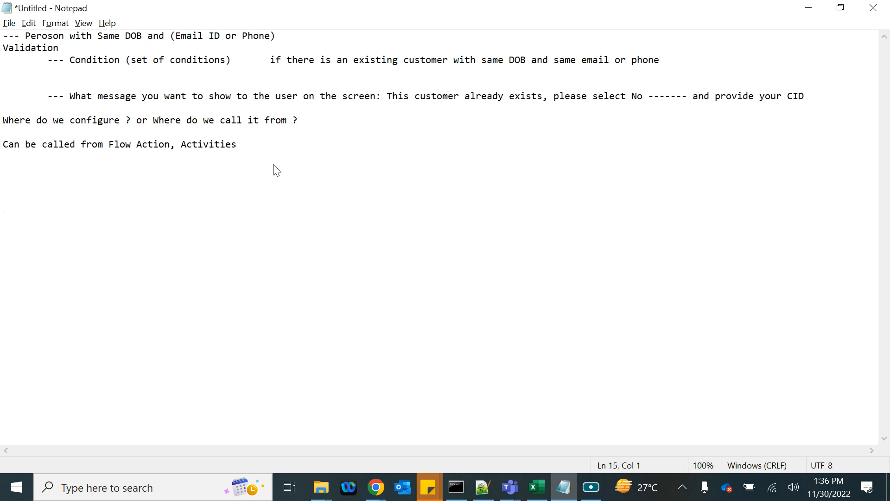
type("BOB")
key("BackSpace")
key("BackSpace")
key("BackSpace")
type("DOB, Email ID, Phone ")
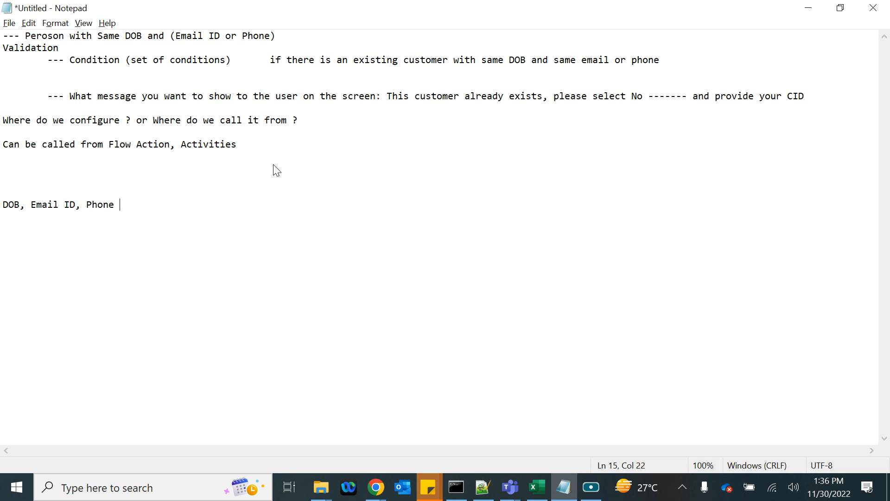
type(":         Savable Data P")
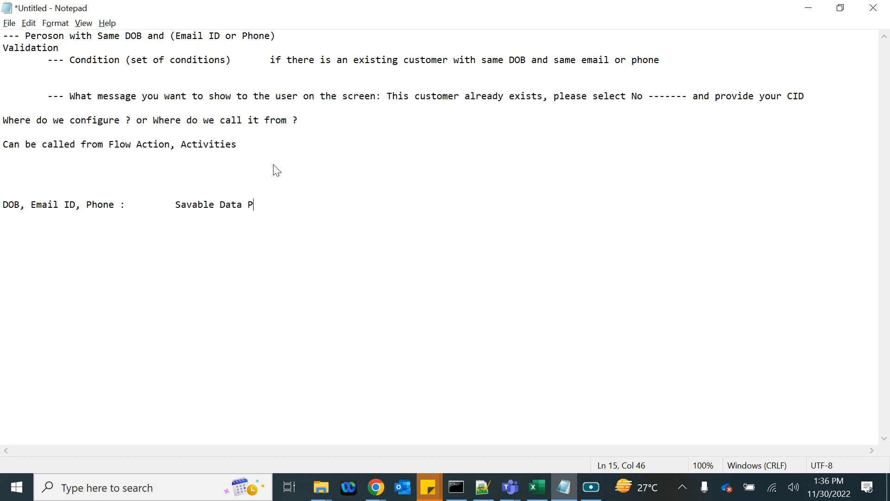
type("age D_NewCustomer")
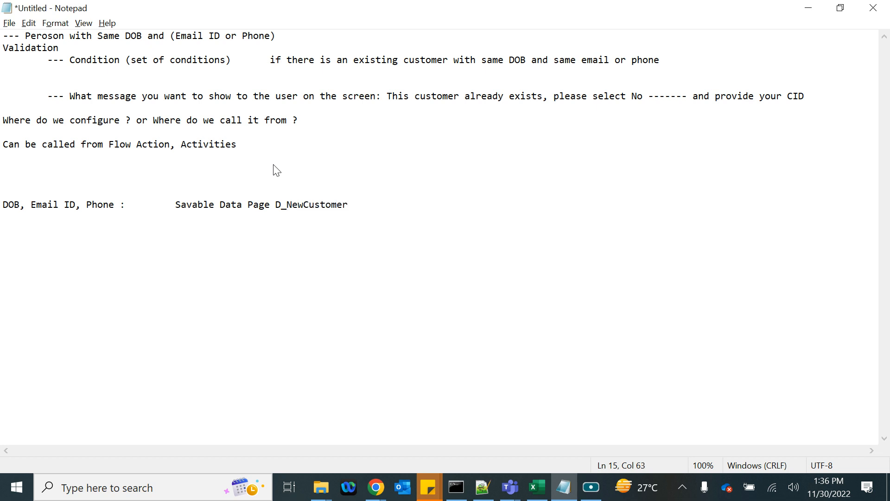
type("[]")
key("BackSpace")
key("BackSpace")
- Copy D_NewCustomer and add the line D_NewCustomer.DOB below the data page line
left_click_drag(119, 206, 3, 213)
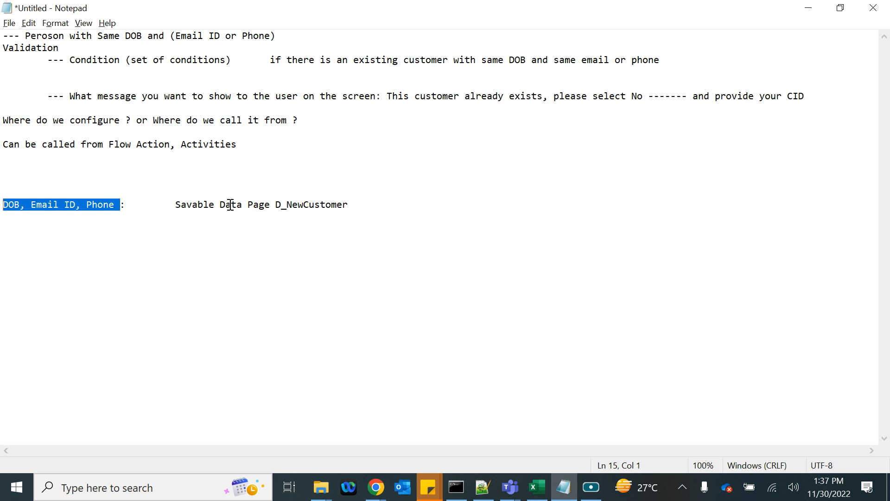
double_click(288, 206)
key("ctrl+c")
left_click(367, 207)
key("Return")
key("Return")
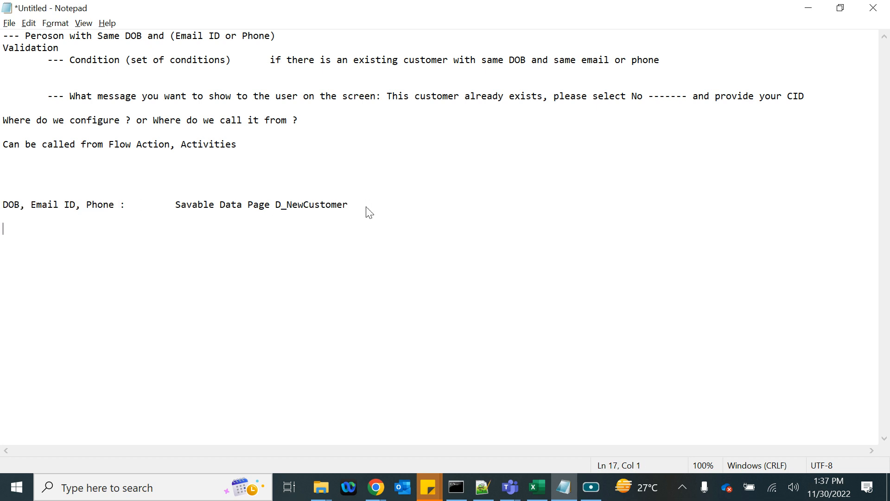
key("ctrl+v")
type(".DOB")
- Add D_NewCustomer.EmailID and D_NewCustomer.Phone lines beneath it
key("Return")
key("ctrl+v")
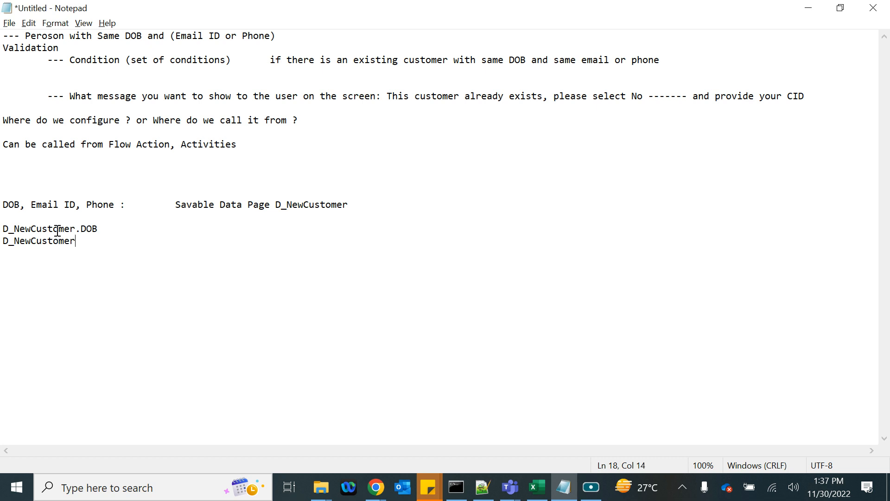
type(".Emi")
key("BackSpace")
type("ailID")
key("Return")
type("D_")
key("BackSpace")
key("BackSpace")
key("ctrl+v")
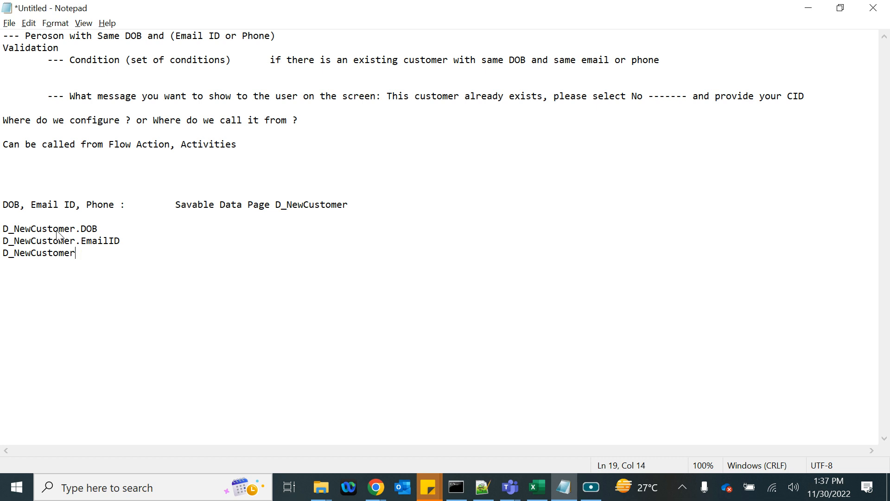
type(".Phone")
left_click_drag(112, 253, 2, 232)
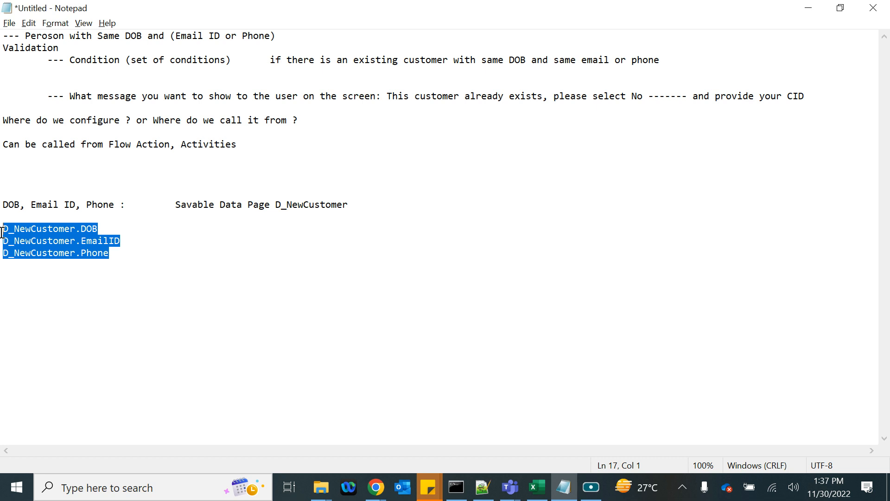
- Start a new GetCustRec line below the D_NewCustomer property references
left_click(139, 256)
key("Return")
key("Return")
key("Return")
key("Return")
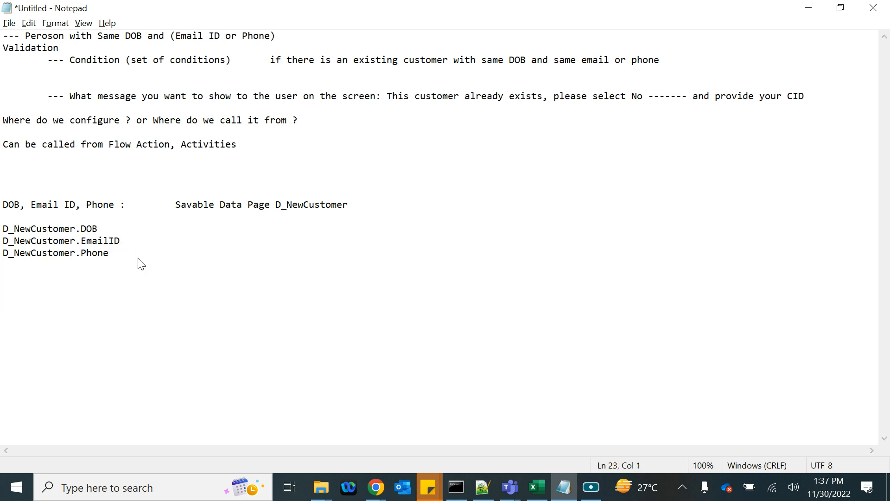
type("GetCustRec")
key("Return")
- Add tab-indented lines 'DOB, EmailID, Phone' and '-- Report Definition' under GetCustRec
left_click_drag(110, 254, 9, 218)
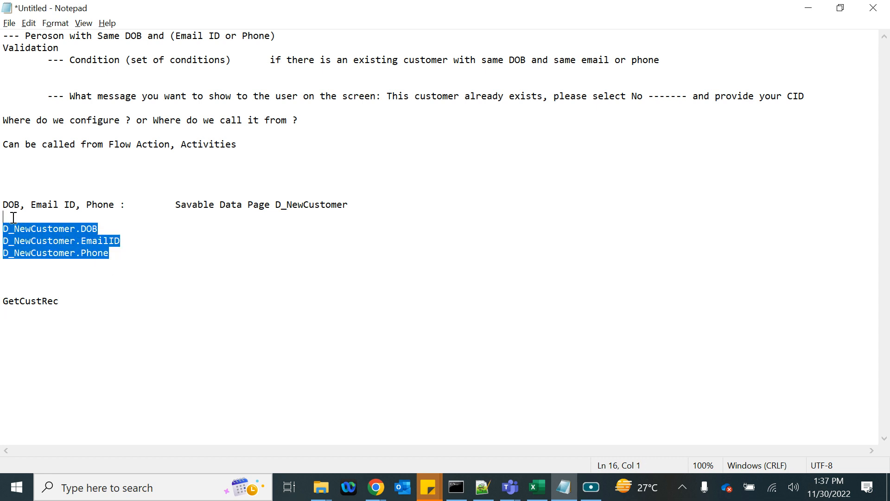
left_click(74, 302)
key("Down")
key("Tab")
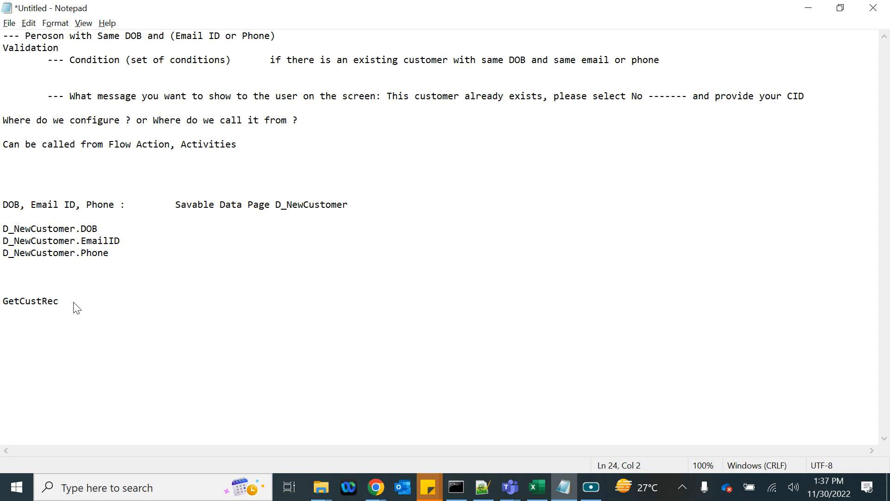
type("DOB, EmailID, Phone")
key("Return")
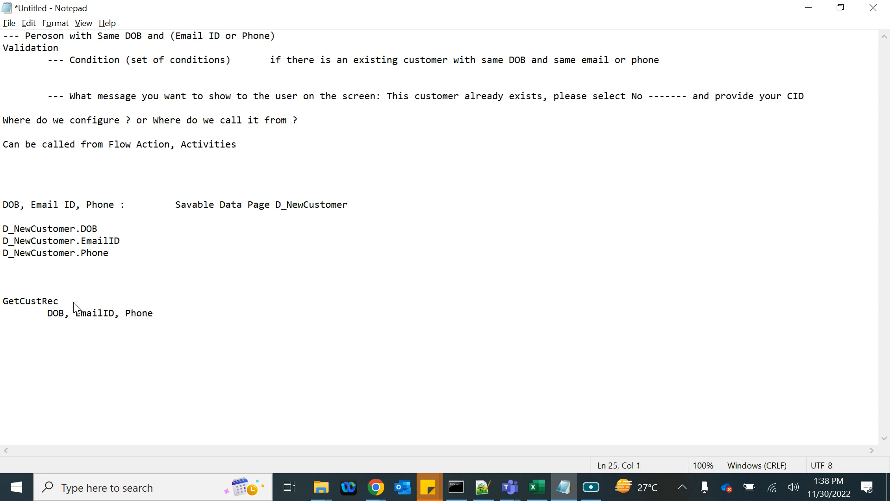
key("Tab")
type("-- Report Definition")
- Prefix GetCustRec with D_ to make D_GetCustRec, then review its parameter lines
double_click(34, 302)
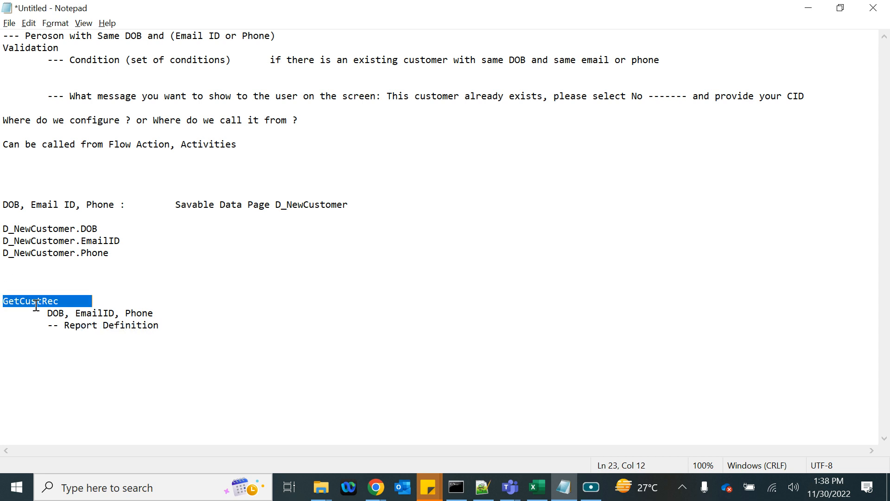
left_click(4, 302)
type("D_")
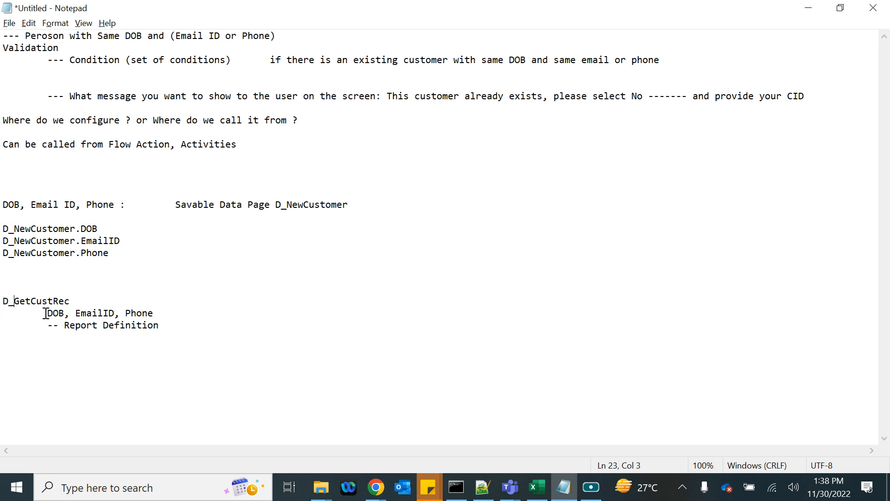
left_click_drag(48, 313, 159, 312)
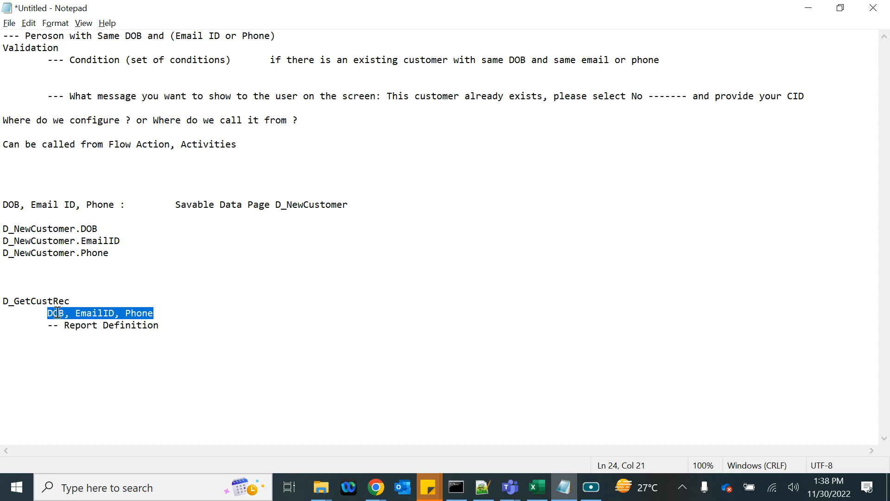
left_click_drag(58, 313, 57, 313)
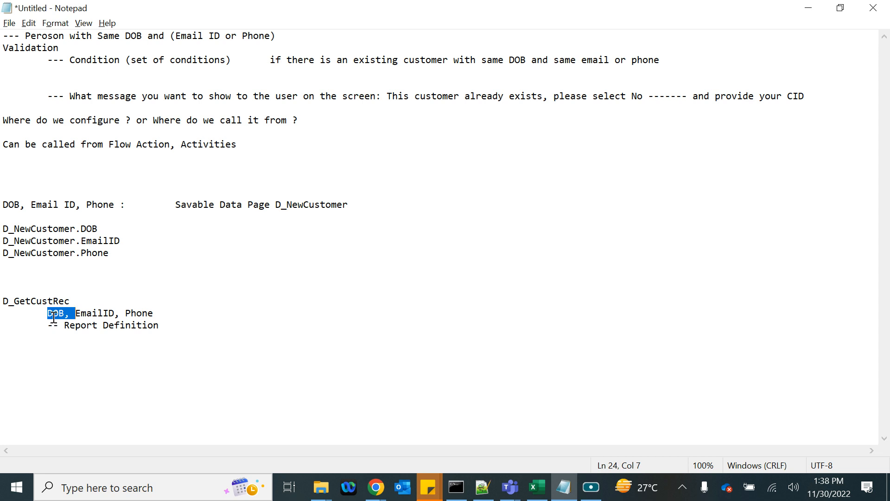
left_click(78, 315)
left_click_drag(77, 315, 52, 312)
left_click(2, 297)
key("shift+End")
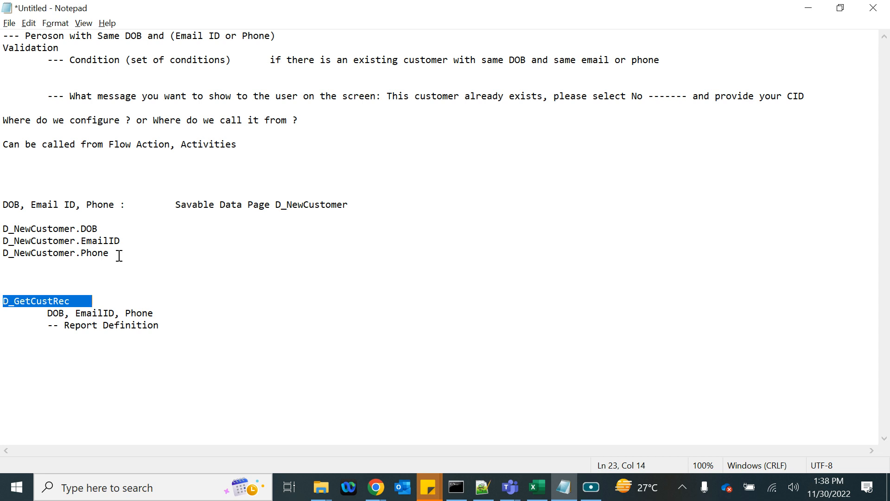
- Append the condition .pxResultCount>0 after D_GetCustRec
left_click_drag(119, 255, 3, 226)
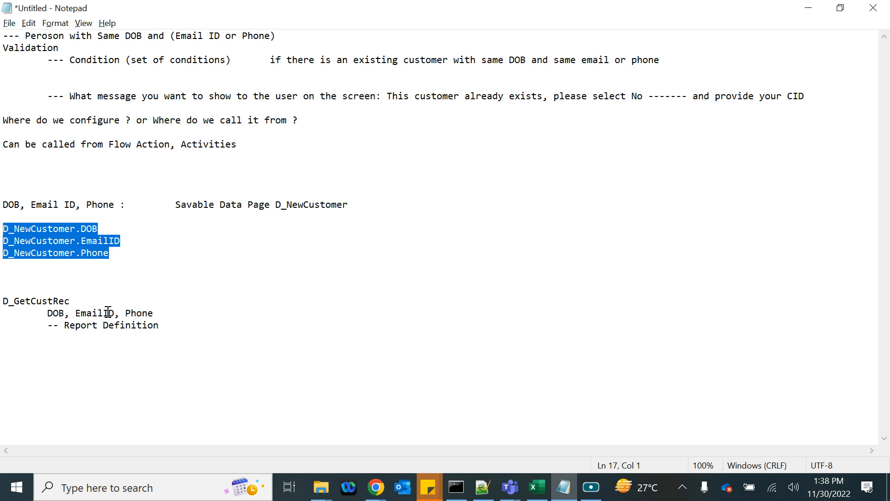
left_click(76, 301)
double_click(29, 297)
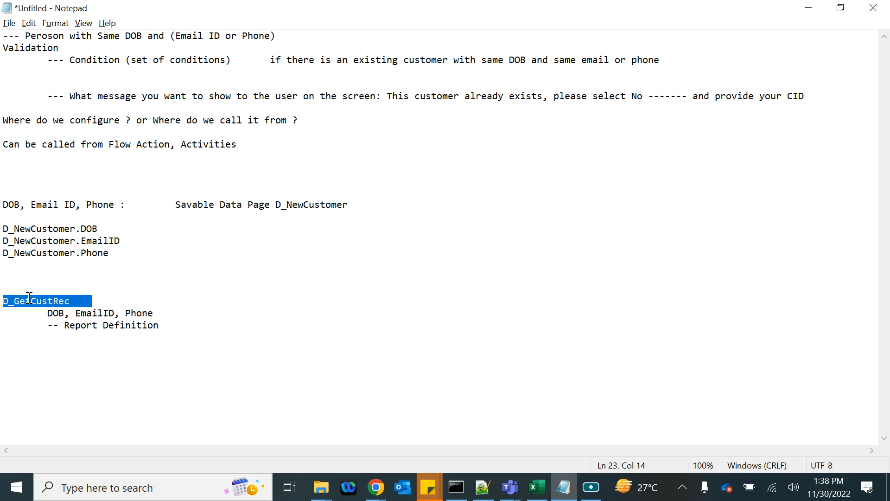
left_click(82, 304)
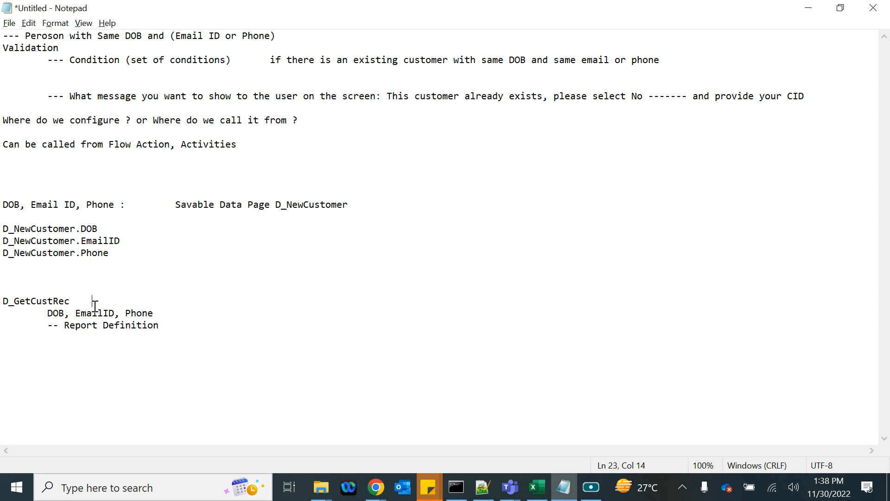
type(".pxResultCount>0")
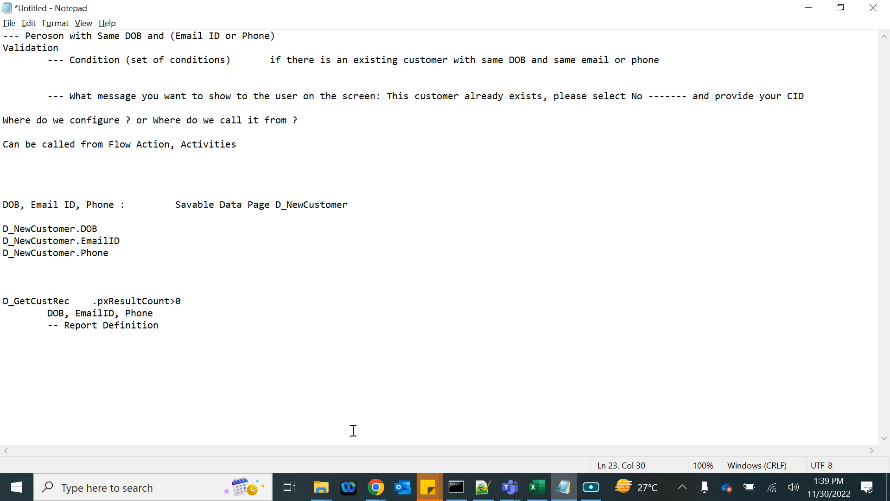
- Highlight 'Report Definition' in the Notepad notes, then go back to Pega Dev Studio
mouse_move(374, 490)
left_click(320, 432)
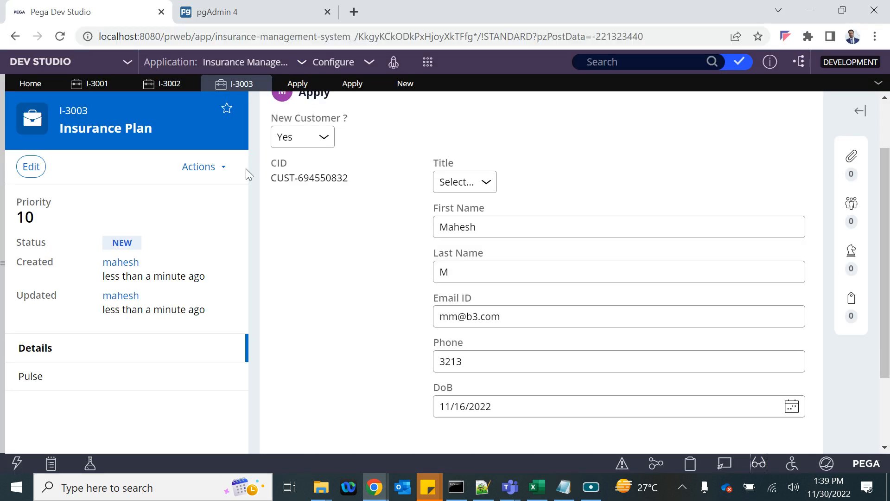
key("alt+Tab")
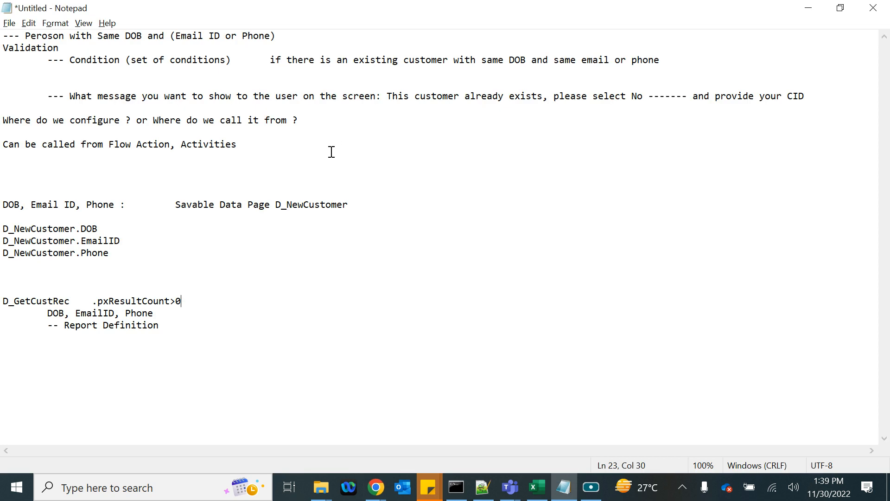
left_click_drag(64, 327, 198, 319)
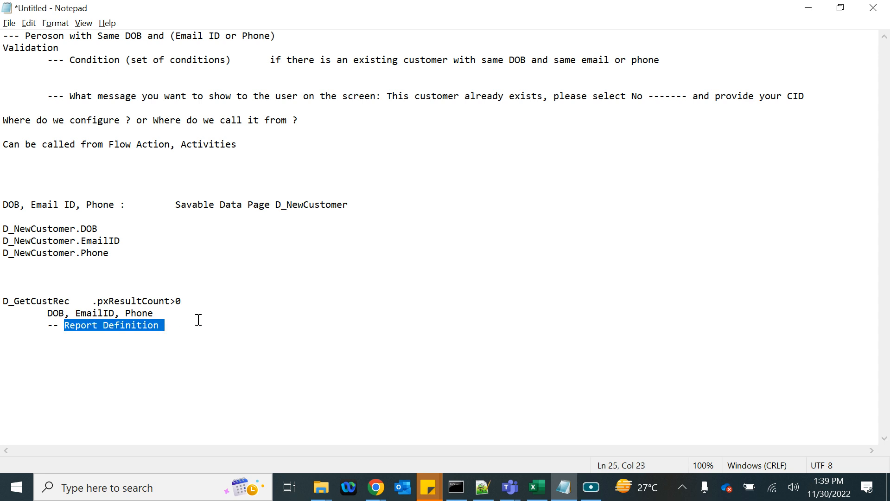
key("alt+Tab")
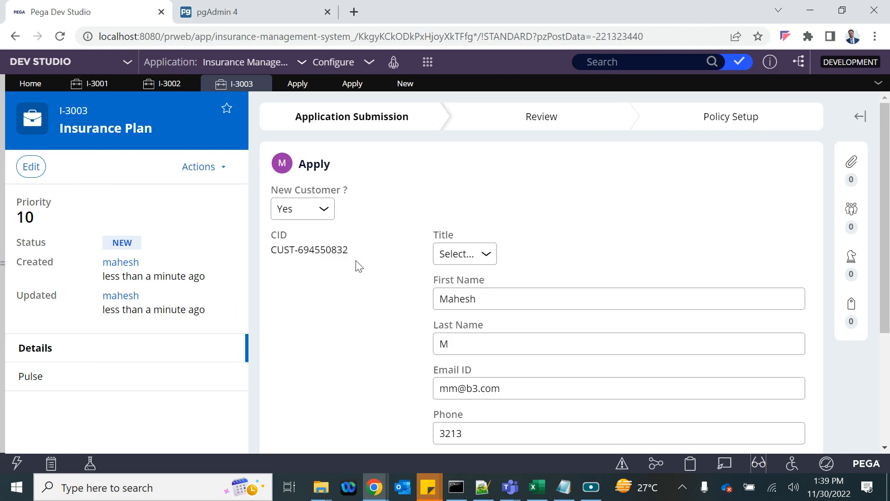
- Start a new Report Definition rule from the Create menu under Reports
left_click(427, 65)
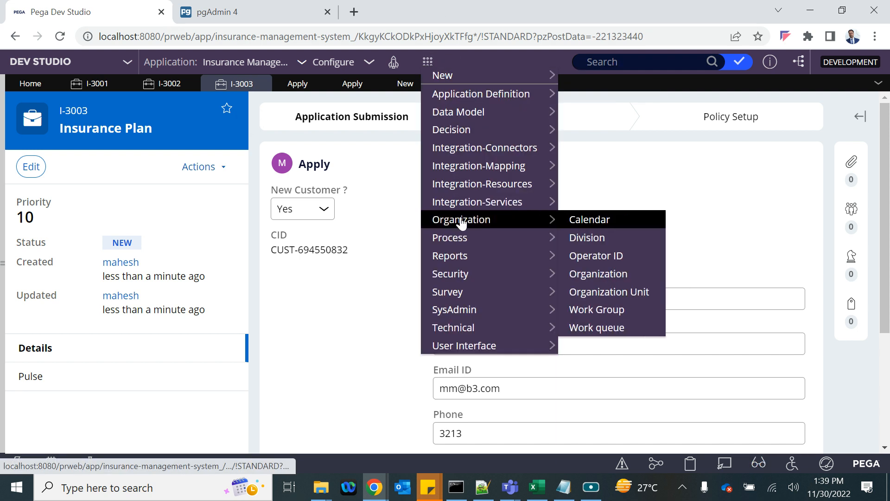
mouse_move(464, 209)
mouse_move(469, 115)
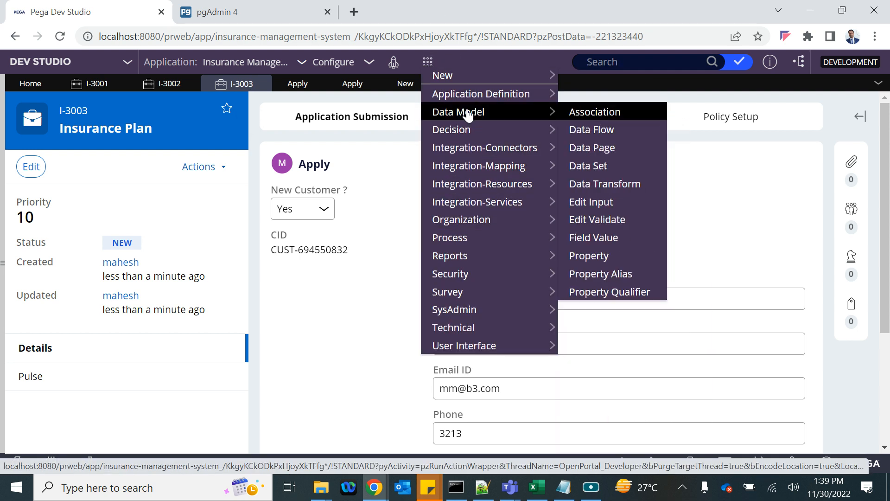
mouse_move(456, 256)
mouse_move(451, 256)
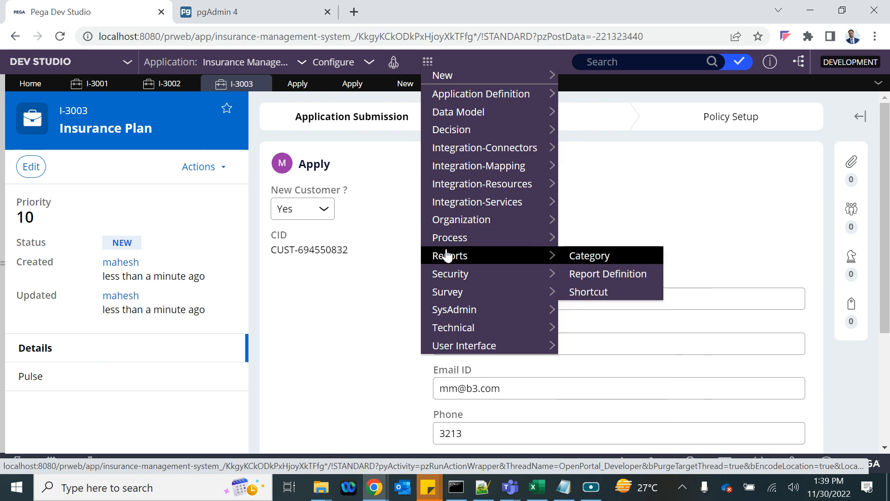
left_click(616, 256)
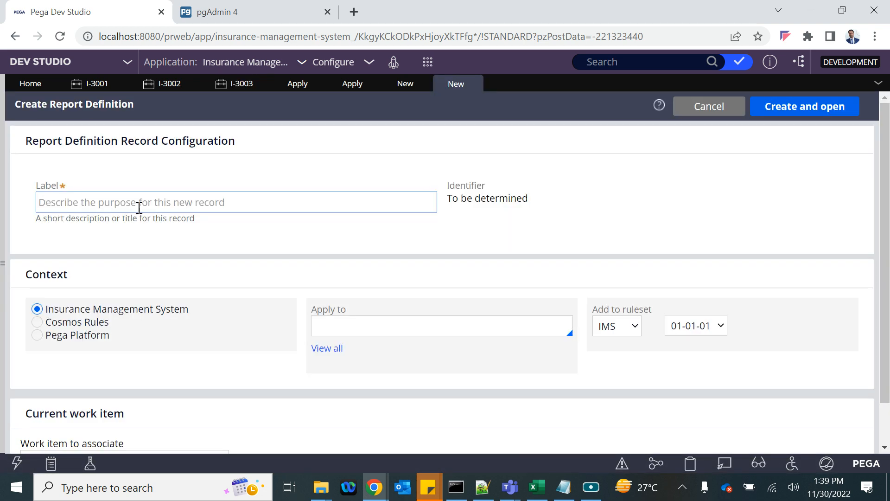
- Label the report GetCustRec, apply it to B3-Data-Customer, and create it
left_click(90, 206)
type("GetCustRec")
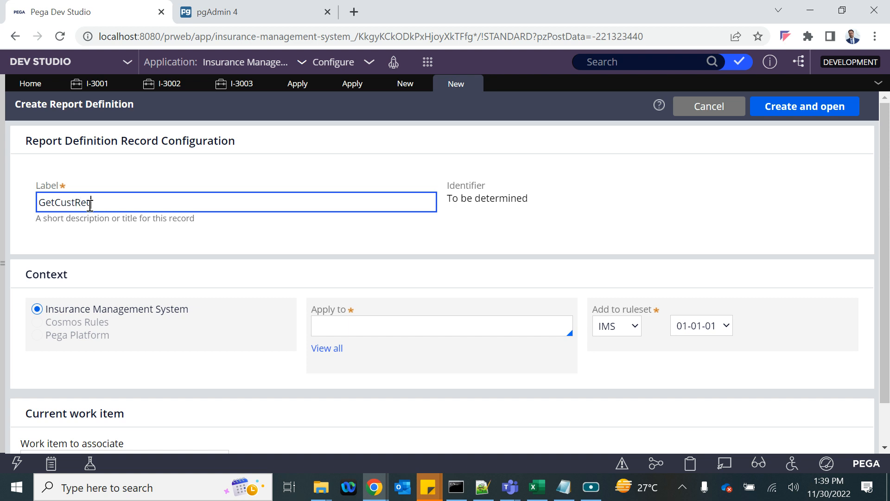
left_click(474, 254)
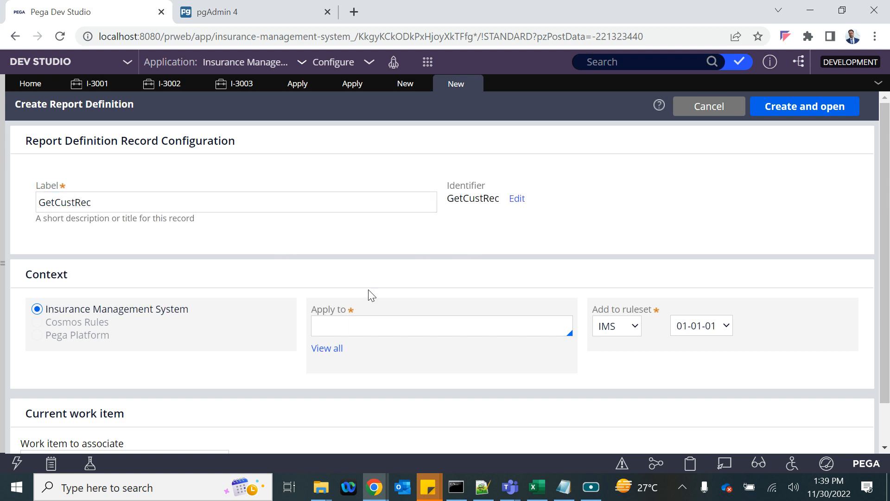
left_click(354, 320)
key("Down")
key("Down")
key("Down")
key("Down")
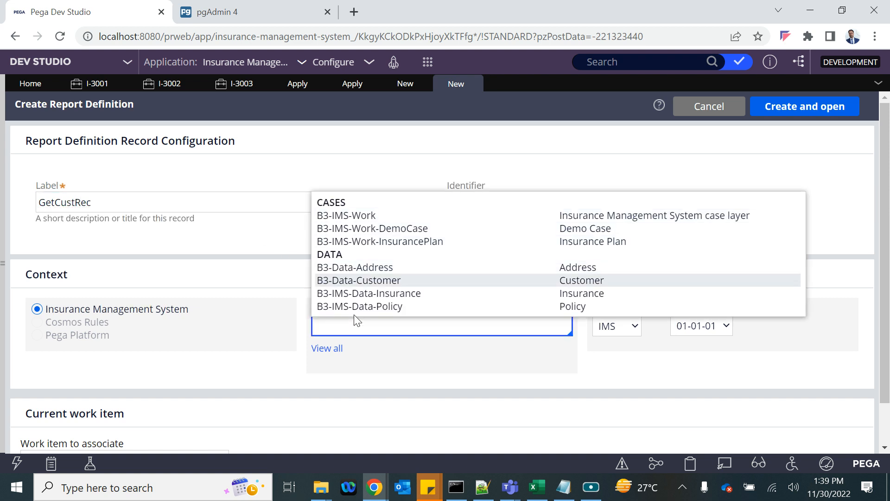
key("Down")
key("Up")
key("Return")
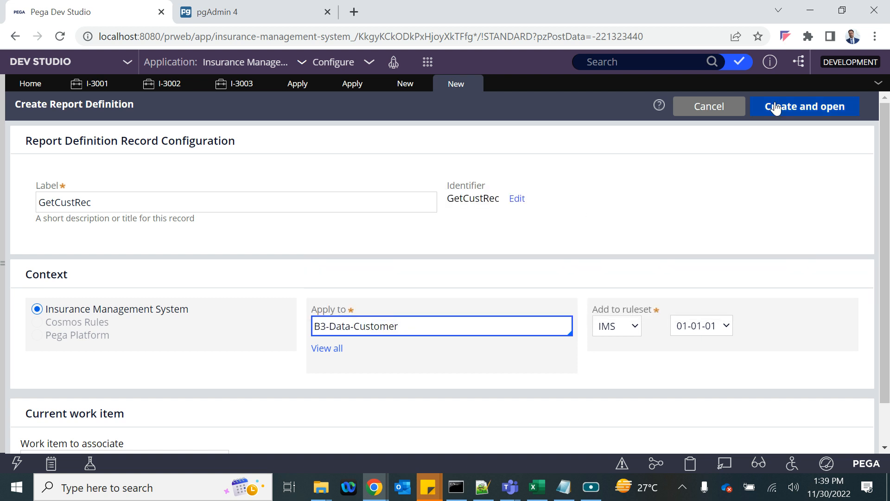
left_click(788, 111)
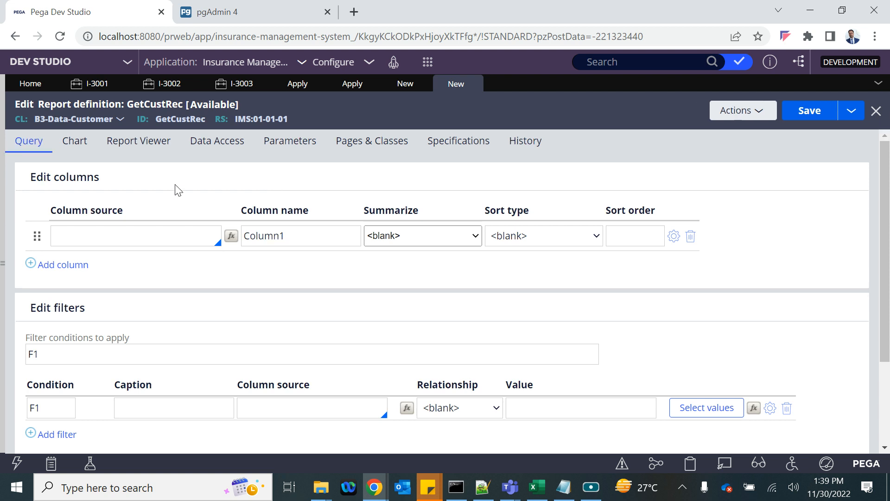
- Add the report parameter DOB with data type Date
left_click(281, 143)
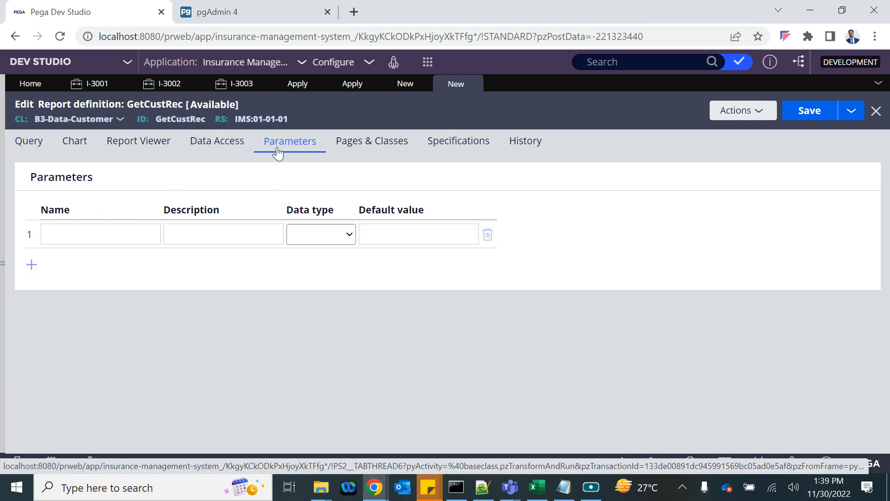
left_click(90, 230)
type("E")
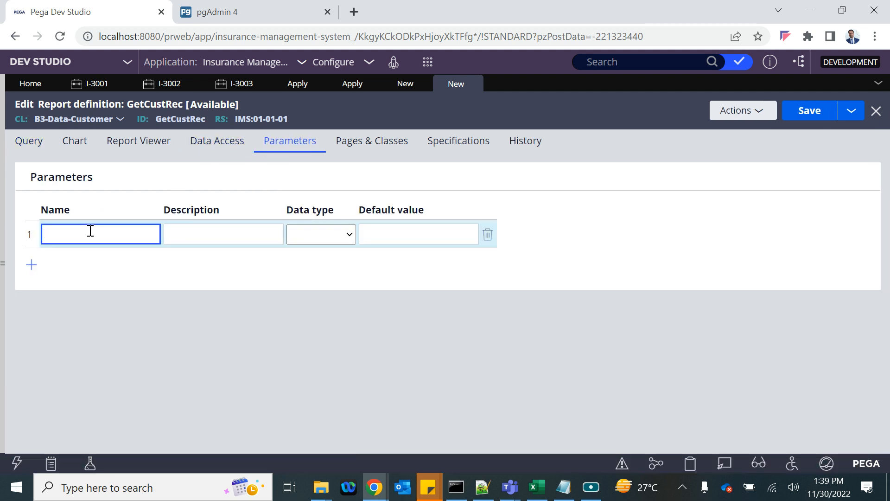
left_click(319, 235)
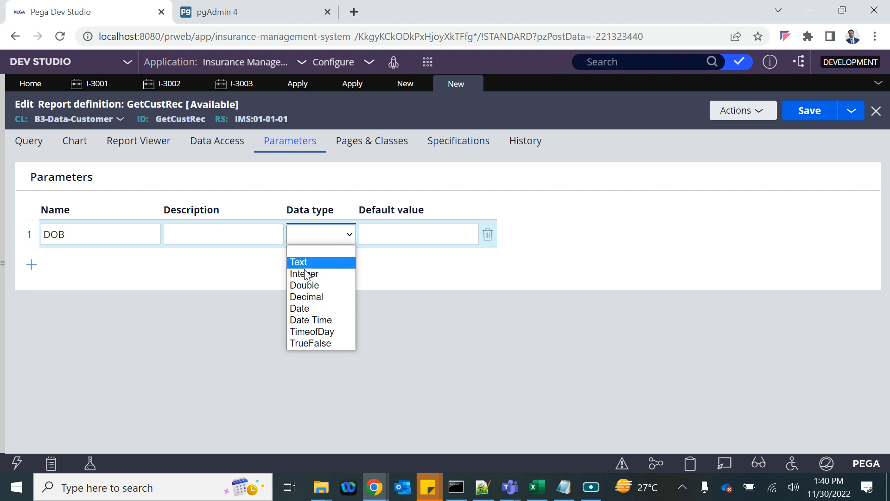
left_click(305, 308)
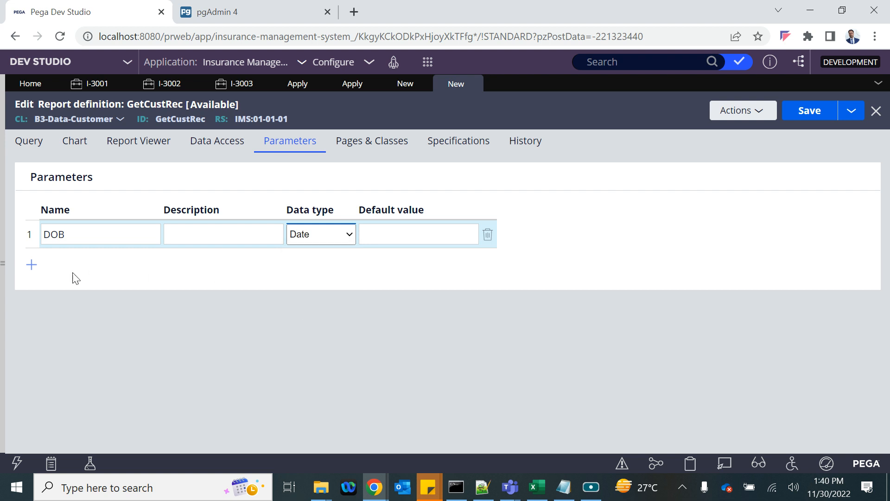
- Add Email and Phone report parameters, both of type Text
left_click(30, 264)
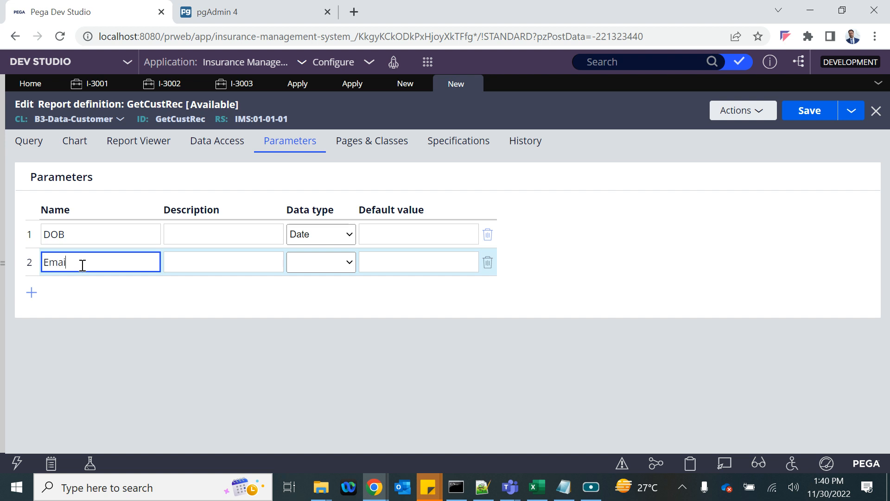
left_click(338, 262)
left_click(313, 292)
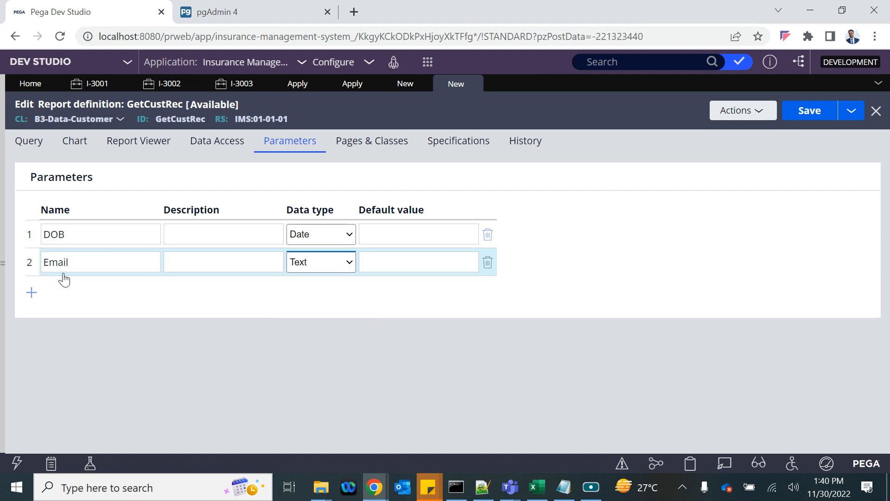
left_click(32, 292)
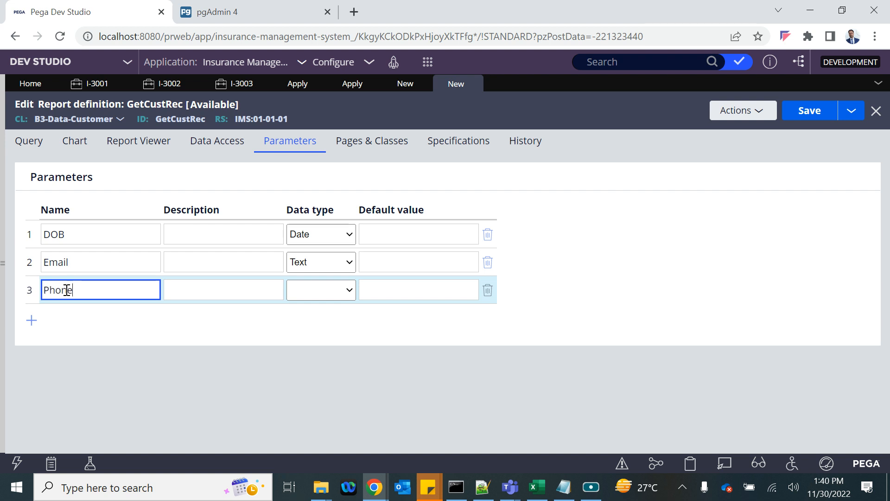
left_click(332, 292)
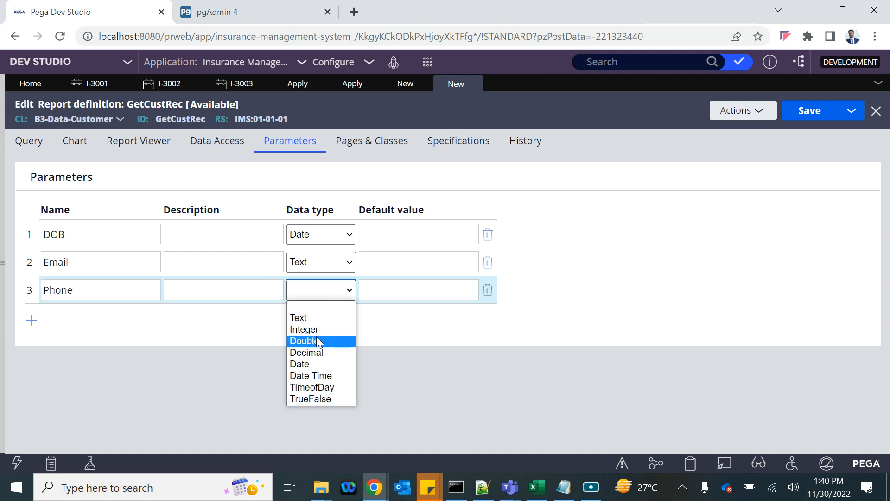
left_click(314, 317)
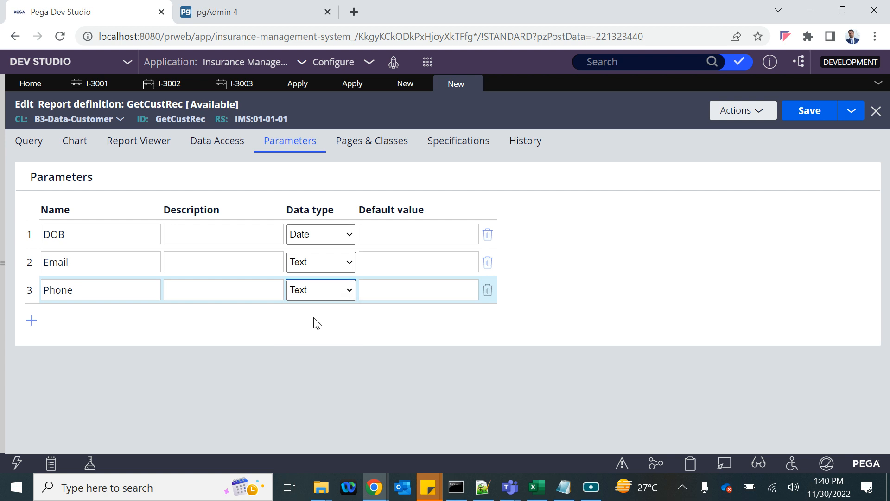
left_click(30, 141)
- Add report columns .CID, .FirstName and .LastName
left_click(79, 230)
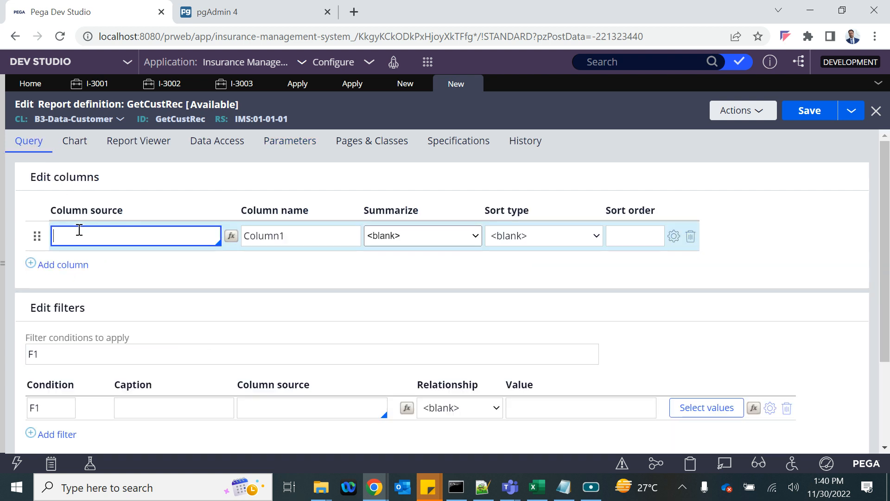
type(".cid")
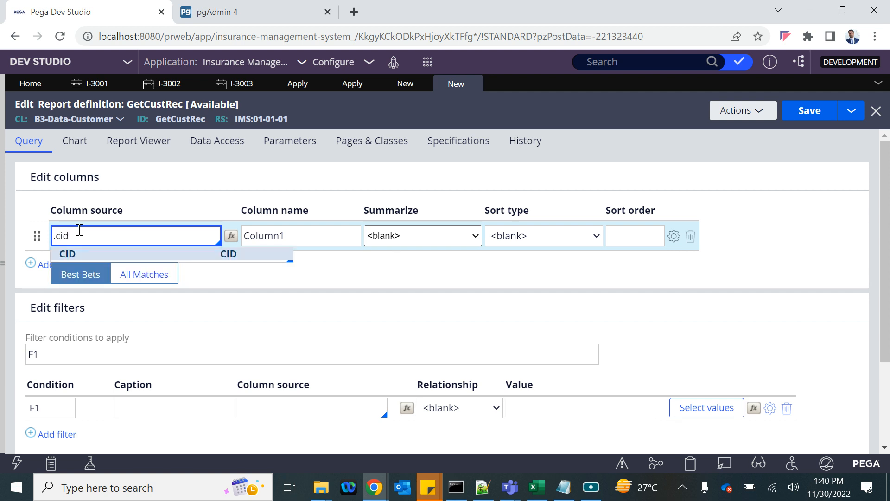
key("Tab")
left_click(55, 265)
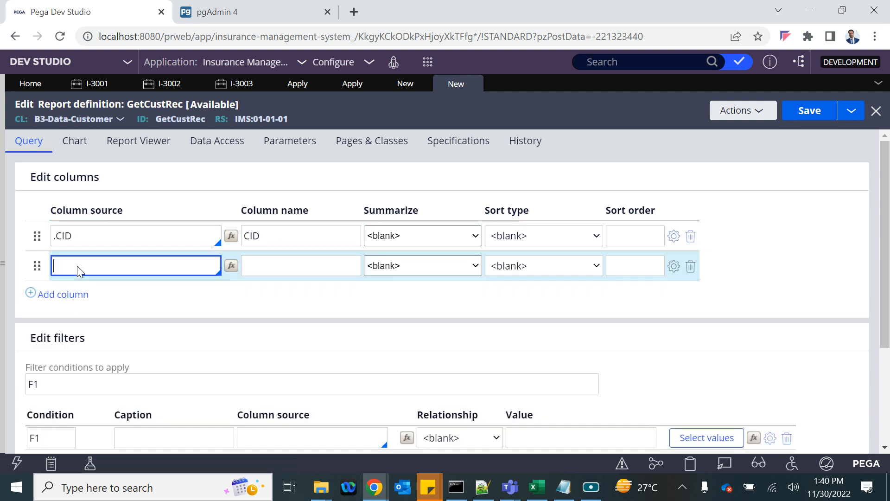
type(".fi")
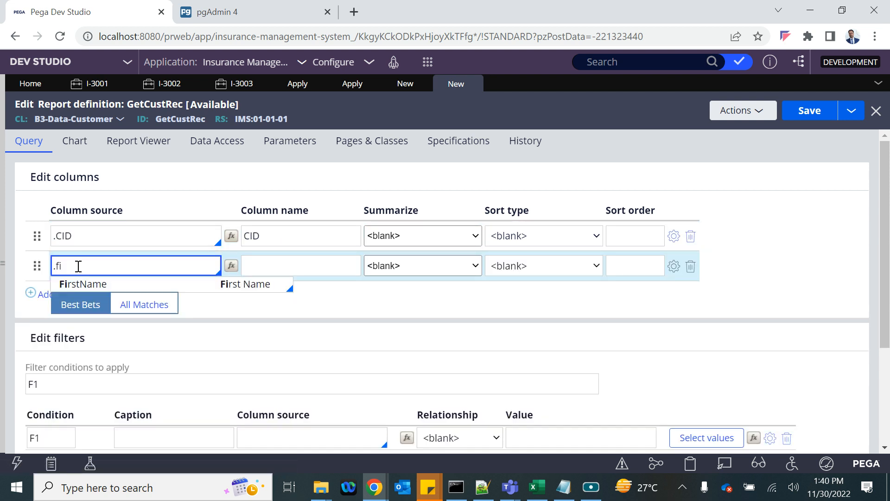
key("Tab")
left_click(73, 294)
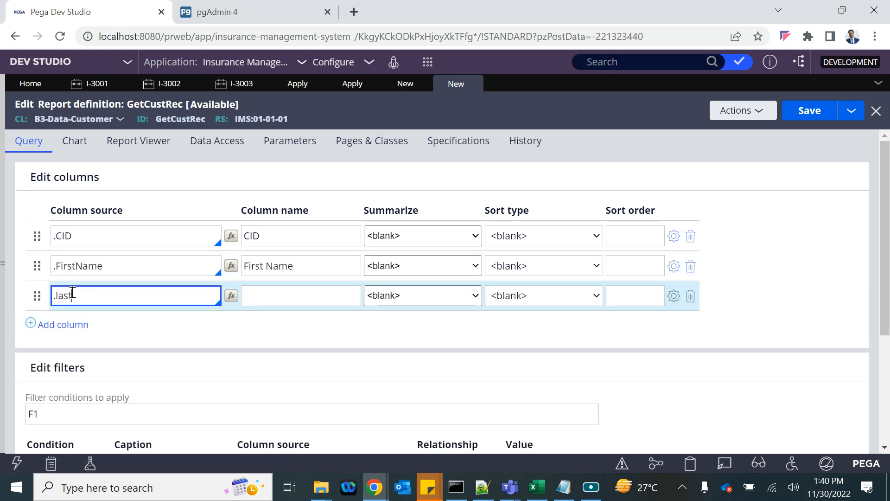
type(".last")
left_click(113, 311)
- Add columns .DoB and .EmailID, then scroll down to the filters
left_click(60, 325)
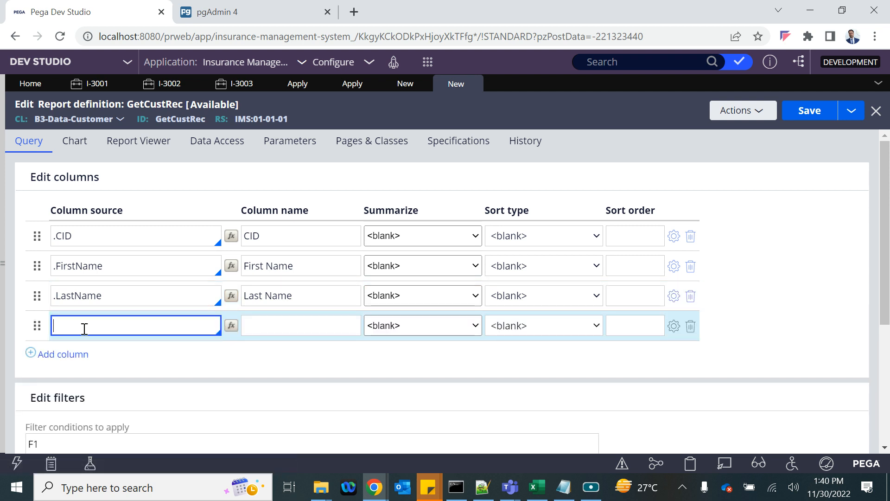
type("dob")
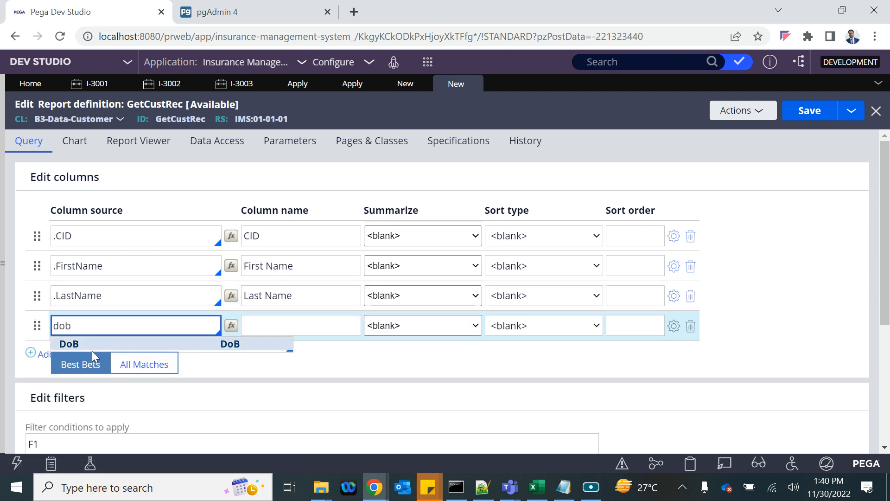
left_click(68, 342)
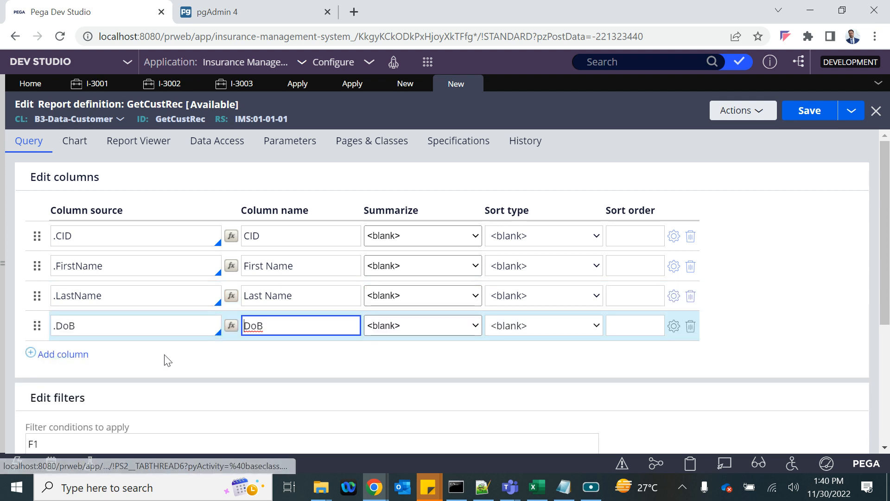
left_click(60, 354)
type("email")
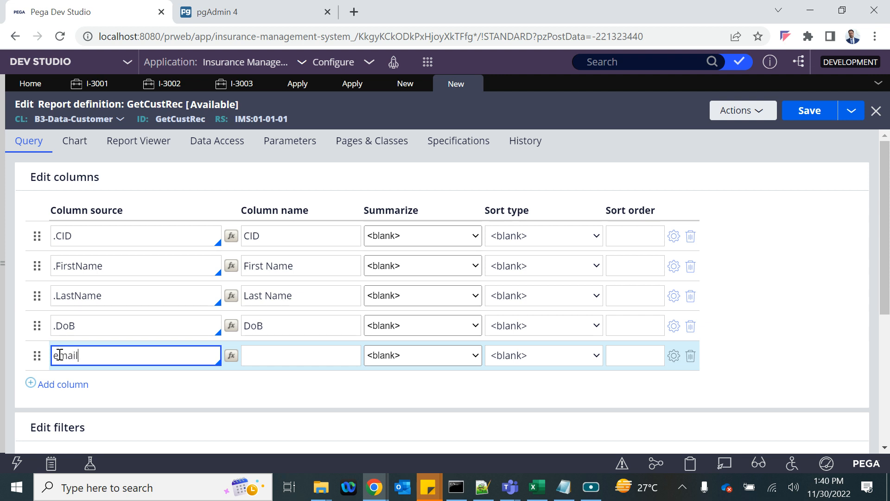
left_click(97, 373)
scroll(301, 395, "down", 2)
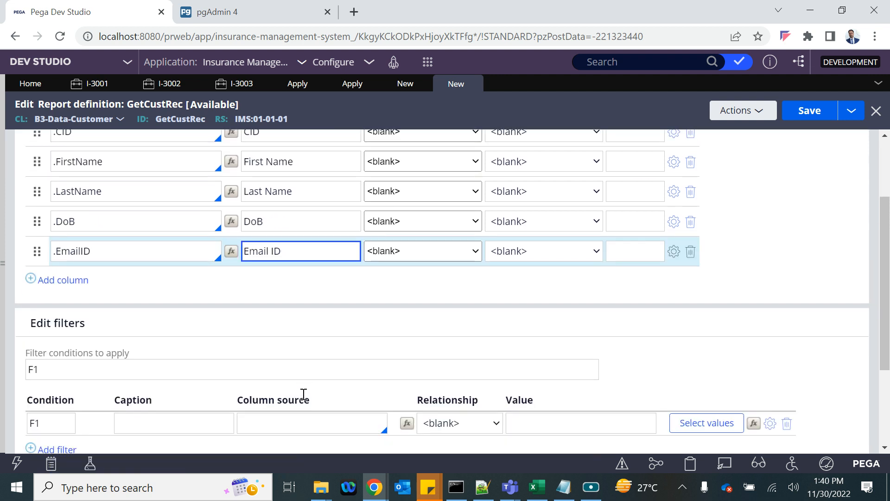
scroll(303, 395, "down", 2)
- Create filter F1 matching .DoB to Param.DOB
left_click(275, 343)
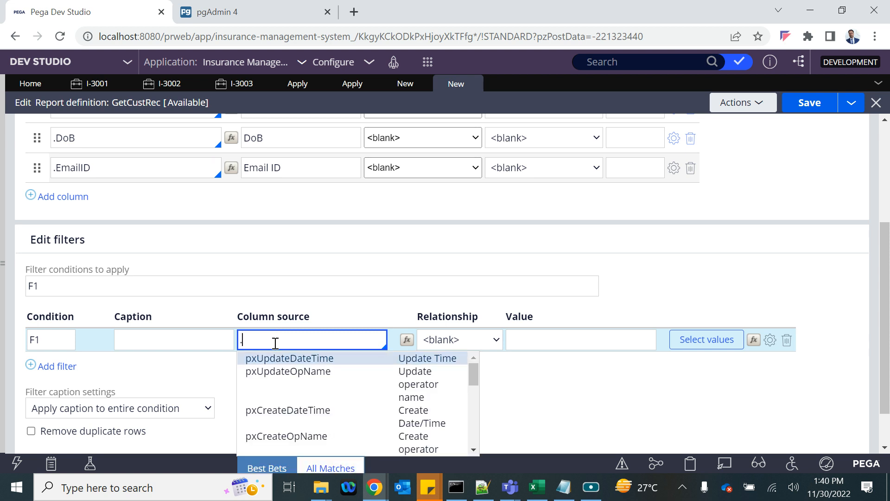
type("dob")
key("Return")
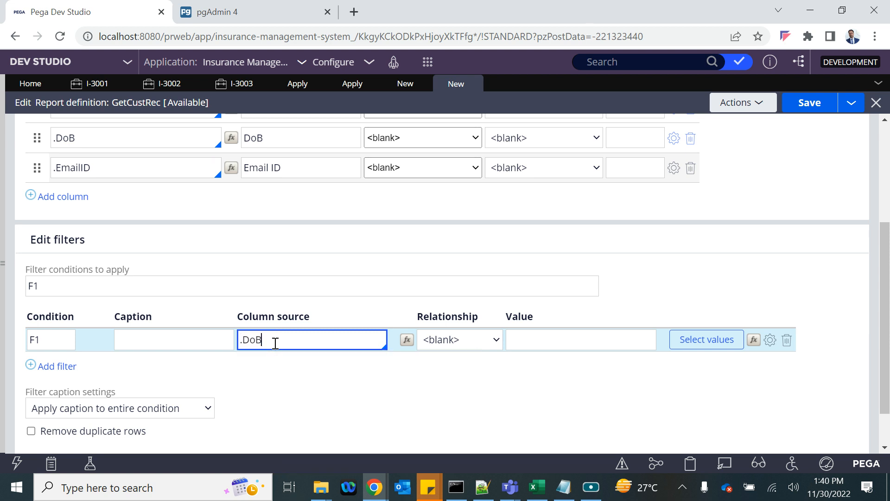
left_click(516, 345)
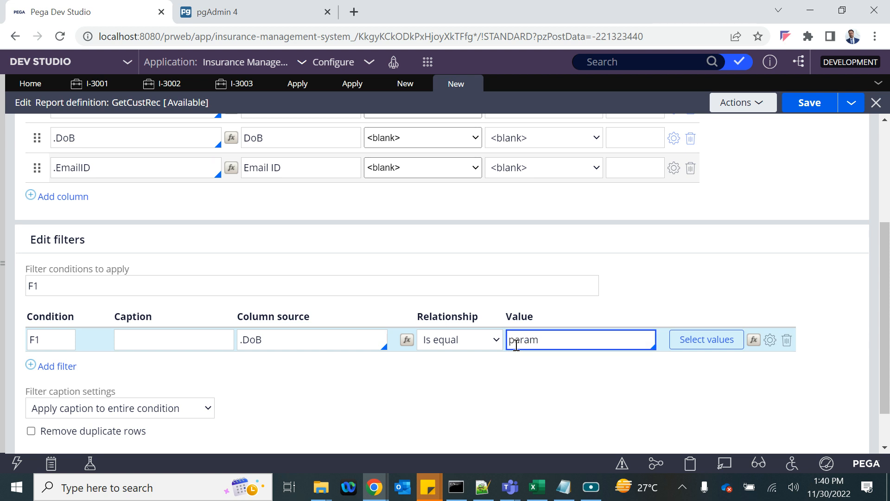
type("param.d")
key("Return")
- Add filter F2 matching .EmailID to Param.Email
left_click(57, 366)
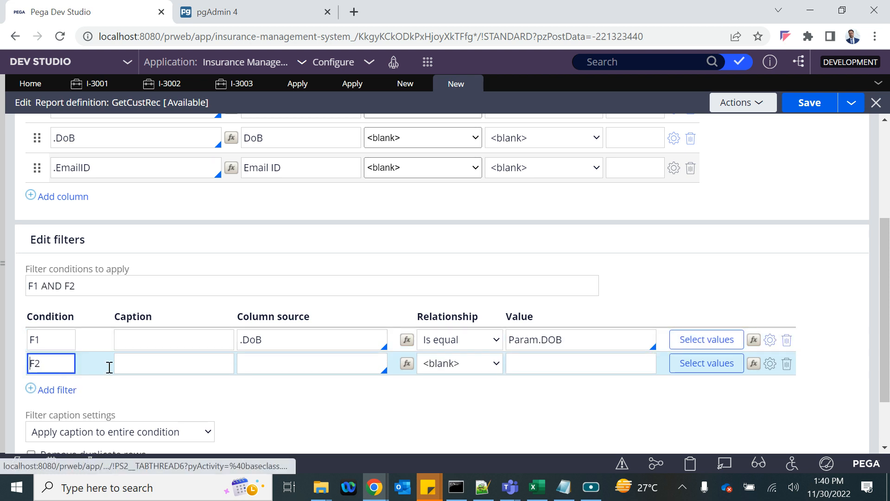
left_click(291, 369)
type(".em")
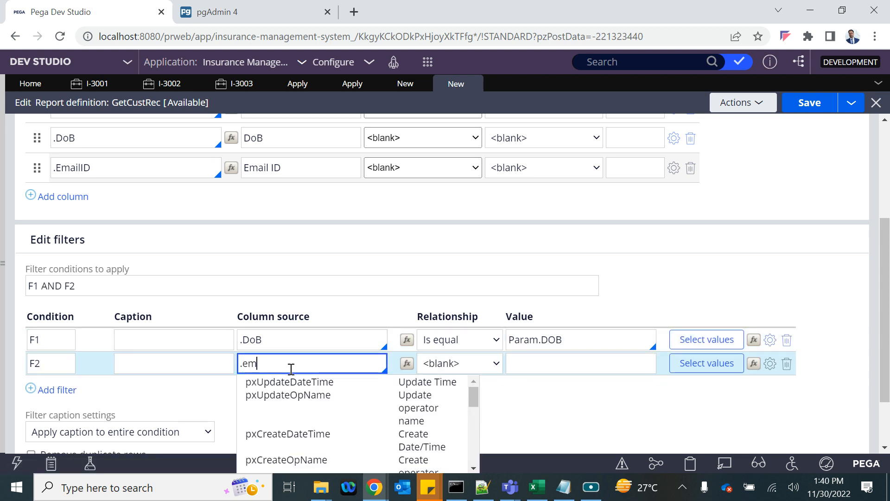
type("ail")
key("Return")
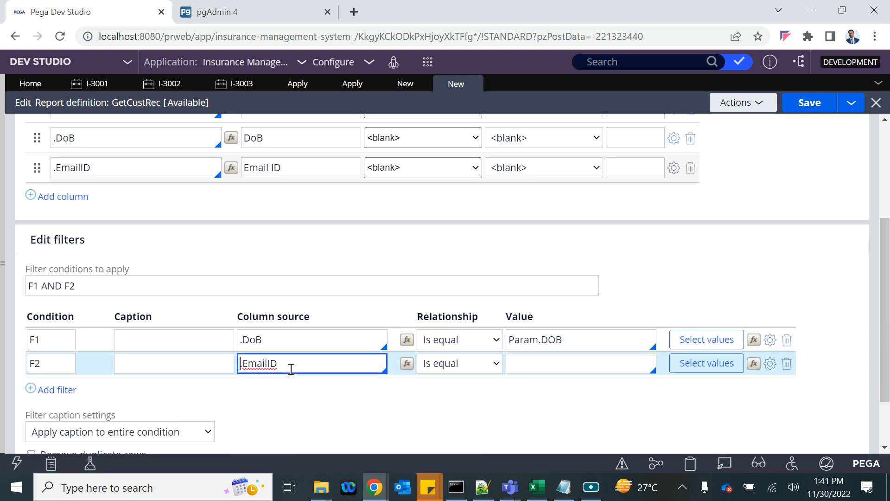
left_click(565, 366)
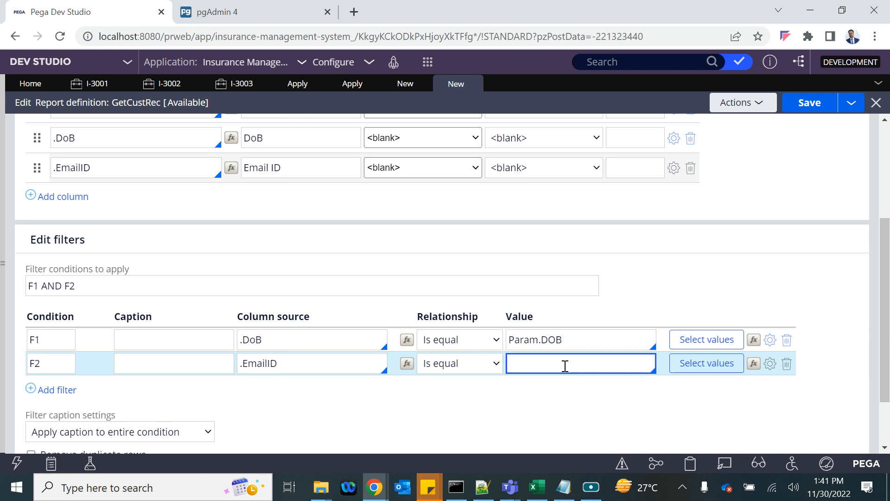
type("param")
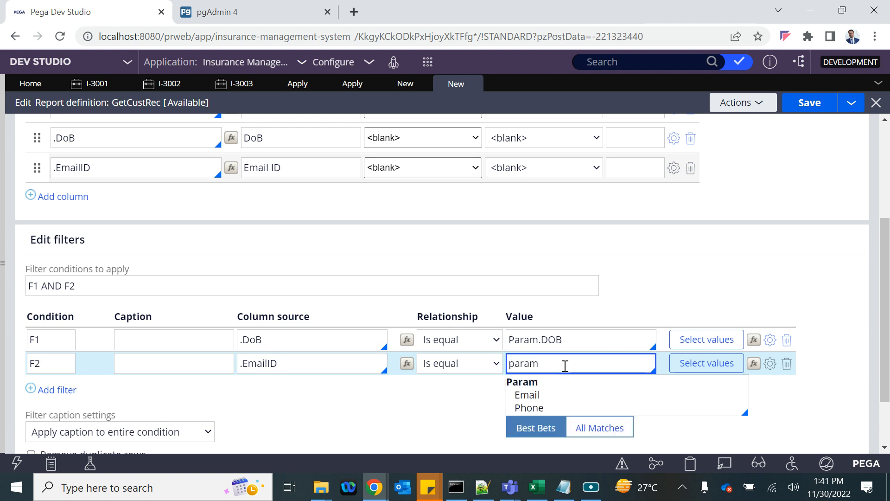
type(".")
key("Return")
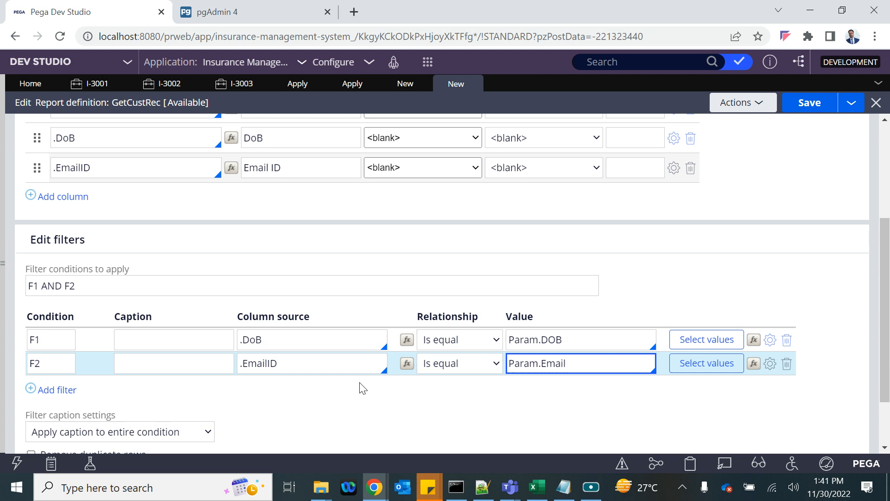
- Add filter F3 matching .PhoneNumber to Param.Phone
left_click(51, 390)
left_click(261, 386)
type(".p")
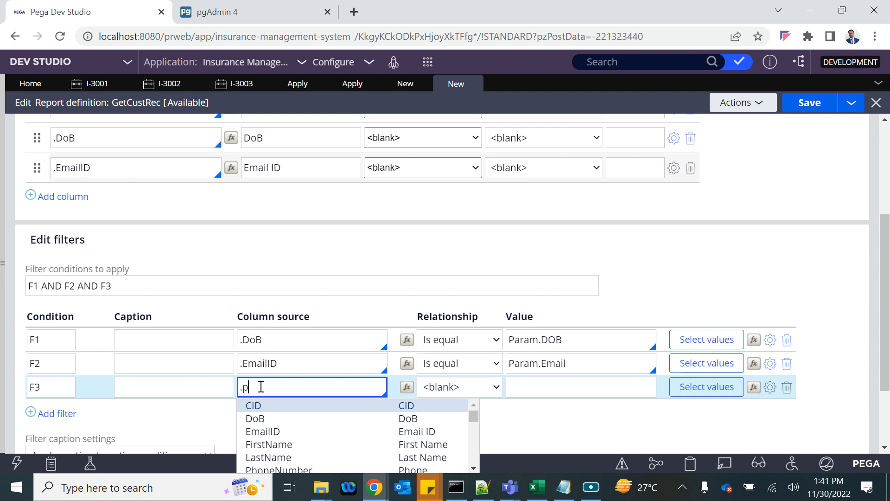
key("Return")
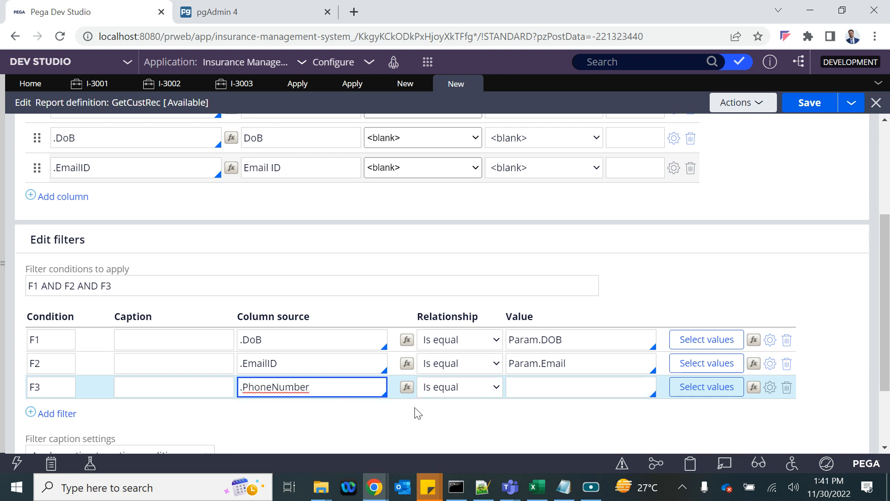
left_click(551, 392)
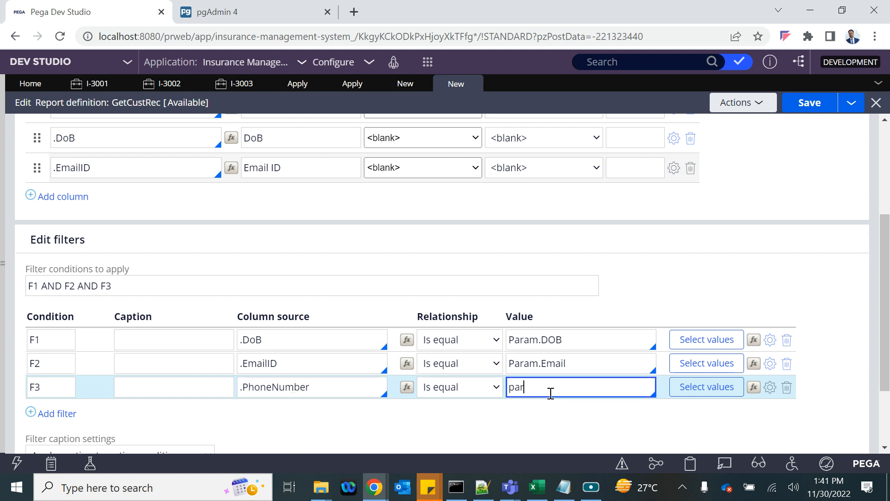
type("paran.")
key("BackSpace")
key("BackSpace")
type("m")
key("Down")
key("Down")
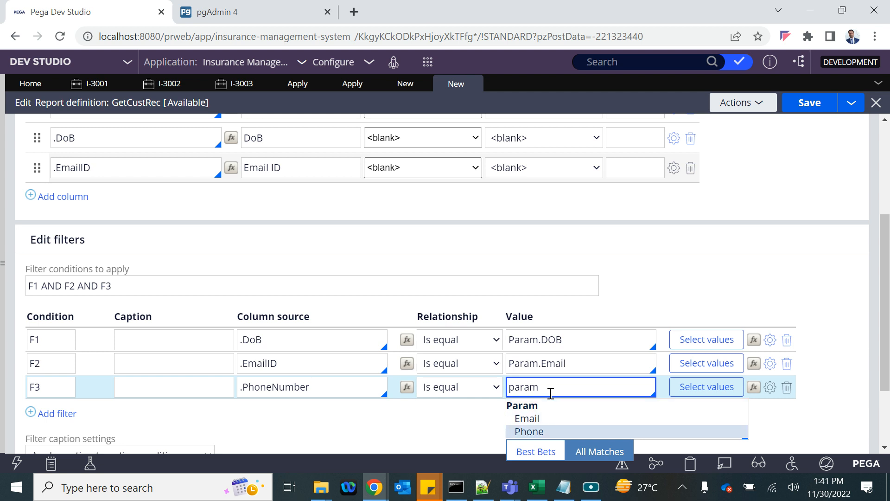
key("Return")
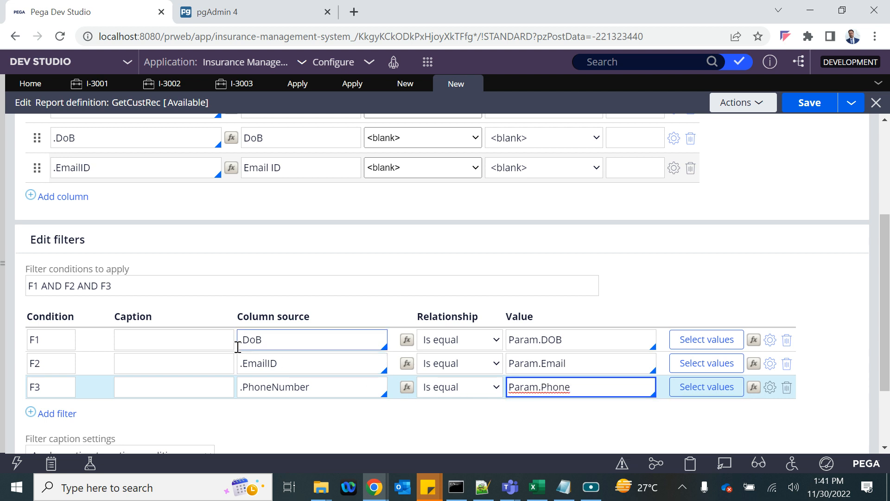
- Edit the filter conditions to read F1 AND (F2 OR F3)
left_click(33, 286)
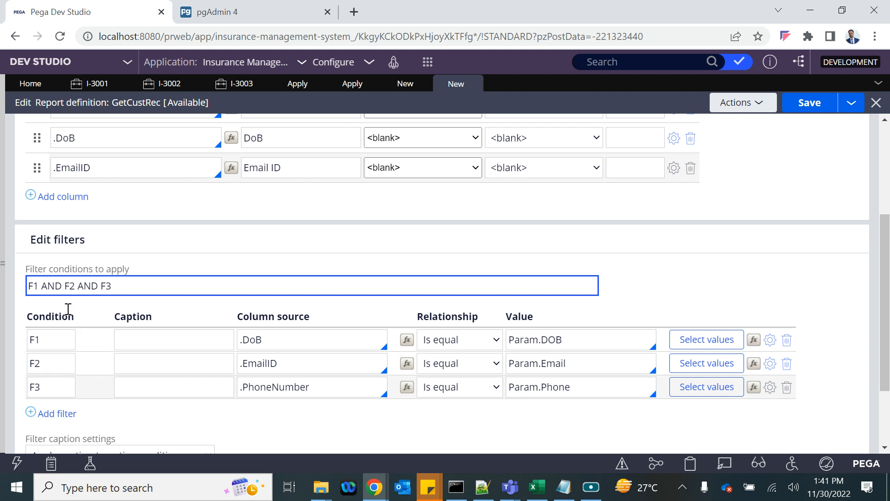
left_click(67, 286)
type("(")
double_click(90, 286)
type("OR")
- Enable Use null if empty on filters F1, F2 and F3, then save GetCustRec
left_click(769, 342)
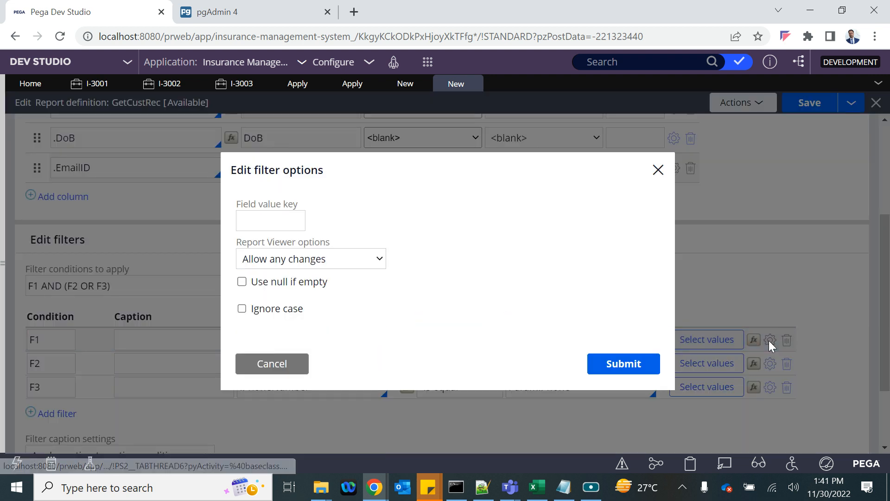
left_click(242, 281)
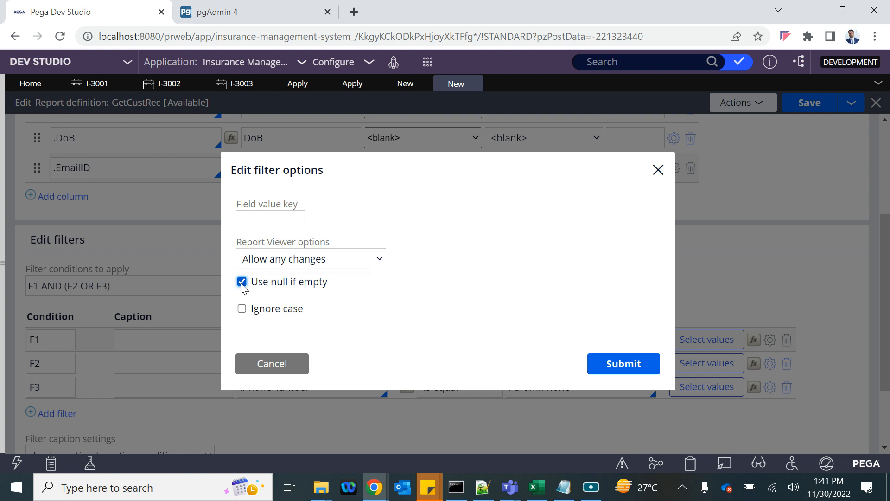
left_click(610, 370)
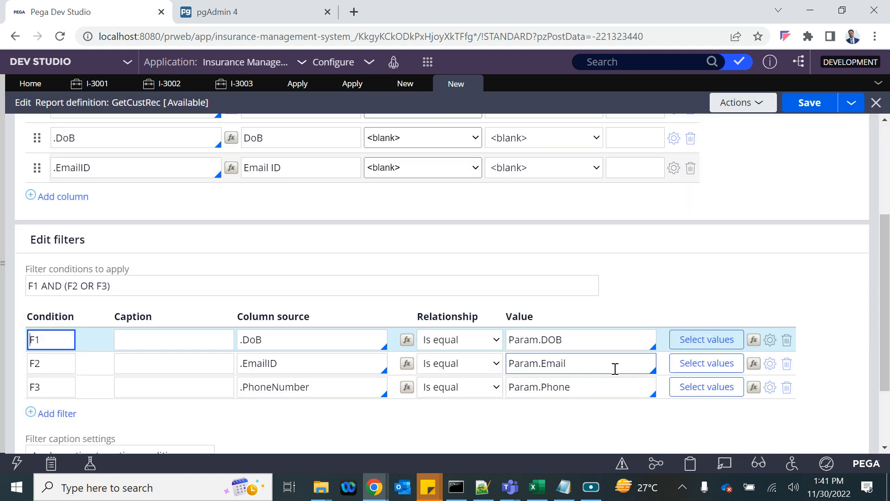
left_click_drag(514, 364, 569, 372)
left_click(770, 364)
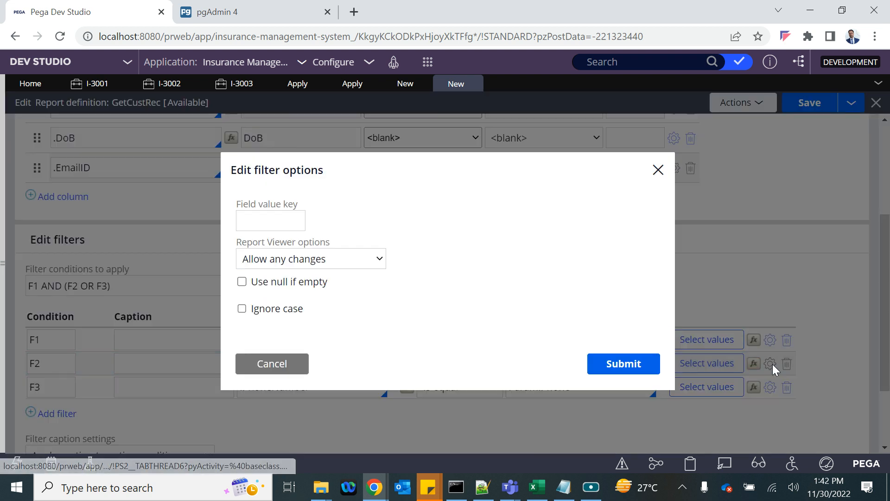
left_click(242, 281)
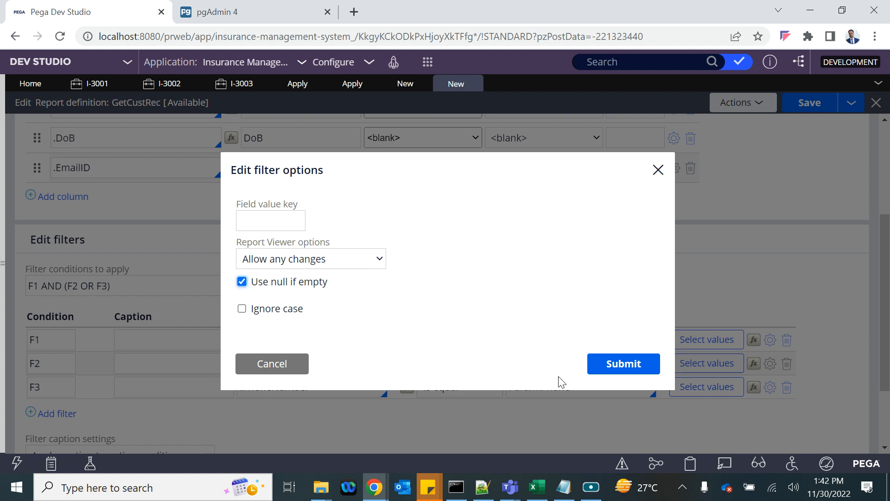
left_click(607, 368)
left_click(770, 389)
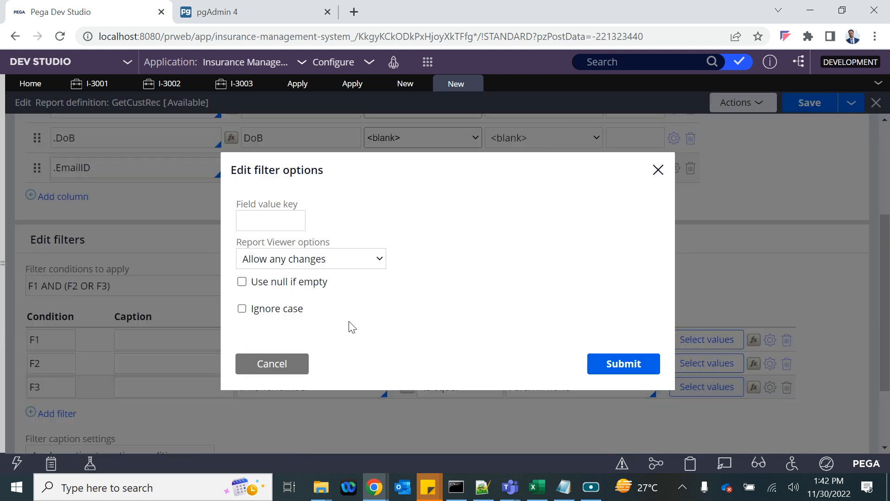
left_click(242, 281)
left_click(609, 363)
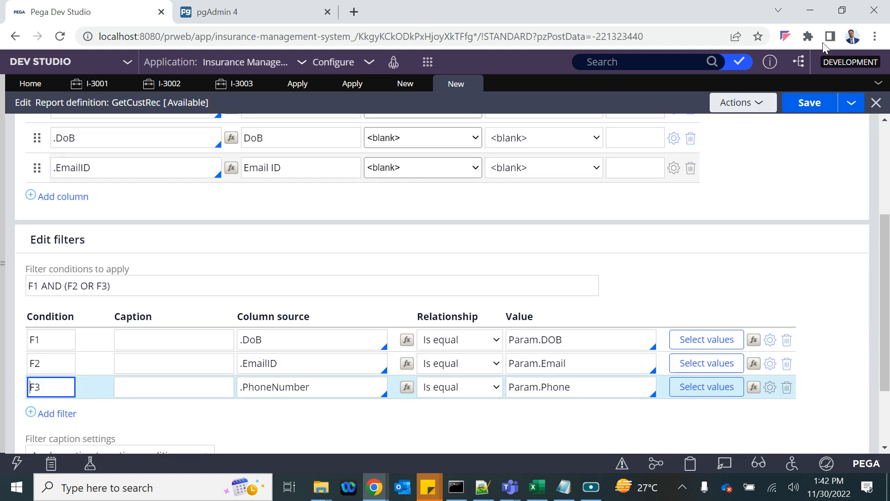
left_click(807, 105)
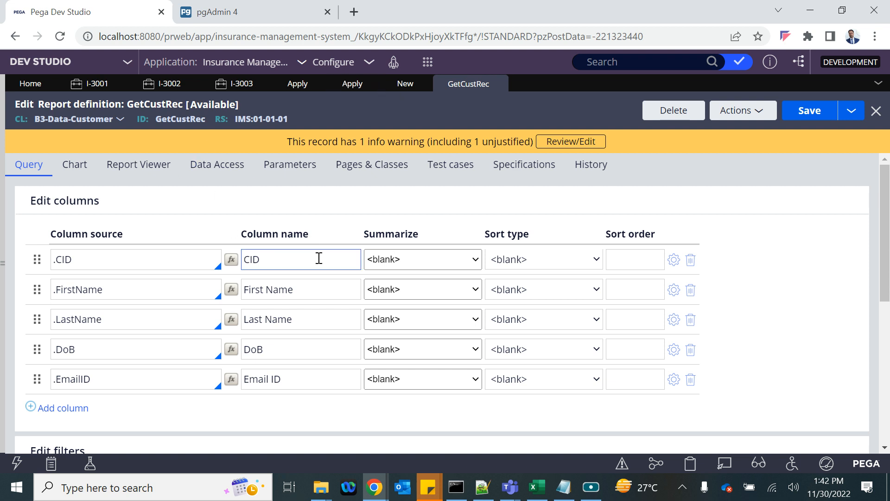
- Append '--- Do' after Report Definition in the Notepad notes
left_click(567, 486)
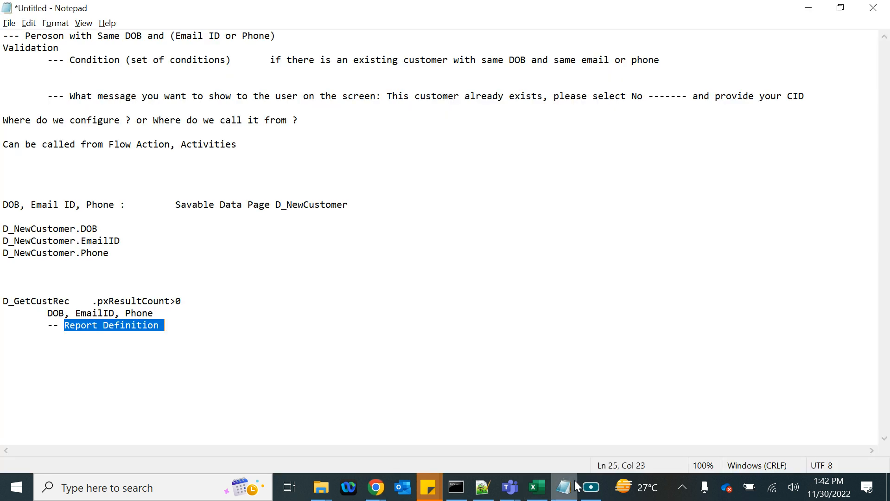
left_click(180, 326)
type("--- Done")
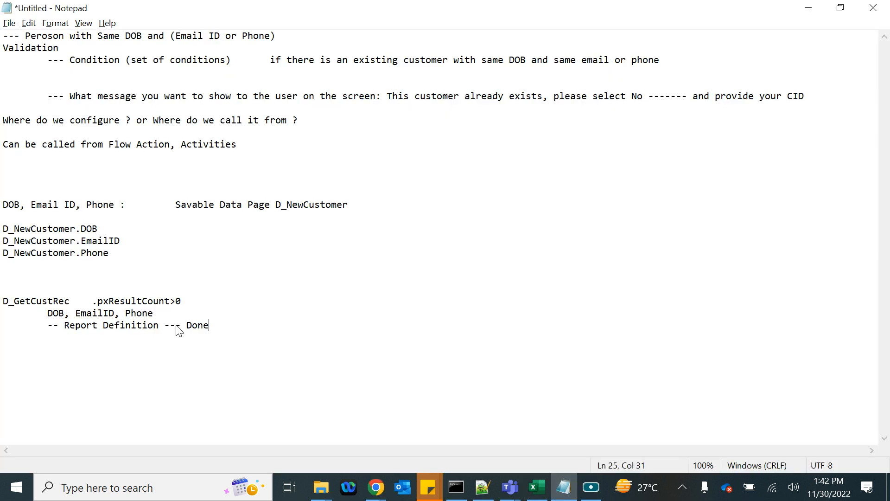
key("alt+Tab")
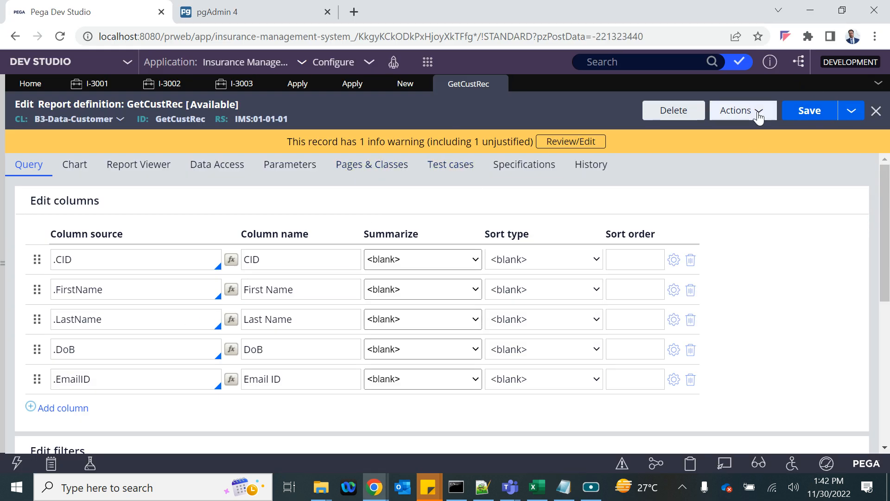
- Start a new Data Page from the Create menu's Data Model group
left_click(427, 62)
mouse_move(463, 136)
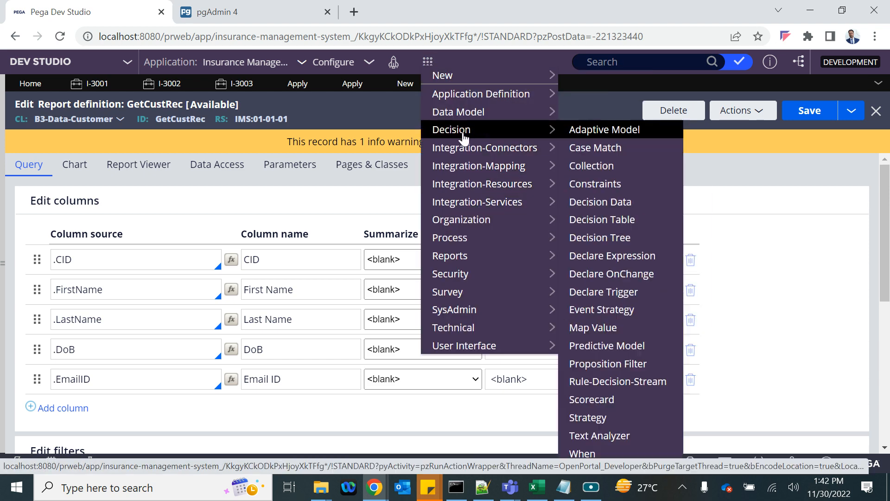
mouse_move(454, 117)
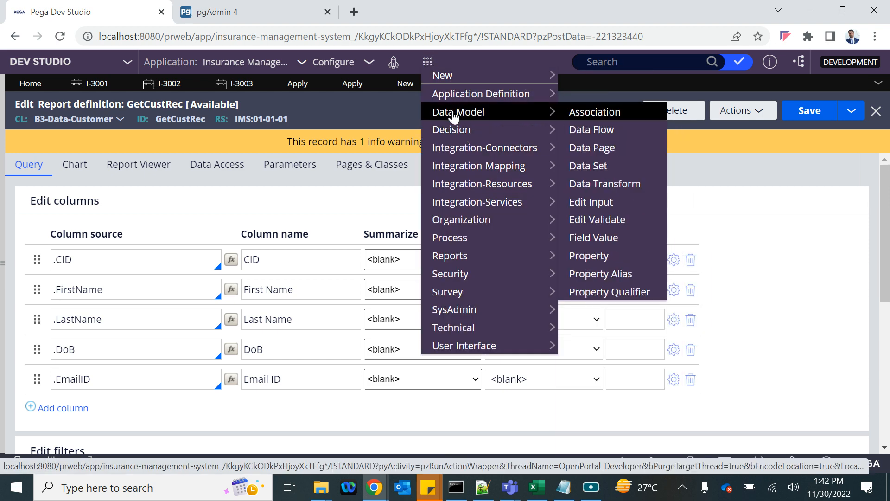
left_click(592, 148)
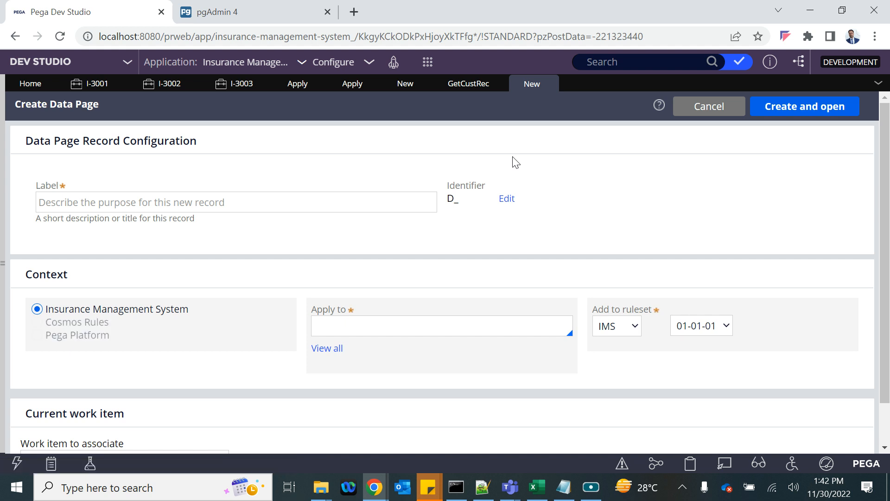
- Label the data page Get Cust Rec, apply it to B3-Data-Customer, and create it
left_click(188, 197)
type("D")
key("BackSpace")
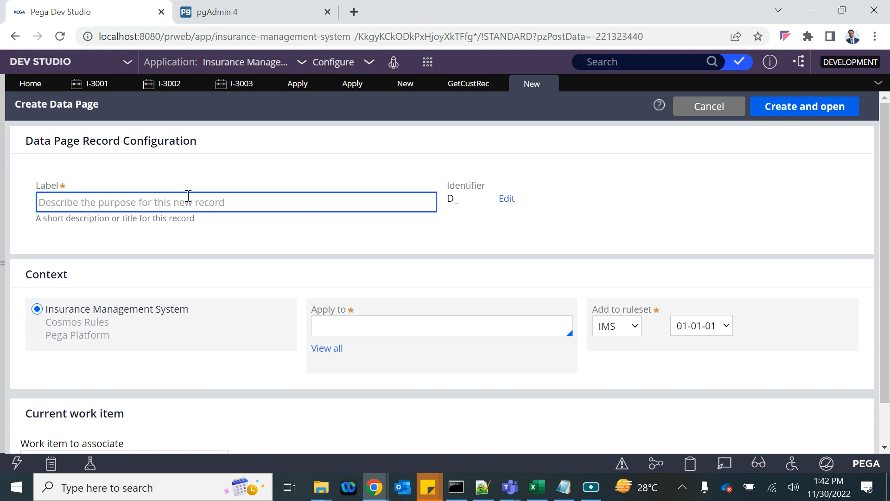
type("Get Cust rec")
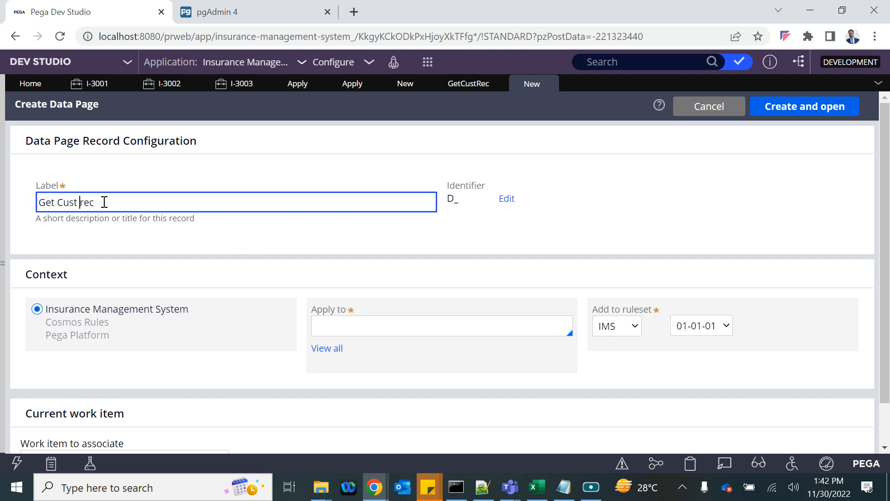
type("R")
left_click(105, 247)
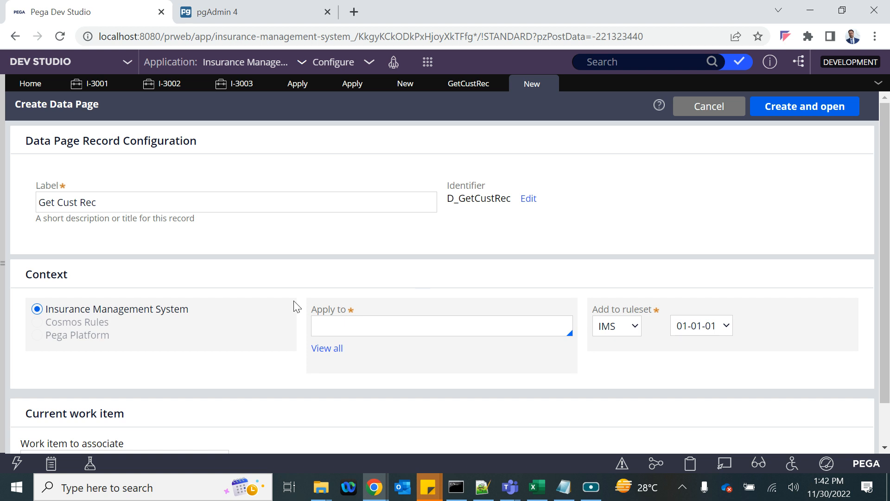
left_click(347, 325)
key("Down")
key("Down")
key("Down")
key("Down")
key("Down")
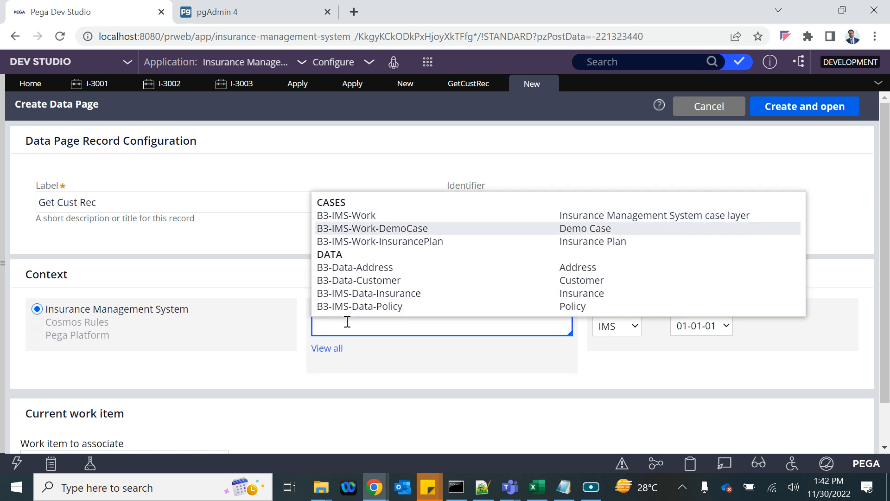
key("Return")
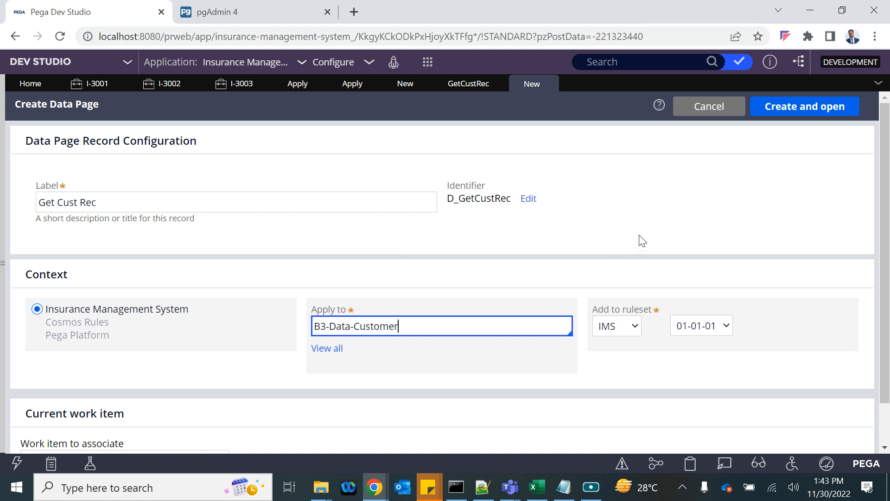
left_click(791, 109)
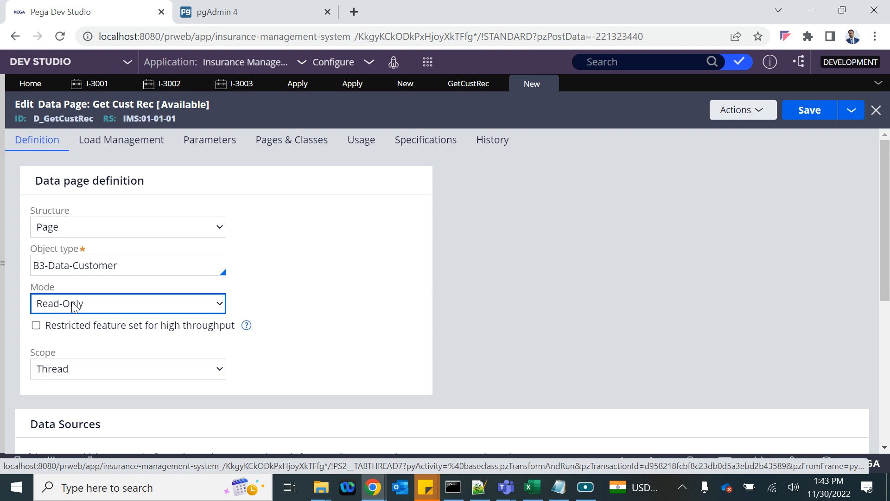
- Set the data page structure to List with Report definition as its source
left_click(62, 230)
left_click(47, 259)
scroll(326, 275, "down", 5)
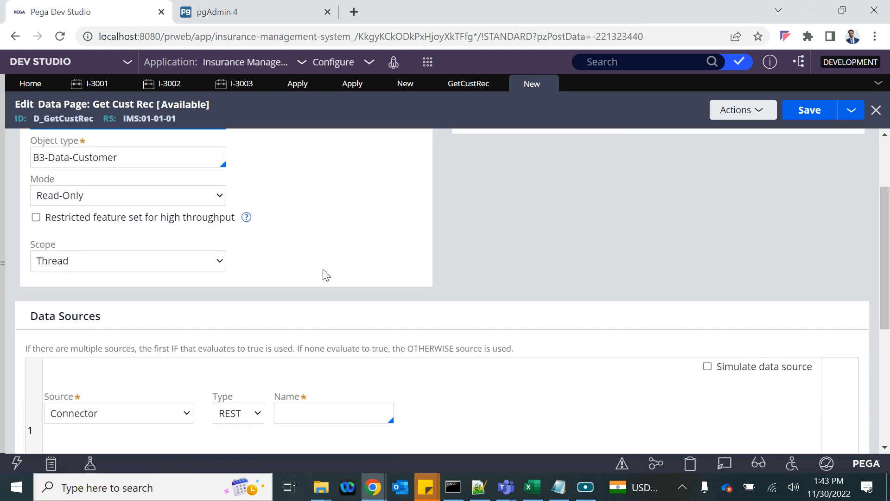
left_click(117, 307)
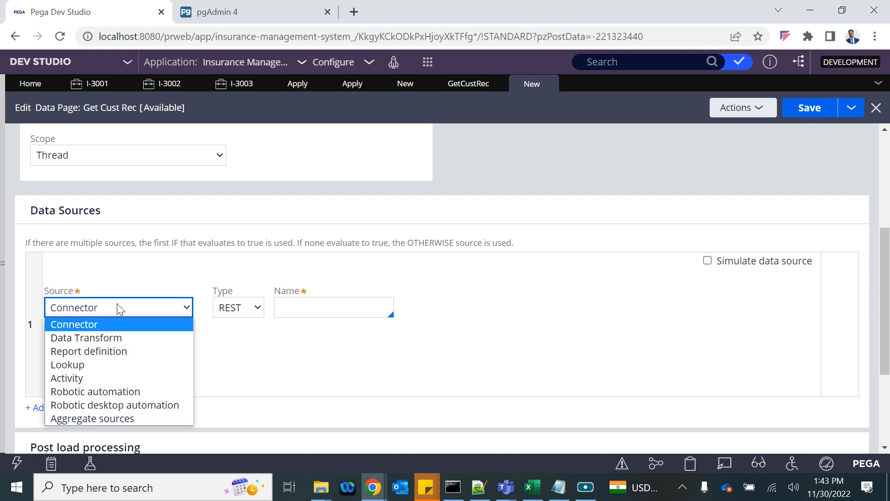
left_click(79, 353)
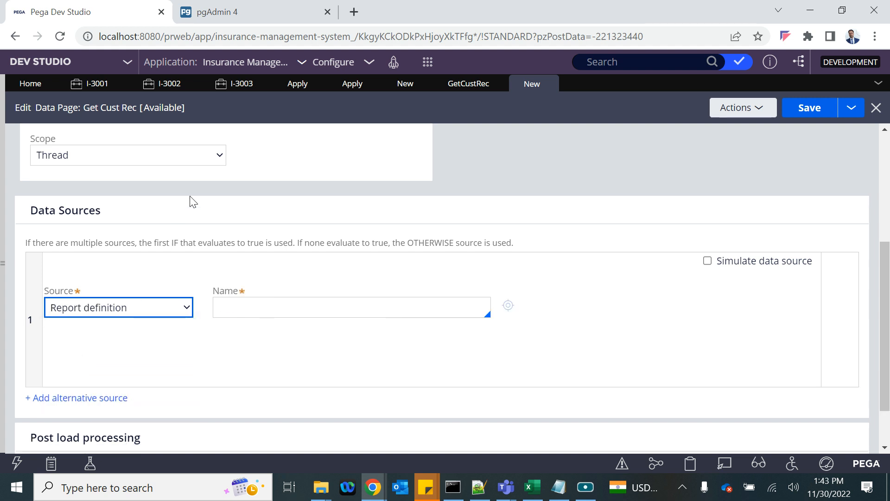
scroll(190, 200, "up", 5)
- Add Email and DOB parameters, checking GetCustRec's parameters for reference
left_click(208, 140)
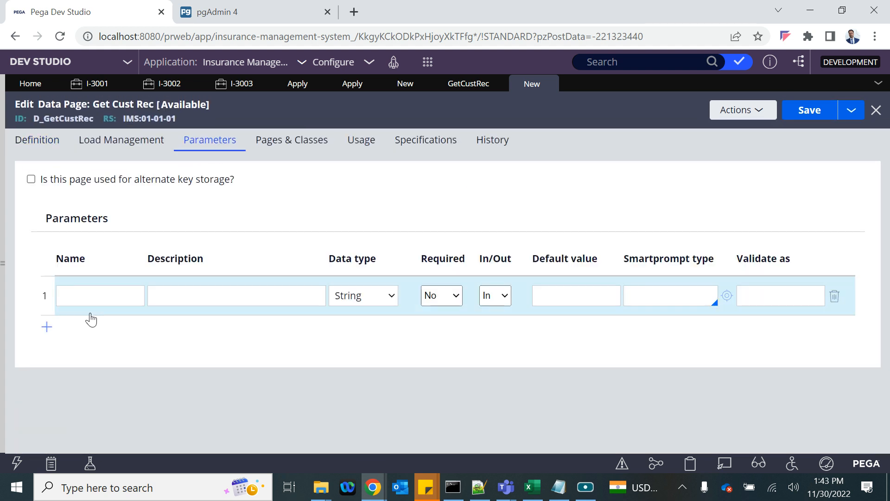
left_click(111, 295)
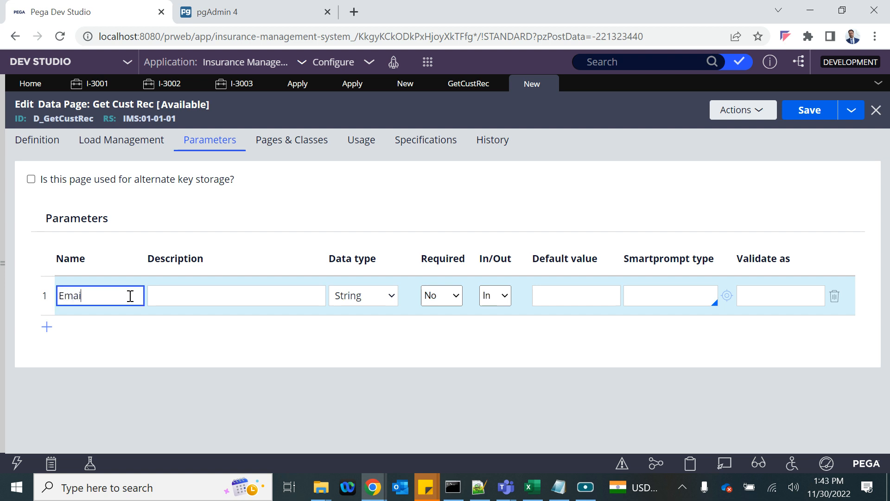
left_click(47, 327)
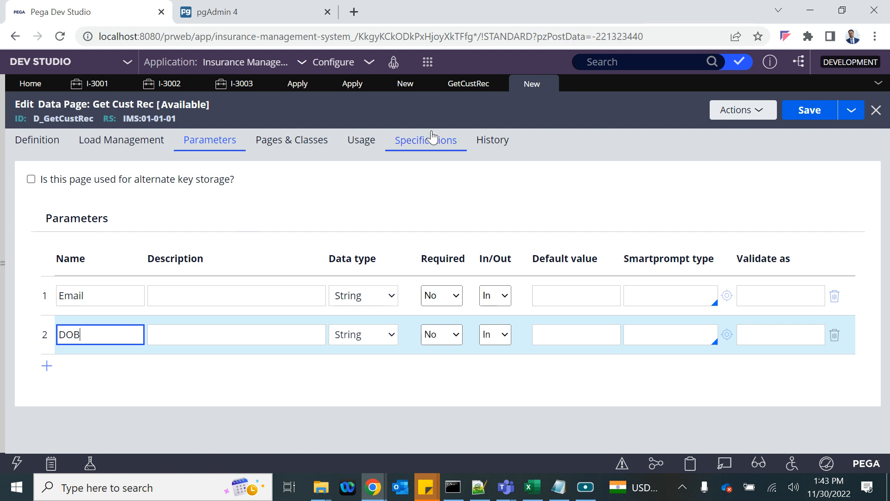
left_click(476, 83)
left_click(217, 165)
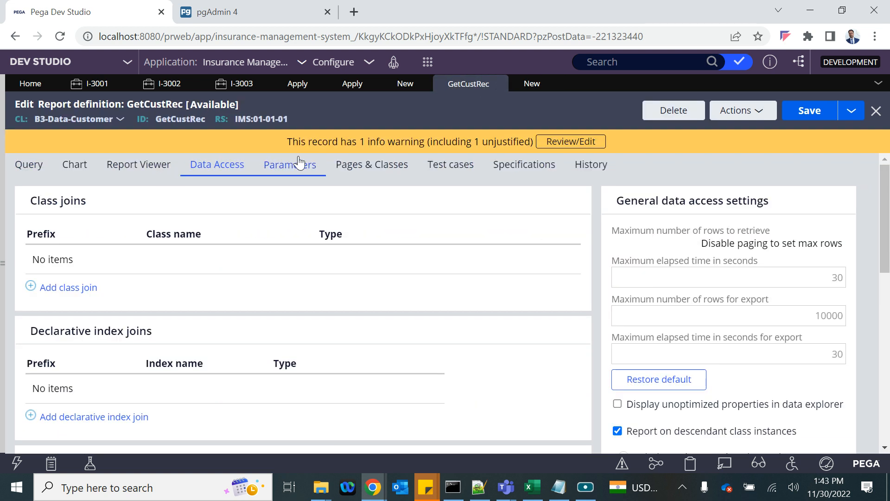
left_click(292, 164)
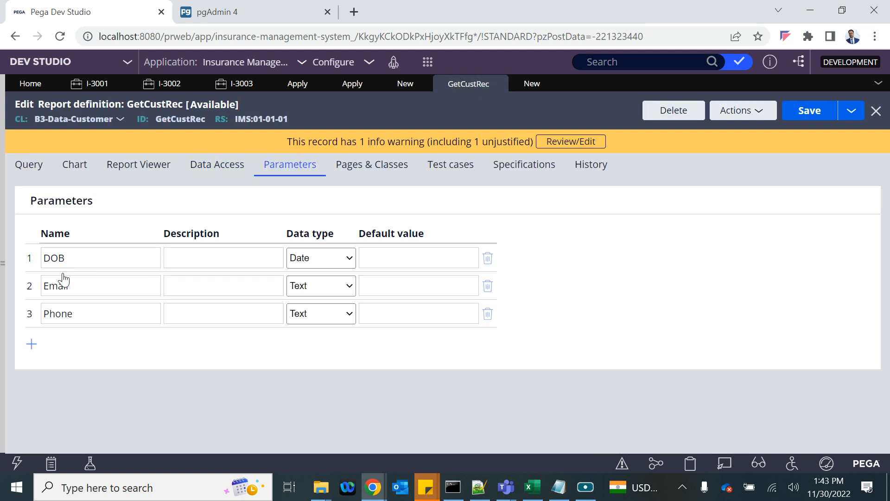
left_click(527, 82)
- Add the Phone parameter, mark DOB as required, and return to Definition
left_click(47, 366)
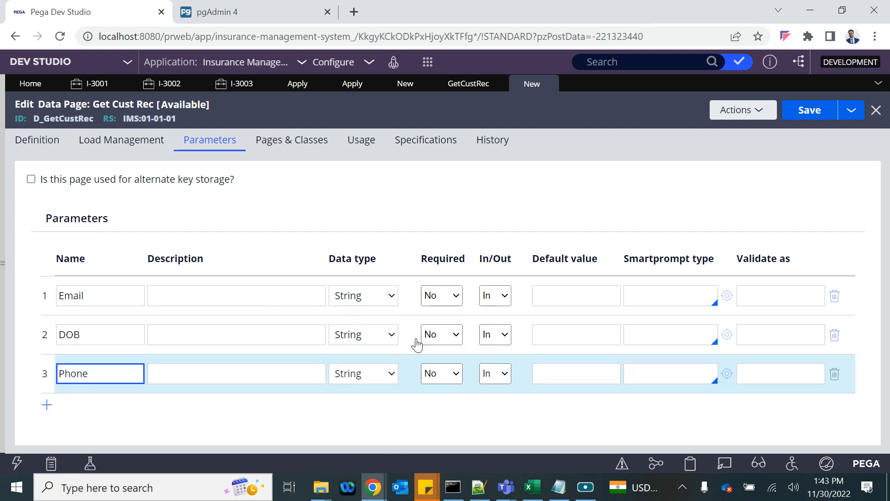
left_click(431, 335)
left_click(429, 350)
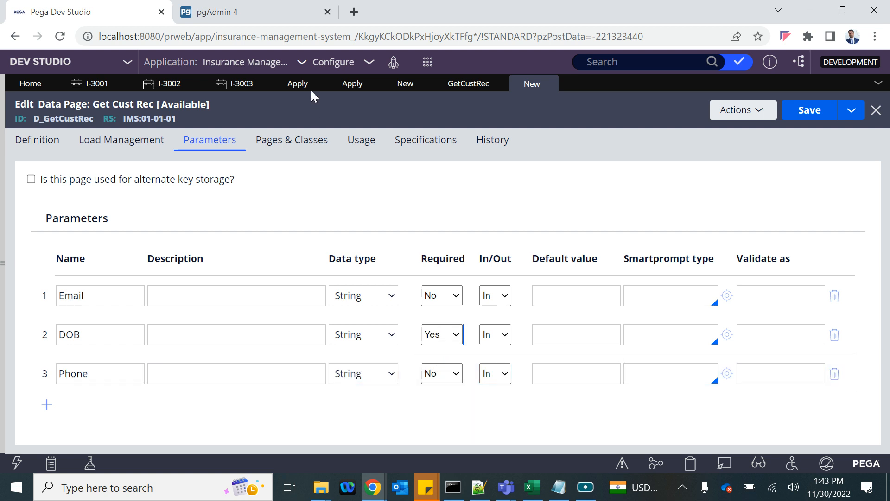
left_click(38, 140)
scroll(199, 346, "down", 4)
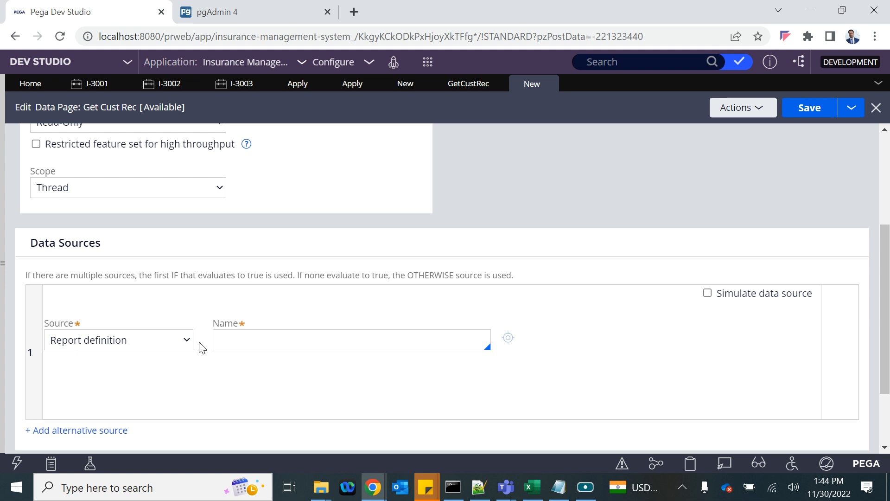
- Source the data page from report GetCustRec, pass the current parameter page, and save it
left_click(253, 346)
type("Getcust")
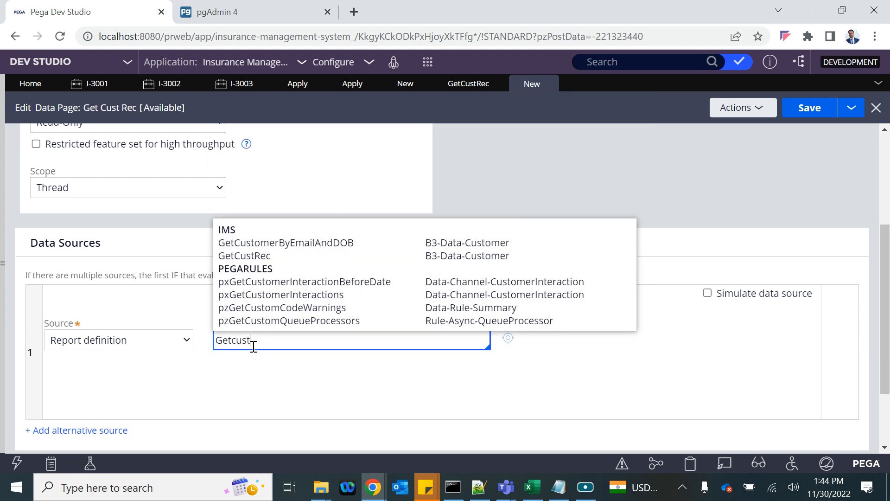
key("Down")
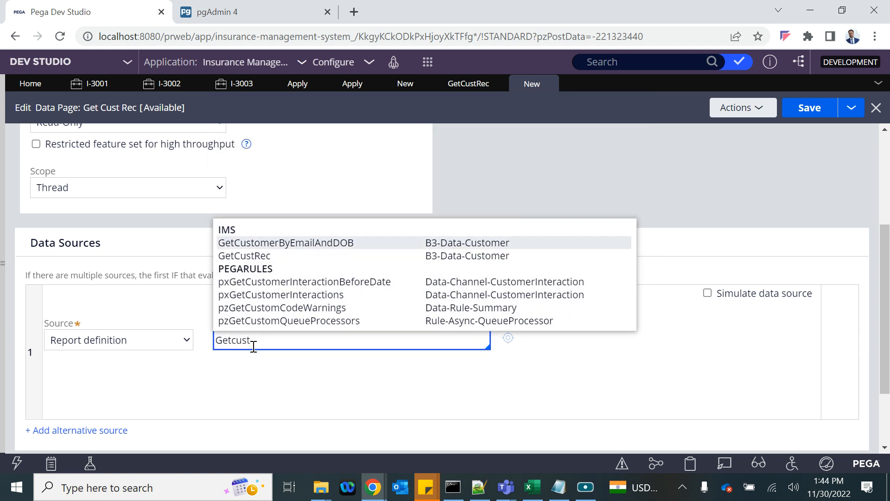
key("Down")
key("Return")
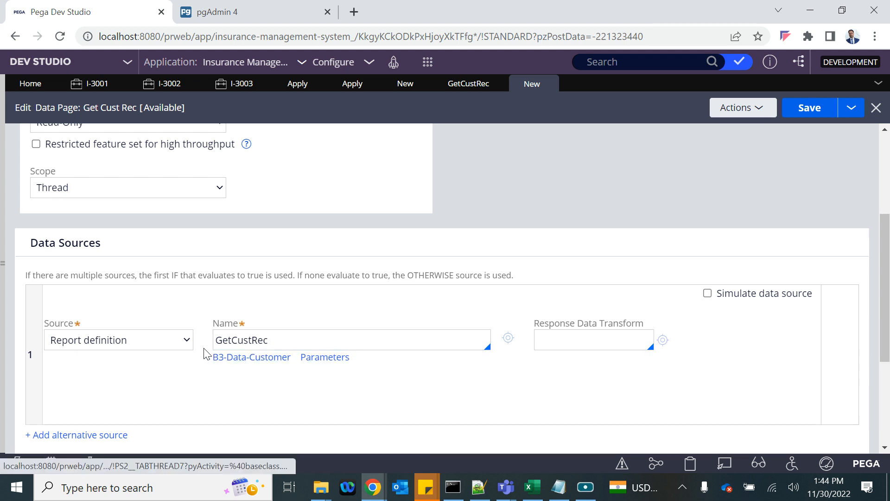
left_click(325, 357)
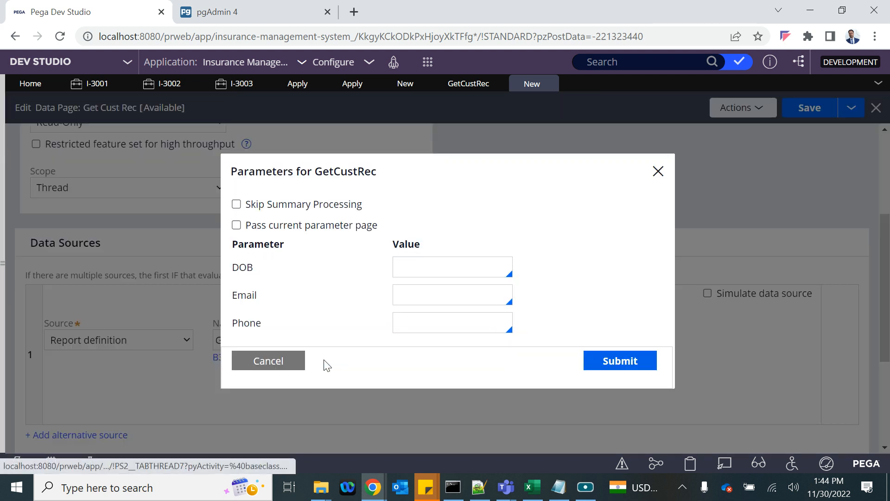
left_click(236, 225)
left_click(618, 323)
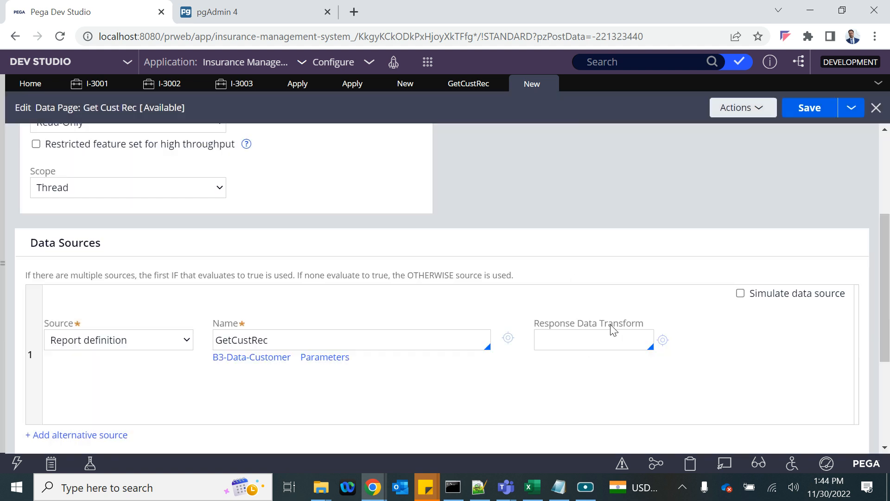
left_click(809, 108)
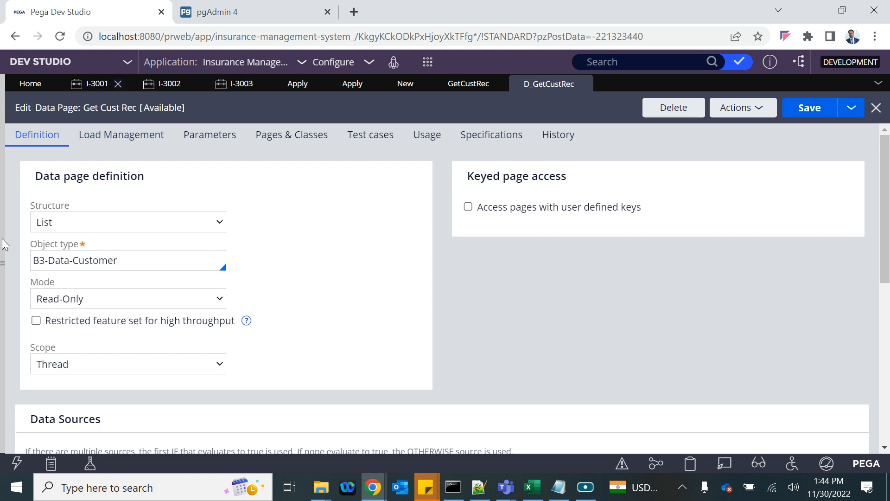
- Open the Customer data type (B3-Data-Customer) records in a tab, then return to D_GetCustRec's actions
left_click(2, 278)
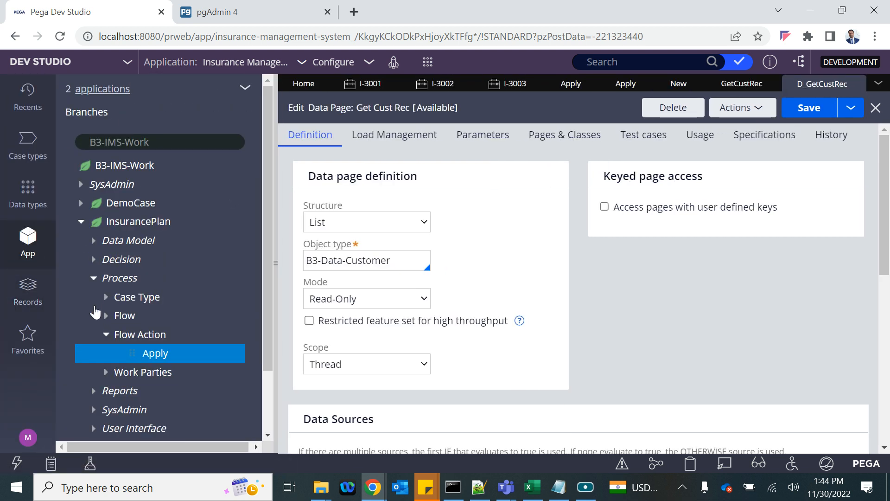
left_click(27, 147)
left_click(30, 185)
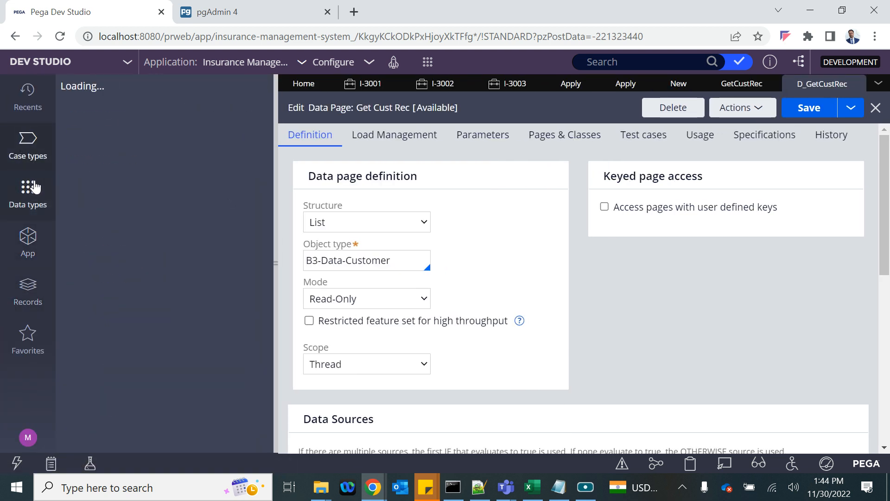
left_click(229, 153)
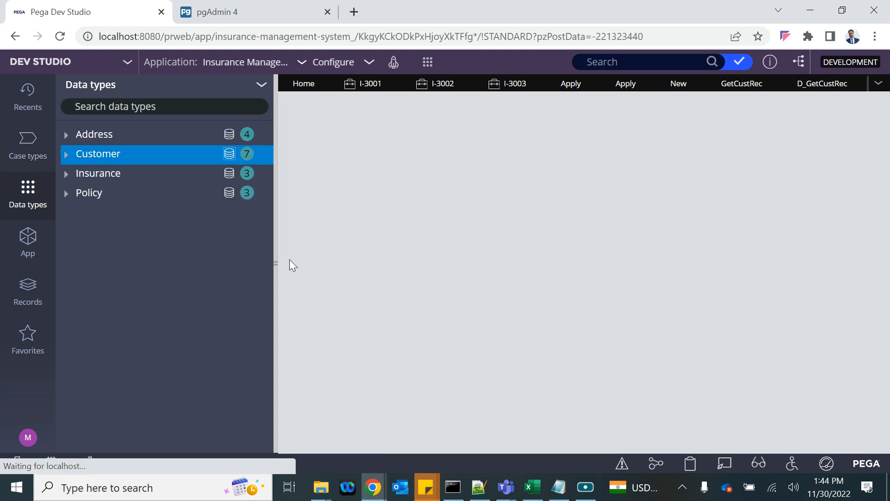
left_click(275, 261)
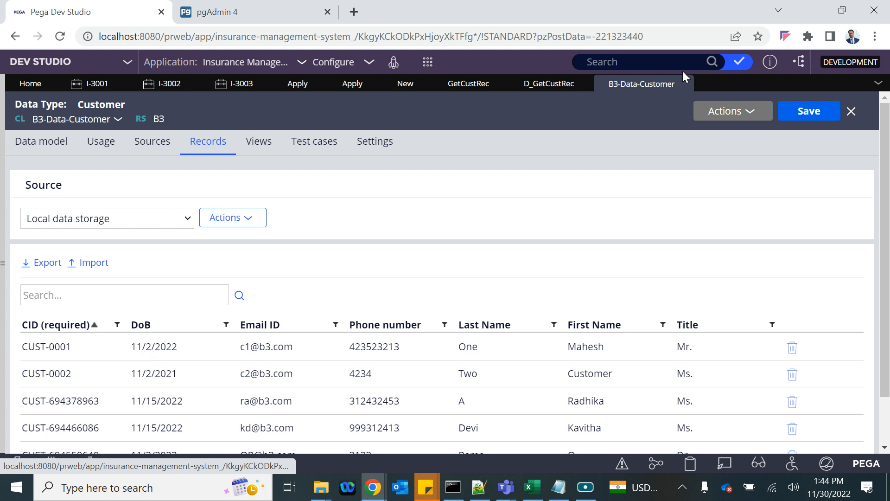
left_click(548, 84)
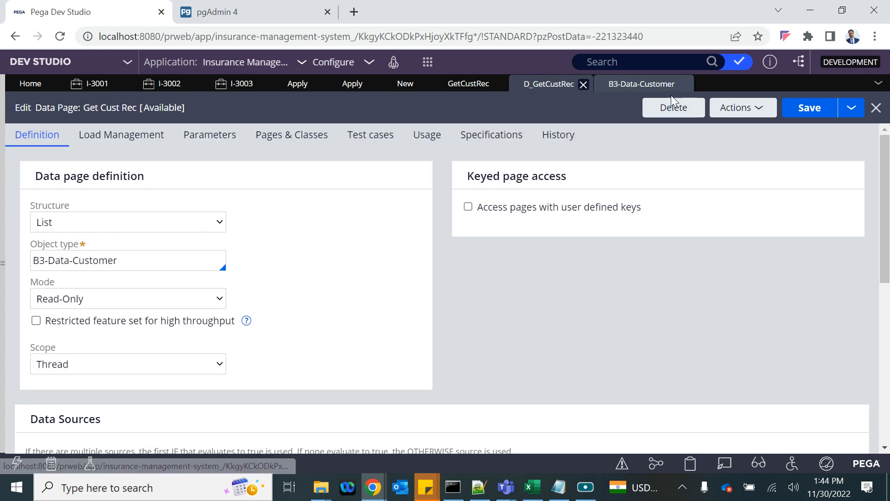
left_click(755, 109)
- Start a test run of D_GetCustRec and put 20221102 in the DOB parameter
left_click(719, 132)
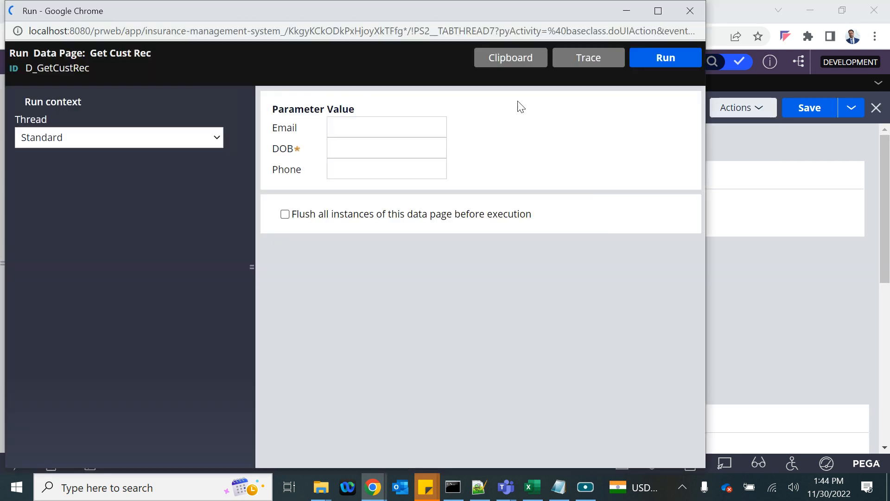
type("20")
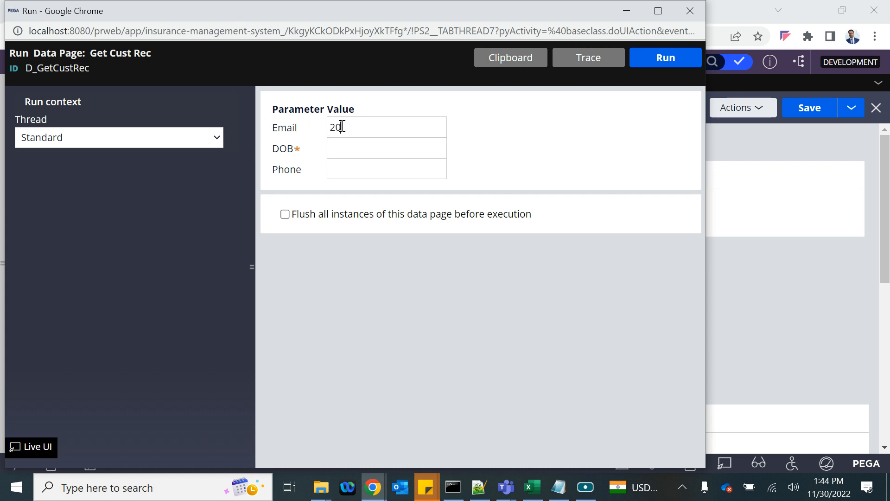
type("221102")
key("ctrl+a")
key("ctrl+c")
left_click(346, 155)
key("ctrl+v")
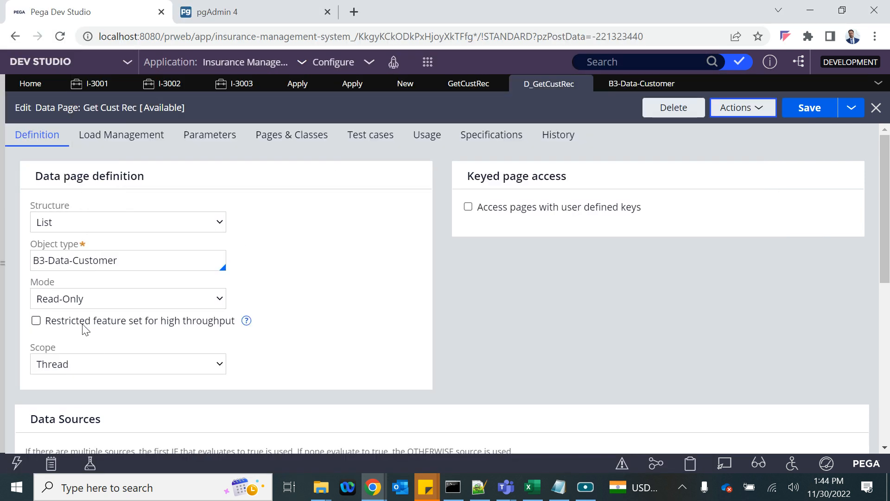
- Copy CUST-0001's e-mail from the customer records into the Email parameter and run the data page
left_click(633, 84)
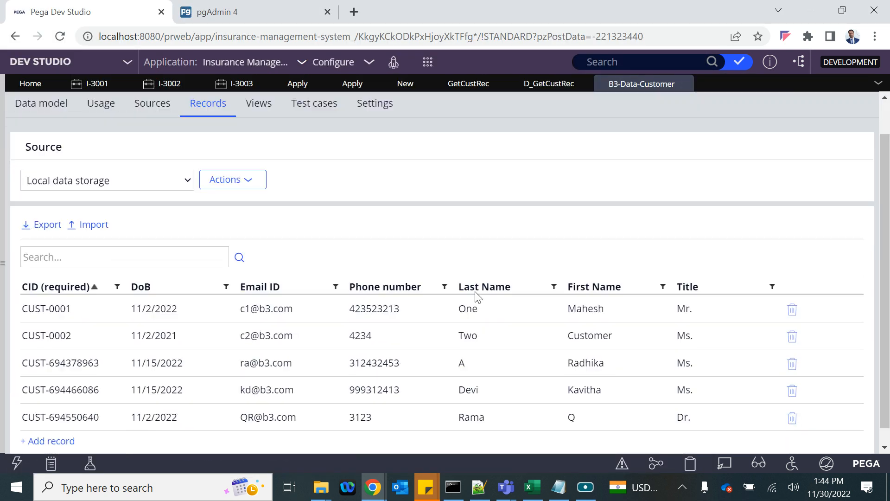
scroll(477, 295, "down", 1)
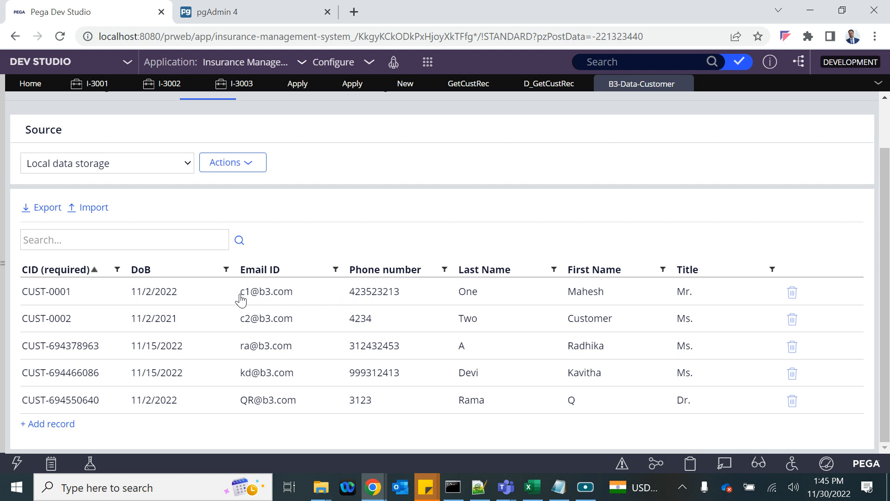
left_click_drag(240, 300, 293, 295)
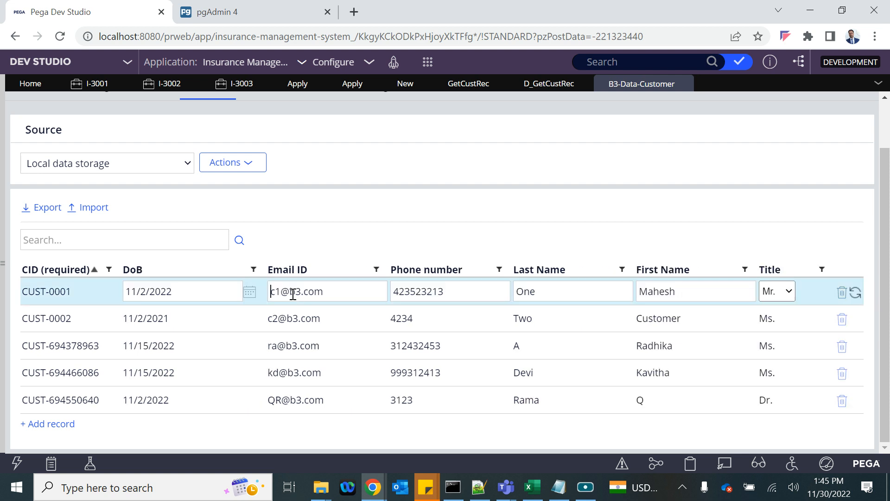
triple_click(292, 295)
key("ctrl+c")
key("alt+Tab")
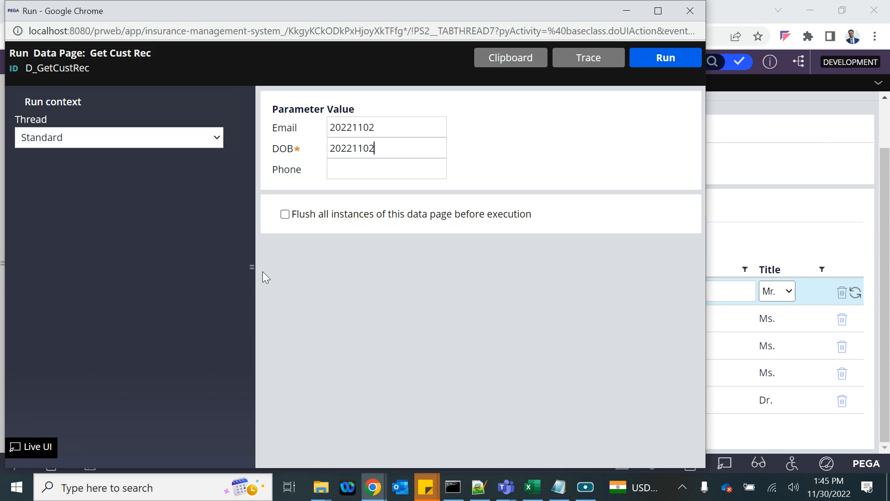
double_click(351, 127)
key("ctrl+v")
left_click(645, 60)
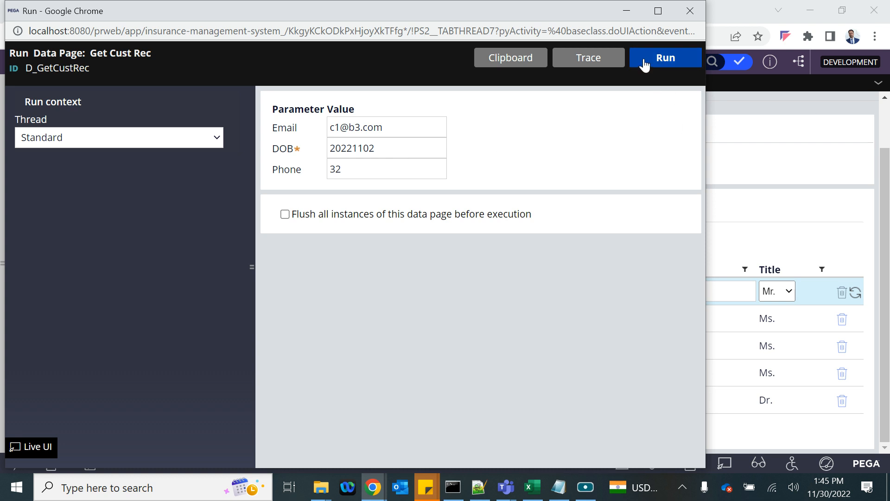
- Expand pxResults and inspect the first returned customer record
scroll(553, 333, "down", 3)
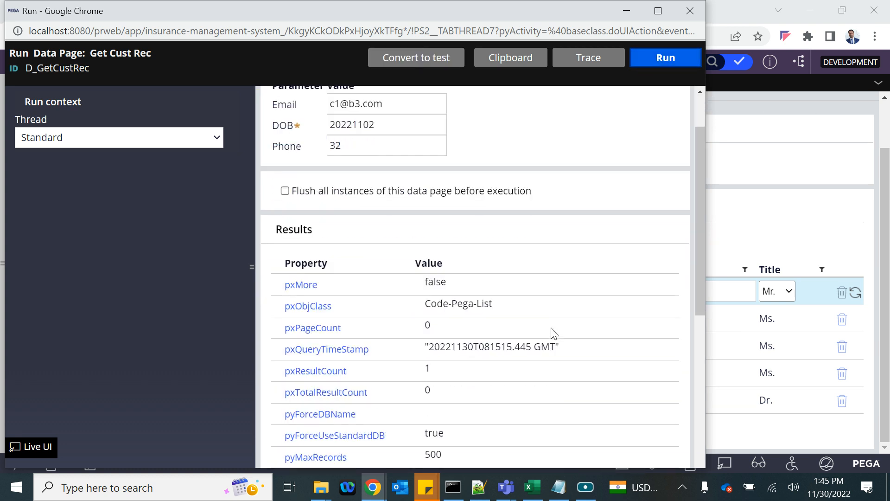
scroll(425, 341, "down", 8)
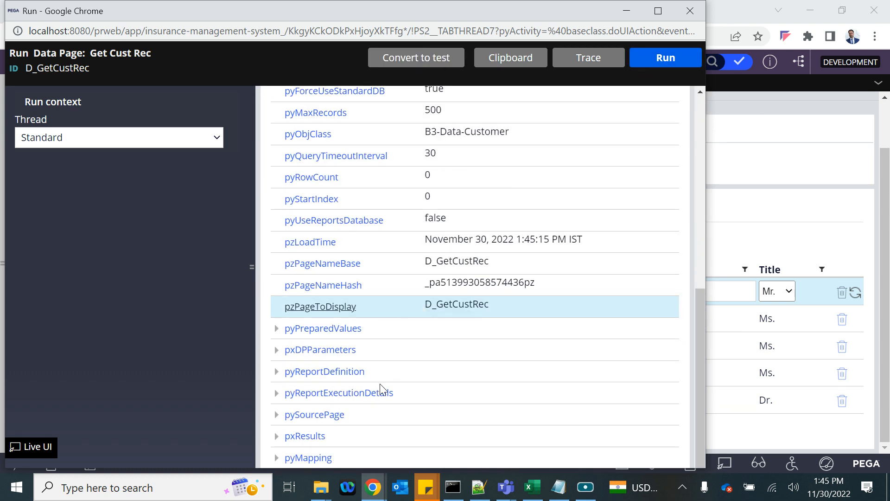
left_click(276, 436)
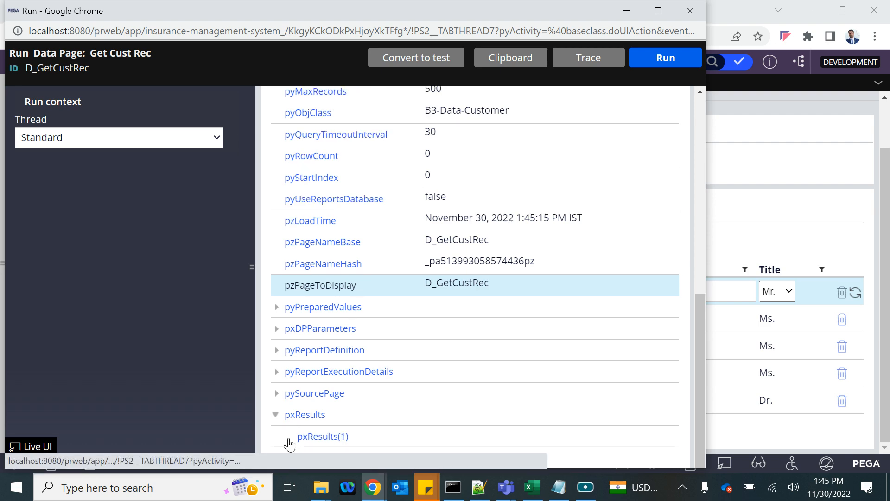
left_click(289, 436)
scroll(291, 441, "down", 3)
key("alt+Tab")
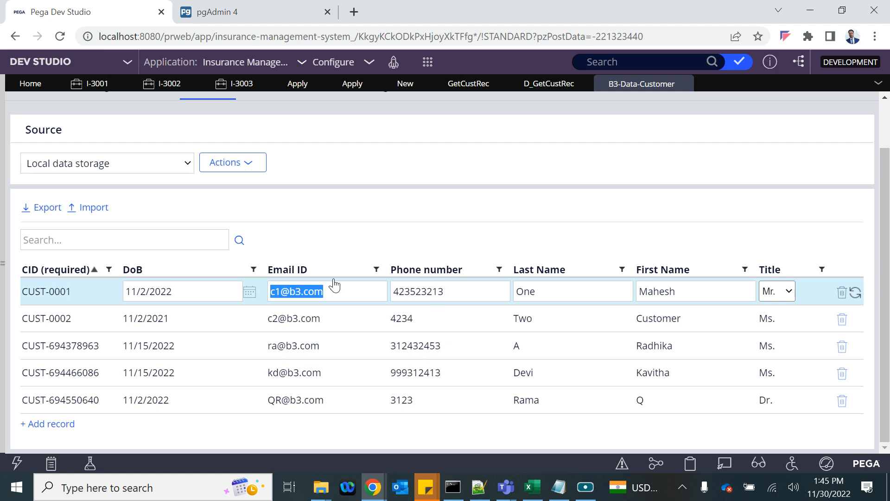
key("alt+Tab")
scroll(415, 208, "up", 5)
scroll(415, 208, "up", 5)
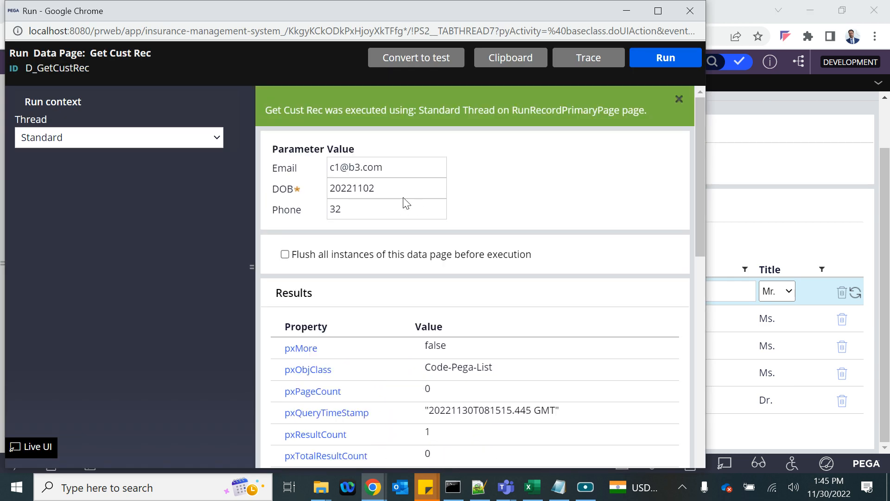
- Tick Flush all instances, paste CUST-0001's phone number into Phone, and rerun the data page
left_click(285, 254)
left_click(341, 167)
type("32")
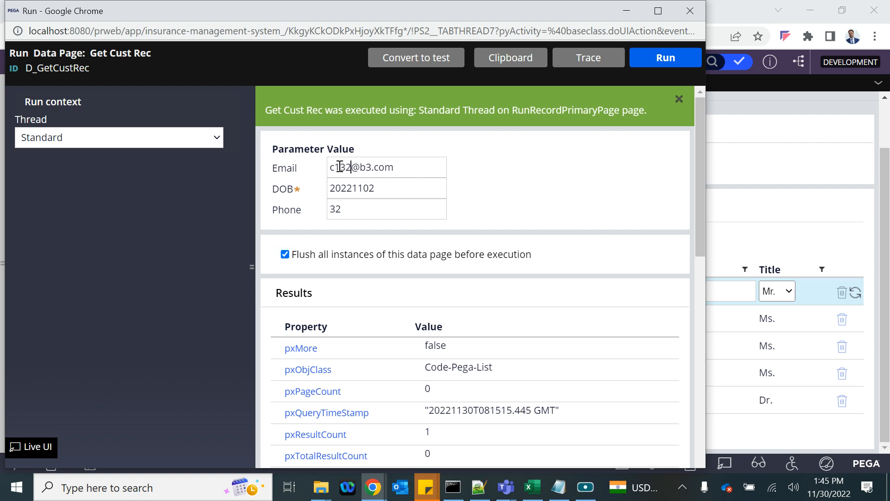
key("alt+Tab")
left_click(419, 290)
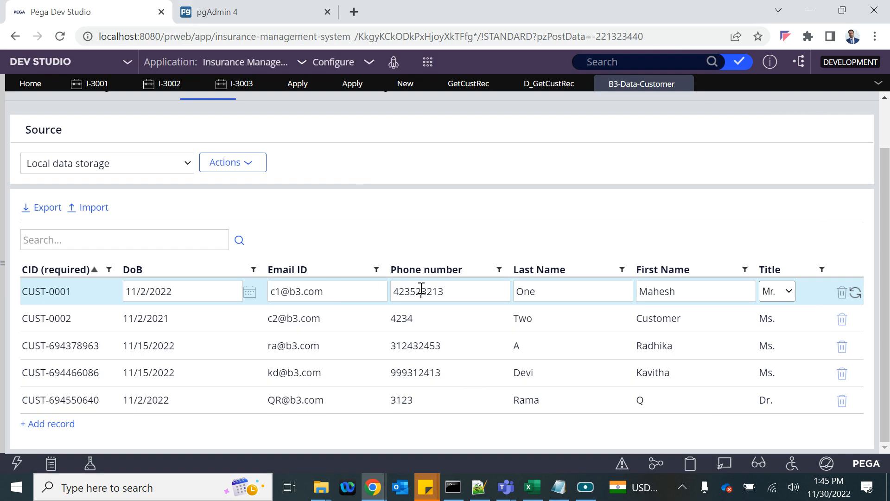
double_click(421, 290)
key("alt+Tab")
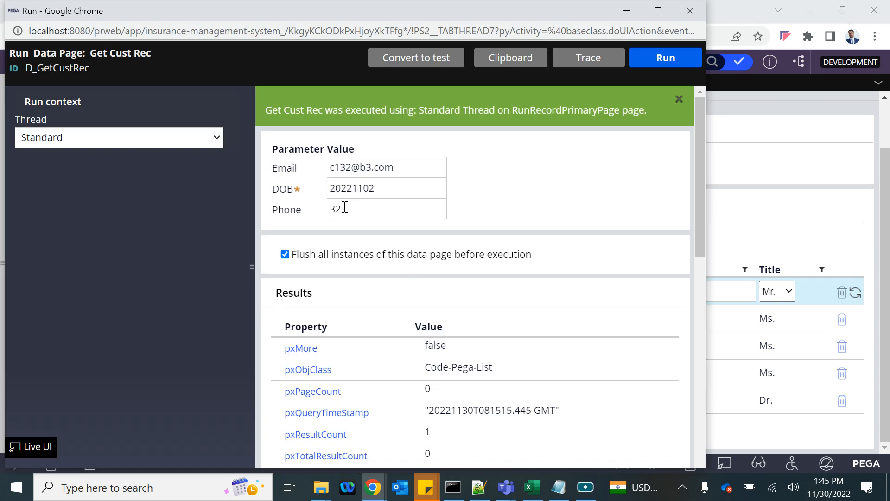
double_click(344, 209)
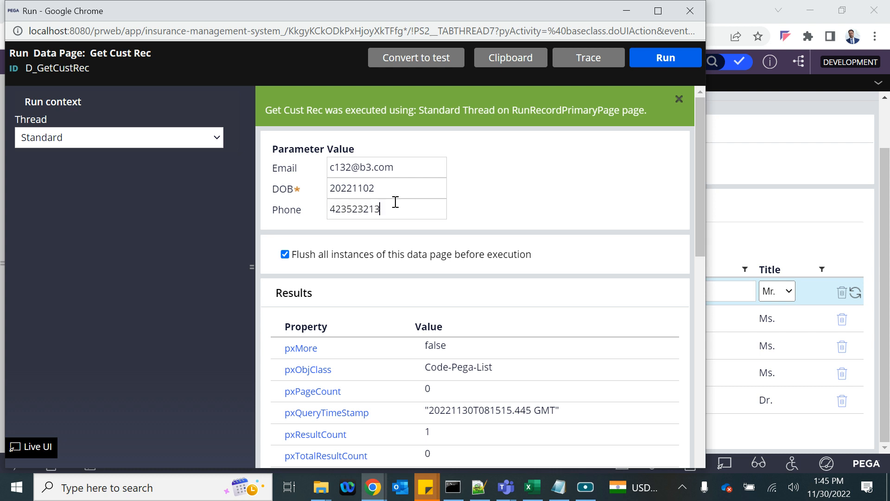
left_click(666, 58)
- Restore CUST-0001's e-mail in the Email parameter and rerun, returning pxResultCount 1
scroll(453, 322, "down", 2)
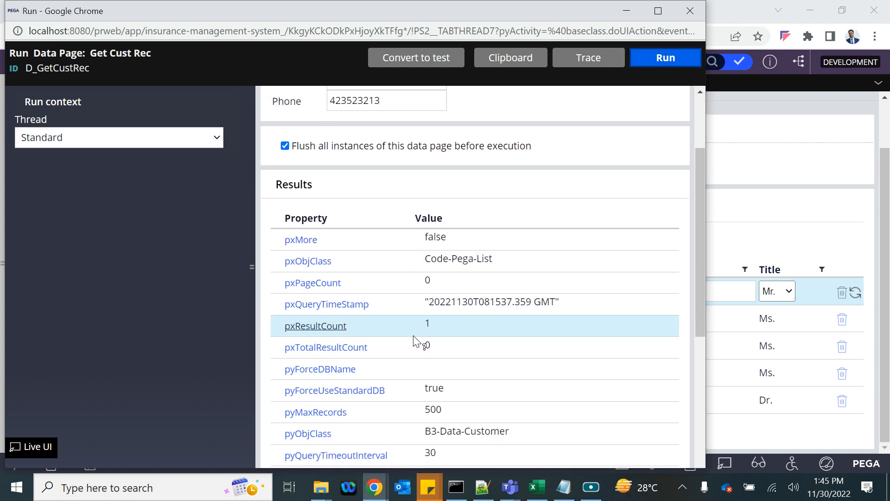
scroll(441, 335, "up", 3)
key("alt+Tab")
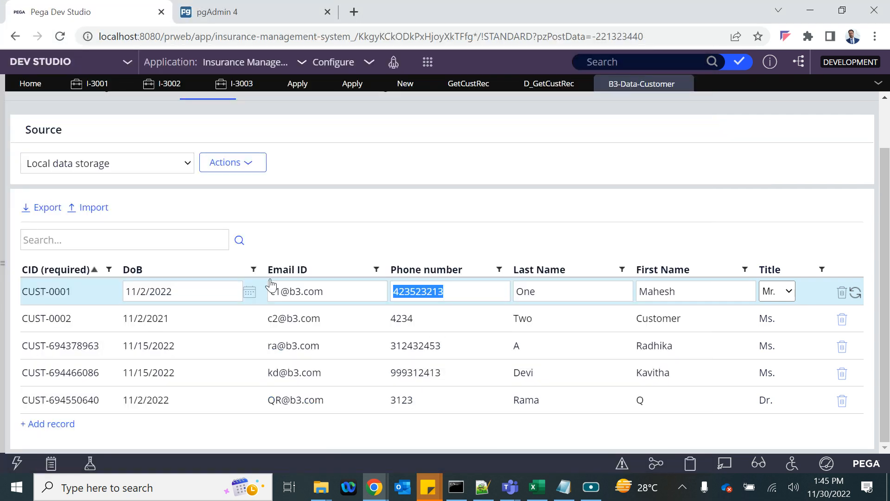
triple_click(295, 291)
key("ctrl+c")
key("alt+Tab")
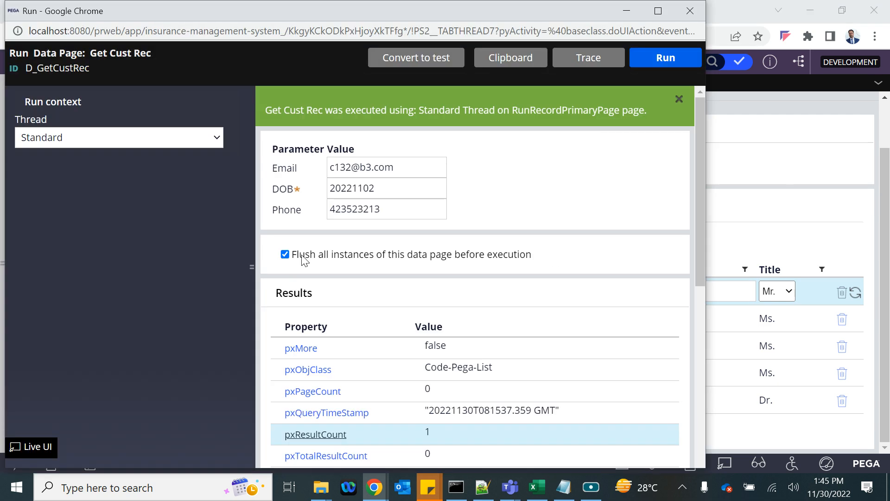
triple_click(354, 173)
key("ctrl+v")
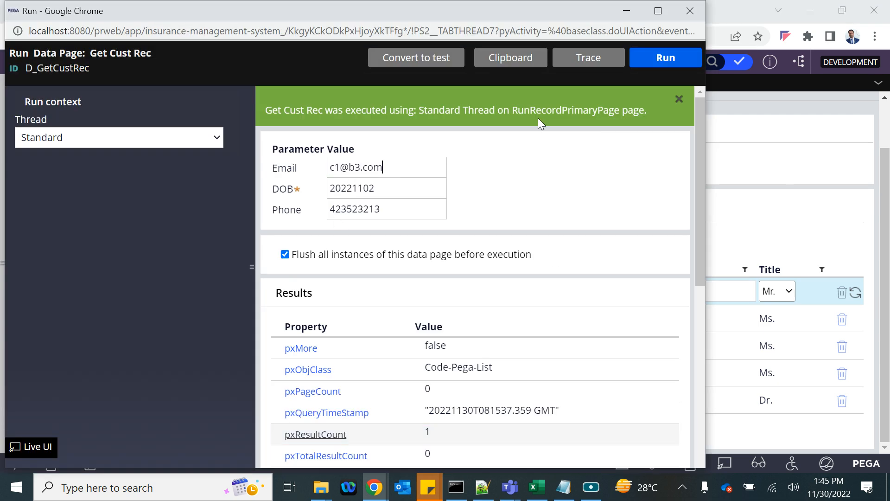
left_click(666, 59)
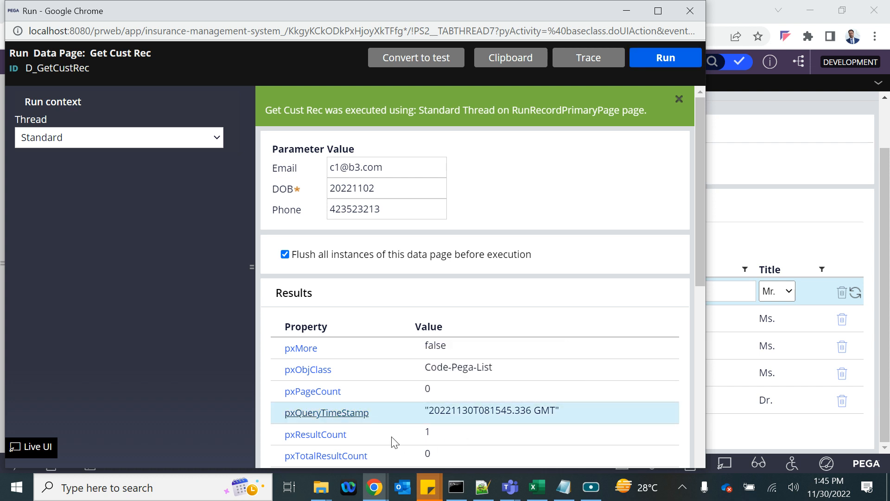
- Switch to the Notepad notes and select the D_NewCustomer field lines
scroll(394, 442, "down", 1)
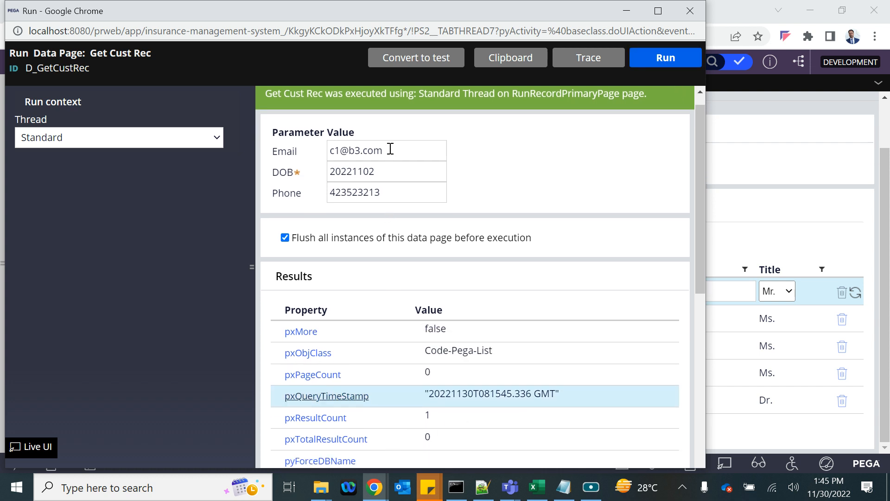
left_click_drag(391, 148, 315, 139)
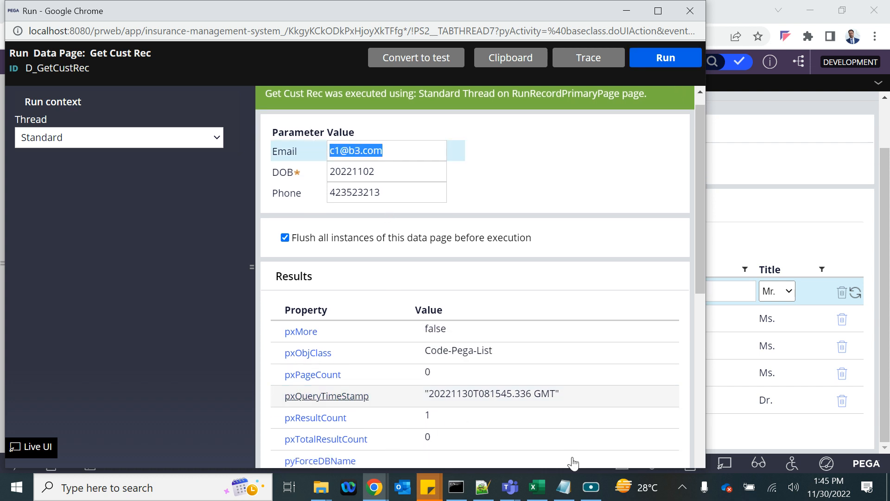
left_click(564, 487)
left_click_drag(3, 229, 131, 253)
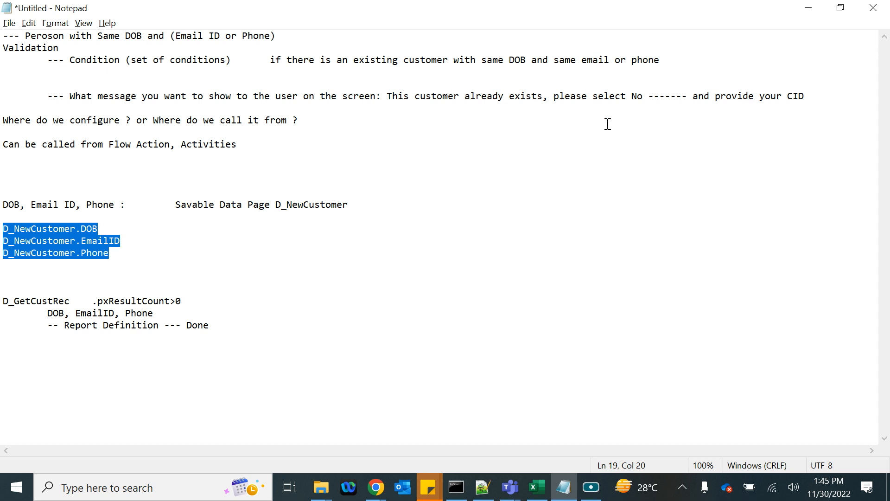
- In Duplicate Customer Check, add a .CID condition using [expression evaluates to true] and open Expression builder
left_click(808, 8)
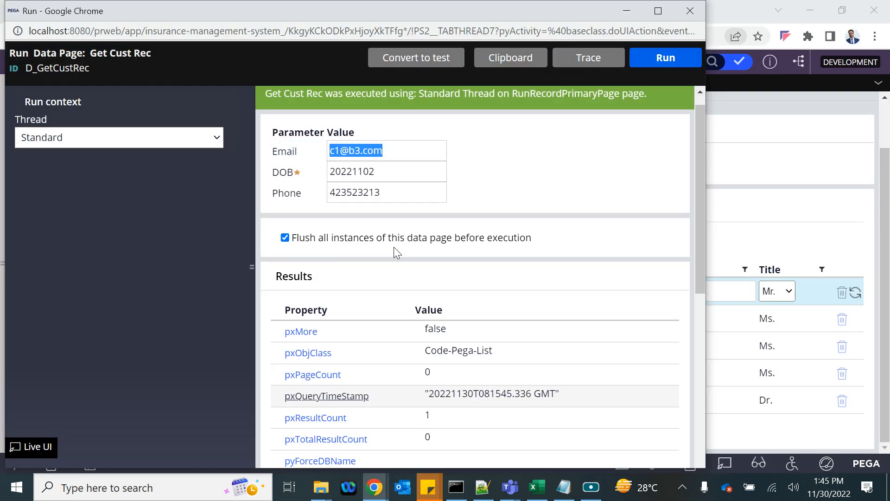
left_click(763, 179)
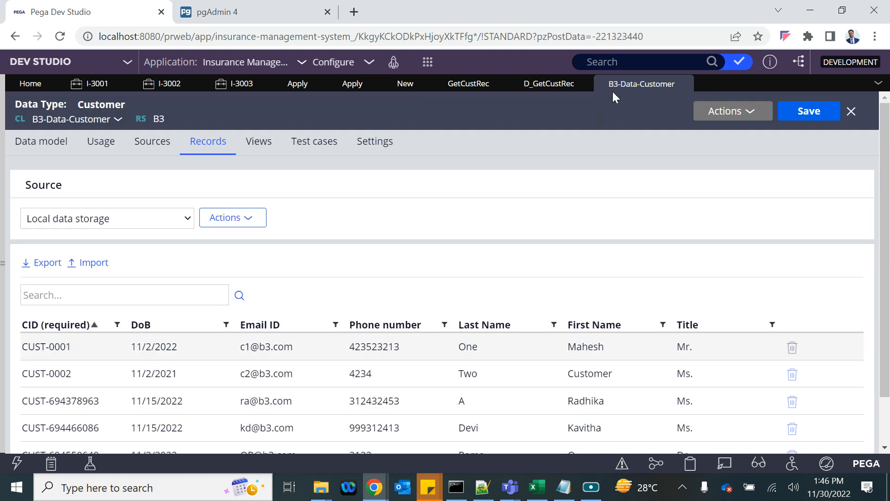
left_click(392, 87)
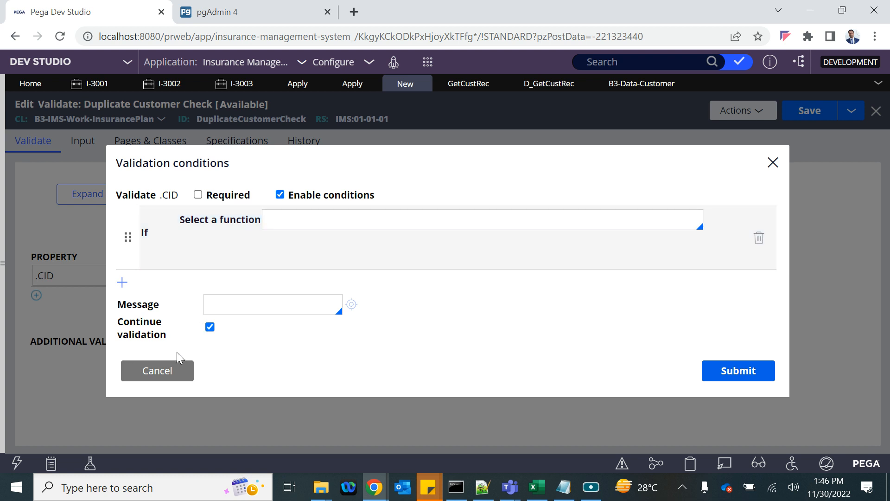
left_click(165, 374)
left_click(241, 276)
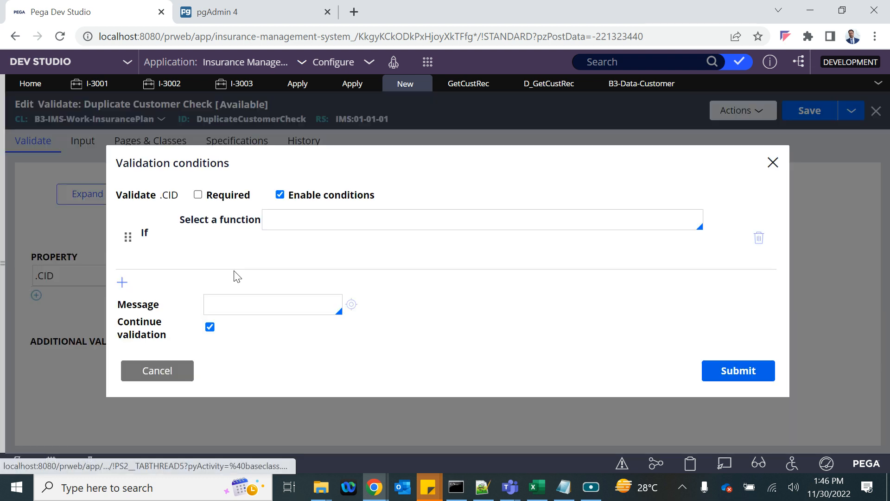
left_click(281, 218)
key("Down")
key("Down")
key("Down")
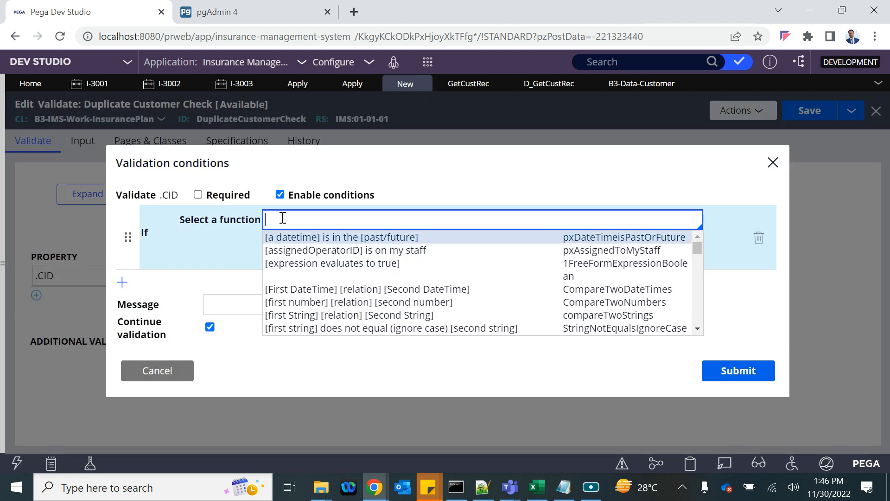
key("Return")
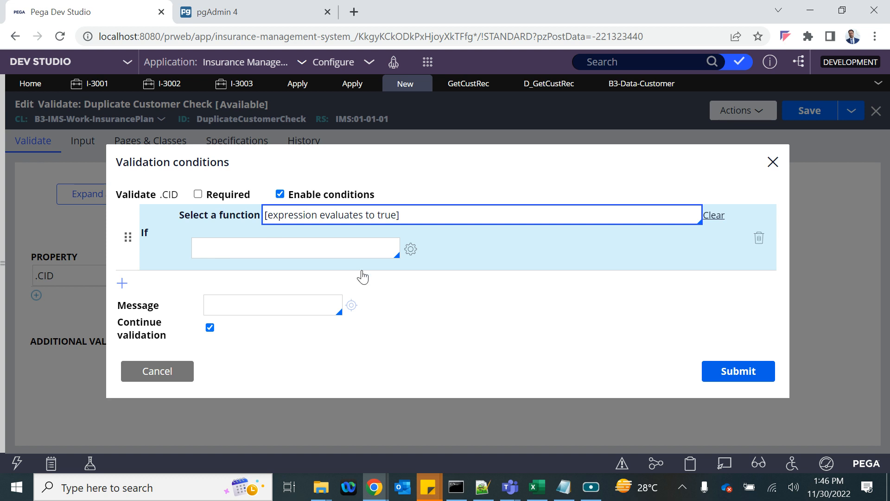
left_click(412, 254)
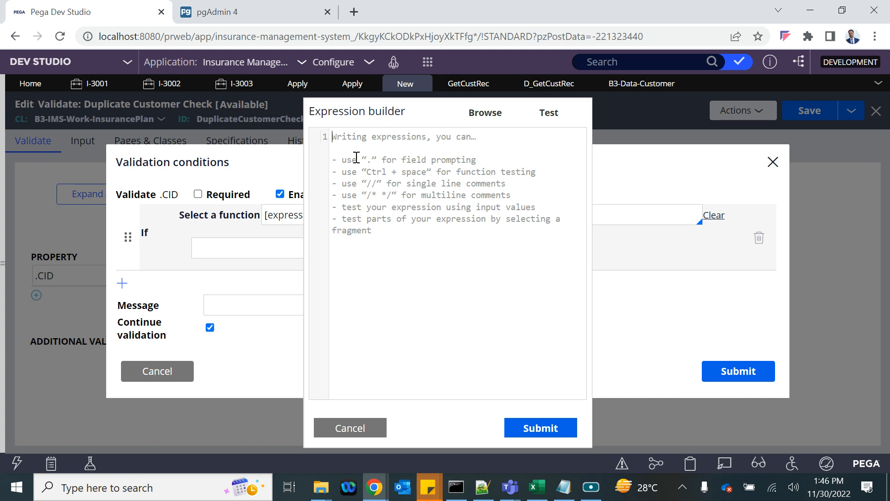
- Copy the data page ID D_GetCustRec into the condition expression
left_click(543, 86)
left_click(130, 200)
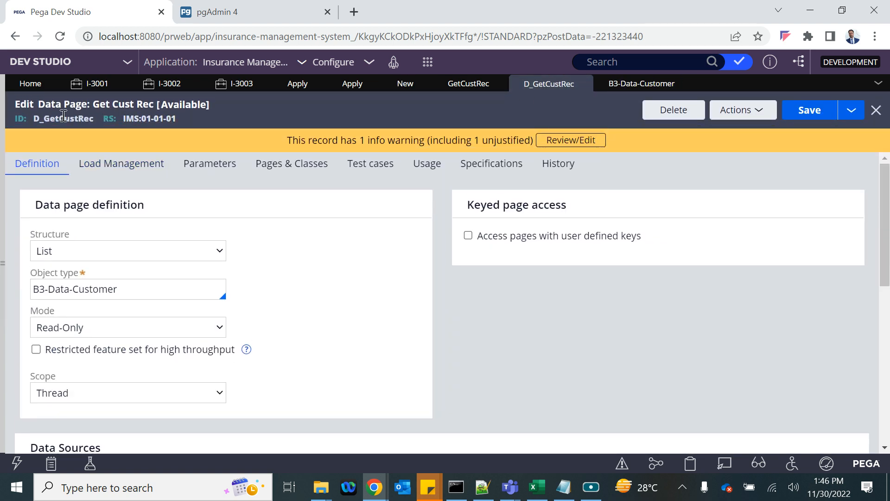
double_click(64, 117)
key("ctrl+c")
key("alt+Tab")
key("alt+Tab")
left_click(399, 83)
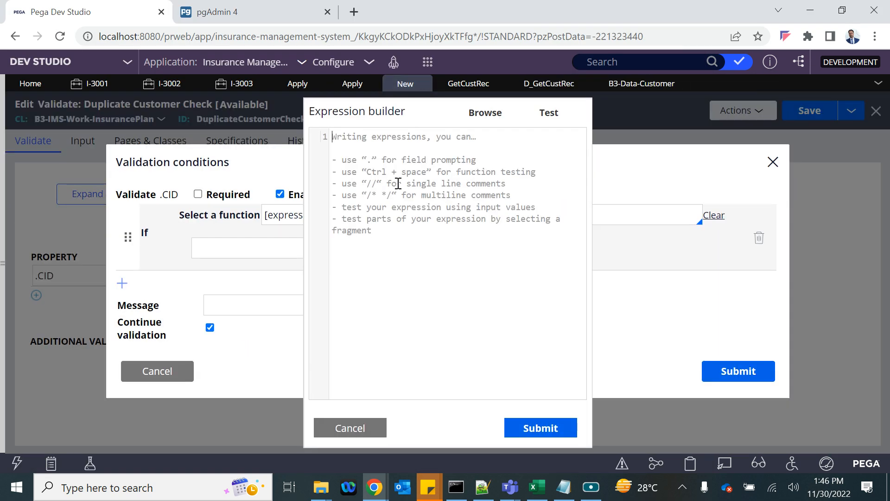
key("ctrl+v")
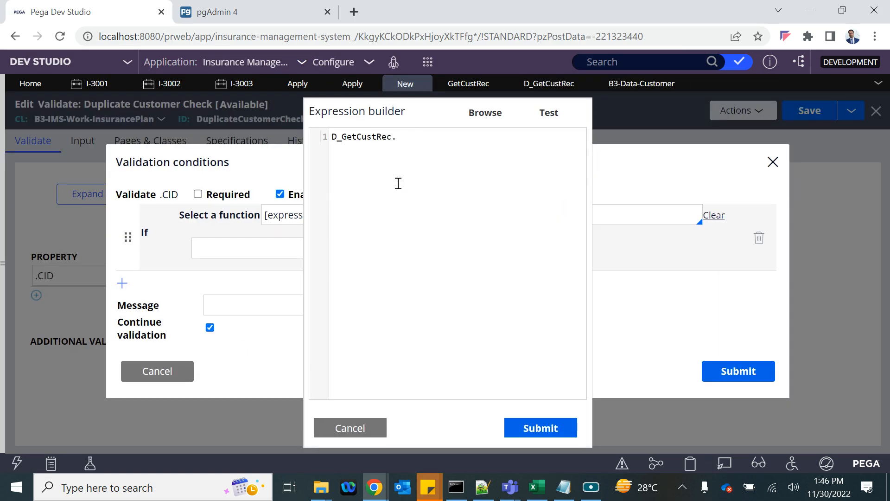
- Append pxResultCount from the run results on the same line and insert brackets [] after D_GetCustRec
mouse_move(374, 487)
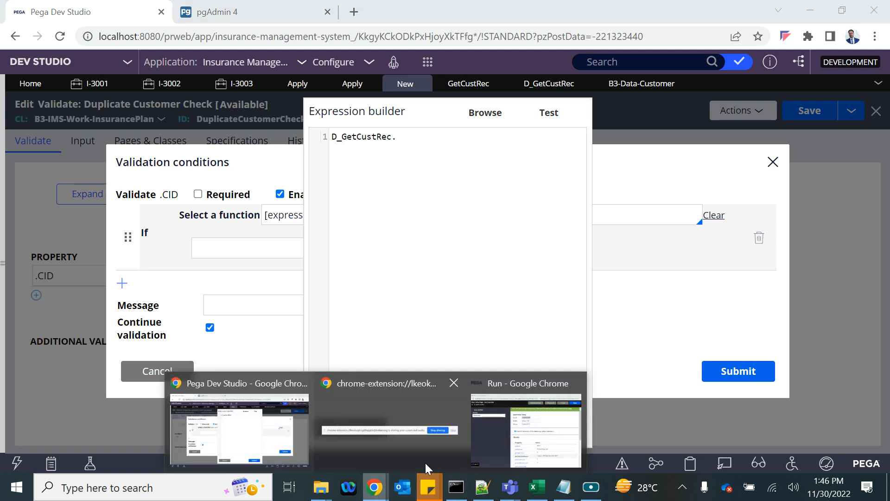
left_click(524, 417)
scroll(454, 311, "down", 2)
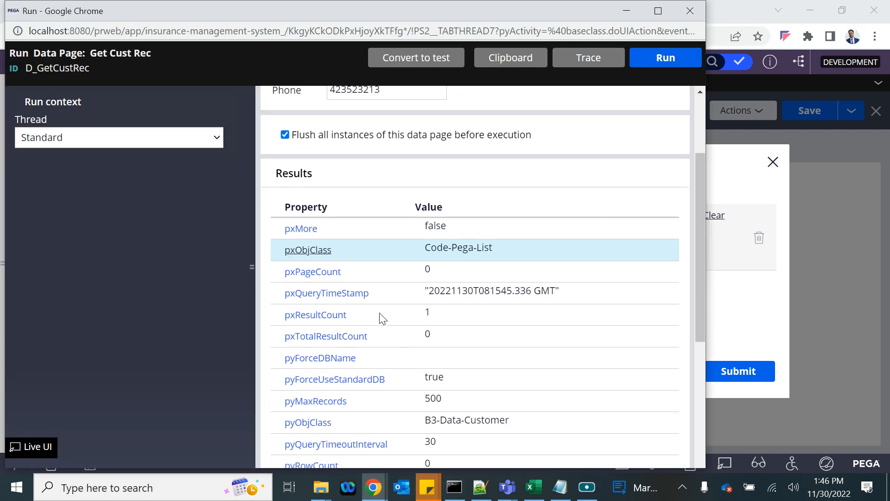
left_click_drag(356, 315, 277, 310)
key("ctrl+c")
key("alt+Tab")
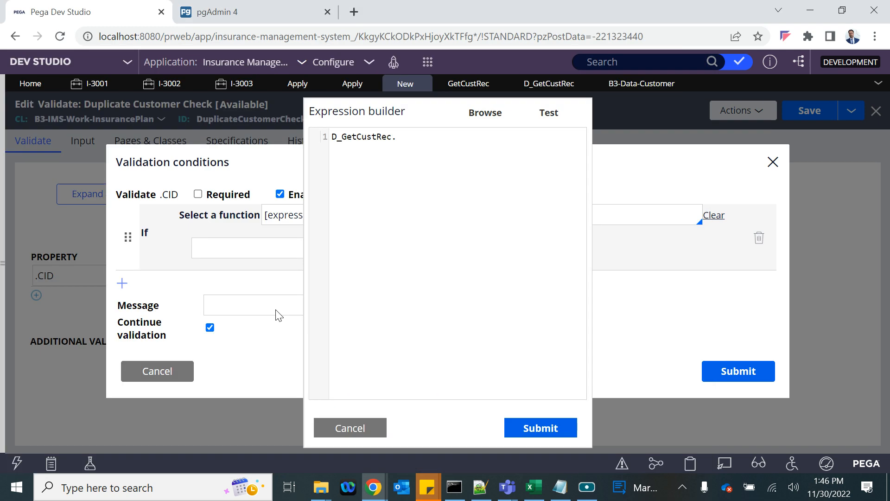
key("ctrl+v")
left_click(334, 149)
key("BackSpace")
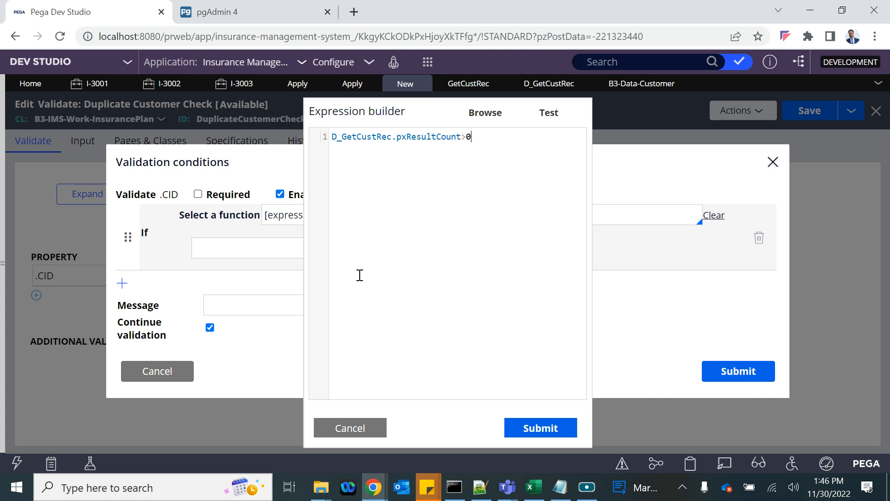
triple_click(351, 140)
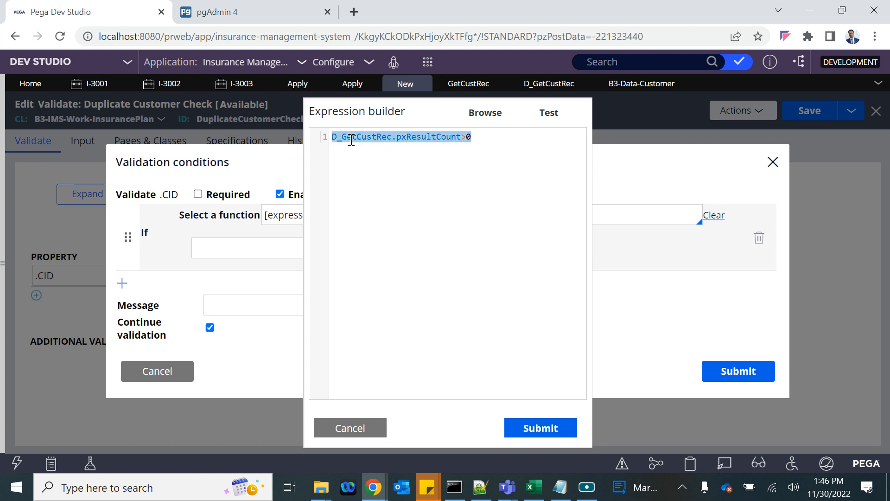
left_click(393, 138)
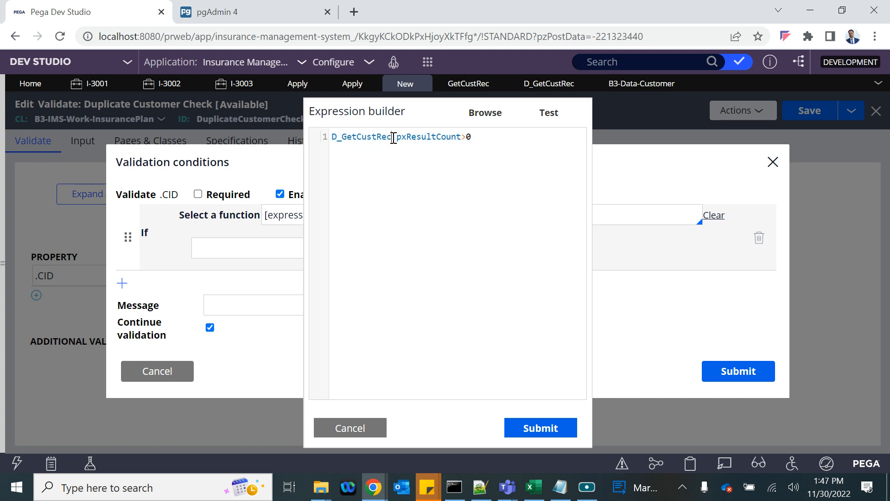
type("[]")
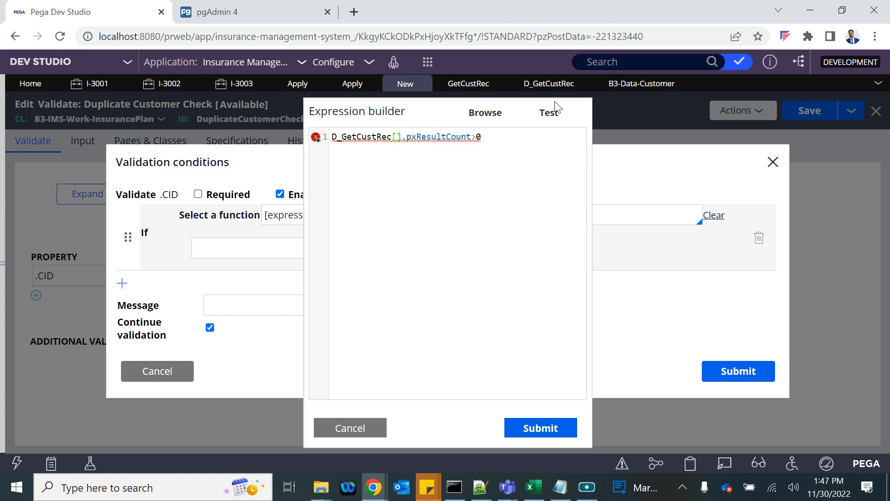
- Check D_GetCustRec's Parameters tab and copy the DOB parameter name for the expression
left_click(529, 85)
left_click(165, 248)
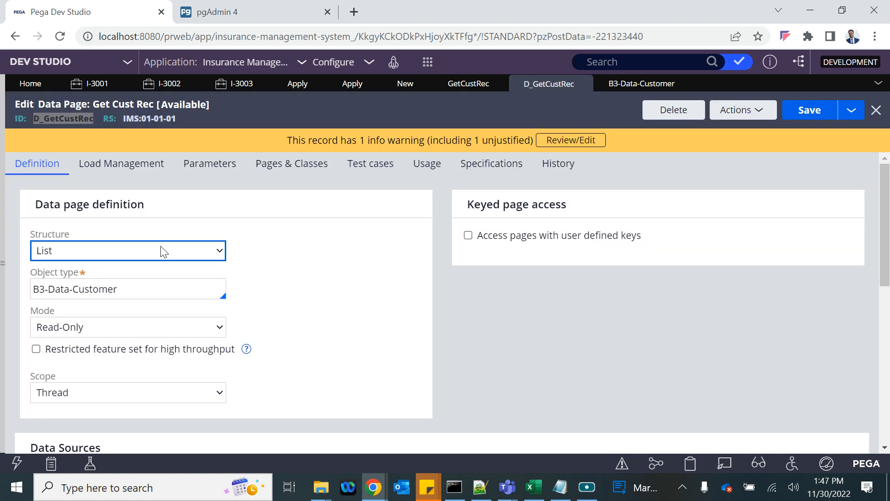
scroll(113, 211, "down", 3)
scroll(113, 211, "up", 3)
left_click(224, 163)
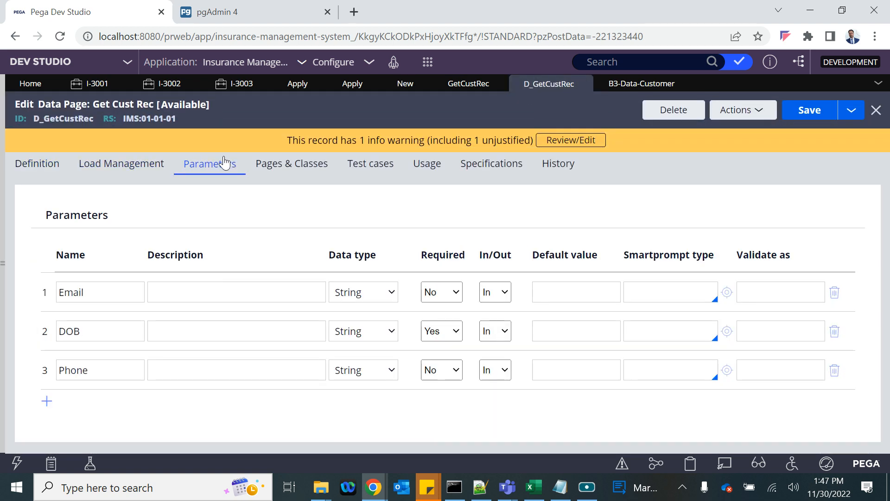
left_click(68, 331)
double_click(67, 331)
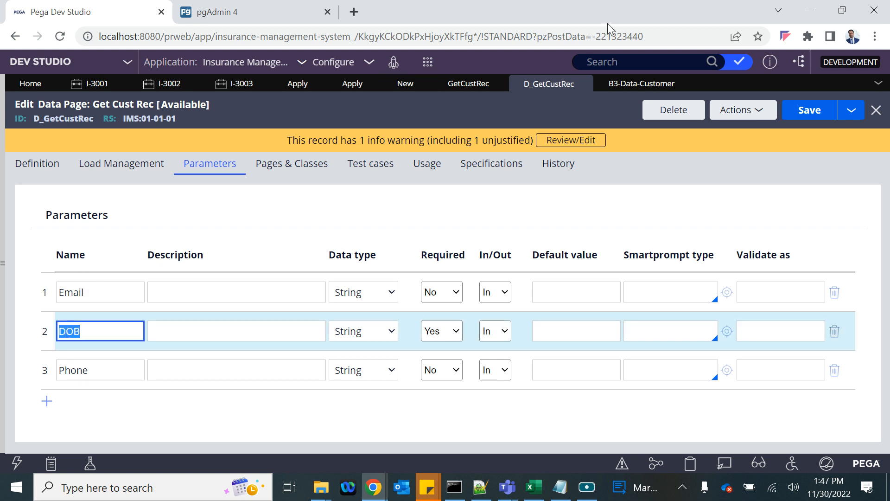
left_click(405, 84)
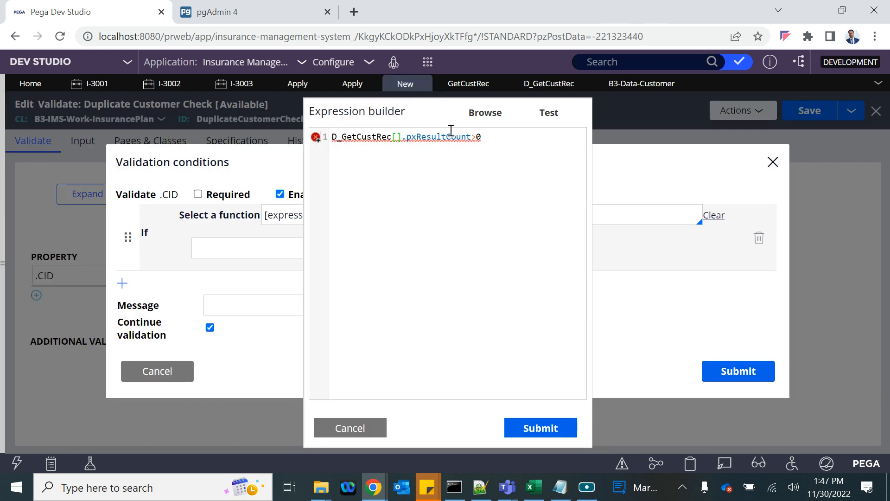
type(".CID")
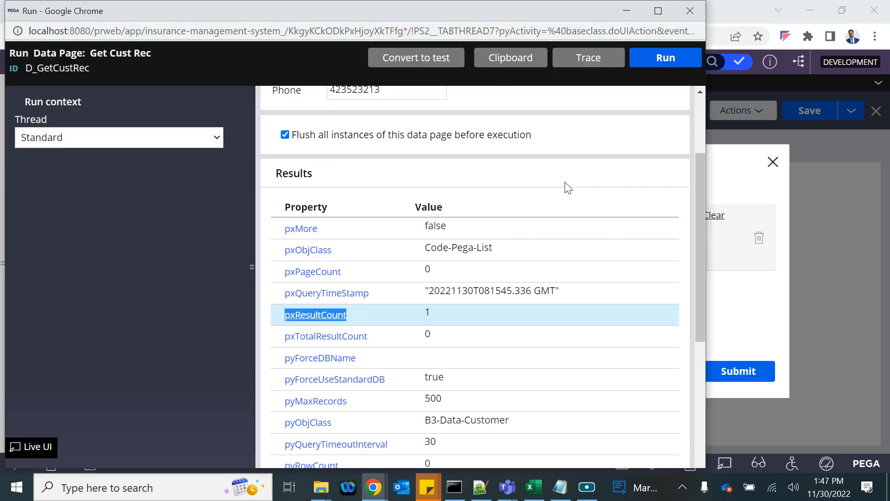
- Copy the Email parameter name and paste it after DOB inside the brackets
key("alt+Tab")
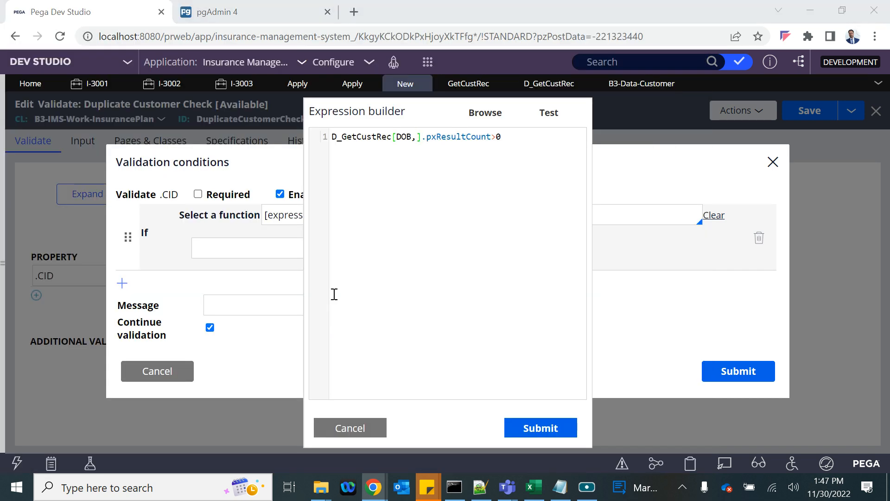
key("alt+Tab")
key("Tab")
key("alt+Tab")
key("Tab")
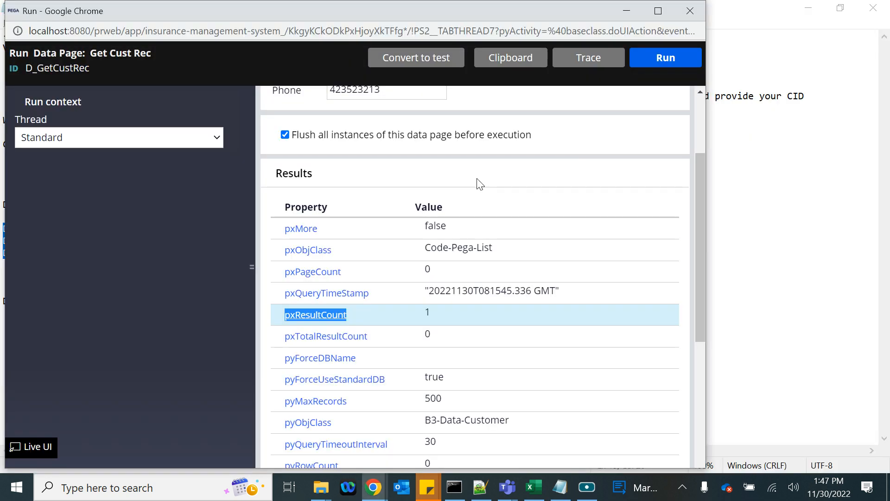
key("alt+Tab")
key("Tab")
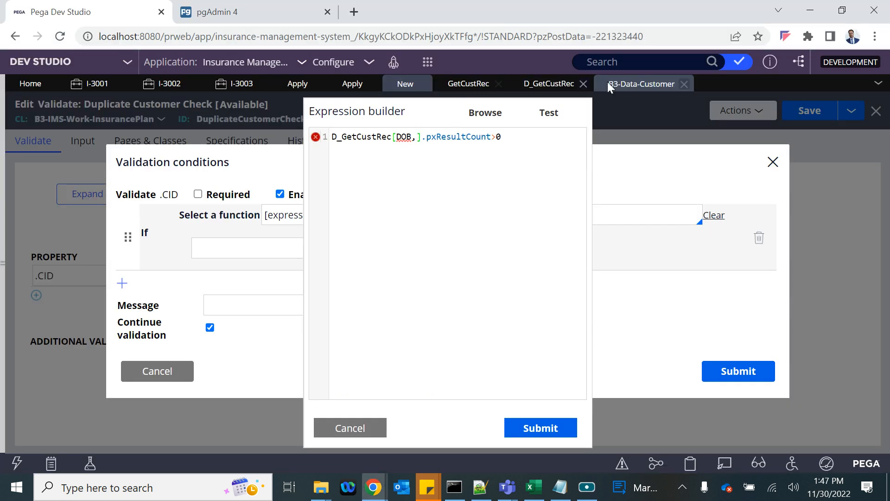
left_click(547, 83)
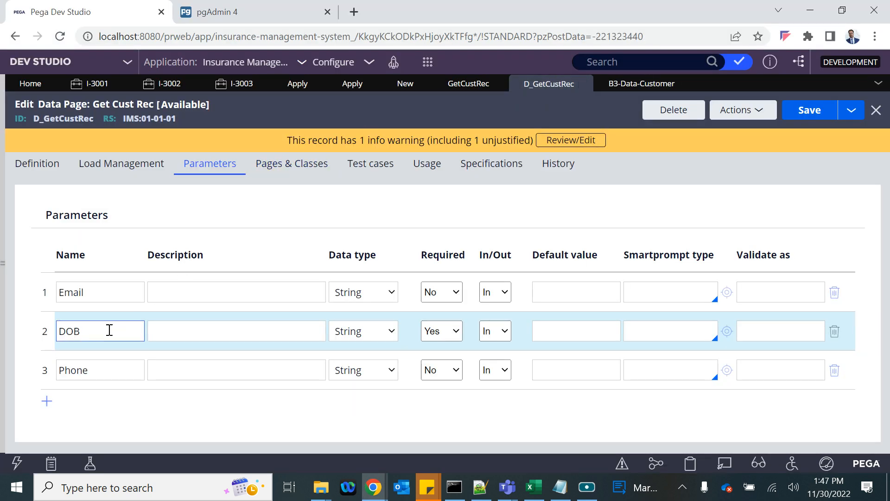
double_click(74, 292)
key("ctrl+c")
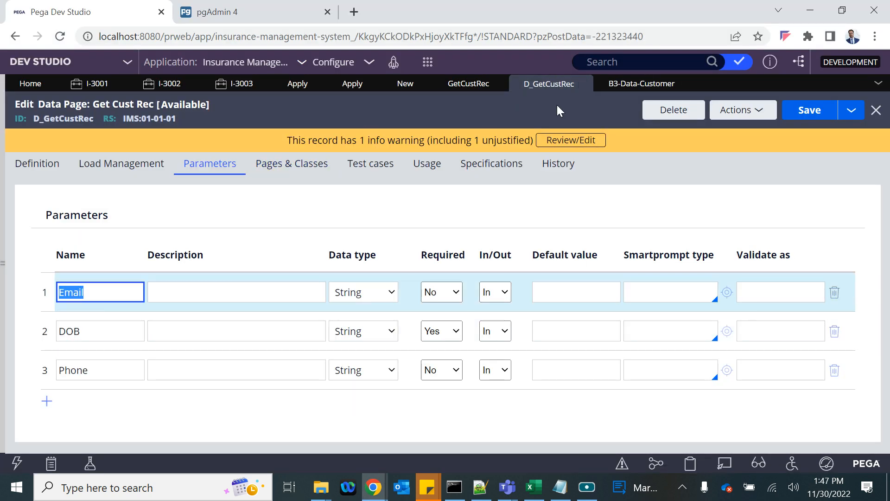
left_click(396, 82)
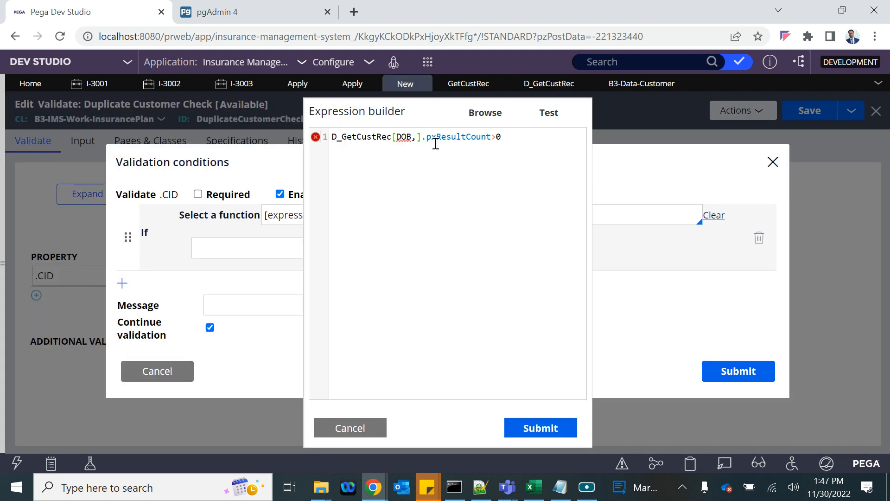
key("ctrl+v")
key("ctrl+z")
key("ctrl+v")
- Add Phone to the list and put a colon after DOB, Email and Phone
type(", Phone")
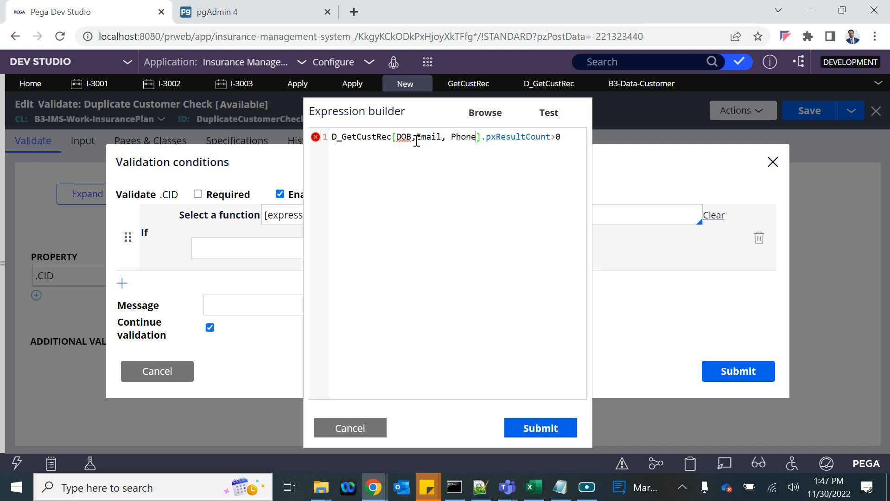
left_click(449, 136)
key("BackSpace")
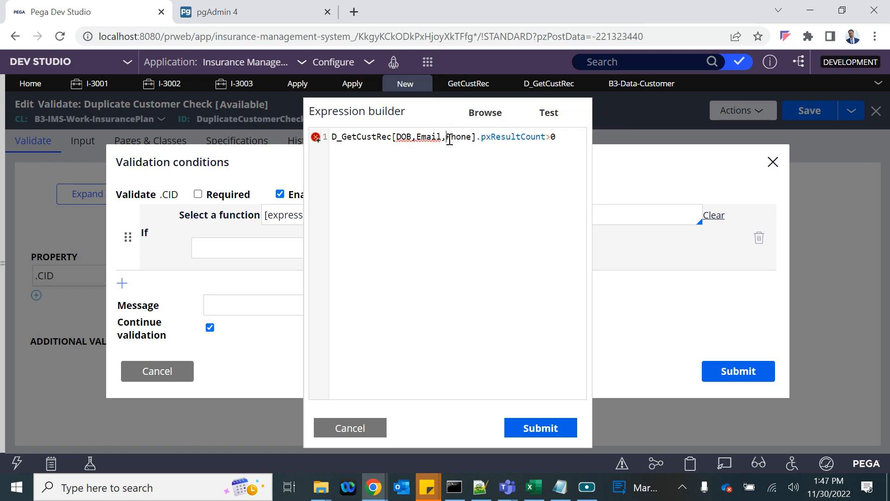
left_click(412, 137)
type(":")
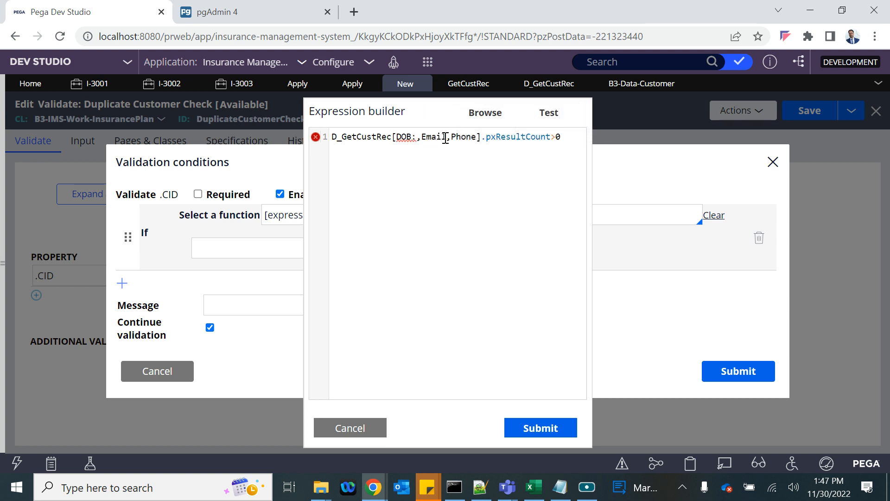
left_click(447, 137)
type(":")
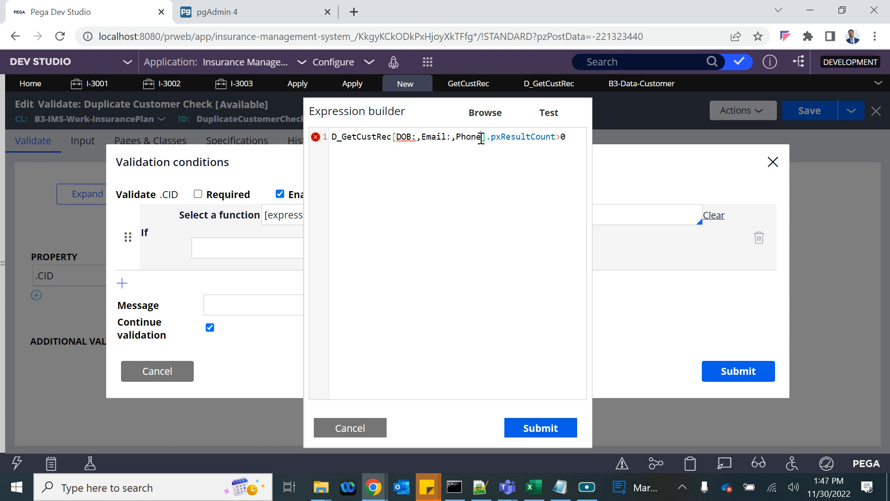
left_click(481, 136)
type(":")
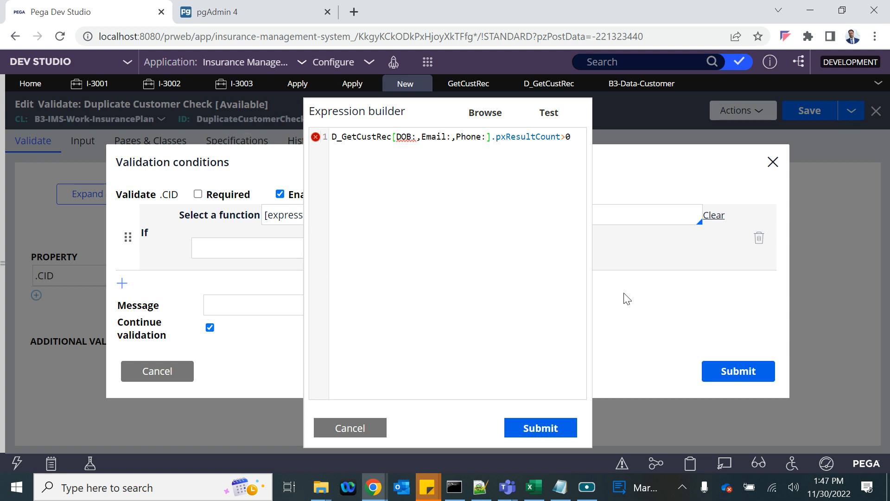
- In case I-3003's Clipboard viewer, inspect the D_NewCustomer page and its parameter values and copy its name
left_click(229, 87)
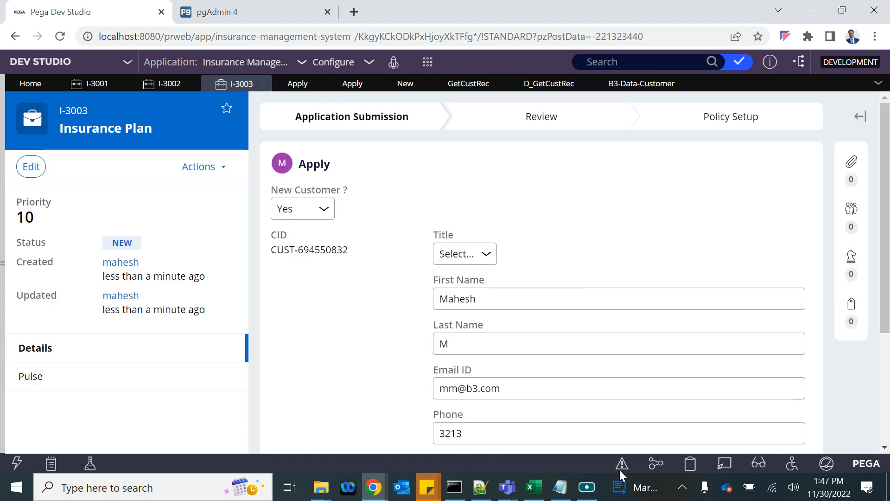
left_click(691, 463)
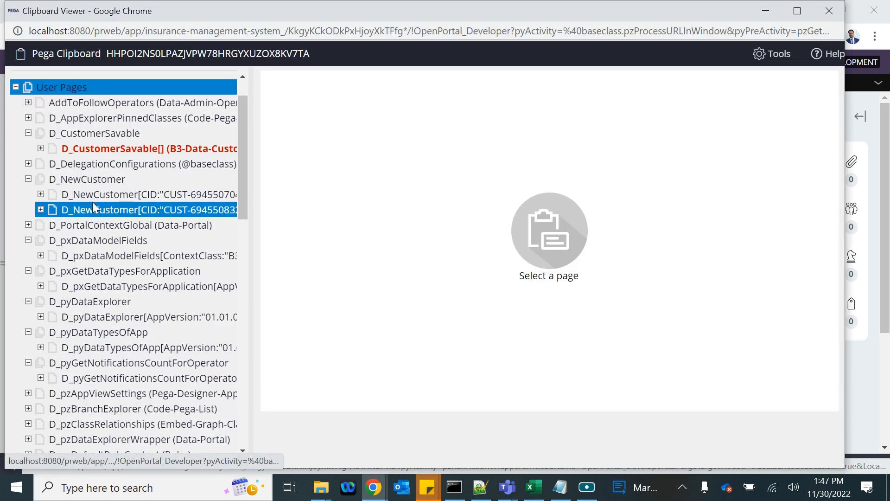
left_click(93, 199)
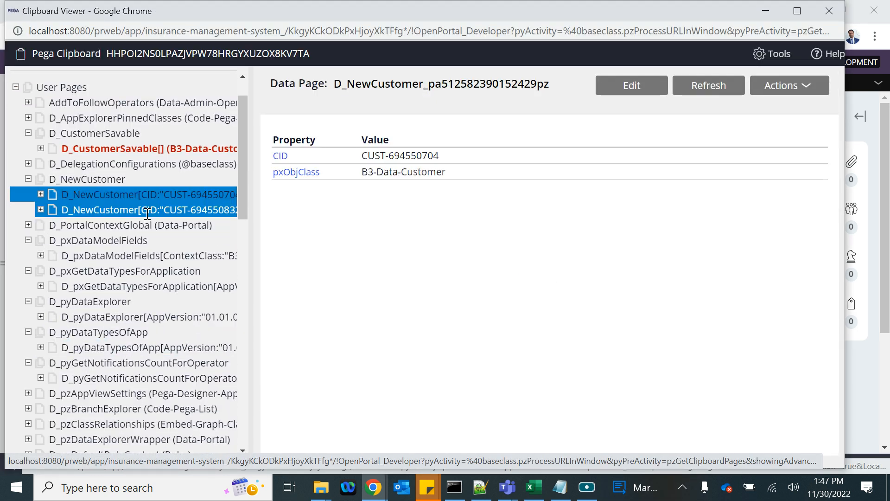
left_click(40, 194)
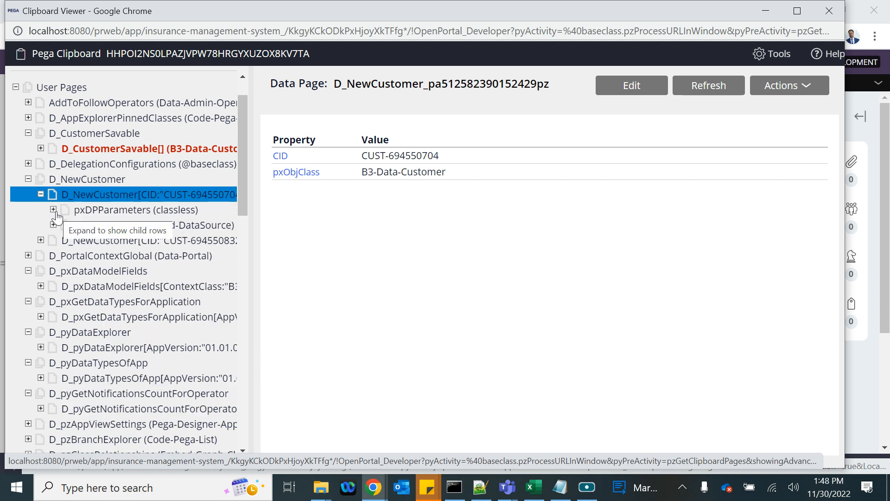
left_click(55, 208)
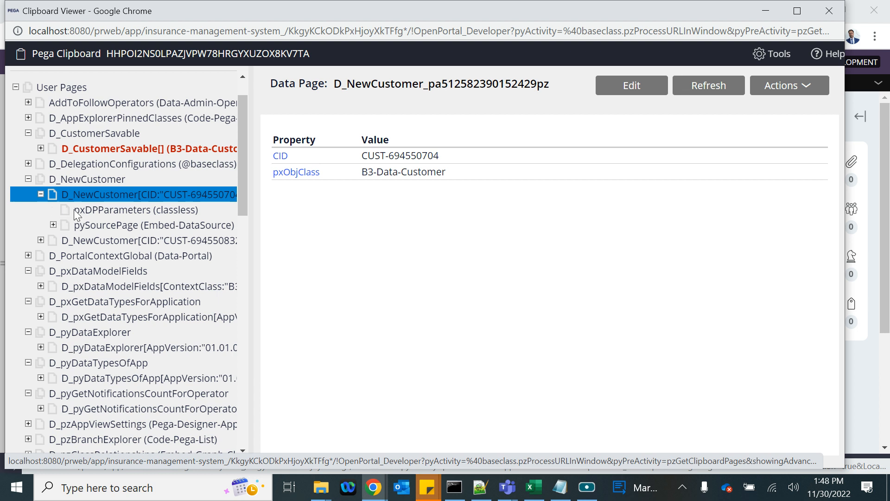
left_click(121, 210)
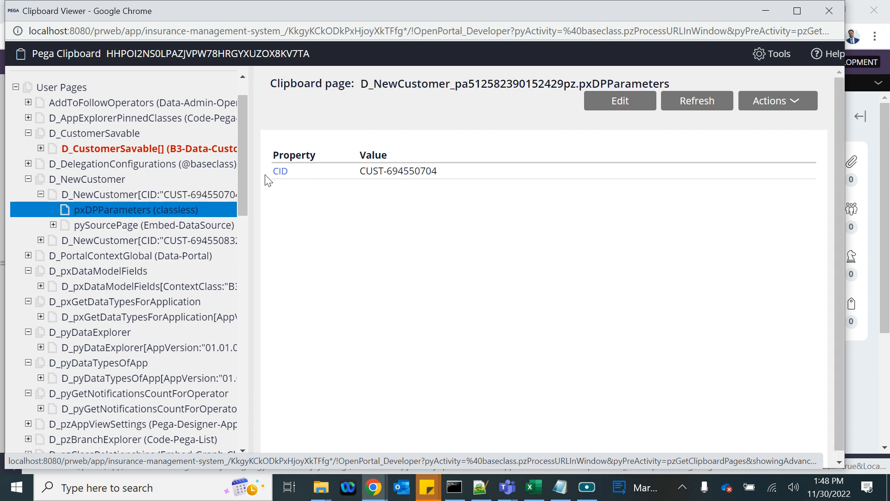
left_click(139, 194)
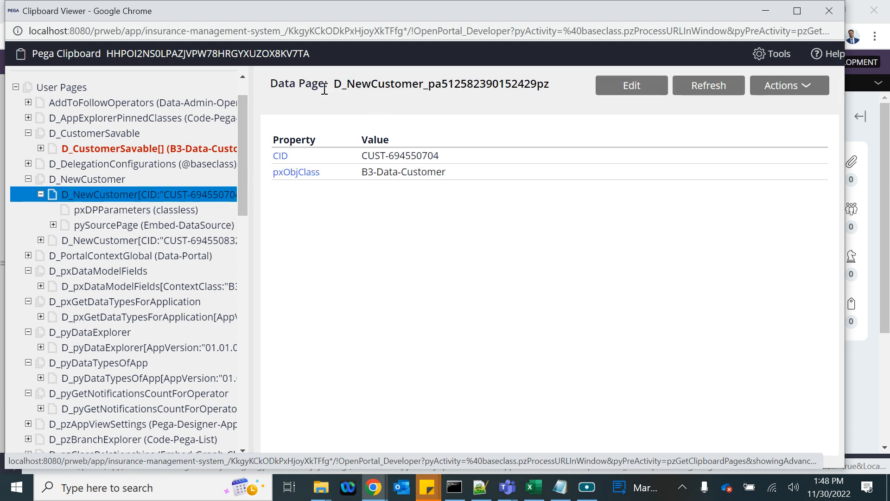
left_click_drag(332, 85, 424, 84)
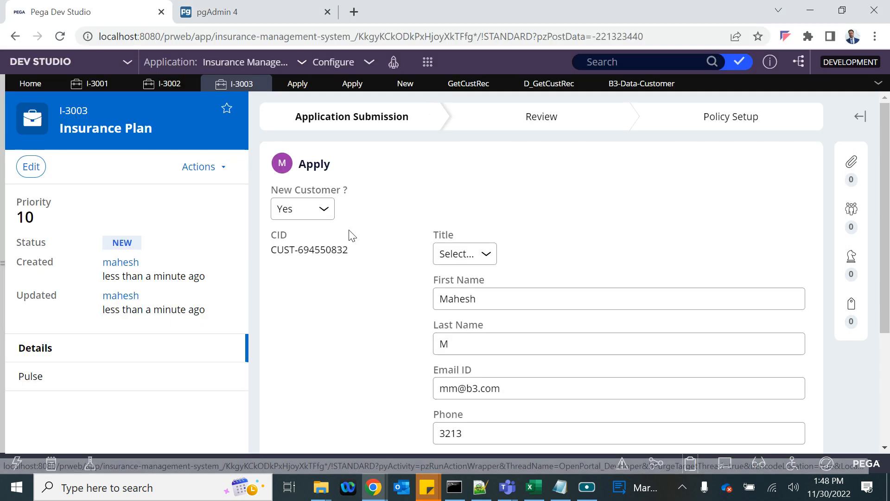
- Paste D_NewCustomer onto line 5 of the validation expression draft
key("alt+Tab")
key("Tab")
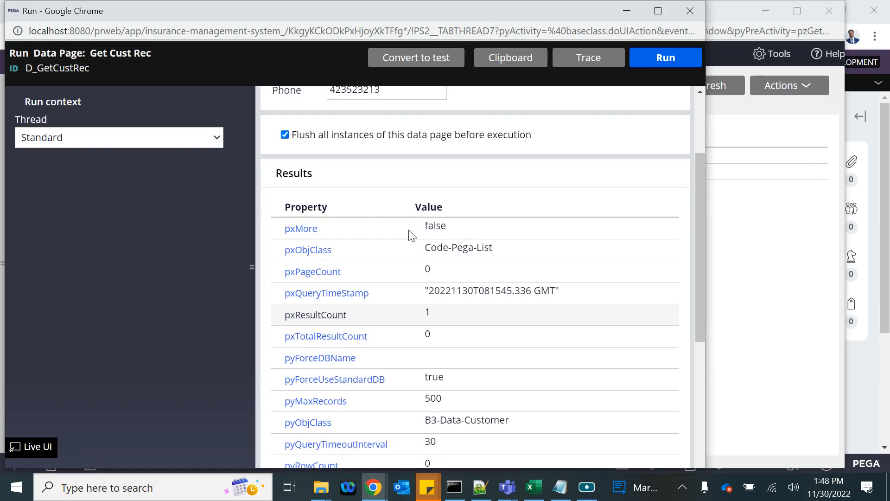
key("alt+Tab")
key("Tab")
key("alt+Tab")
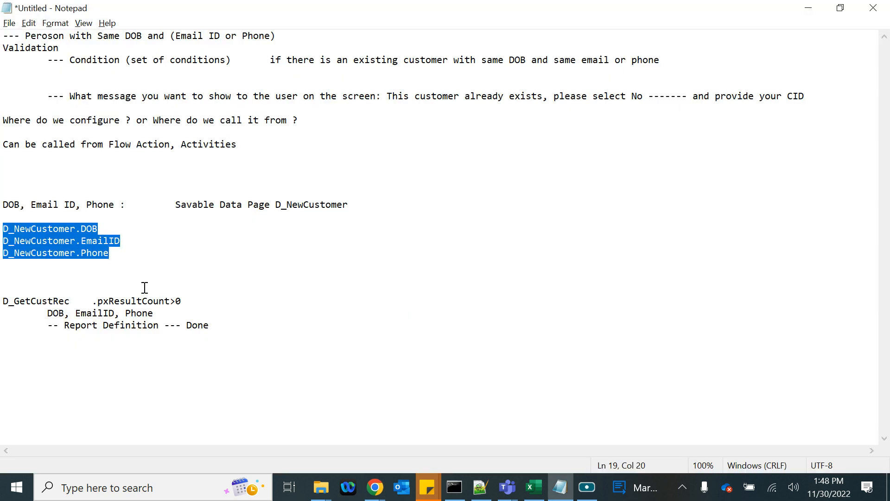
key("alt+Tab")
key("Tab")
key("Tab")
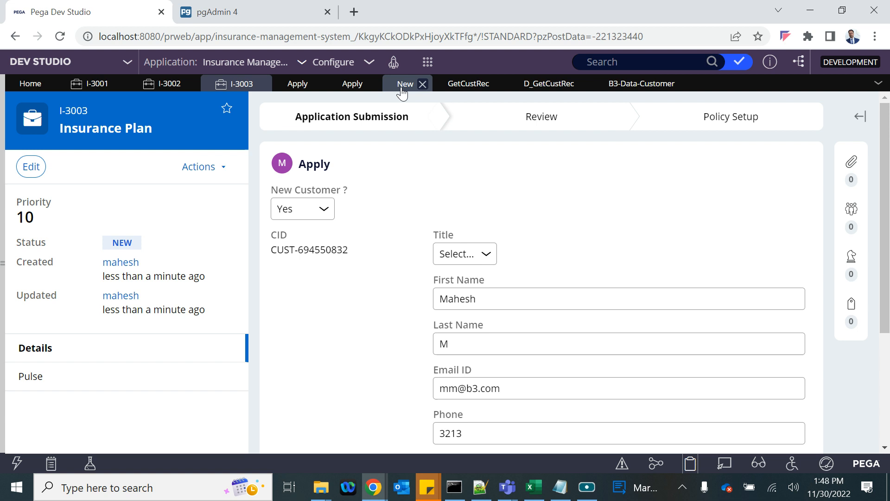
left_click(402, 84)
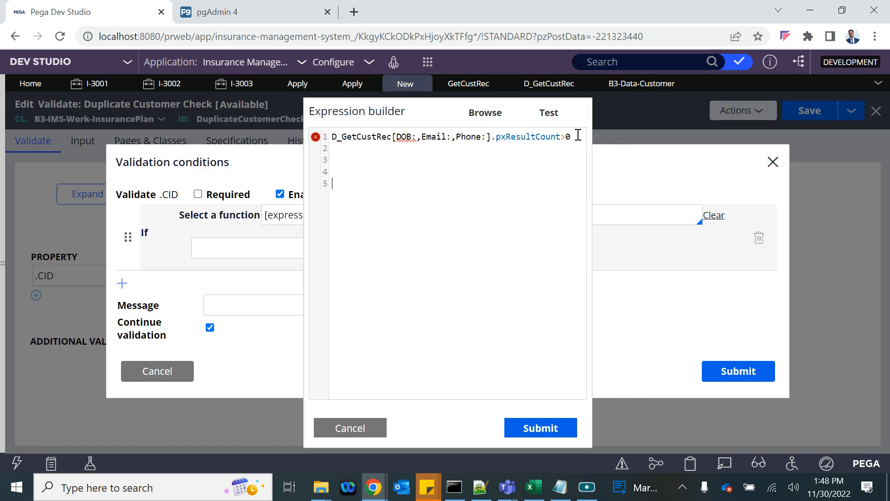
key("ctrl+v")
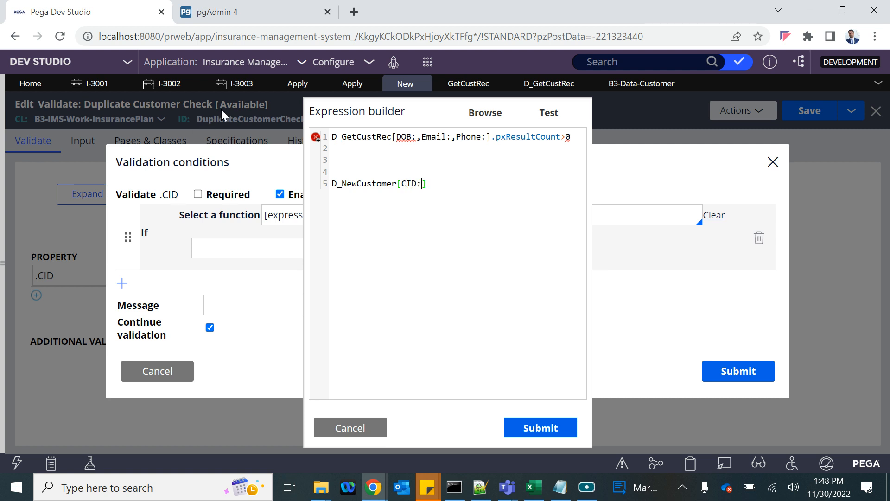
- Check pyWorkPage's CID property in I-3003's Clipboard viewer, then close the viewer
left_click(234, 84)
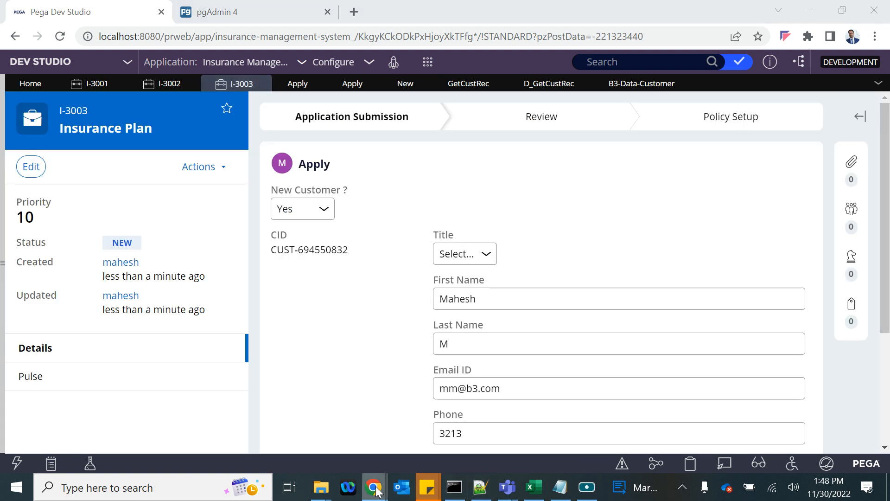
mouse_move(374, 489)
left_click(577, 419)
scroll(82, 345, "down", 10)
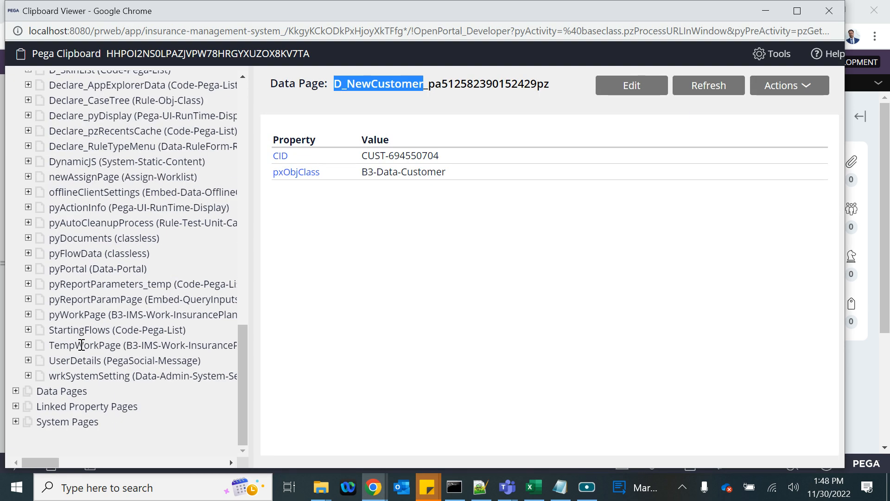
left_click(68, 302)
left_click(64, 308)
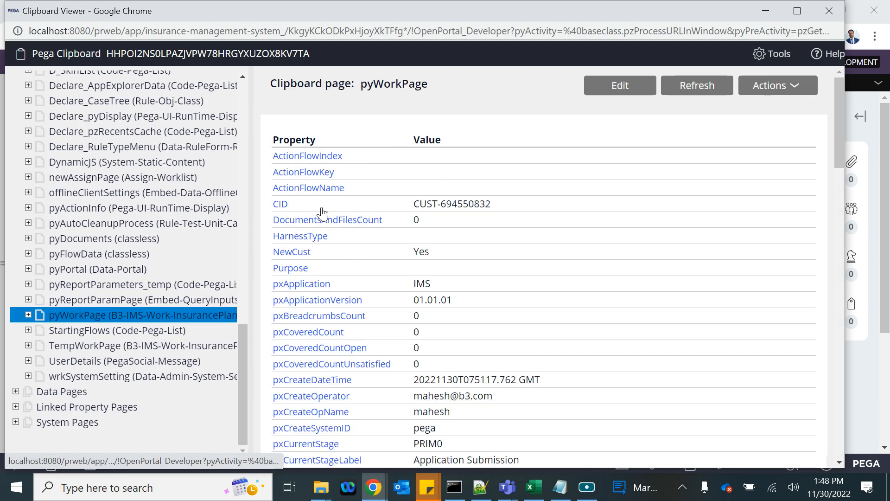
double_click(277, 206)
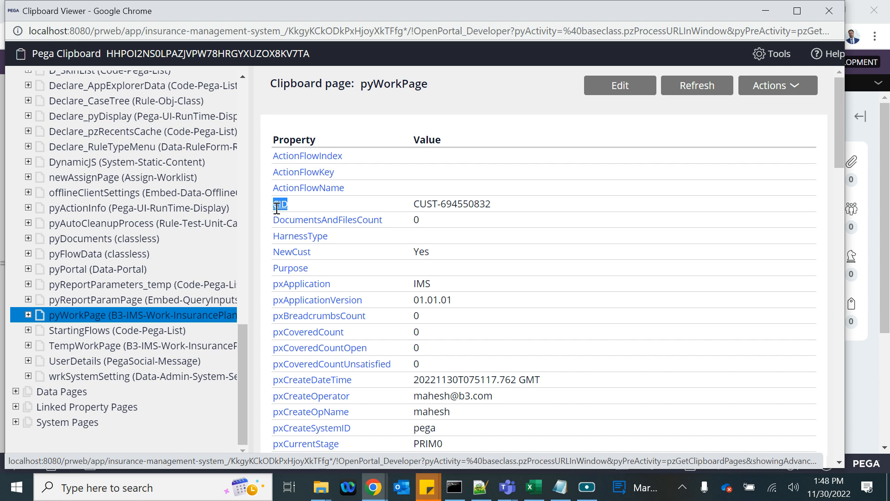
left_click(819, 19)
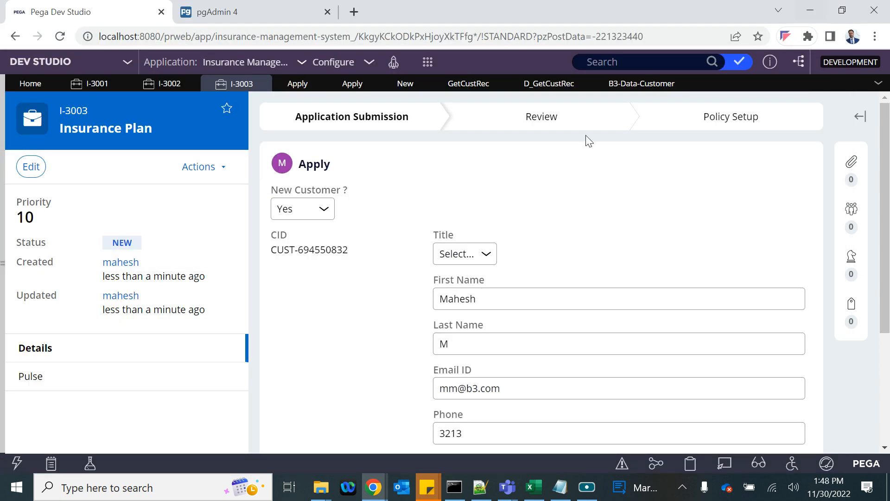
key("alt+Tab")
key("alt+Tab")
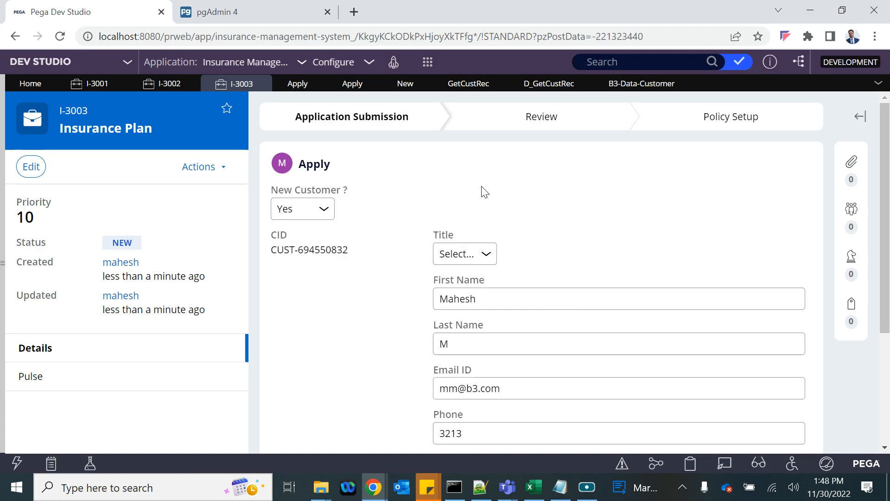
- Build the D_NewCustomer[CID:.CID].DoB reference on line 5 after checking D_GetCustRec and the Customer records
left_click(405, 84)
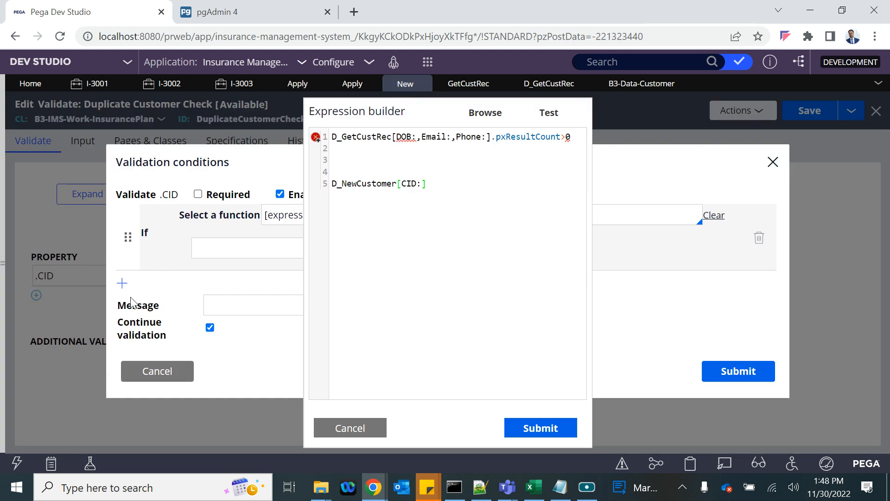
type("CID")
left_click(454, 184)
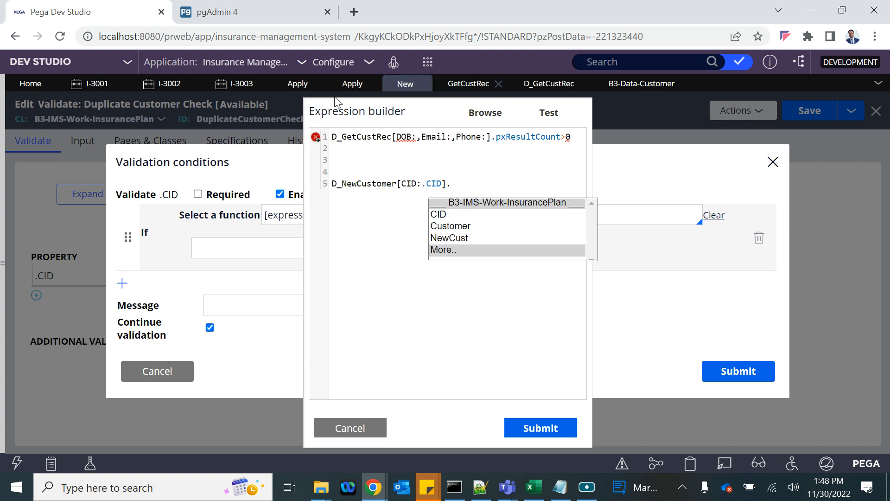
left_click(623, 84)
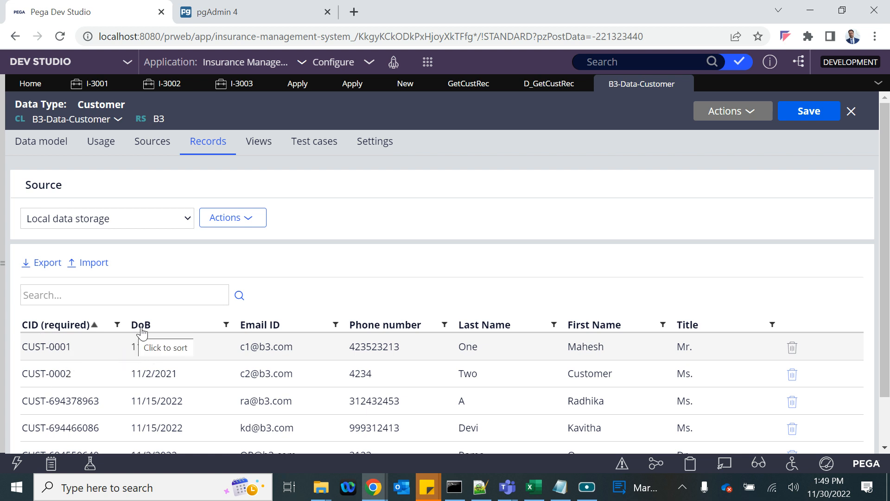
left_click(551, 84)
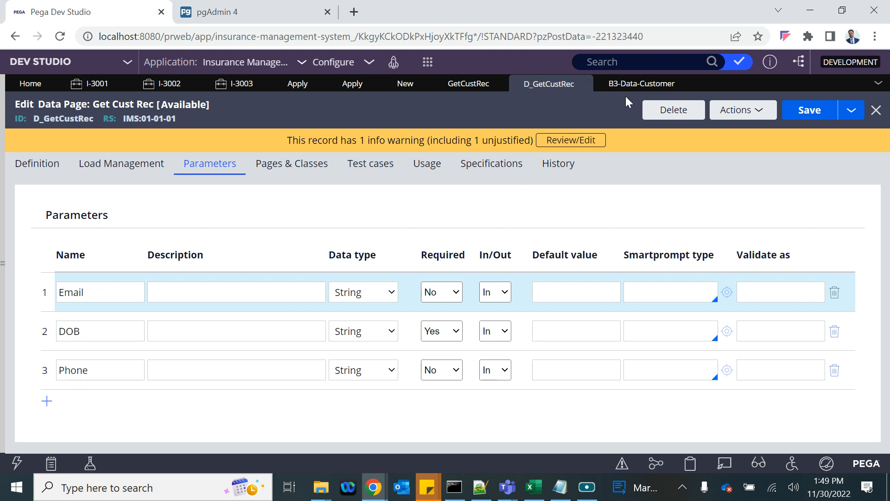
left_click(406, 84)
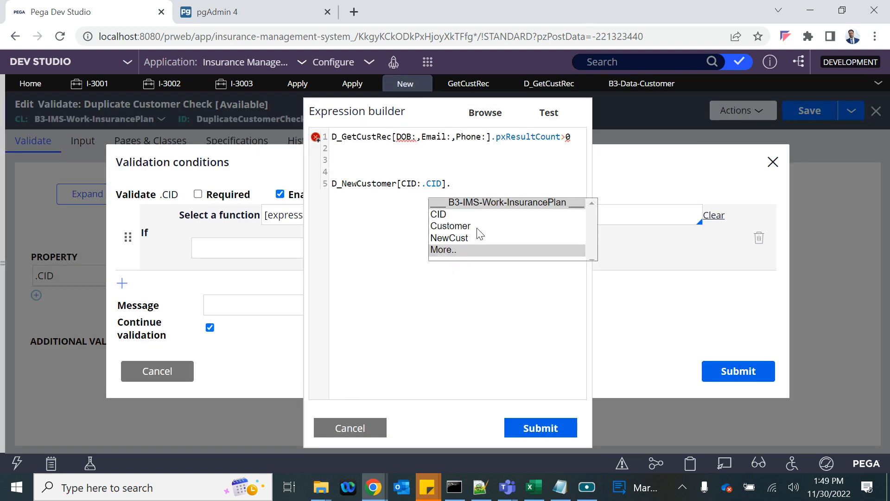
left_click(453, 182)
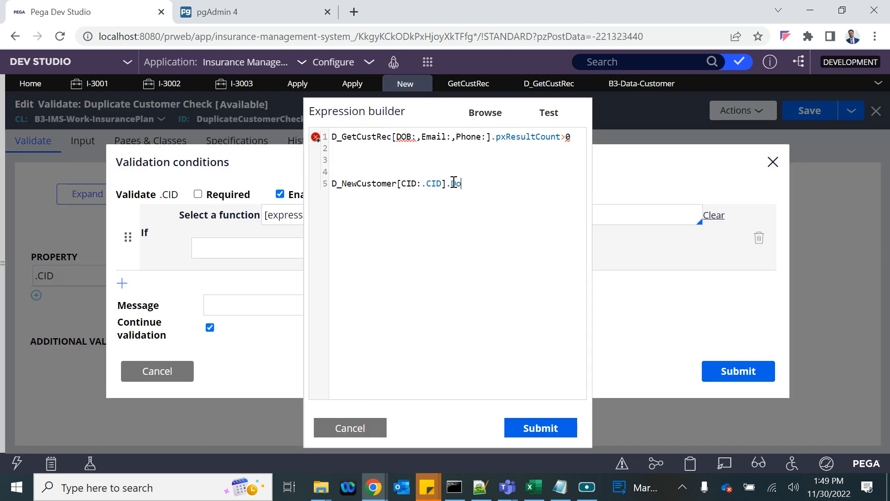
- Pass D_NewCustomer[CID:.CID].DoB as DOB and D_NewCustomer[CID:.CID].Email as Email in line 1
left_click_drag(476, 182, 335, 186)
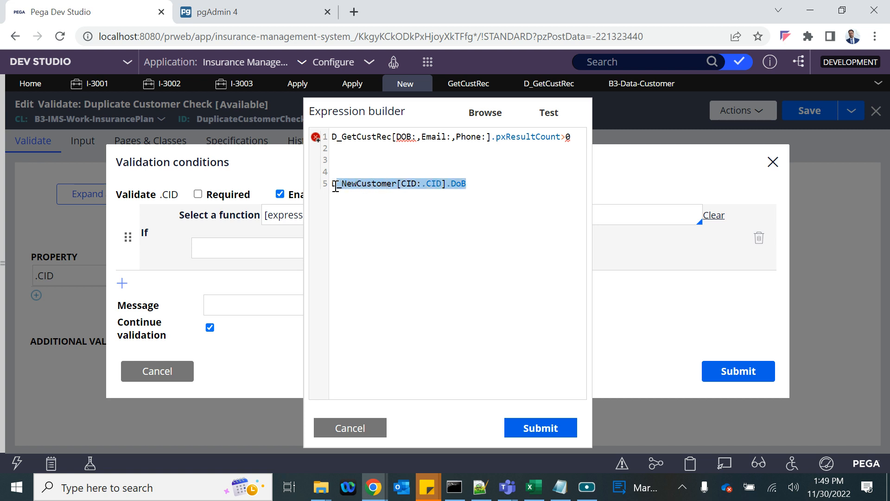
key("ctrl+c")
left_click(417, 137)
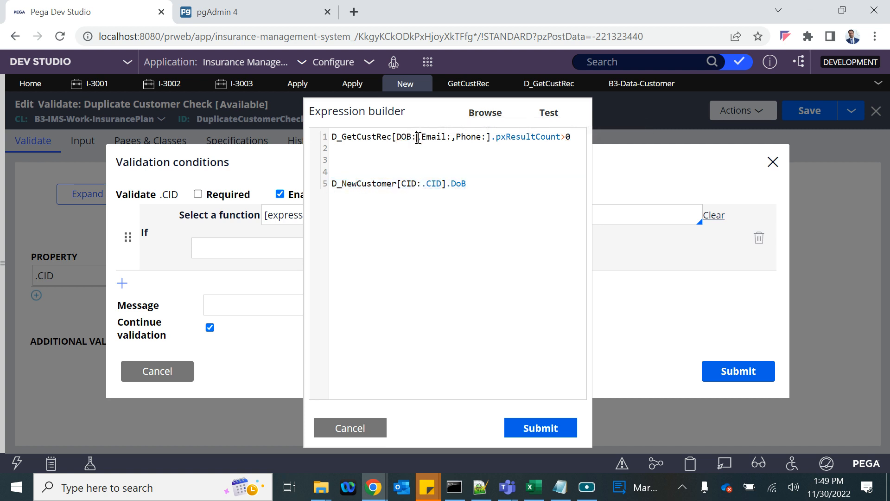
key("ctrl+v")
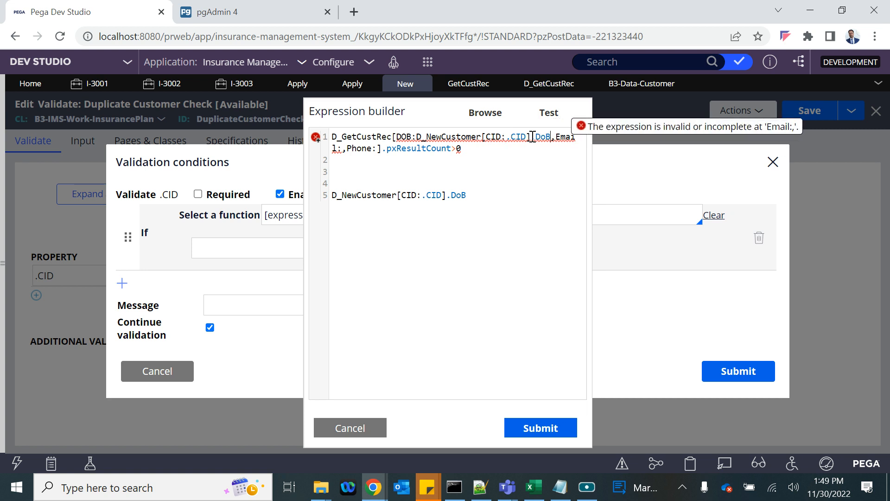
left_click(342, 149)
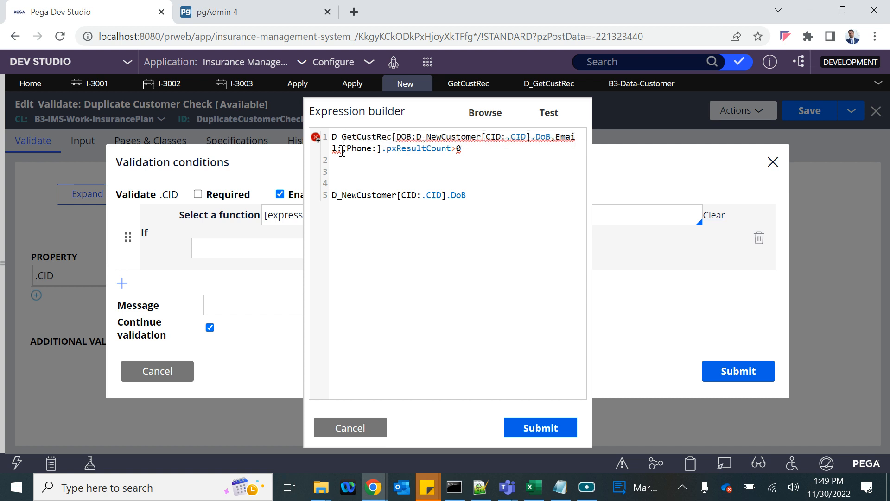
key("ctrl+v")
key("BackSpace")
key("BackSpace")
key("BackSpace")
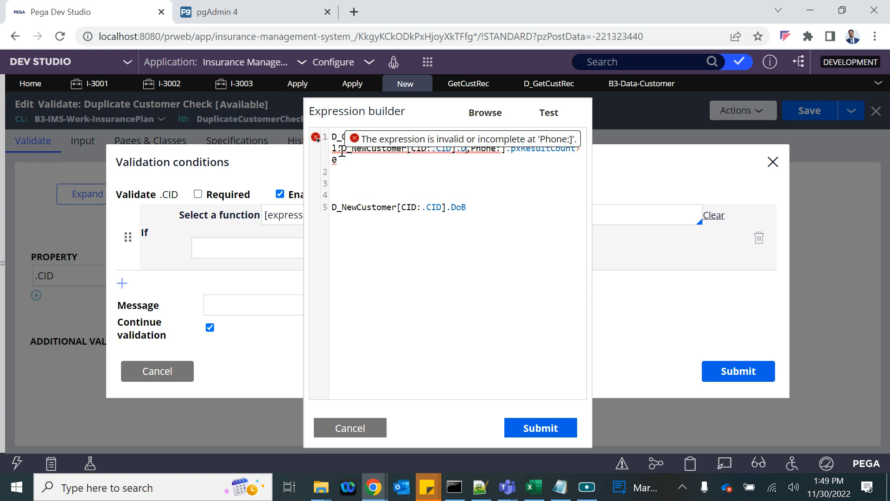
type("Email")
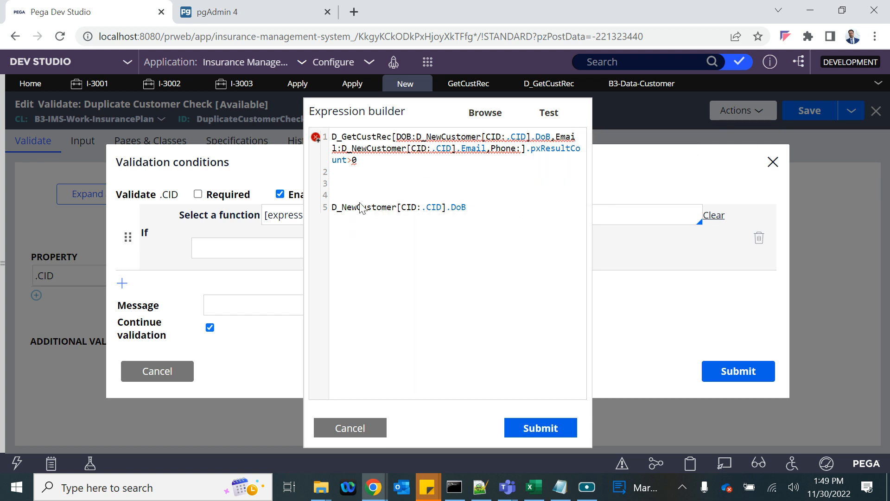
- Review the D_GetCustRec data page's source definition and the Customer data type records
key("alt+Tab")
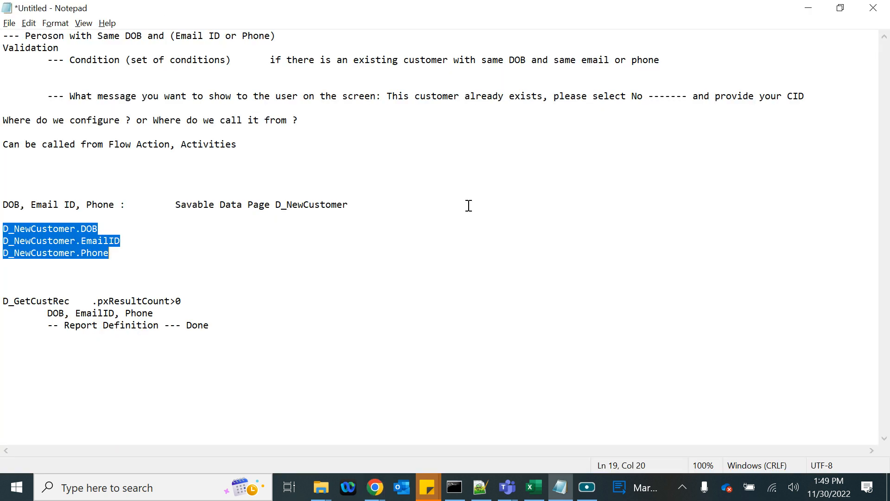
key("alt+Tab")
left_click(545, 85)
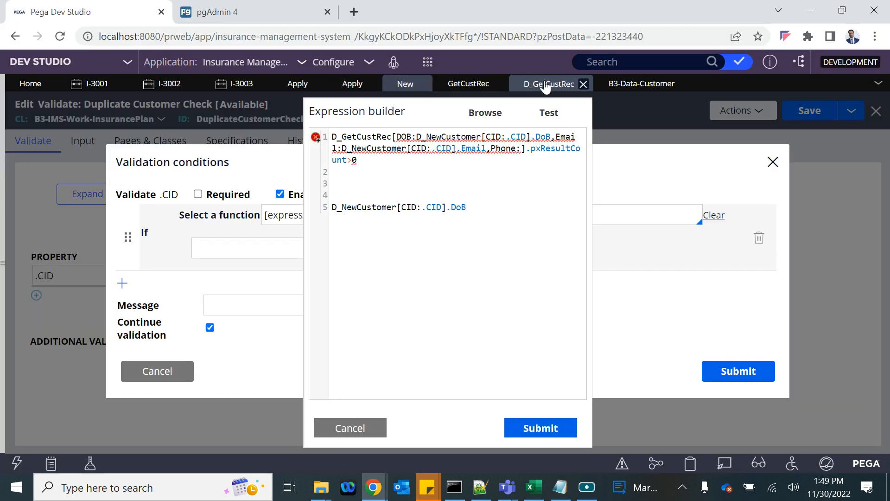
left_click(627, 85)
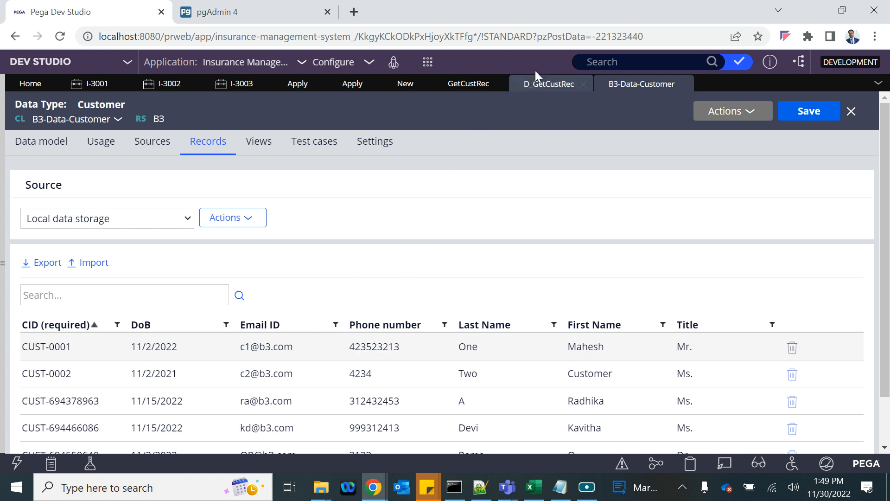
left_click(538, 84)
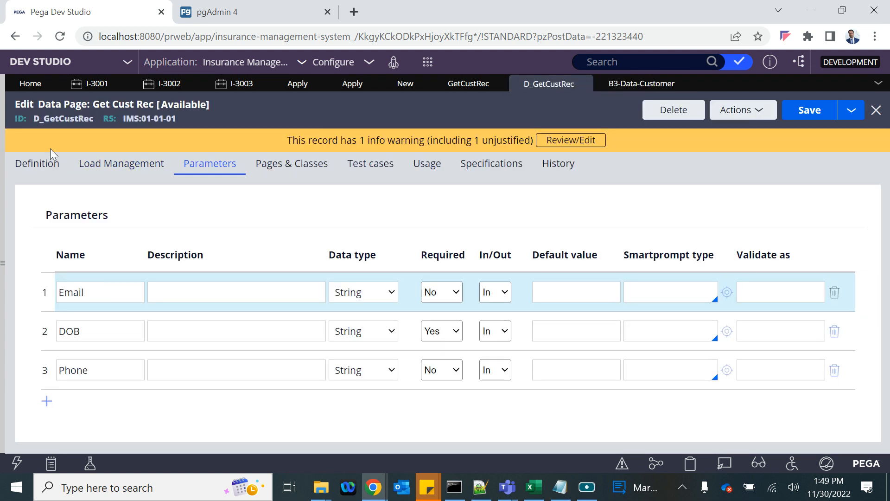
left_click(36, 163)
scroll(218, 379, "down", 10)
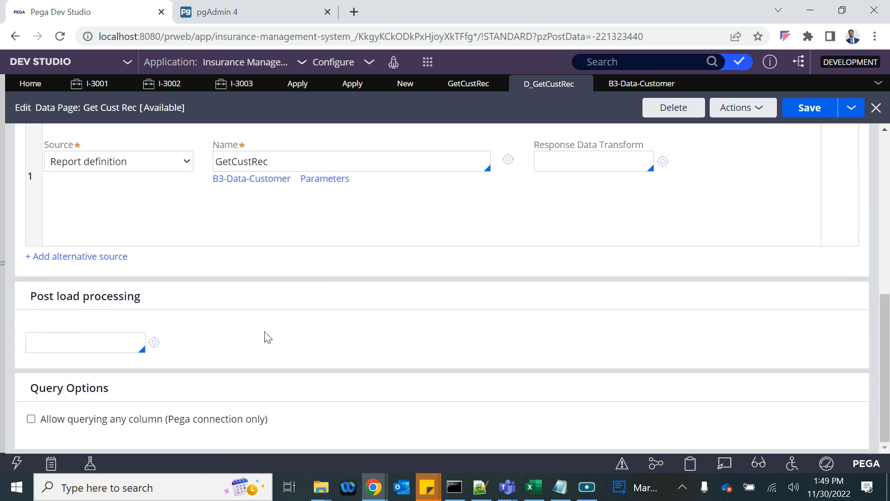
scroll(264, 335, "up", 10)
- In the GetCustRec report definition's Query filters, select F3's .PhoneNumber column
left_click(465, 85)
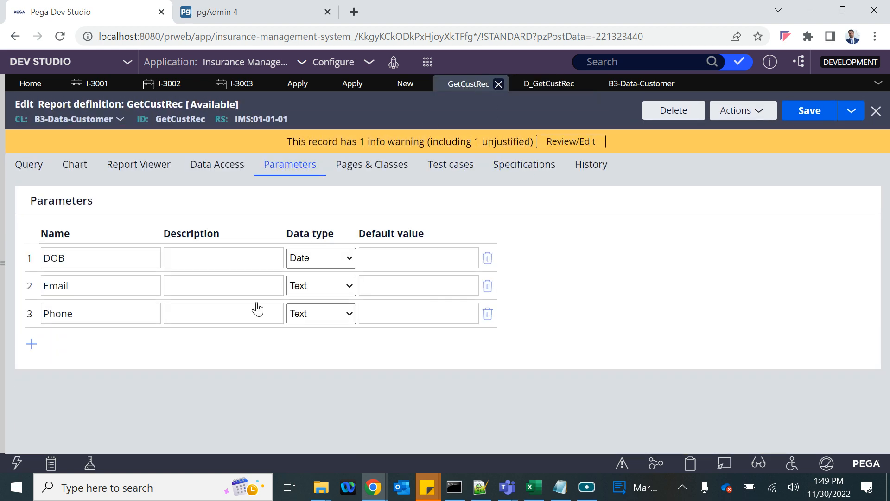
left_click(28, 165)
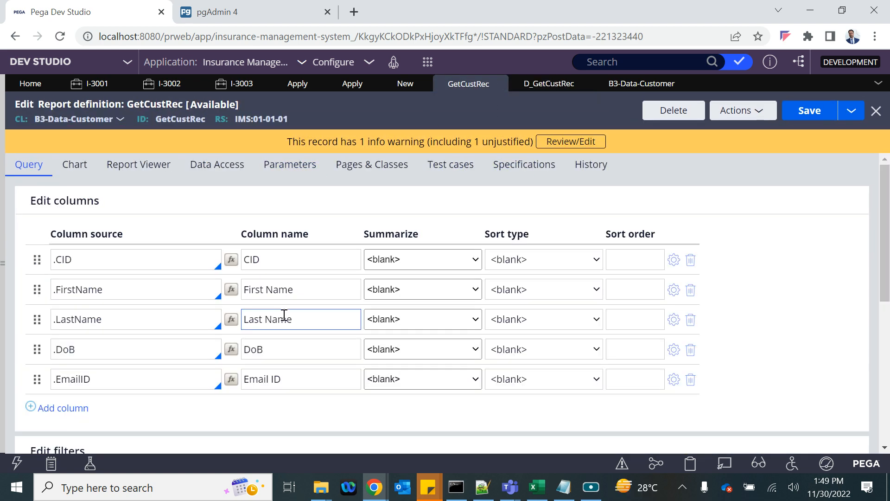
scroll(119, 338, "down", 5)
left_click(301, 371)
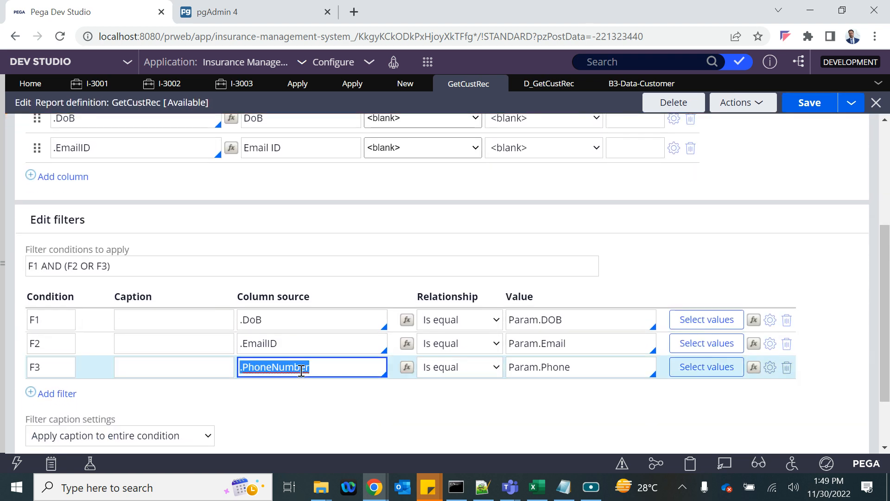
left_click(397, 82)
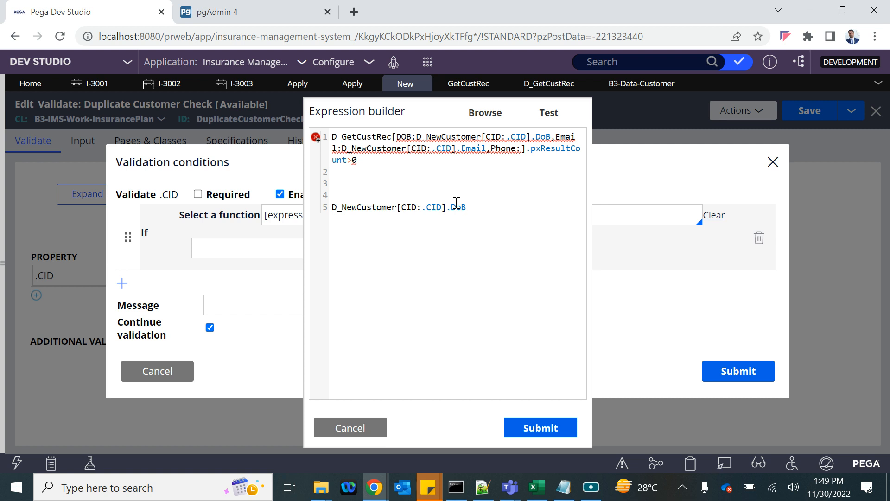
- Insert the D_NewCustomer[CID:.CID].PhoneNumber reference after Phone: in line 1
key("shift+Home")
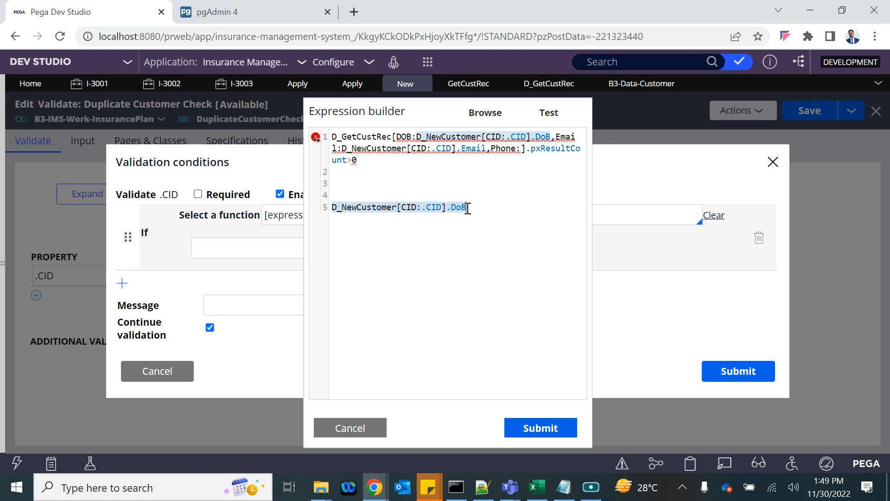
left_click(468, 208)
key("BackSpace")
key("ctrl+v")
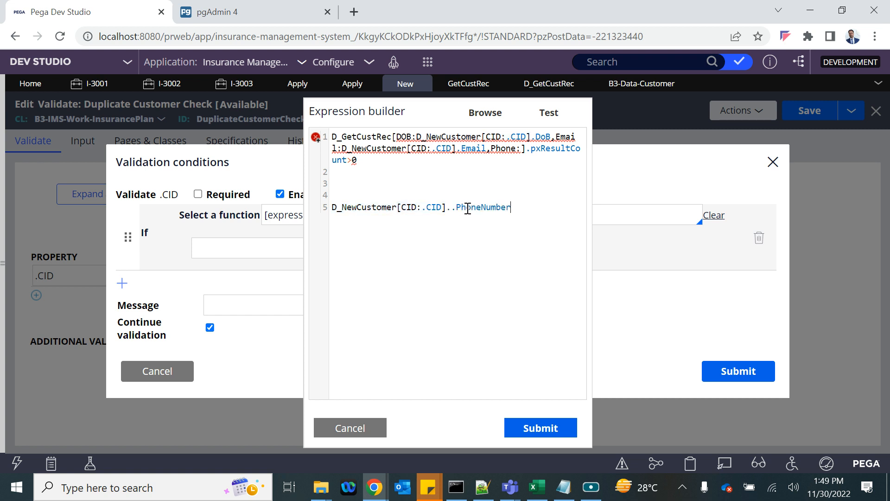
left_click(453, 208)
key("BackSpace")
left_click_drag(518, 210, 329, 218)
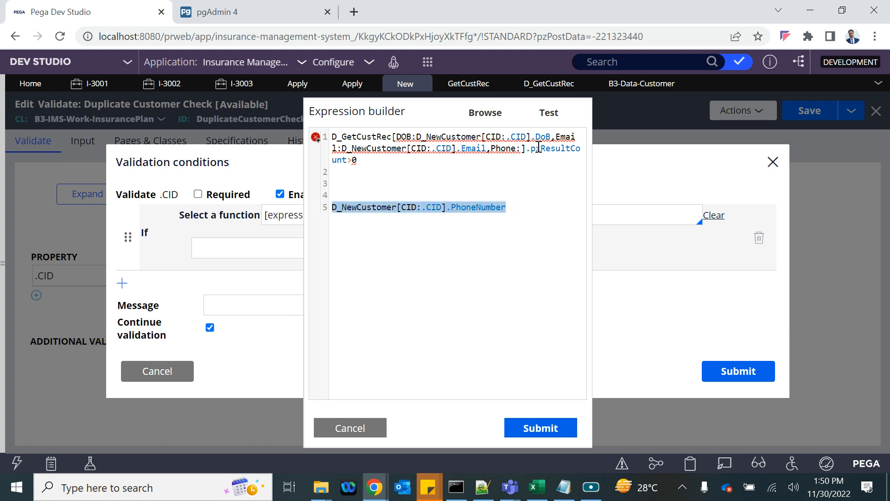
left_click(522, 149)
key("ctrl+v")
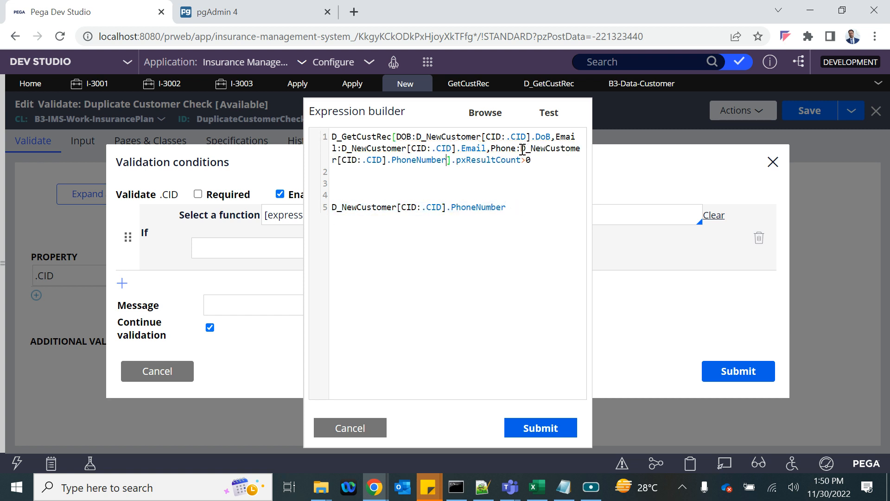
- Clear the leftover lines below the expression, restoring the pxResultCount>0 ending
left_click_drag(525, 212, 327, 179)
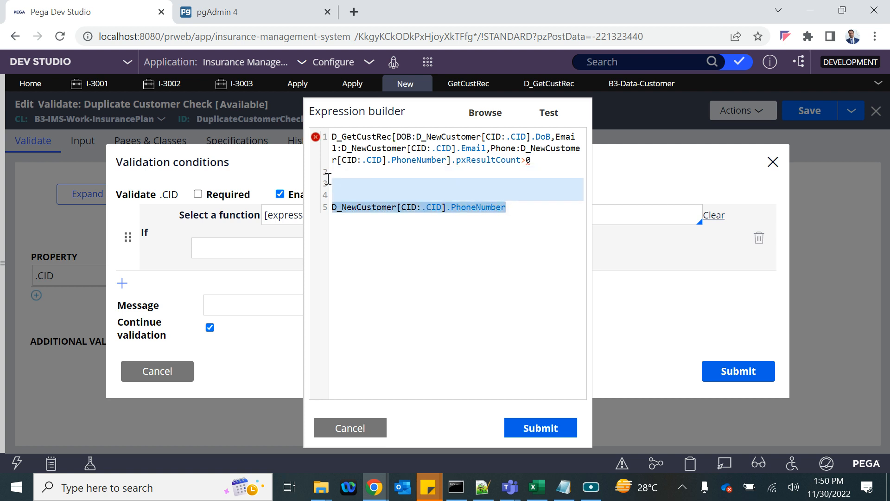
left_click(326, 178, "ctrl")
key("BackSpace")
key("shift+Down")
key("shift+Down")
key("shift+Down")
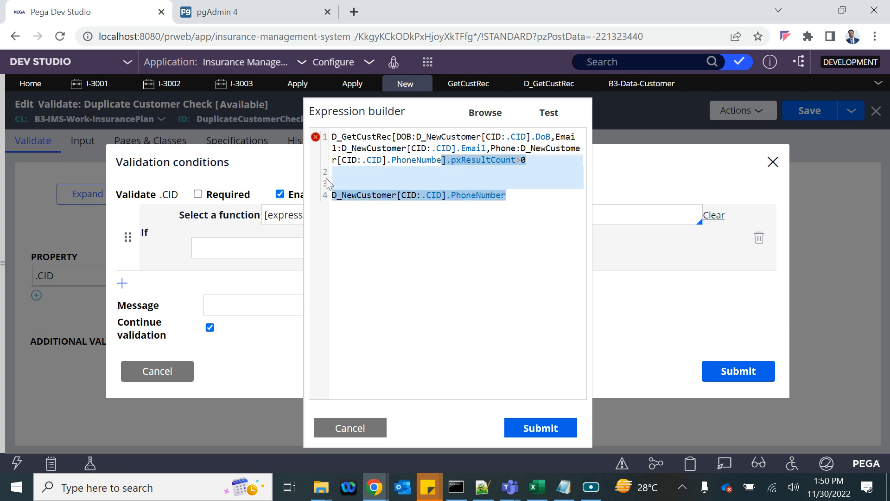
key("BackSpace")
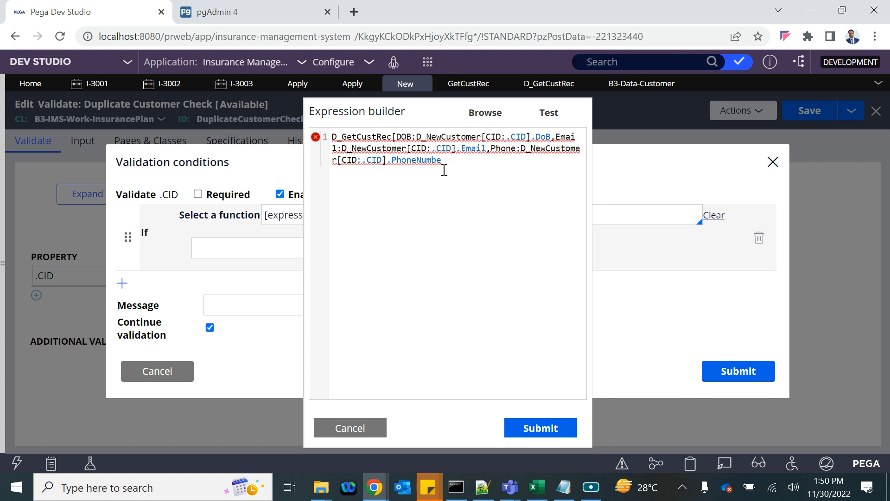
key("ctrl+z")
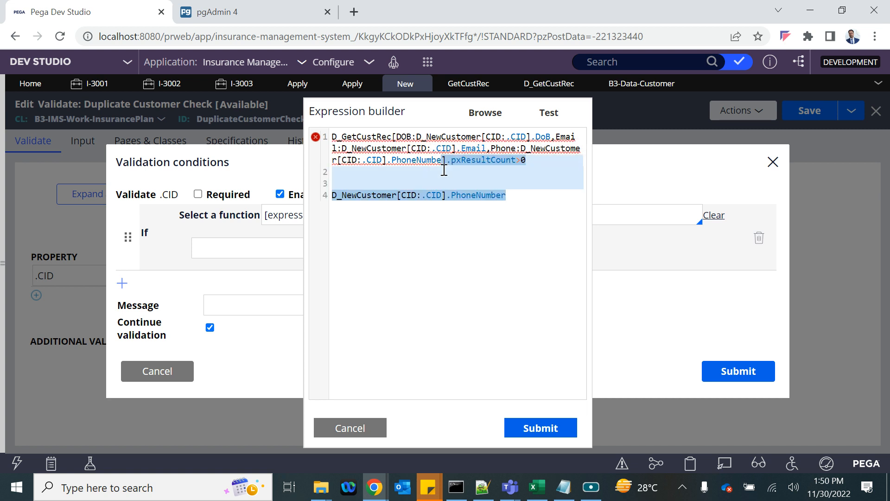
left_click(486, 151)
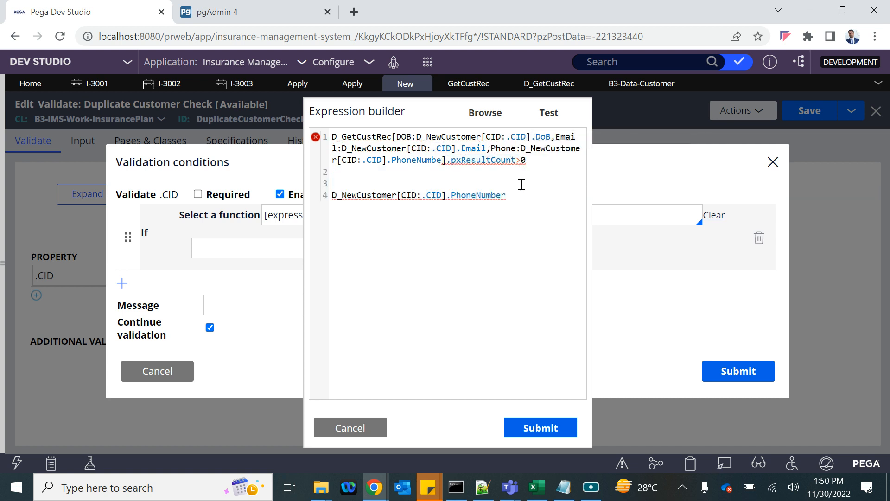
- Change .Email to .EmailID to match GetCustRec's columns and delete the leftover PhoneNumber line
type("ID")
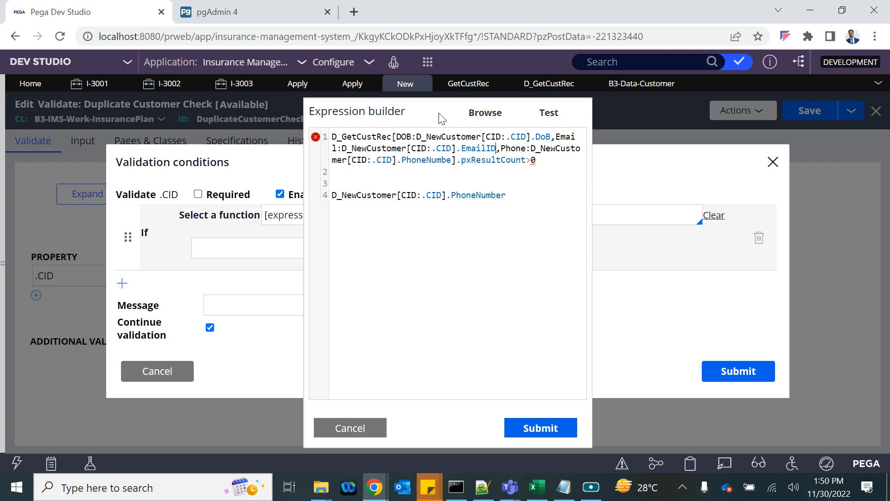
left_click(468, 83)
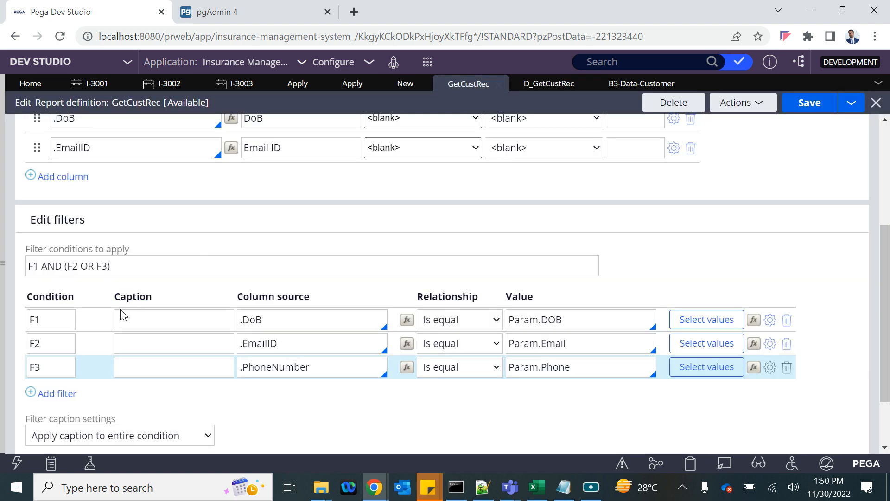
scroll(190, 204, "up", 4)
triple_click(93, 378)
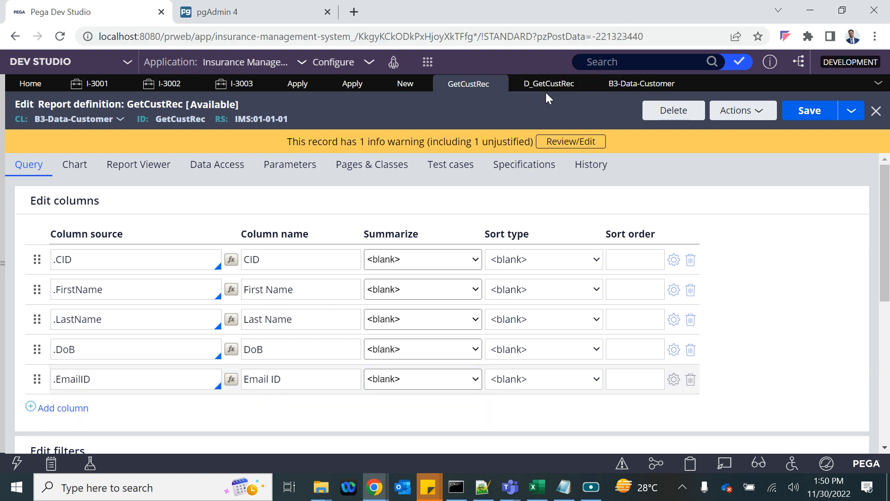
left_click(407, 84)
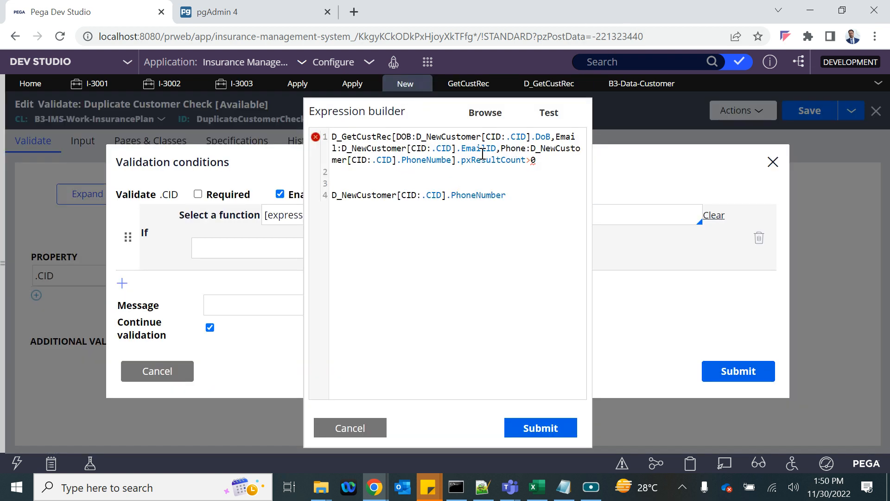
left_click_drag(461, 150, 495, 150)
left_click(495, 151)
left_click(463, 151)
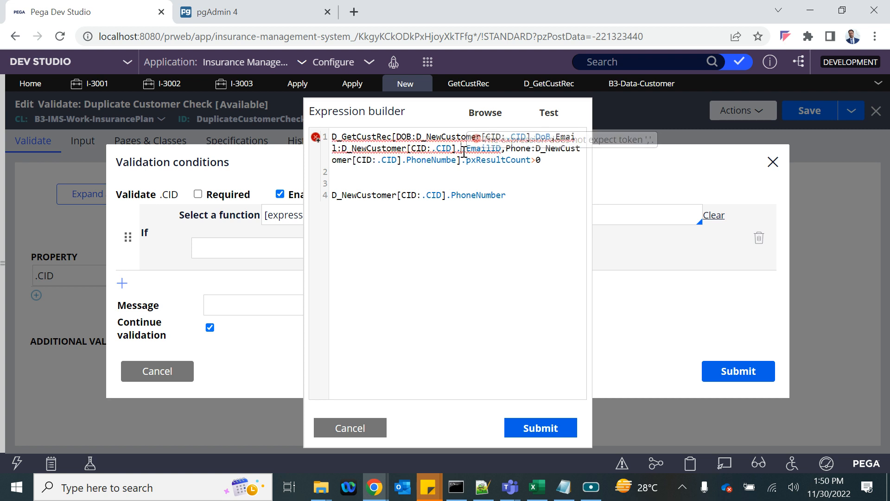
key("BackSpace")
left_click_drag(510, 199, 325, 176)
key("BackSpace")
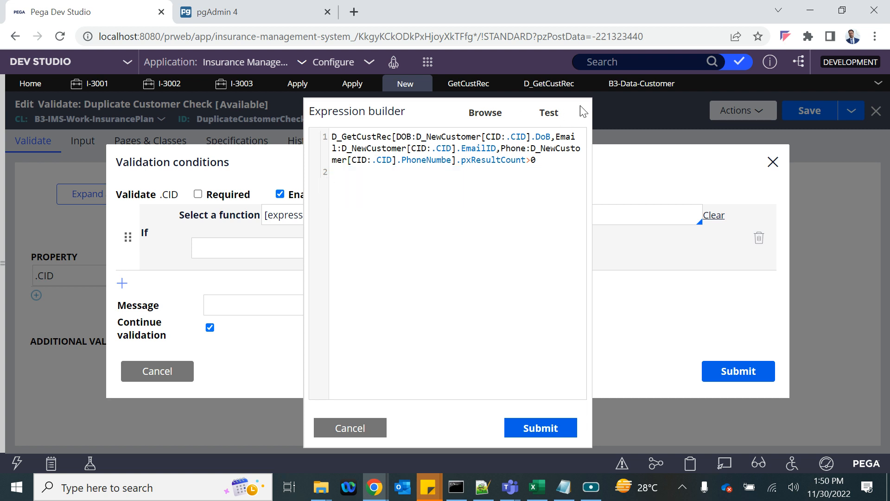
left_click(548, 115)
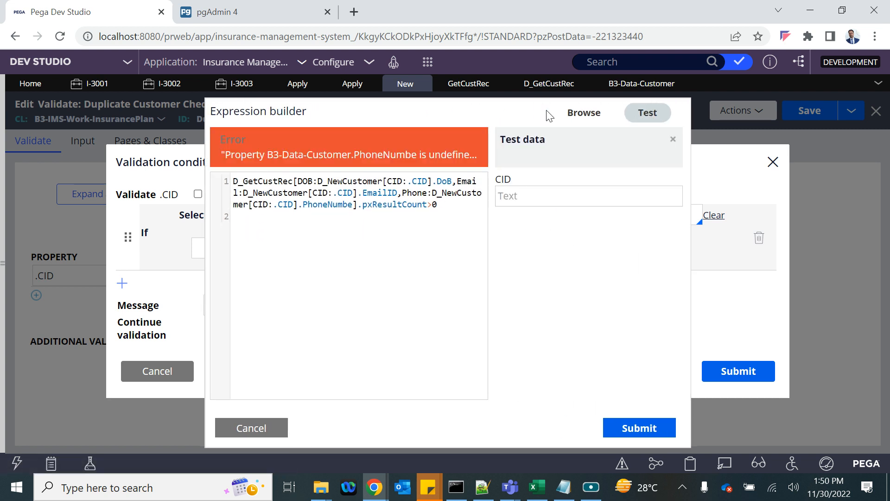
- Test the expression with CID C1, fix PhoneNumber's missing r, and submit it as the If condition
left_click(514, 196)
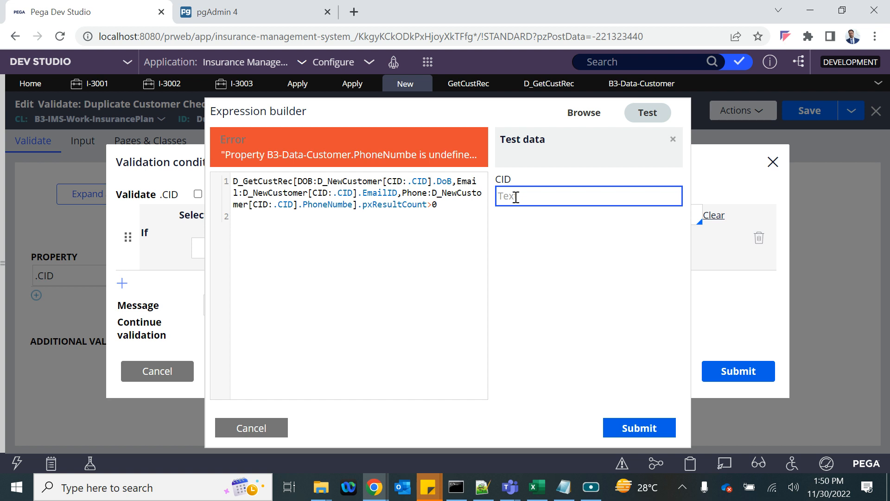
type("C1")
left_click(536, 245)
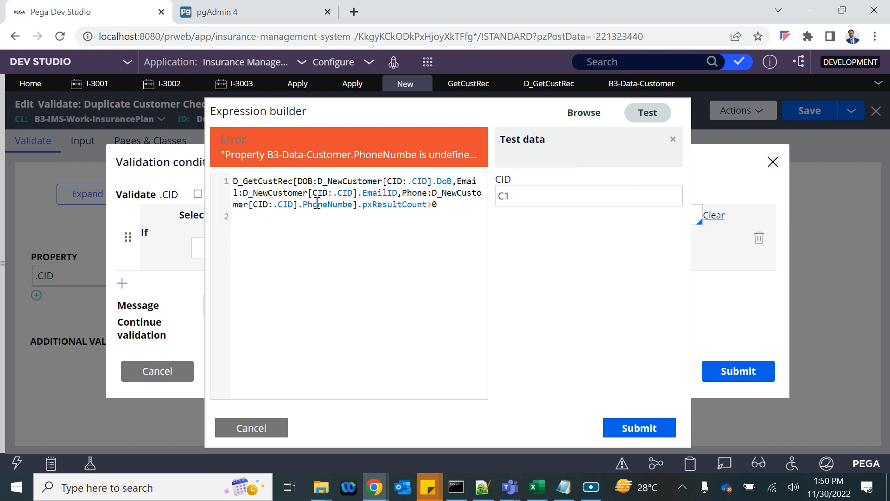
type("r")
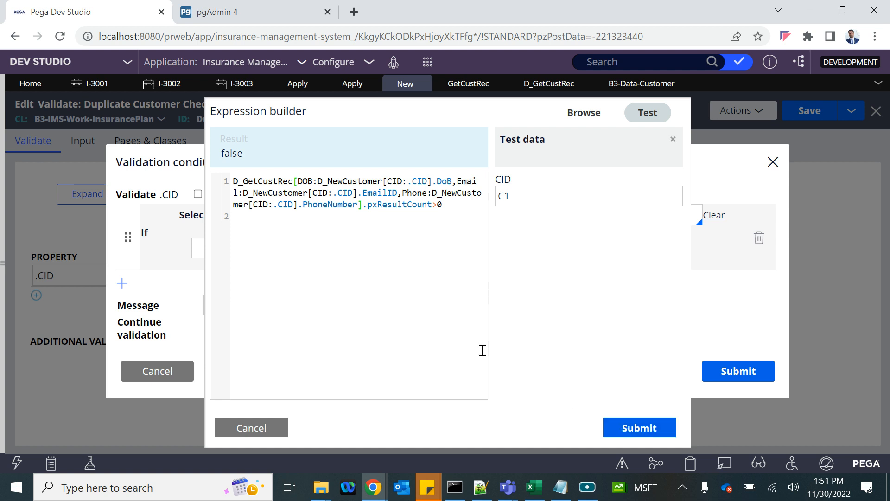
key("ctrl+a")
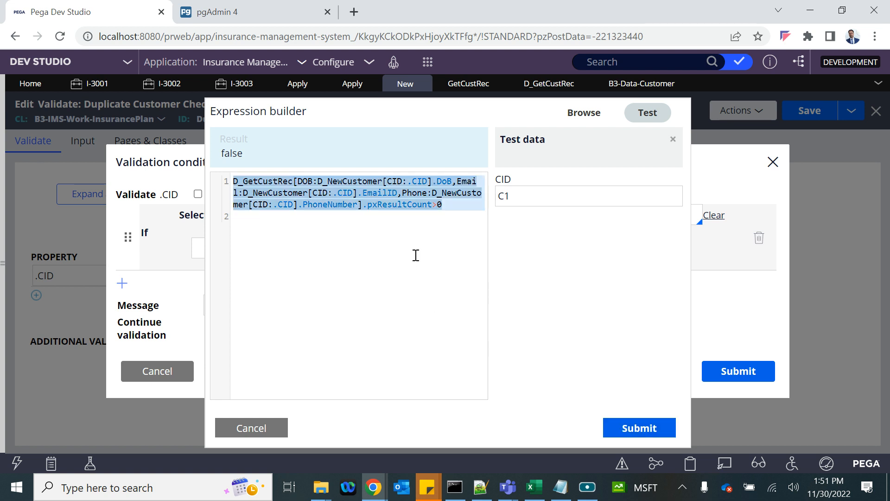
left_click(639, 429)
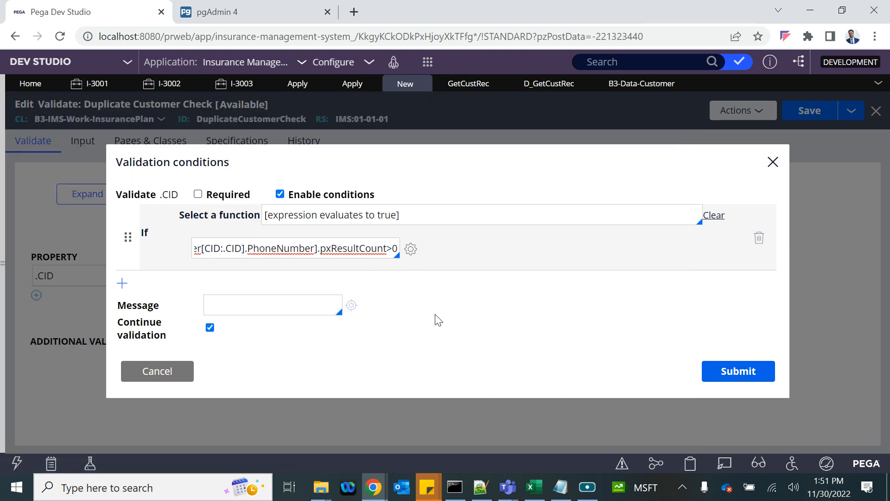
- Set the condition's message to 'Customer already exists' and save the validate rule
left_click(241, 304)
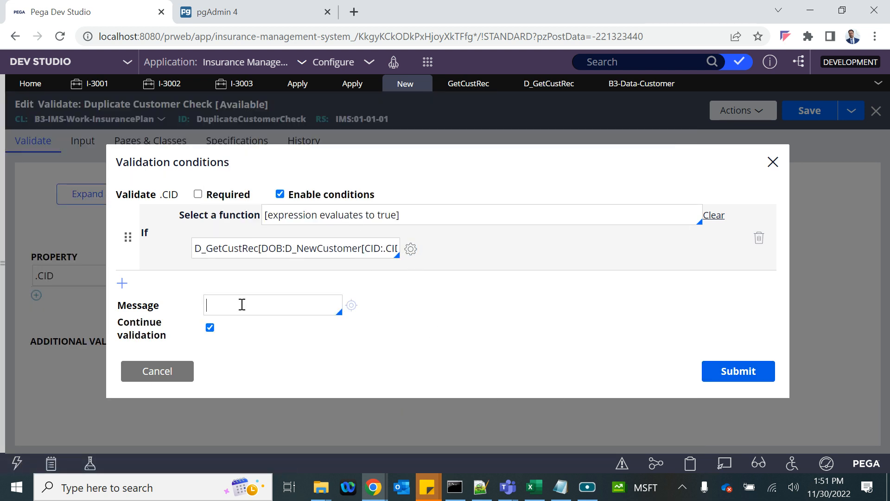
type("\"Customer already exists")
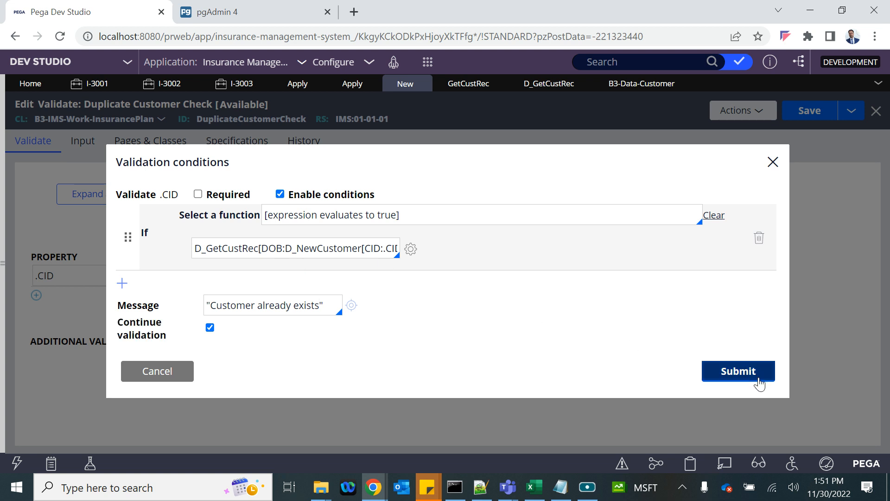
left_click(759, 381)
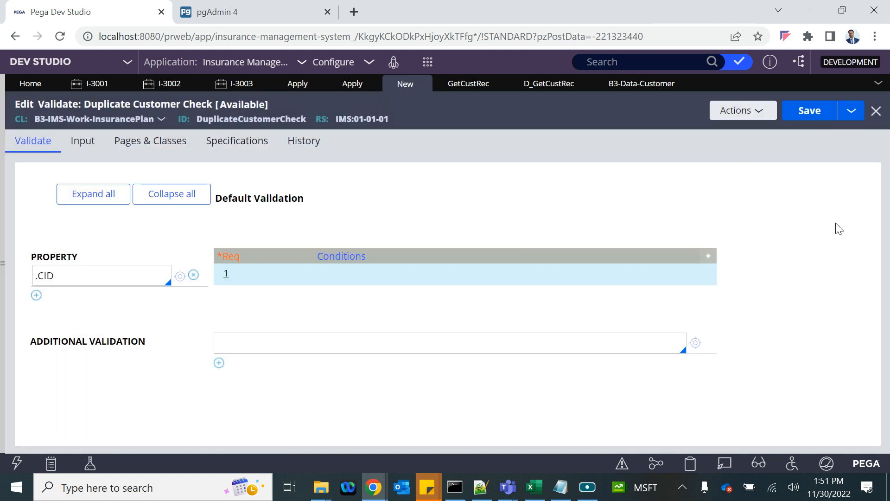
left_click(226, 274)
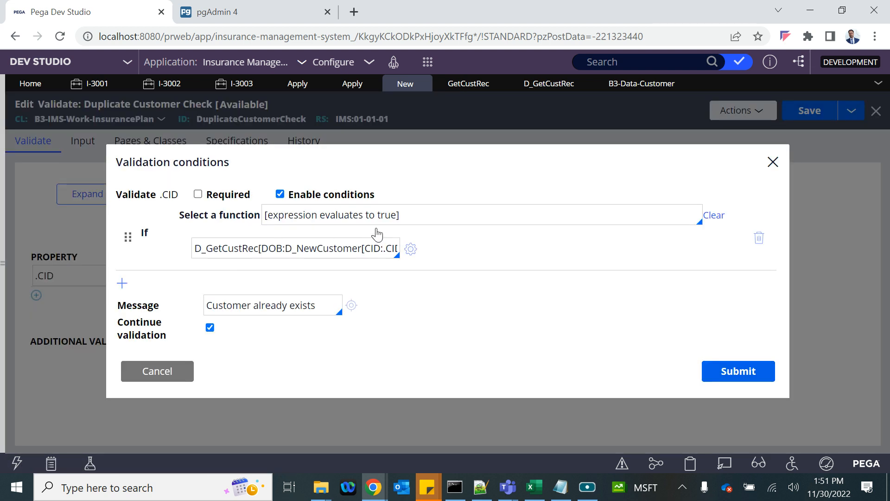
left_click(716, 371)
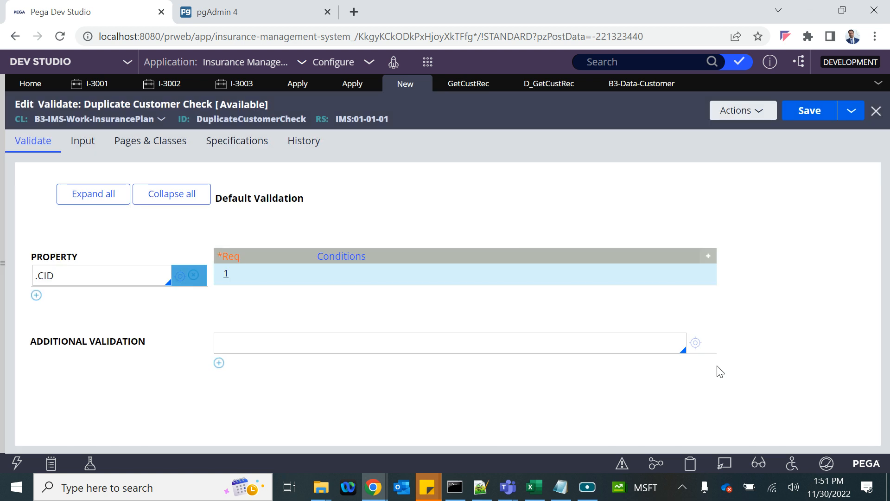
left_click(805, 113)
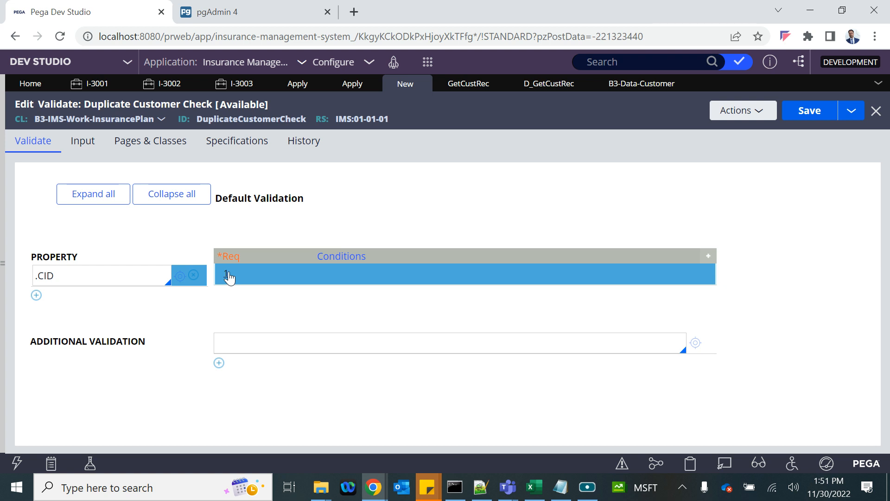
- Resave DuplicateCustomerCheck, refresh it, and reopen the .CID condition's full expression
left_click(227, 278)
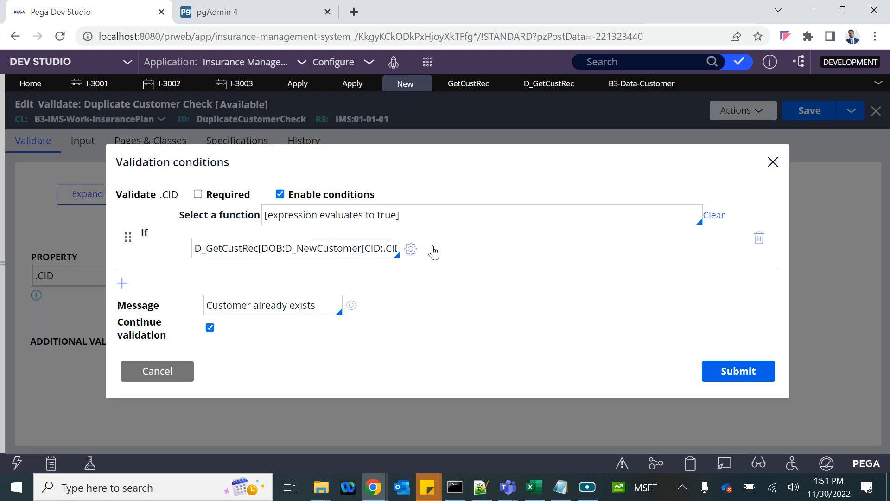
left_click(306, 248)
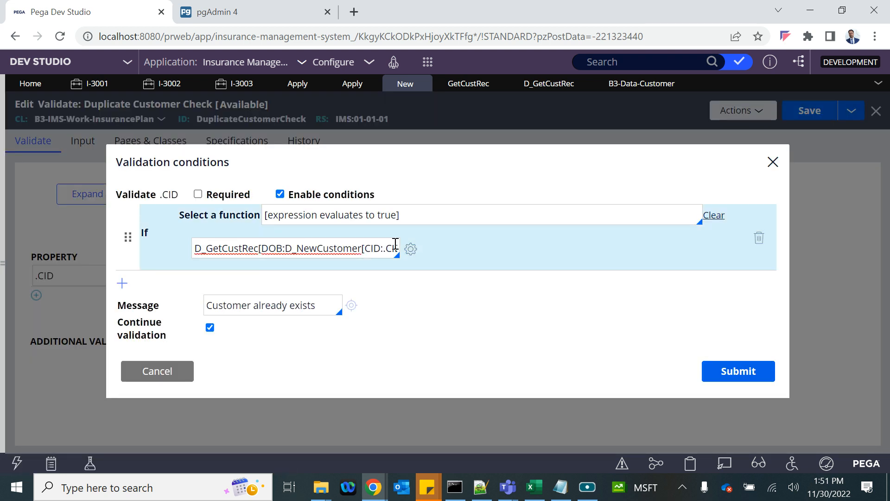
key("ctrl+a")
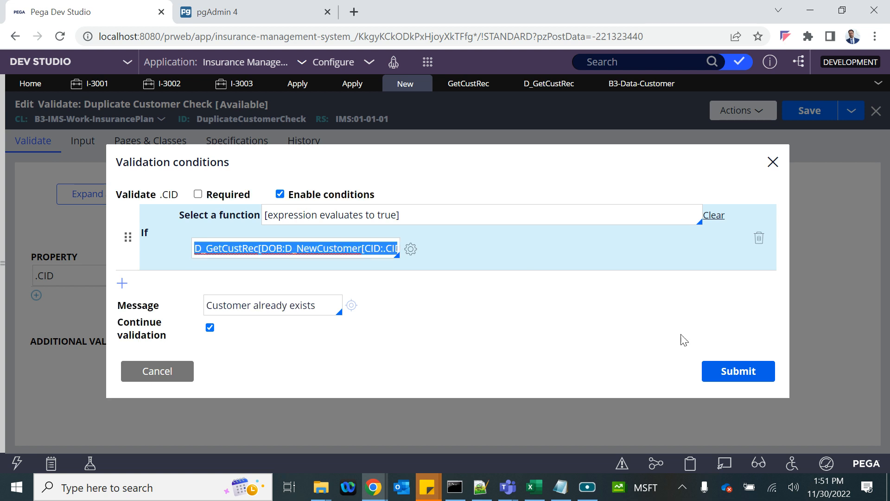
left_click(739, 370)
left_click(812, 111)
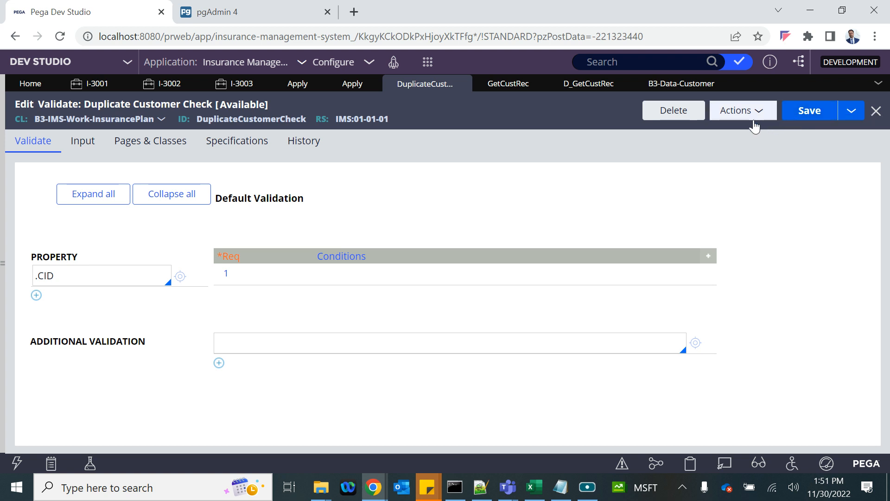
left_click(738, 114)
left_click(721, 135)
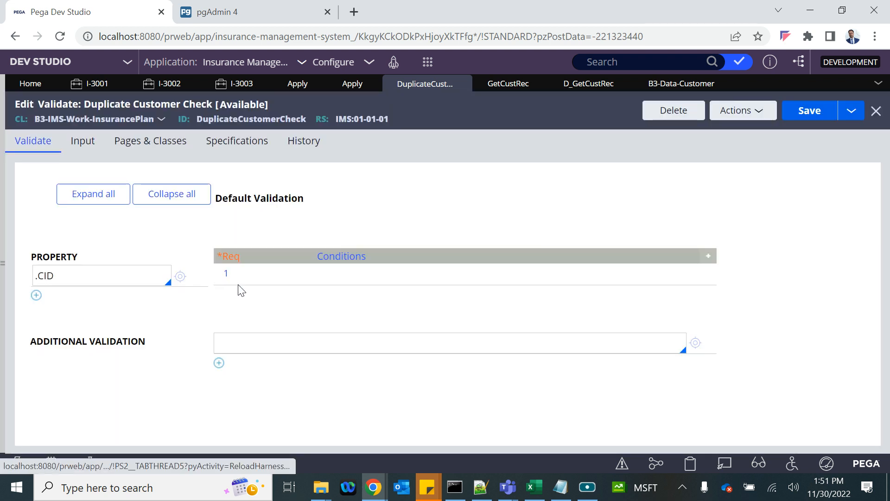
left_click(226, 278)
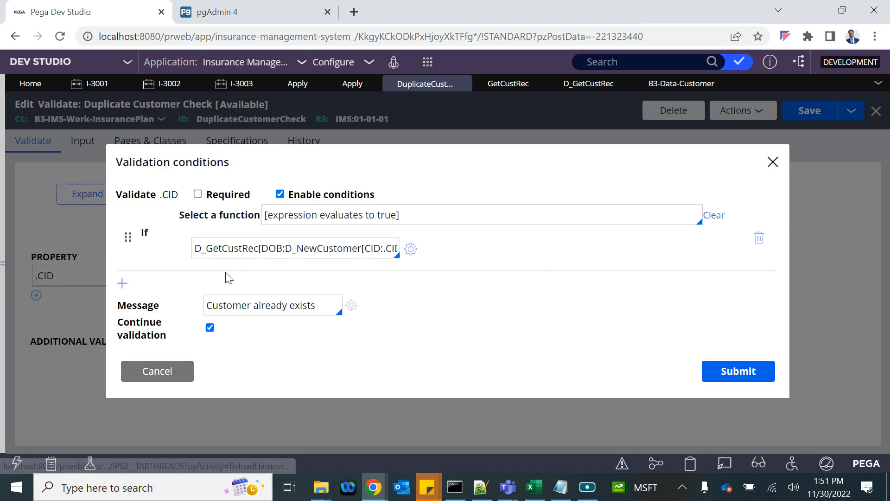
left_click(411, 248)
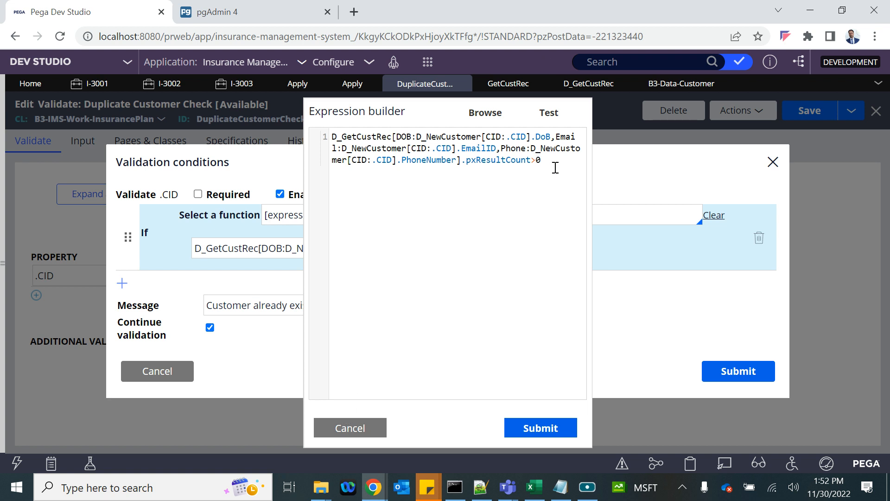
- Prefix the customer lookup expression with .NewCust=="Yes" &&
left_click(333, 134)
type("(")
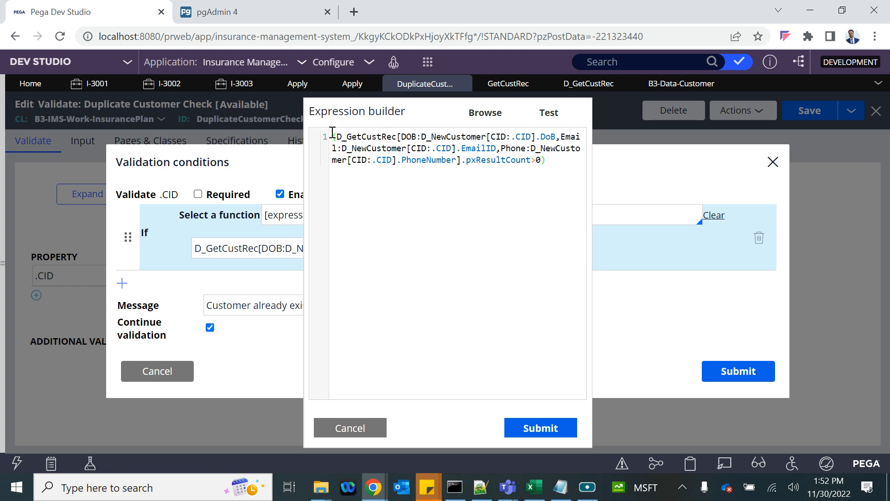
type("!.")
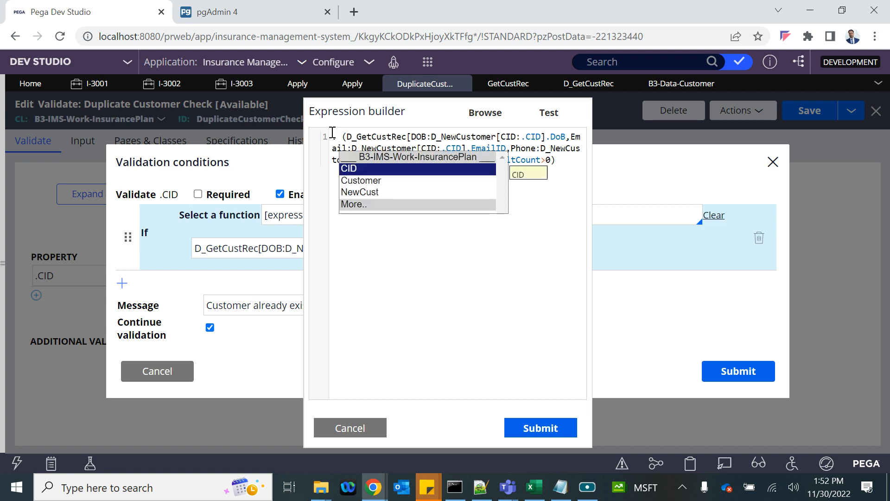
key("Down")
key("Down")
key("Return")
type("==")
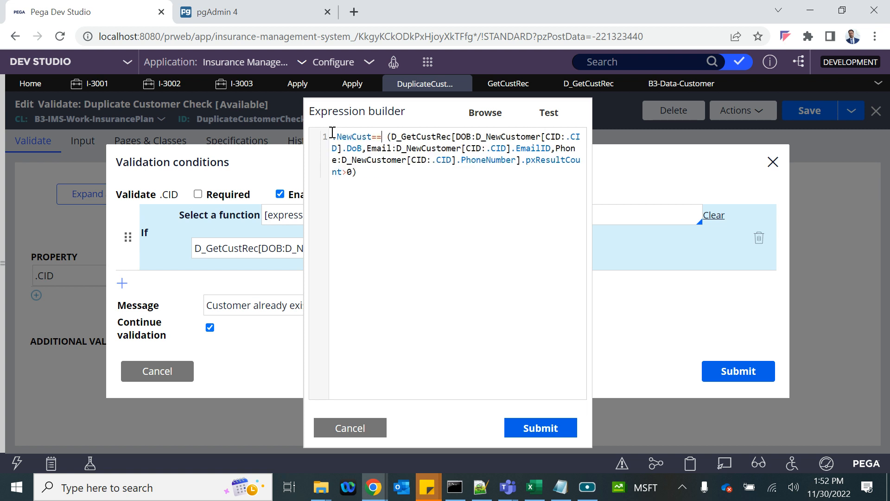
type("\"\"")
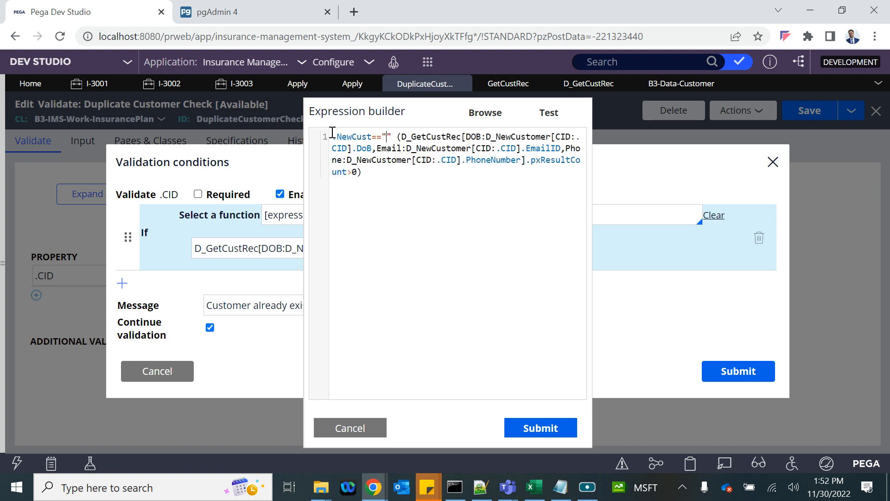
type("Yes\"")
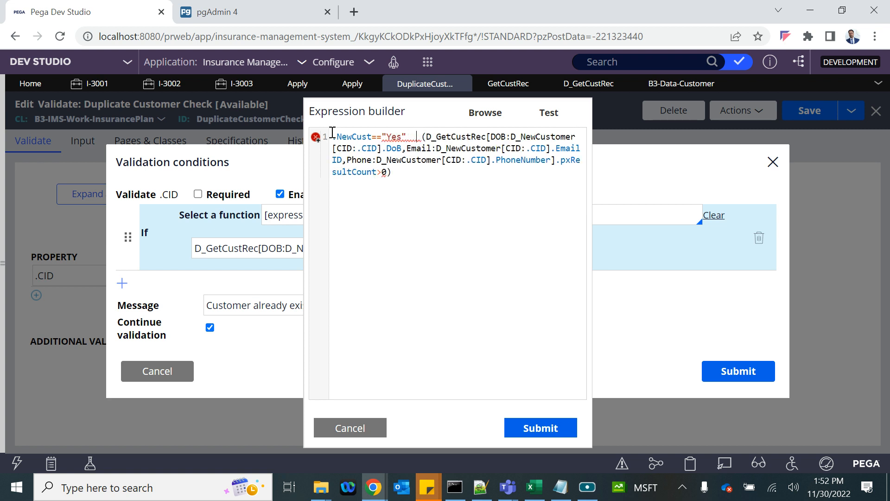
type("  &&")
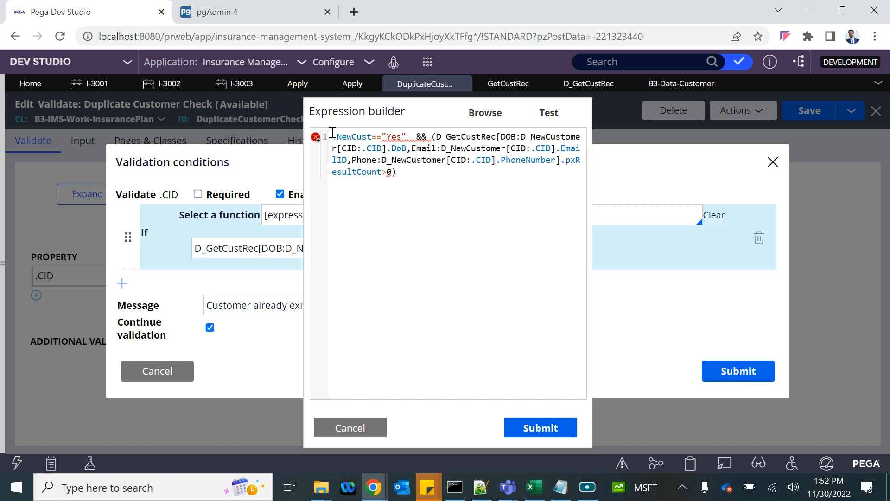
- Test the combined expression, then submit it and the Validation conditions dialog
left_click(547, 115)
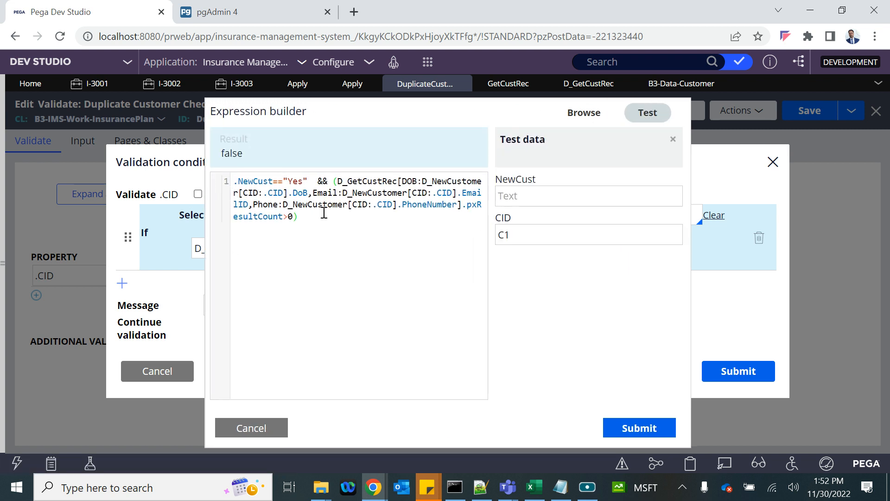
double_click(293, 181)
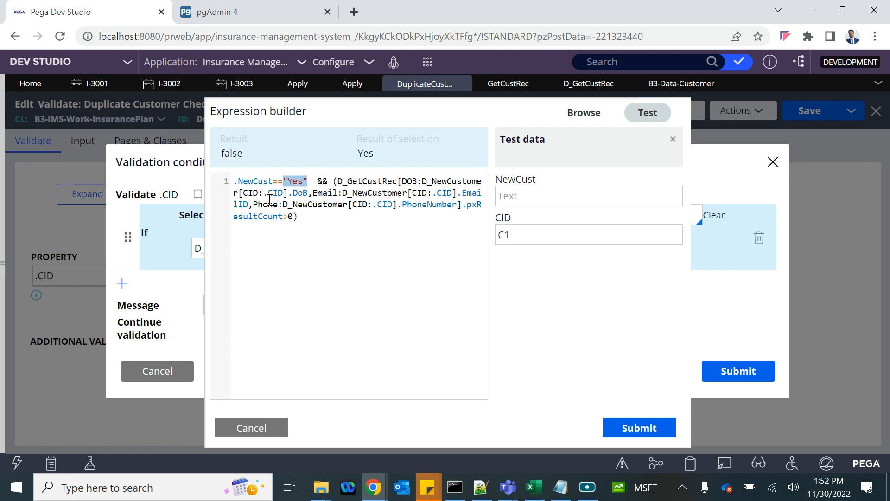
left_click(625, 429)
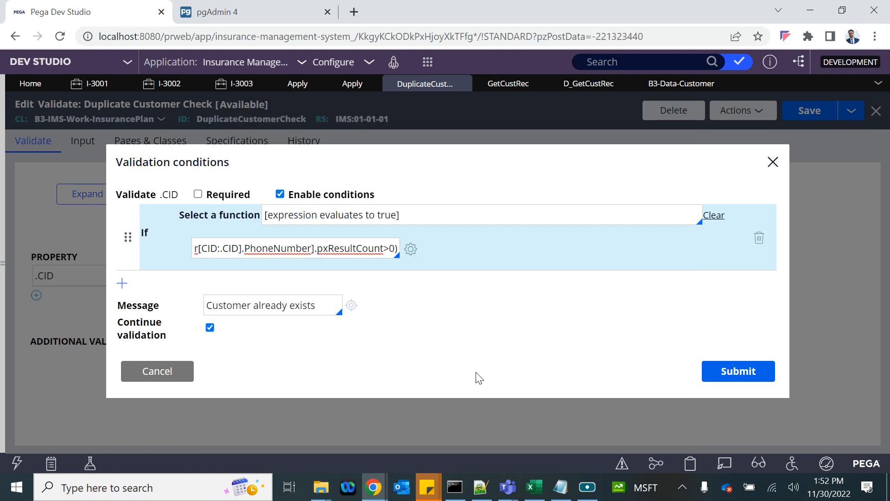
left_click_drag(164, 241, 115, 246)
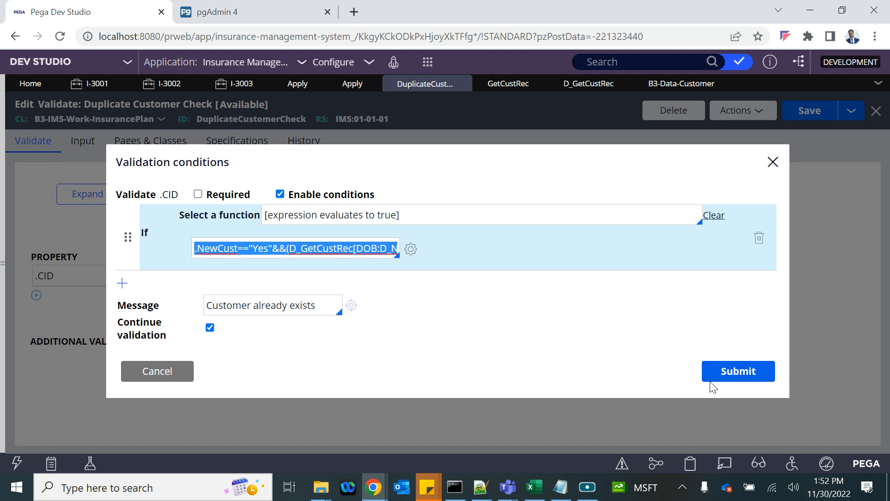
left_click(724, 371)
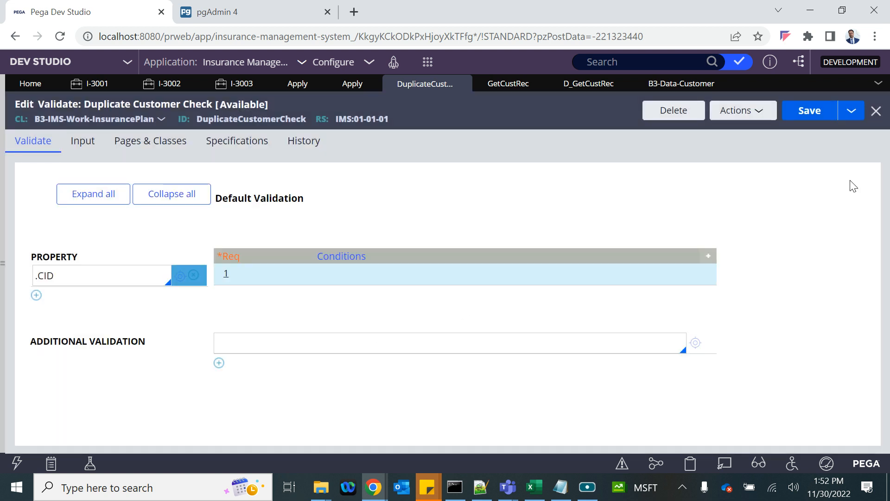
- Save the rule and reopen row 1's condition expression for review
left_click(807, 109)
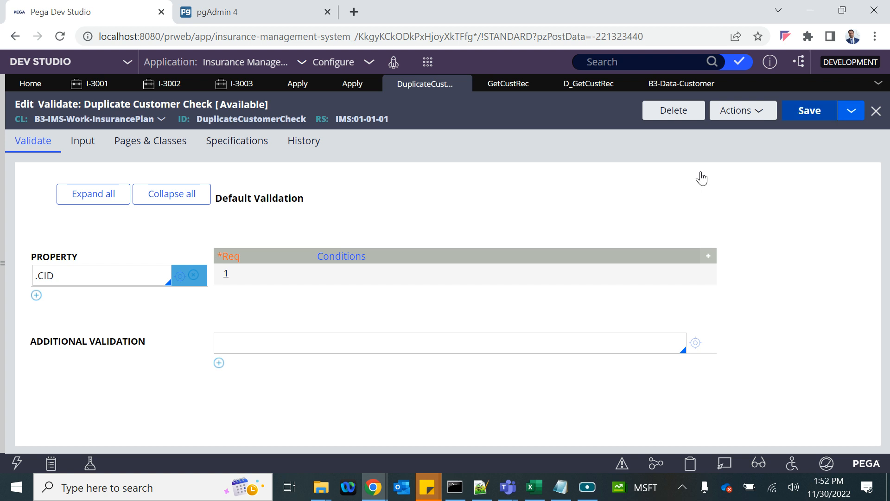
left_click(224, 279)
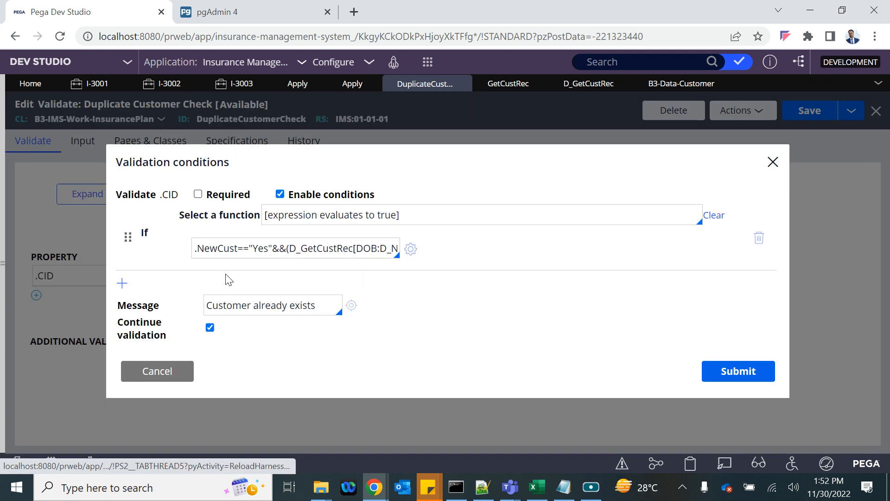
left_click(410, 249)
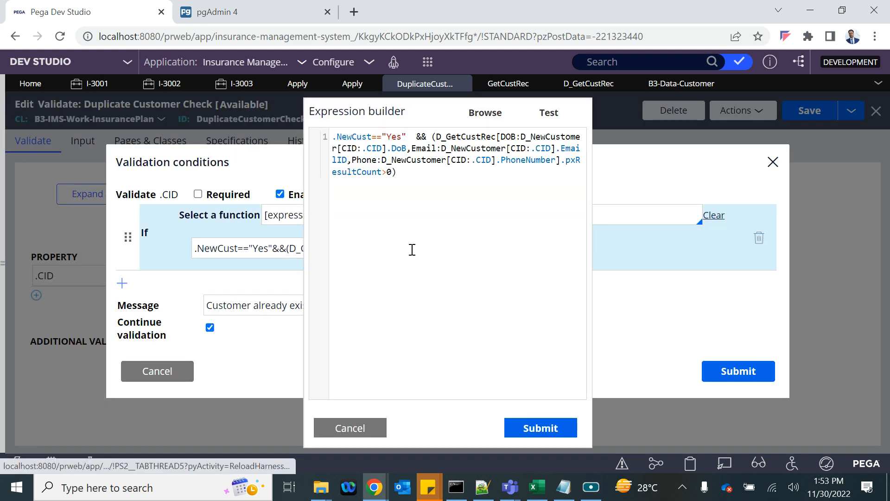
left_click(432, 137)
left_click_drag(432, 138, 403, 171)
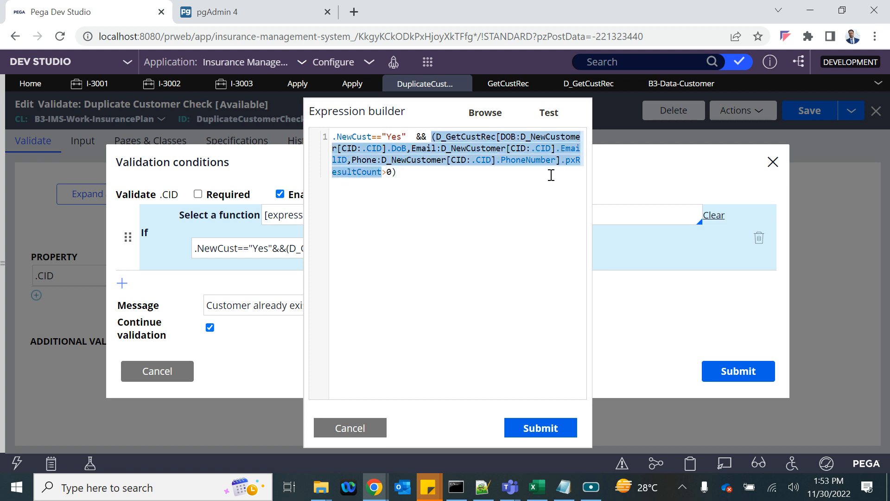
- Review the Phone parameter and the D_GetCustRec lookup, then go to the D_GetCustRec data page
left_click(559, 160)
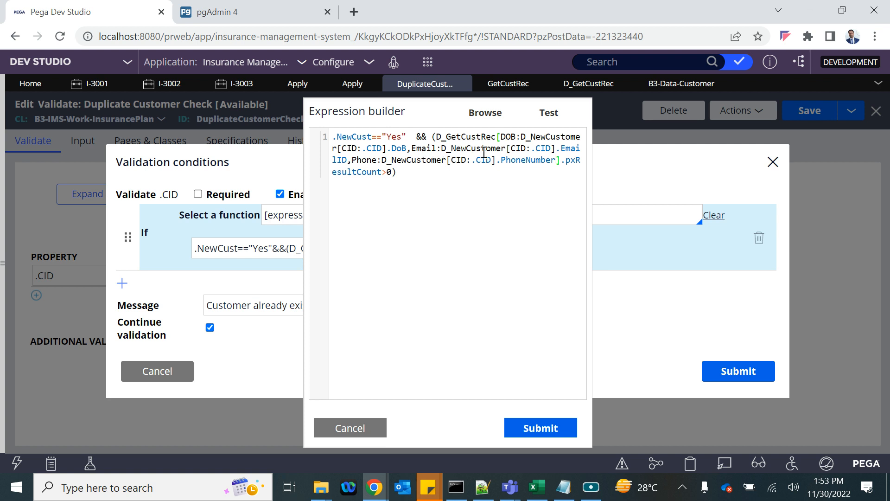
double_click(376, 162)
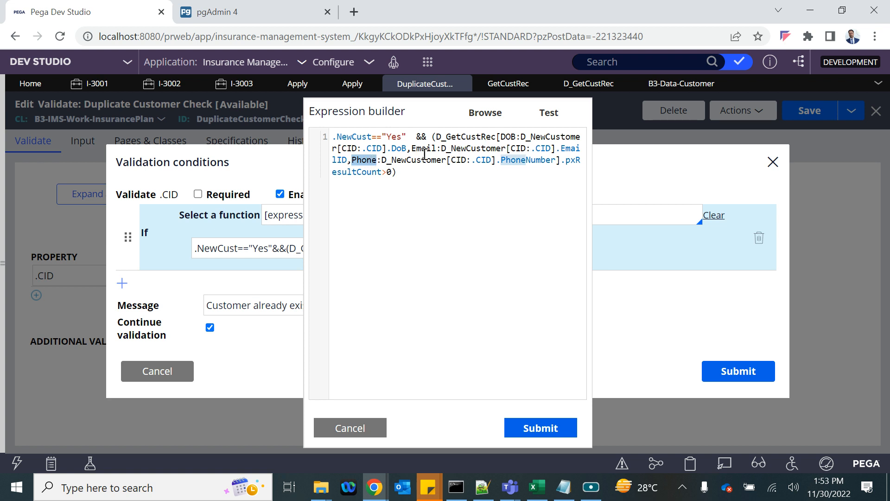
left_click(524, 138)
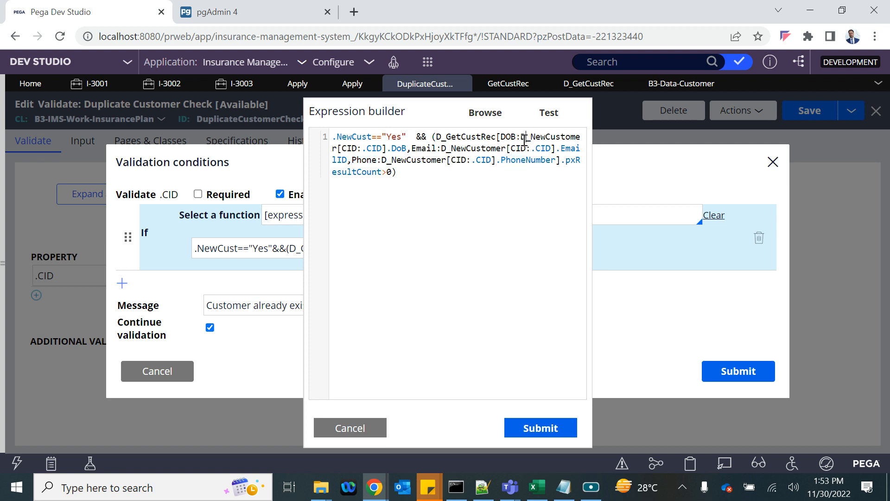
left_click_drag(523, 139, 386, 148)
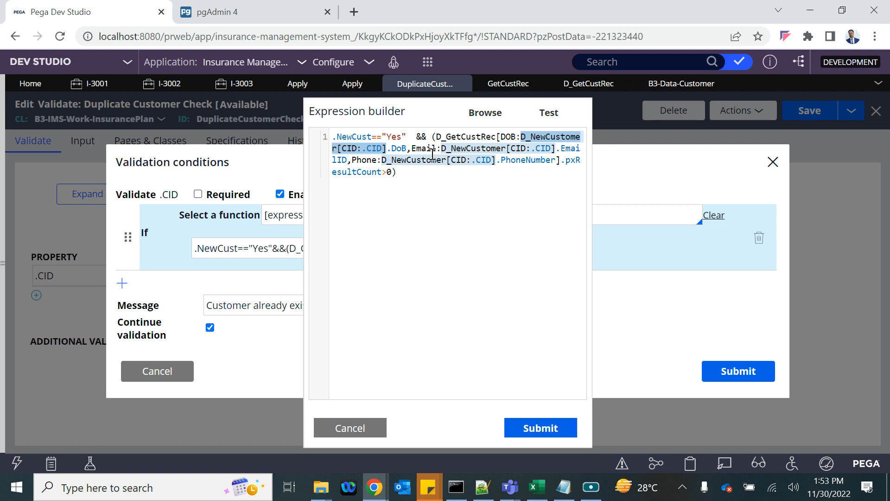
triple_click(471, 140)
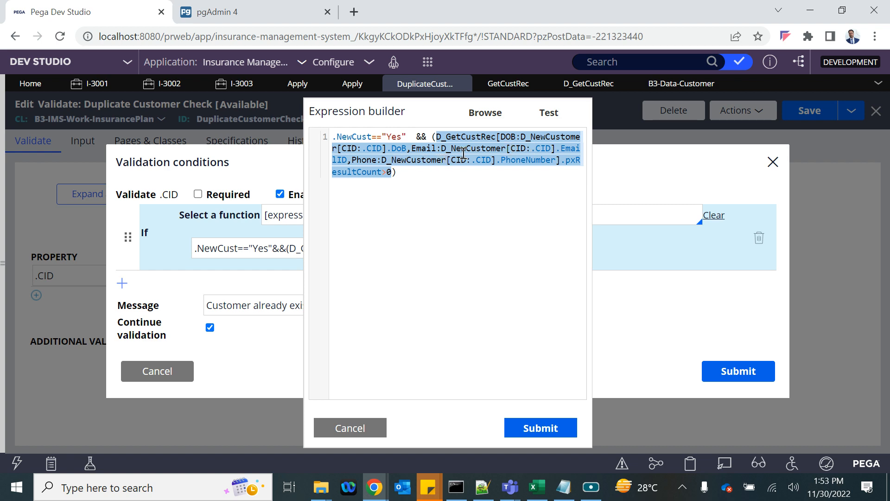
left_click(588, 84)
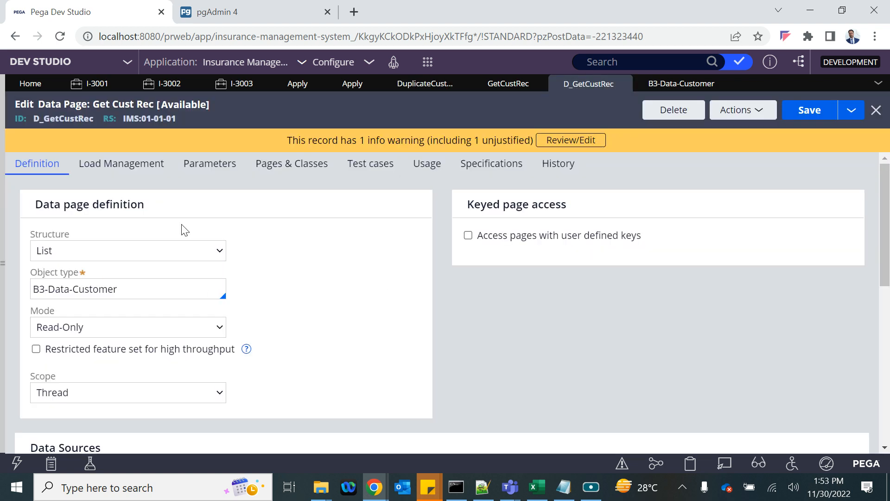
- Check the data page's parameters and open its GetCustRec report definition data source
left_click(208, 165)
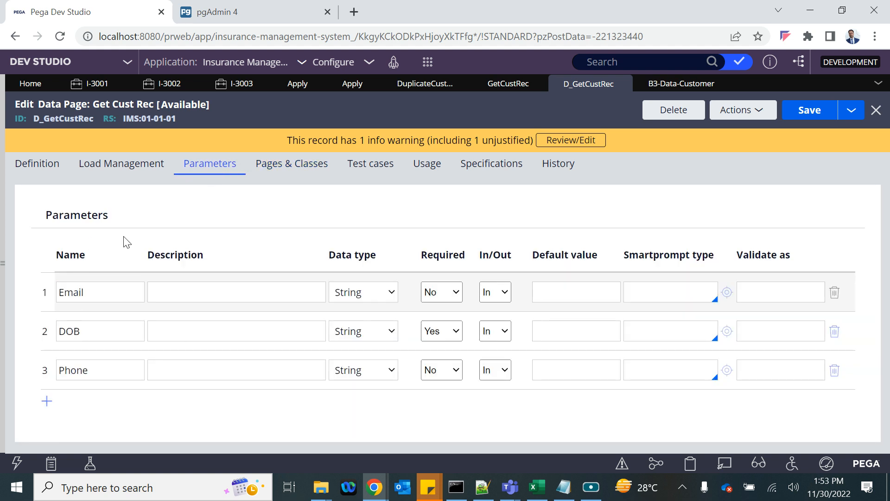
left_click(46, 164)
scroll(289, 296, "down", 5)
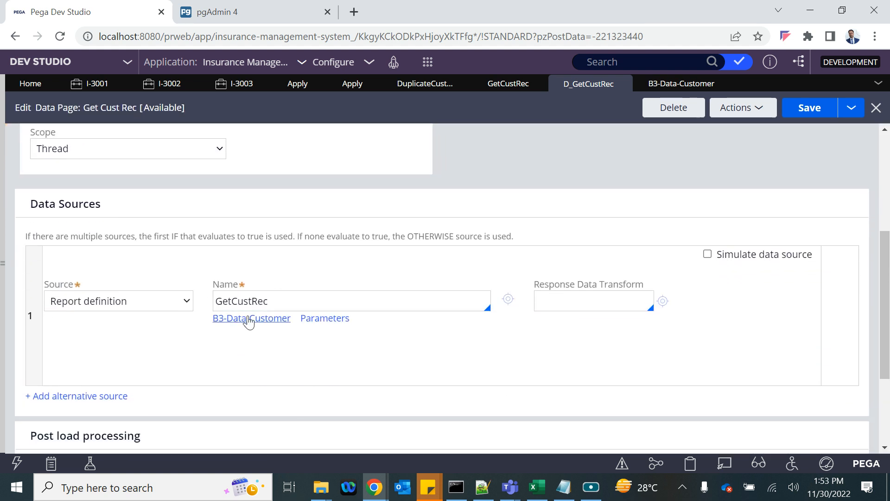
left_click(218, 301)
double_click(237, 300)
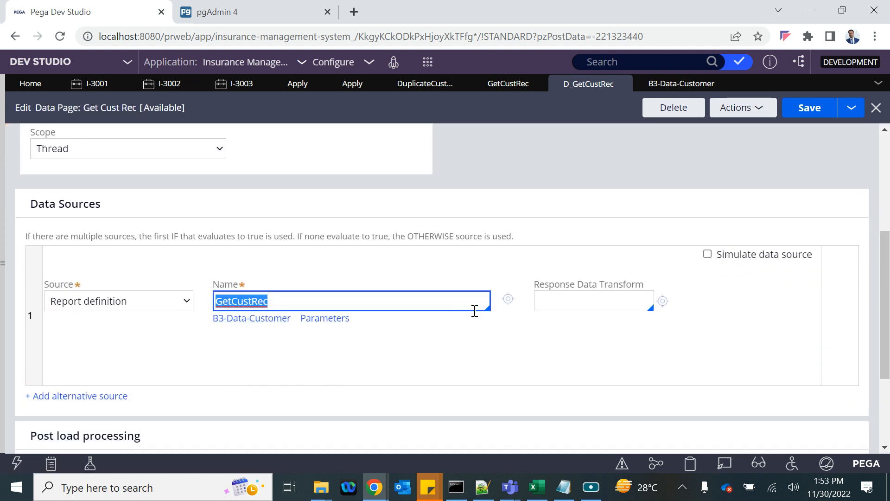
left_click(508, 299)
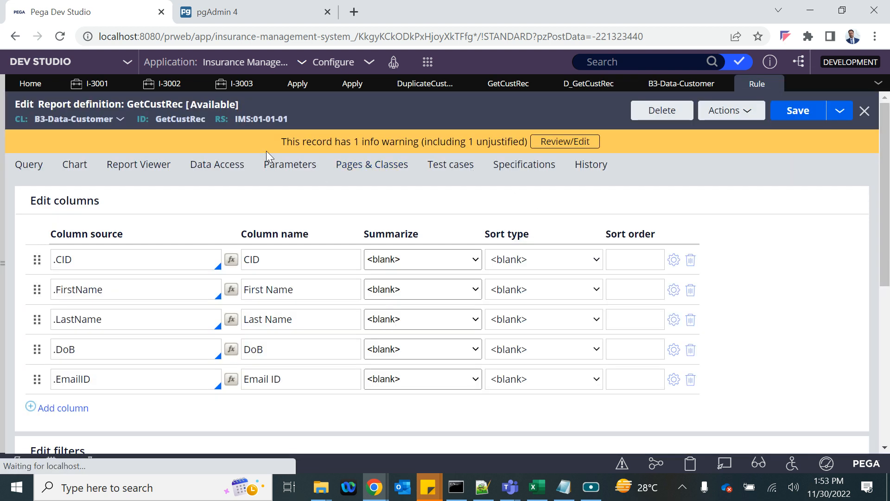
- Review the GetCustRec report's parameters, columns and filters, then return to D_GetCustRec's Data Sources
left_click(259, 166)
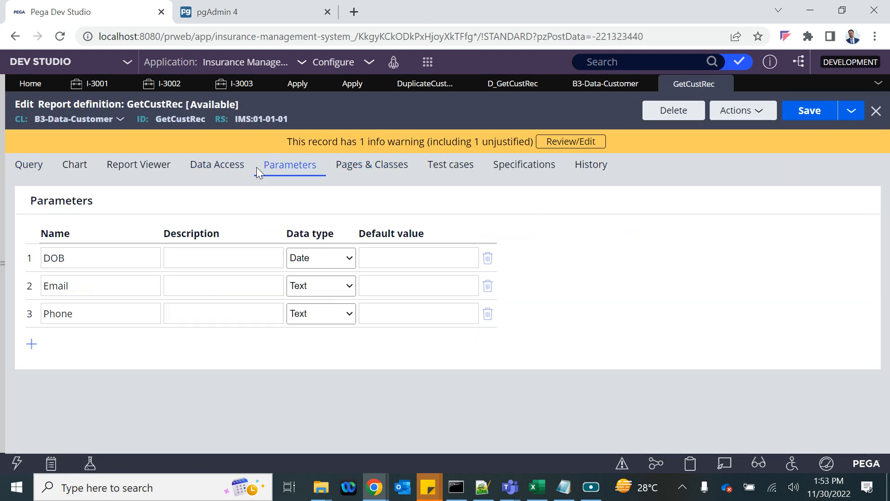
left_click(40, 163)
left_click(256, 350)
scroll(275, 350, "down", 2)
scroll(275, 350, "down", 2)
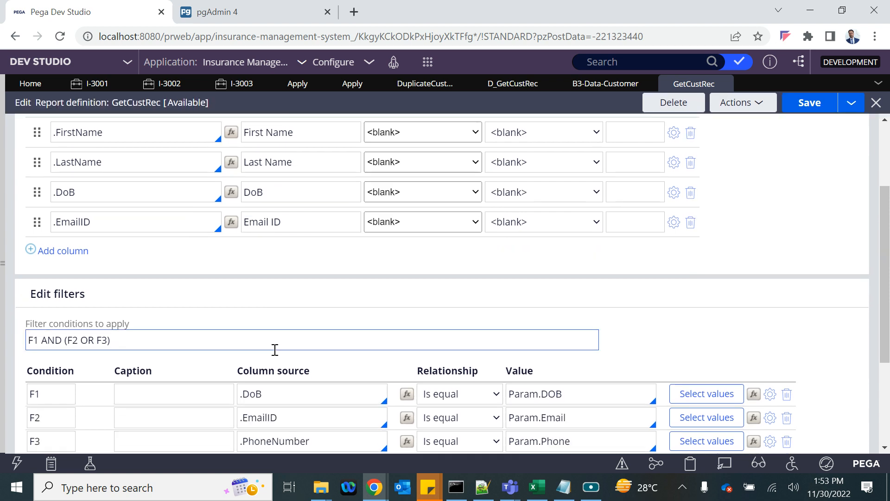
scroll(254, 242, "up", 1)
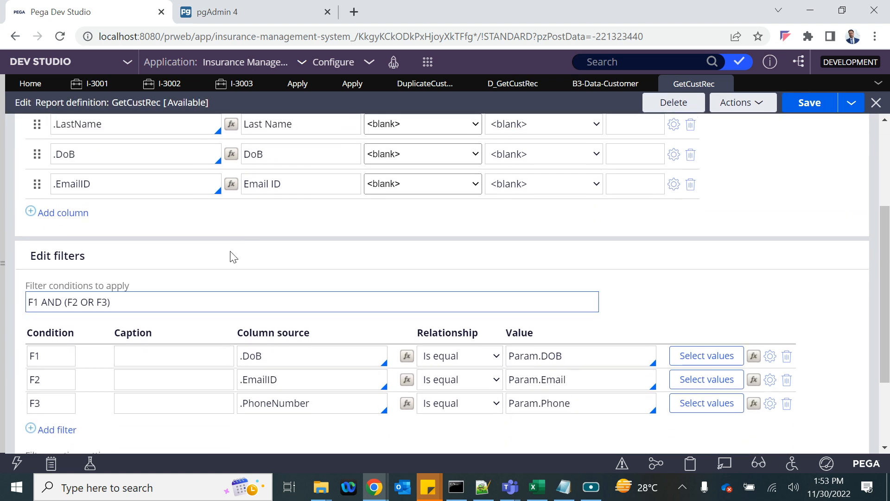
scroll(232, 253, "up", 2)
scroll(232, 252, "down", 2)
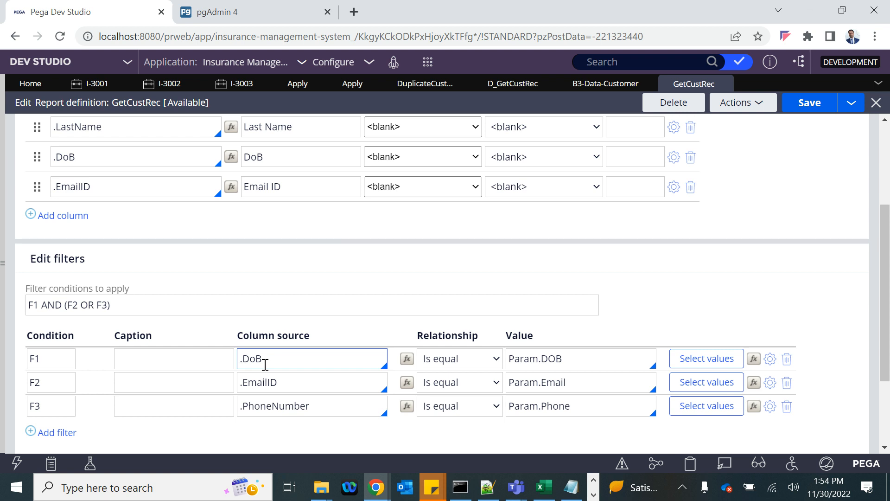
scroll(338, 341, "up", 5)
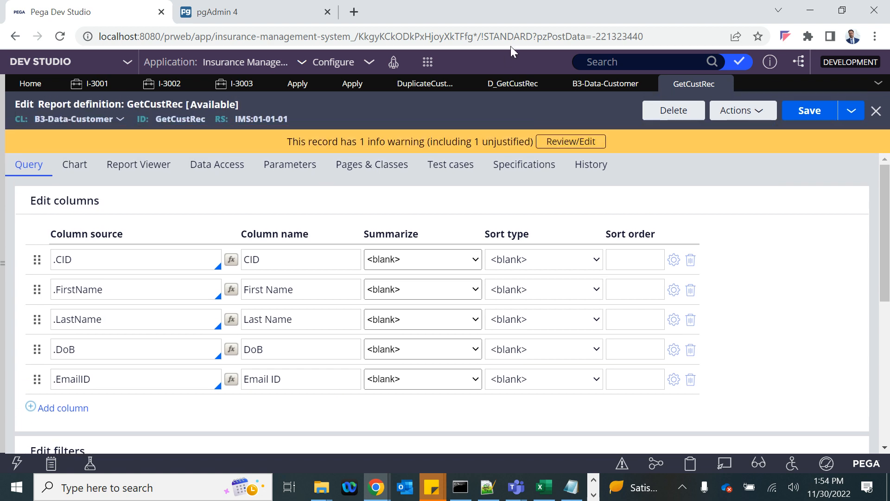
left_click(510, 84)
scroll(149, 179, "up", 5)
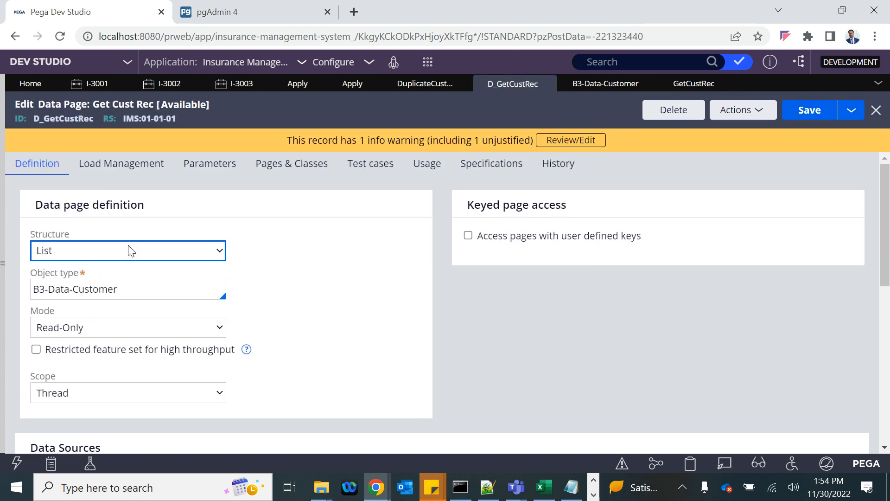
scroll(430, 266, "down", 4)
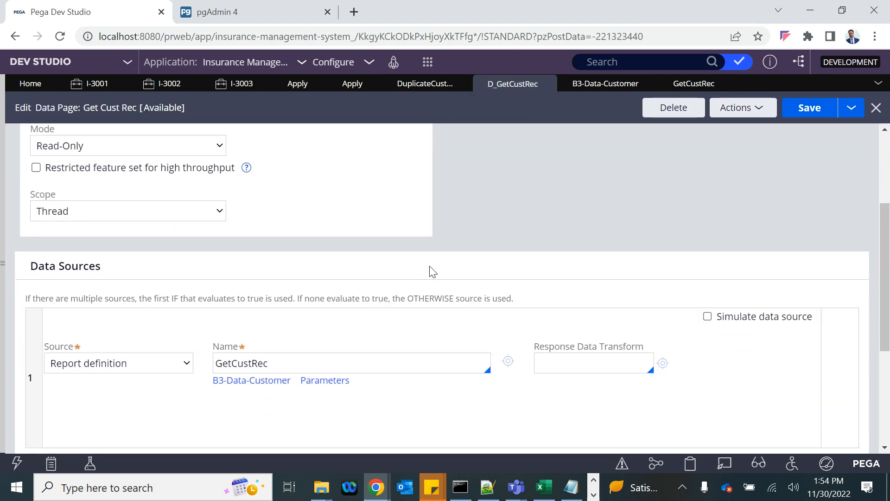
mouse_move(376, 487)
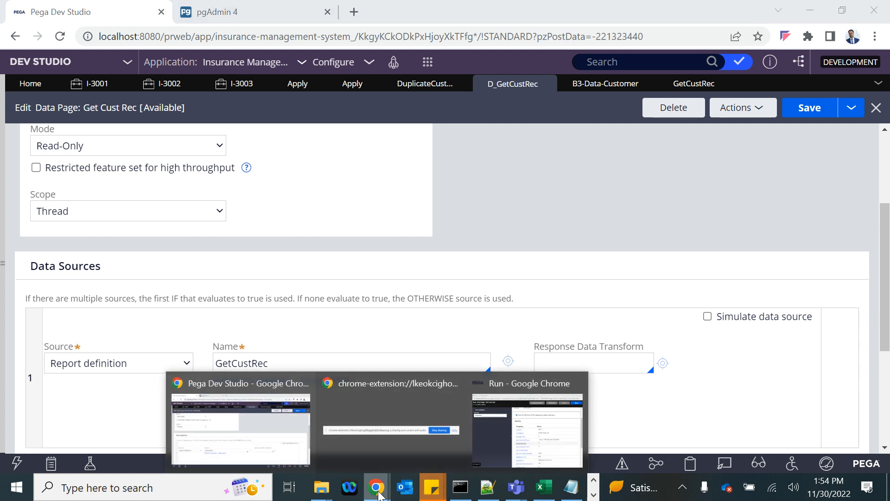
left_click(524, 427)
scroll(471, 246, "up", 2)
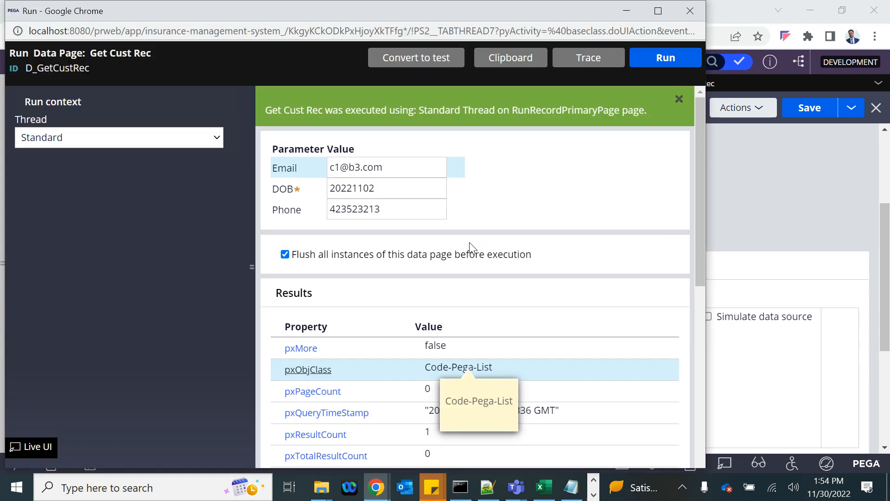
scroll(395, 216, "down", 3)
scroll(395, 216, "down", 1)
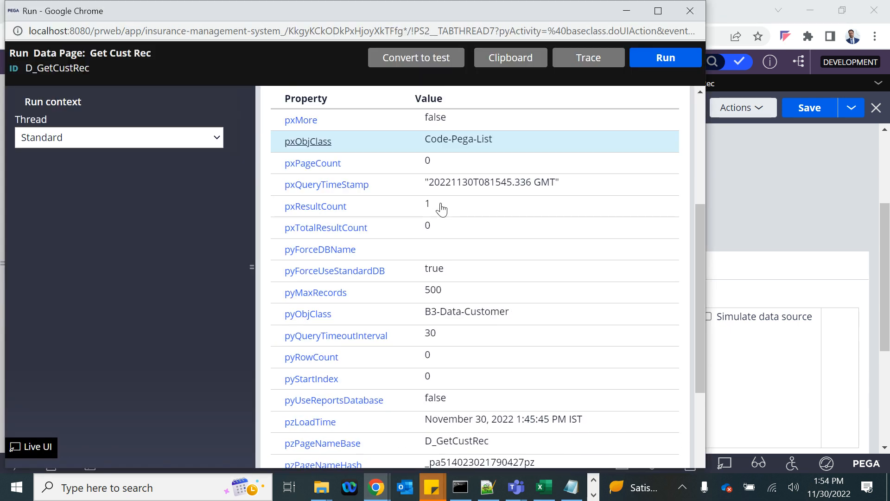
left_click_drag(441, 207, 417, 211)
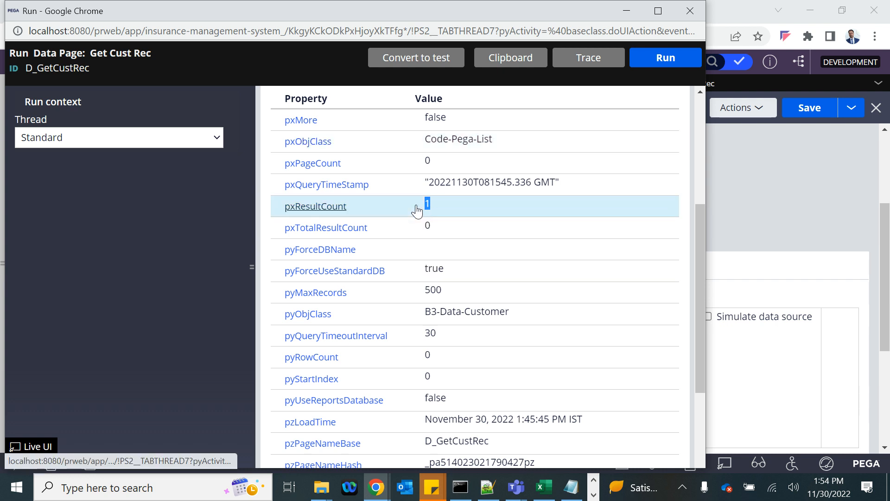
left_click(754, 161)
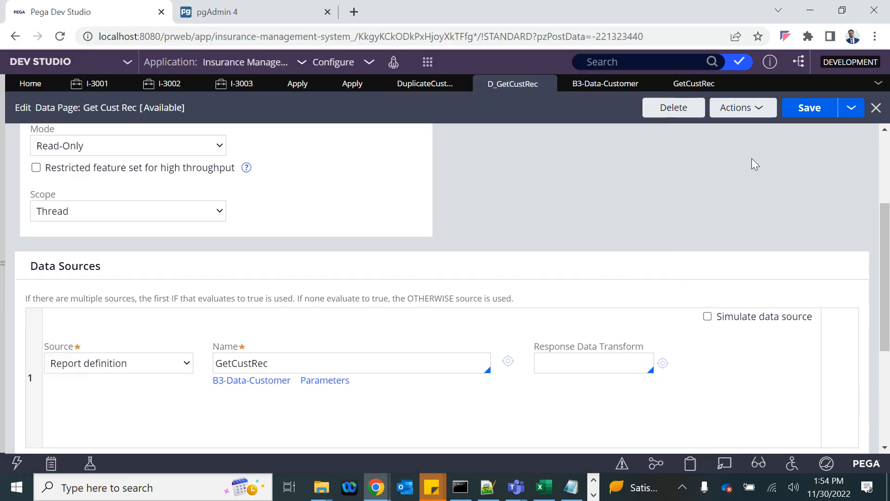
- Review the NewCust=="Yes" check and the D_GetCustRec result-count clause in the condition
left_click(401, 86)
left_click(401, 171)
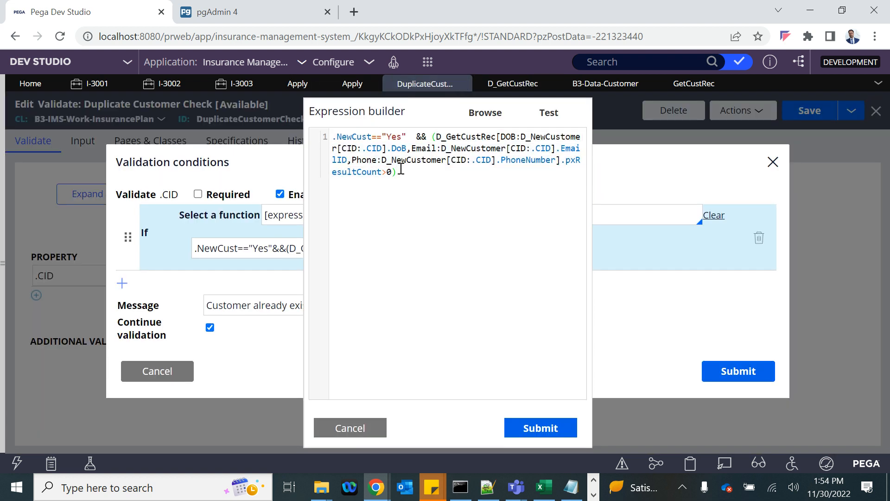
left_click_drag(401, 171, 390, 170)
left_click_drag(436, 136, 392, 168)
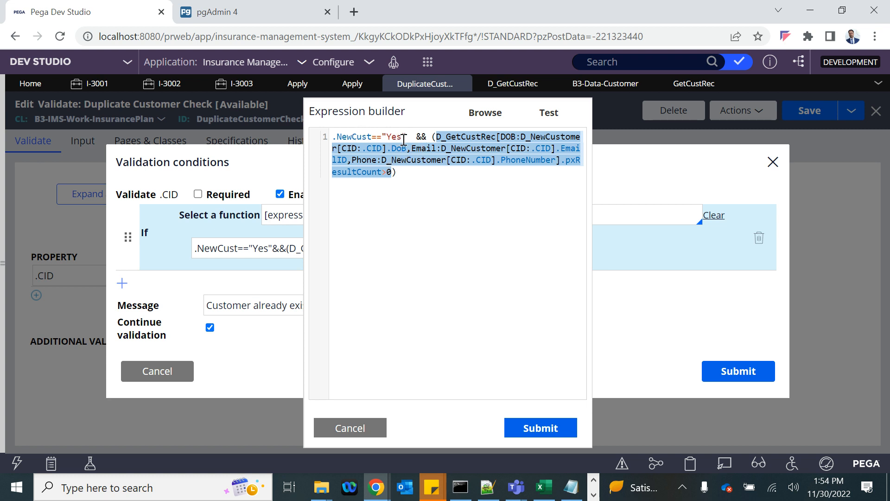
left_click_drag(410, 136, 336, 138)
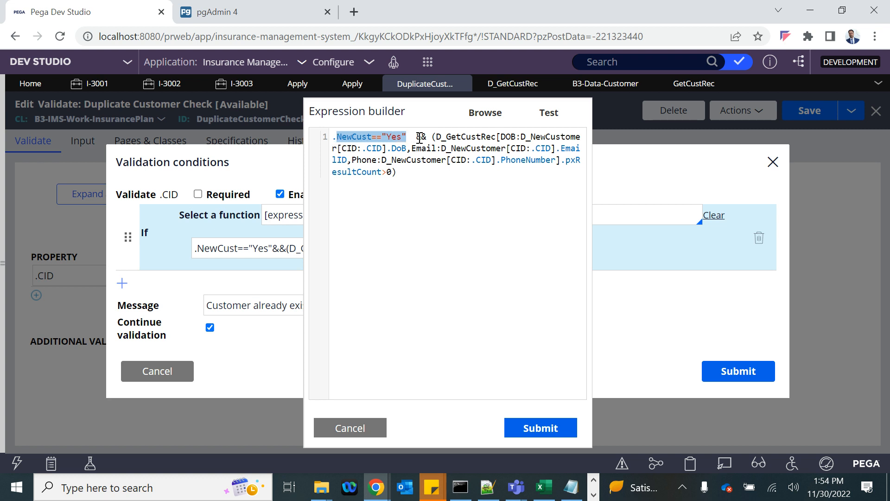
left_click_drag(427, 136, 410, 174)
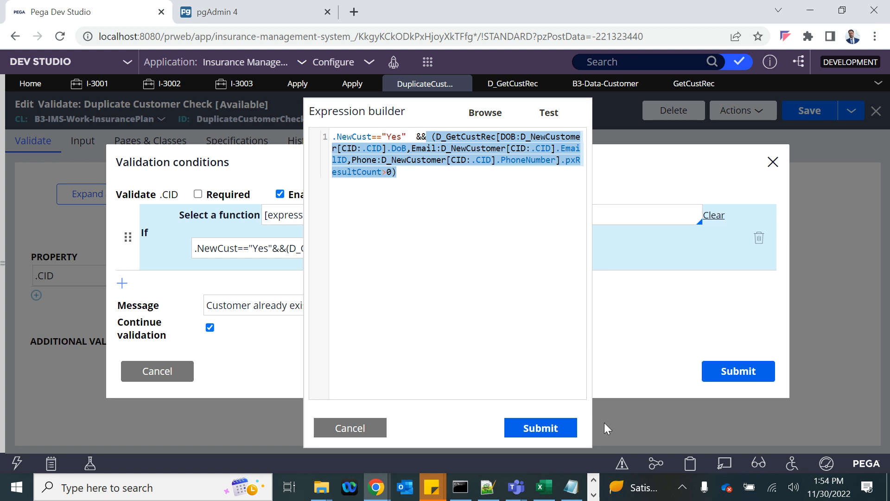
- Accept the expression, then reopen the builder and select the full expression to copy
left_click(539, 419)
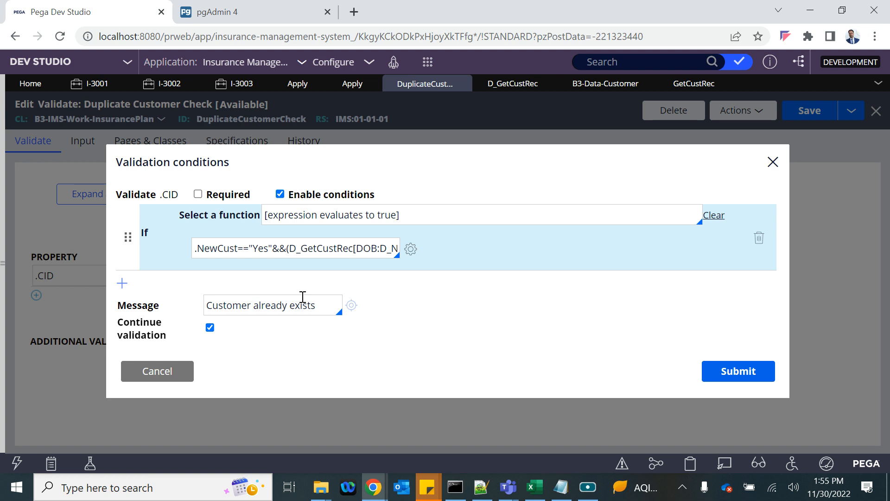
triple_click(272, 250)
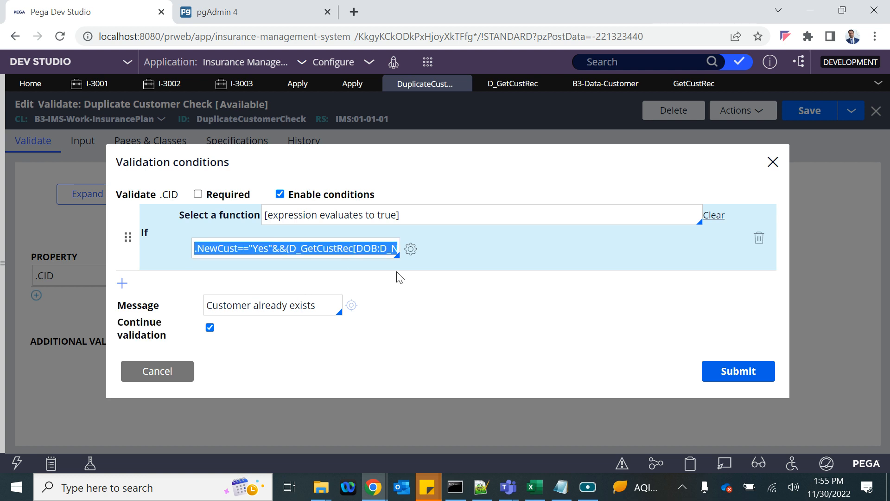
left_click(411, 249)
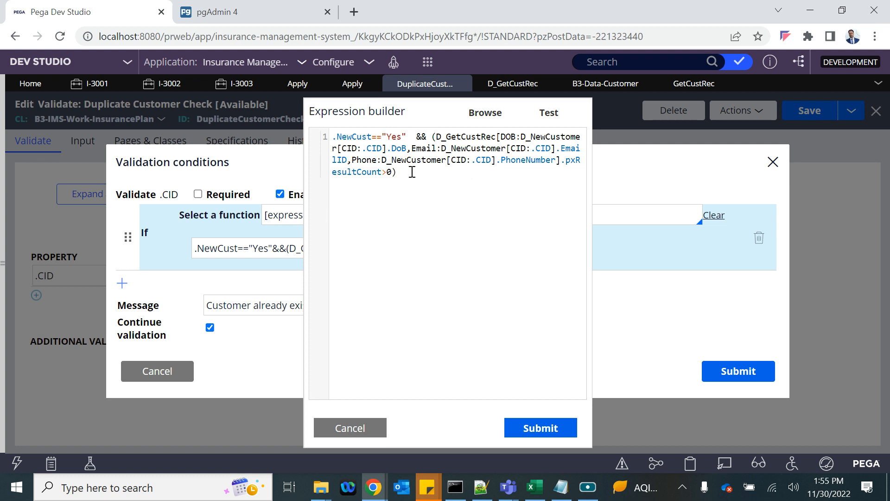
key("ctrl+a")
- Paste the copied expression into Notepad below the report-definition notes
left_click(561, 487)
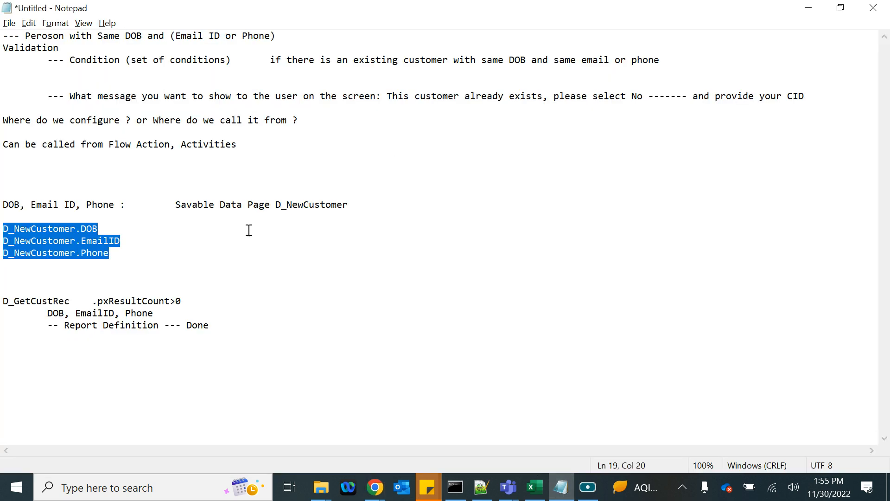
left_click(233, 318)
left_click(222, 332)
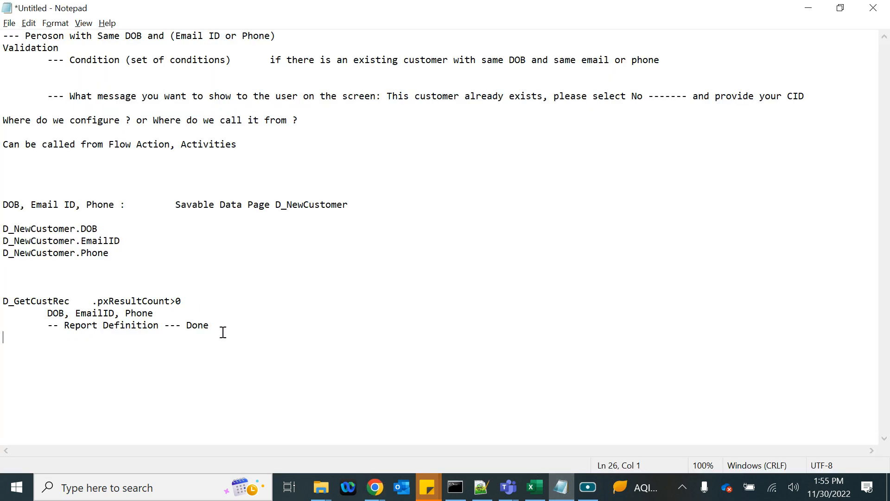
key("Return")
key("Return")
key("Return")
key("ctrl+v")
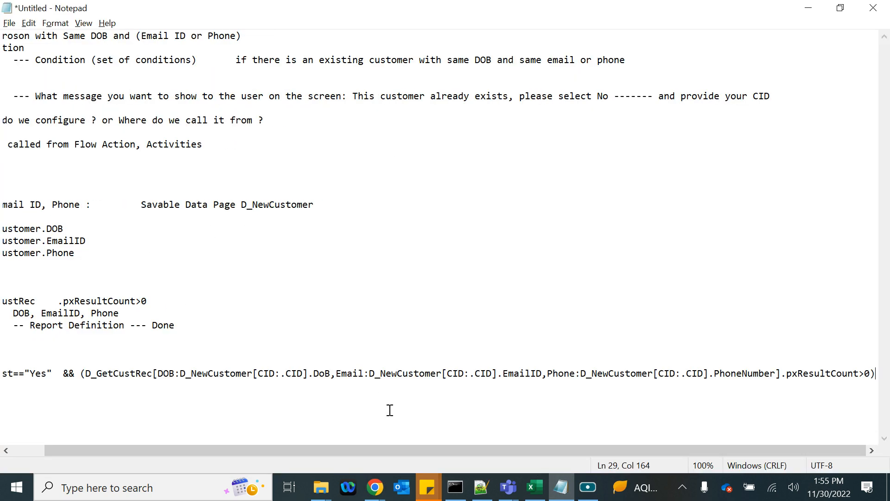
- Highlight the DOB argument's D_NewCustomer[CID:.CID] reference in the pasted expression
left_click_drag(349, 449, 252, 450)
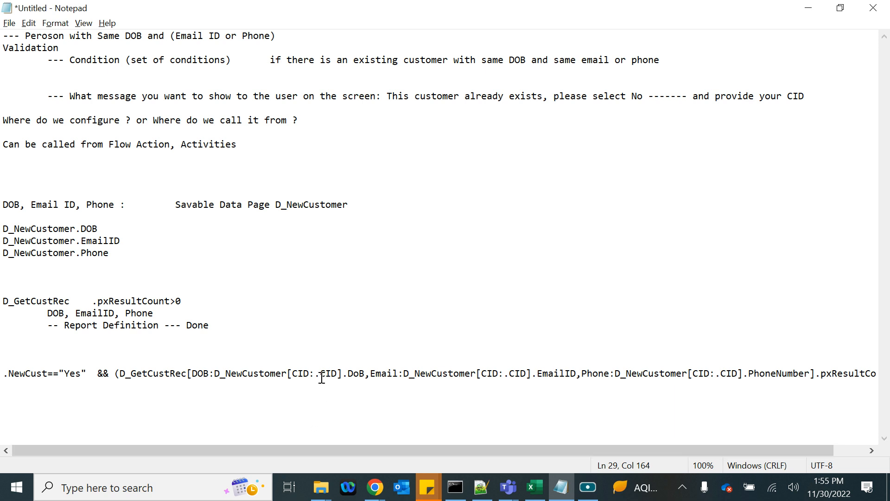
left_click_drag(316, 373, 336, 376)
left_click_drag(336, 375, 339, 375)
left_click(354, 376)
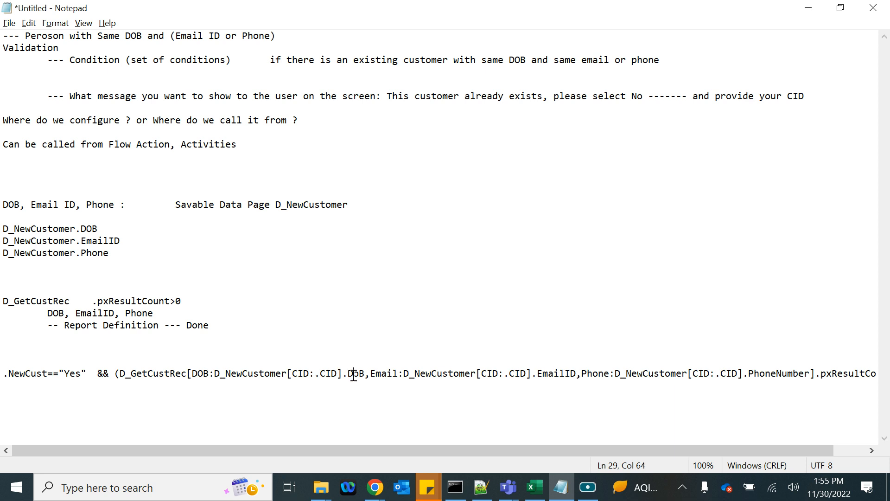
double_click(223, 375)
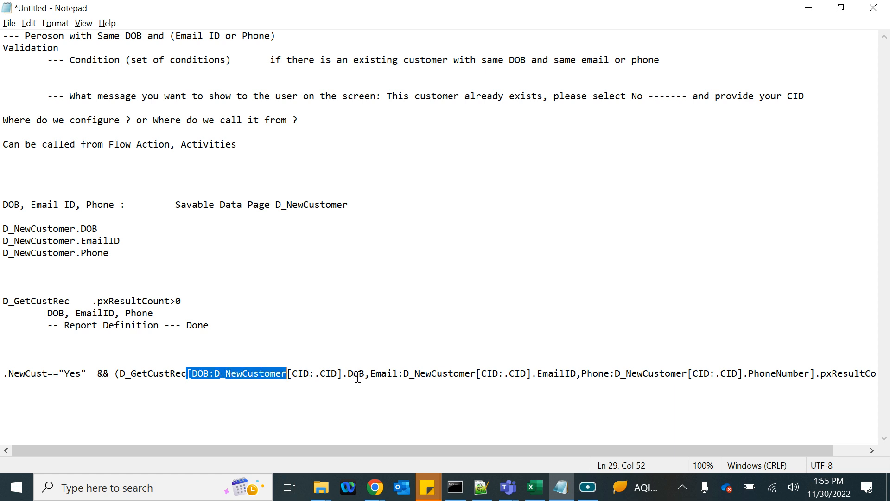
left_click(228, 375)
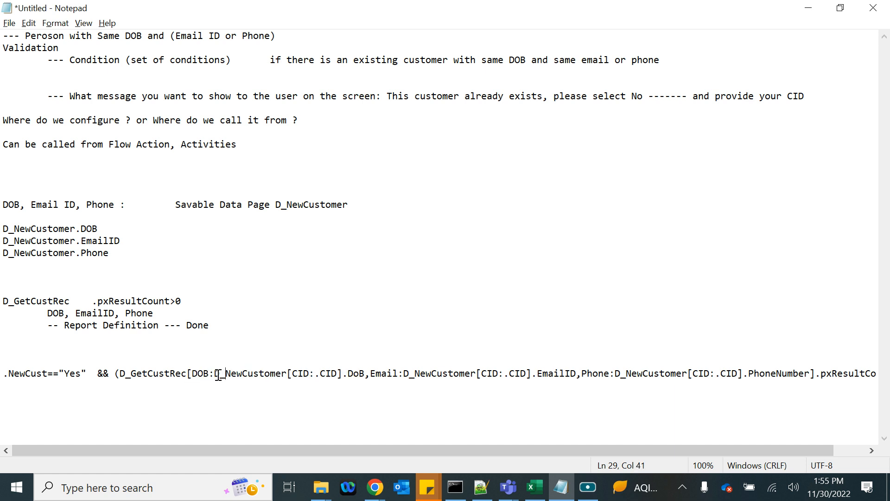
left_click_drag(214, 376, 363, 375)
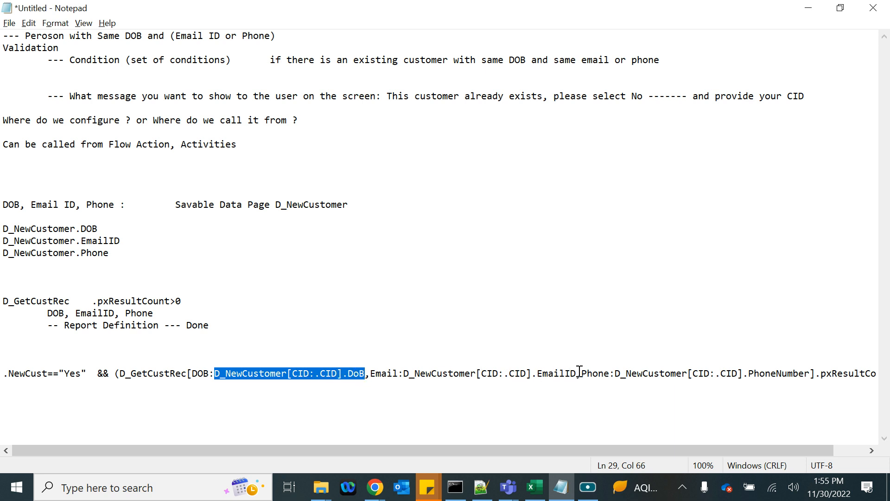
- Highlight the Email argument's D_NewCustomer[CID:.CID] page reference
left_click_drag(577, 373, 403, 375)
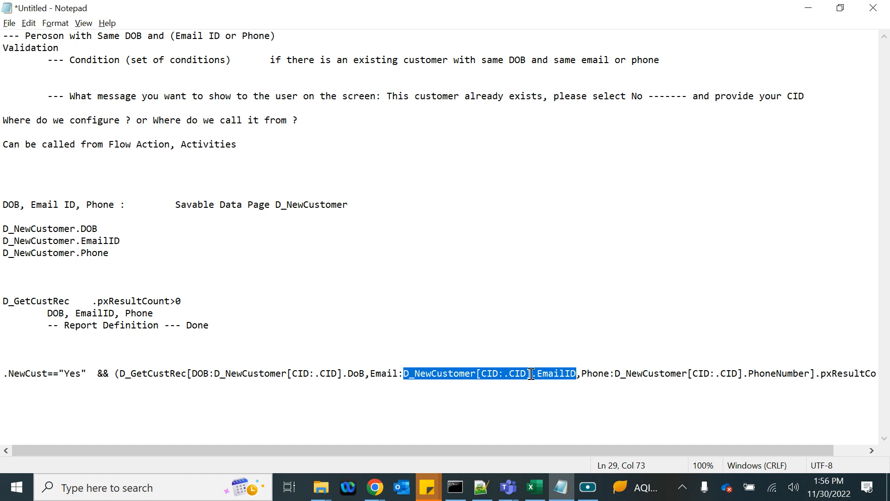
left_click(439, 375)
double_click(439, 375)
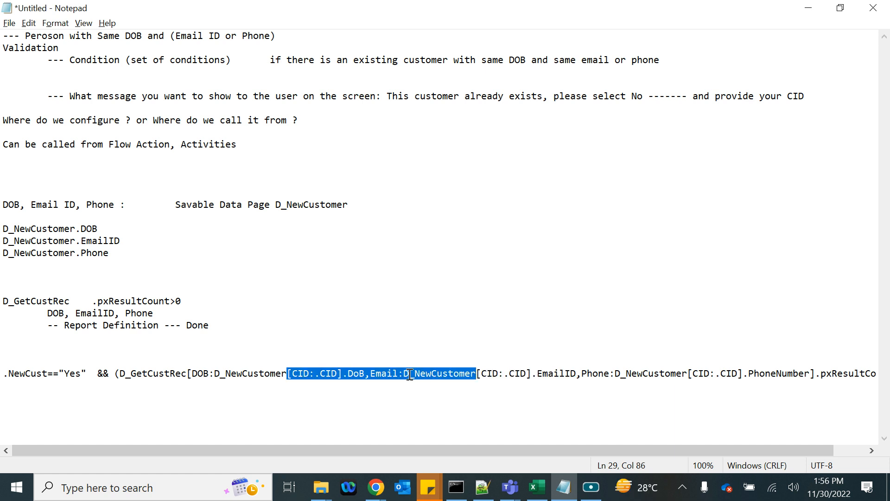
left_click_drag(404, 374, 528, 373)
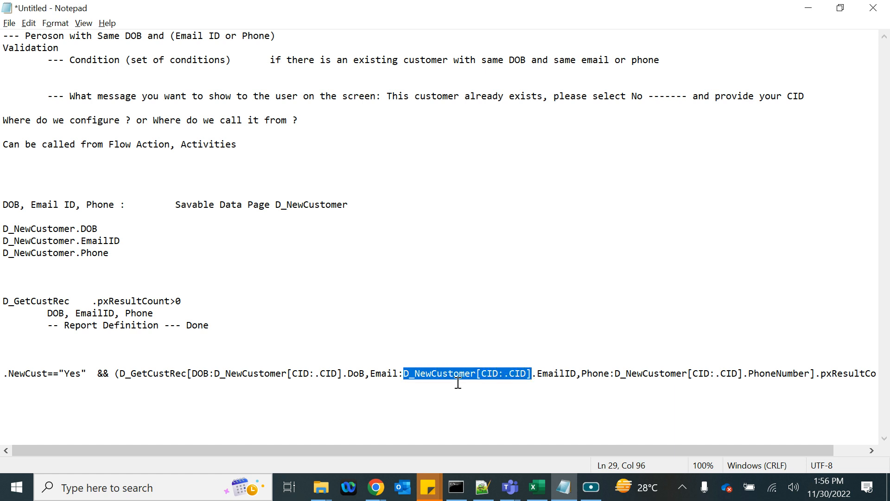
double_click(515, 375)
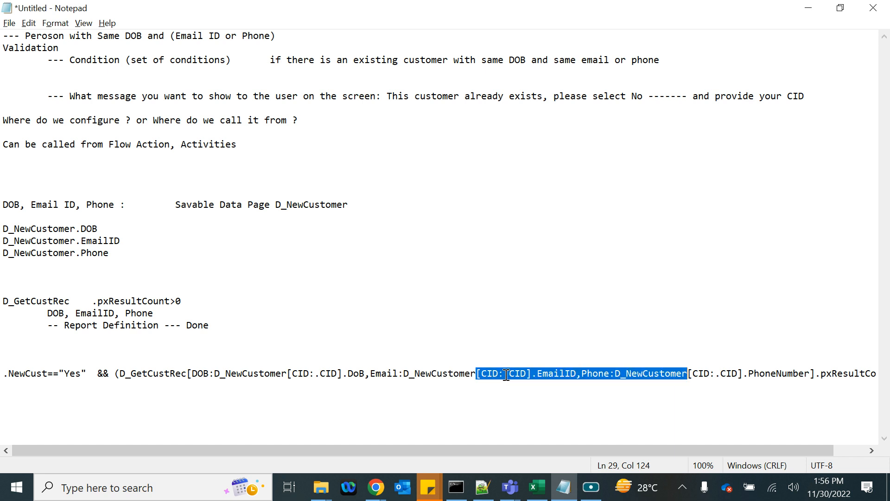
left_click_drag(506, 374, 528, 375)
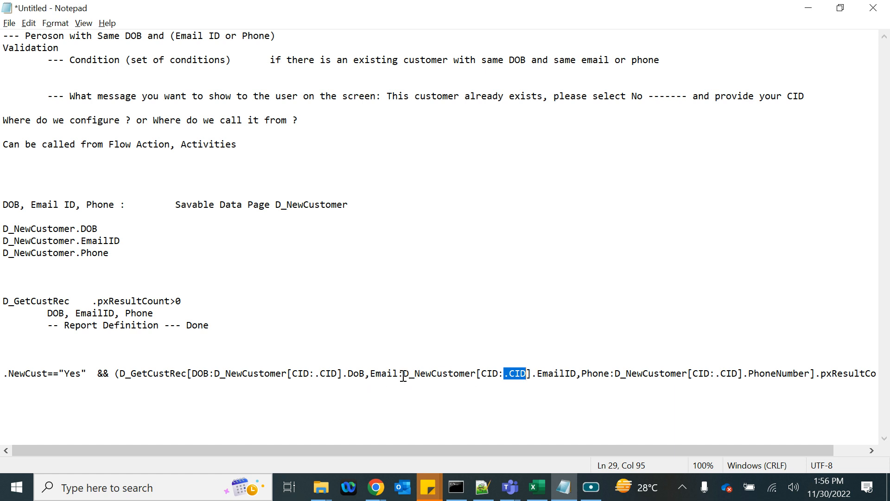
left_click_drag(403, 374, 532, 374)
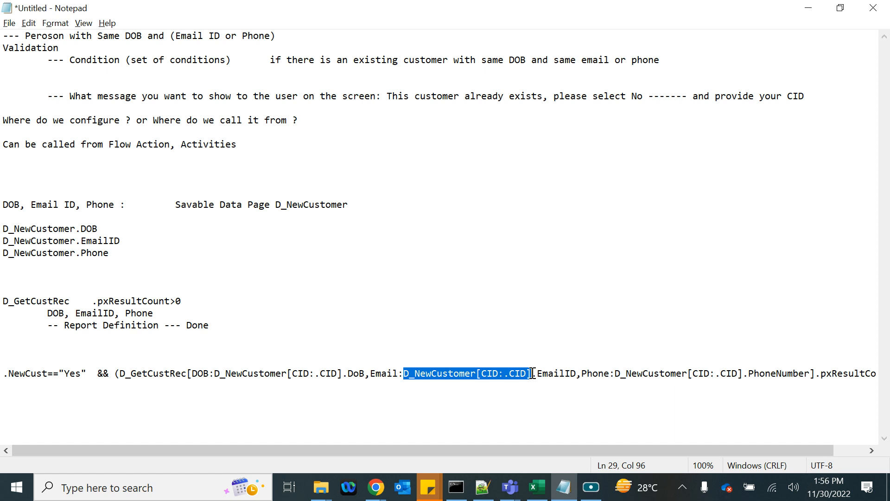
- Back in Pega, submit the Expression builder and Validation conditions, then save DuplicateCustomerCheck
key("alt+Tab")
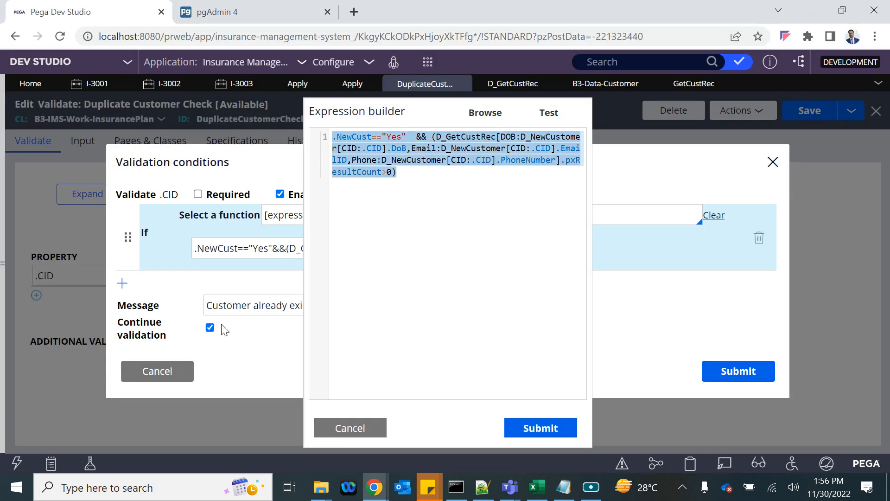
left_click(431, 198)
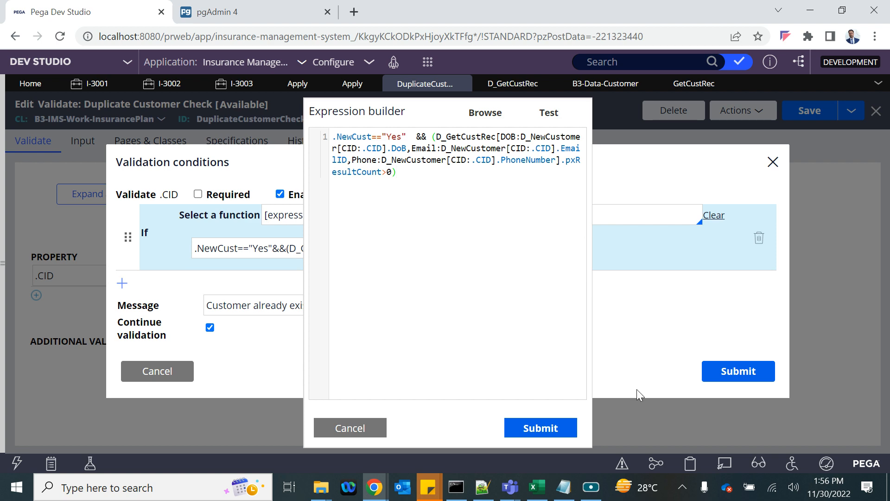
left_click(527, 427)
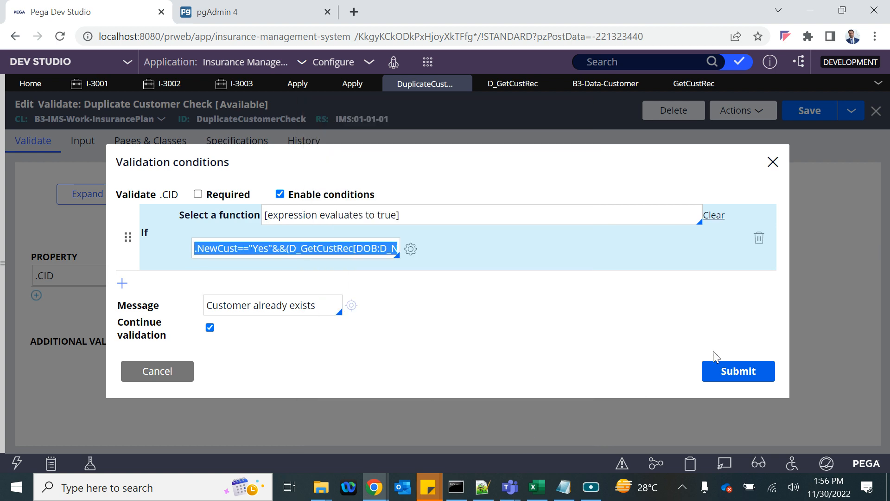
left_click(736, 371)
left_click(812, 121)
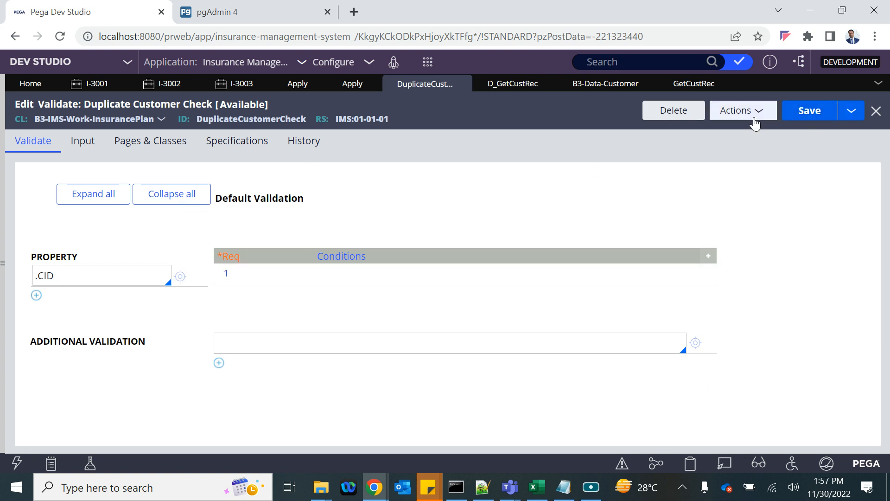
- Copy the DuplicateCustomerCheck rule ID and paste it into the Apply flow action's Validate field
left_click(819, 106)
double_click(226, 122)
key("ctrl+c")
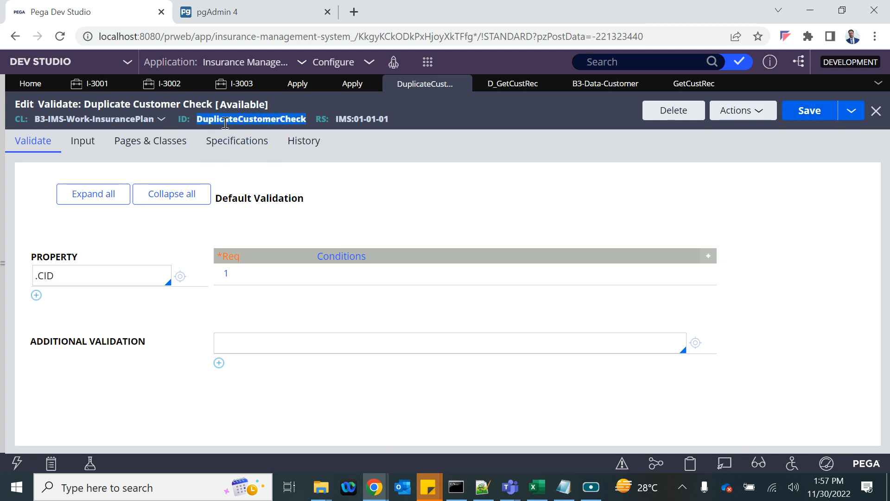
left_click(341, 83)
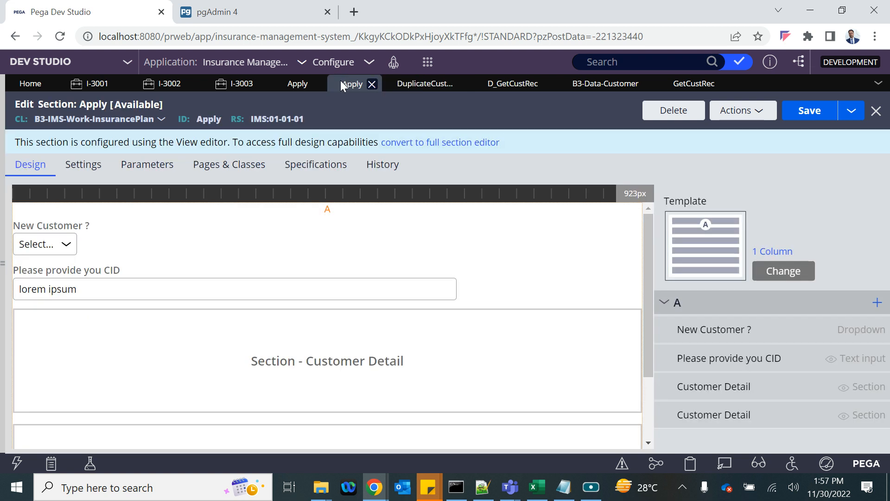
left_click(293, 88)
left_click(97, 254)
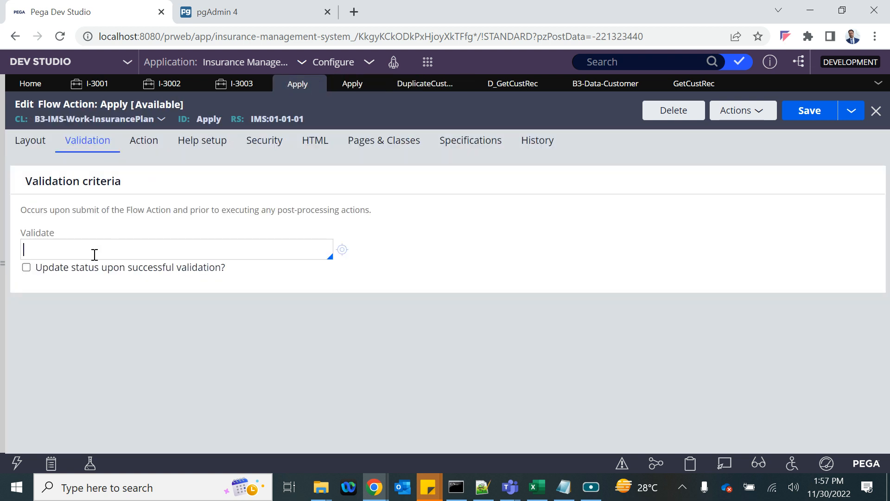
key("ctrl+v")
- Save the Apply flow action and select its ID Apply
left_click(818, 116)
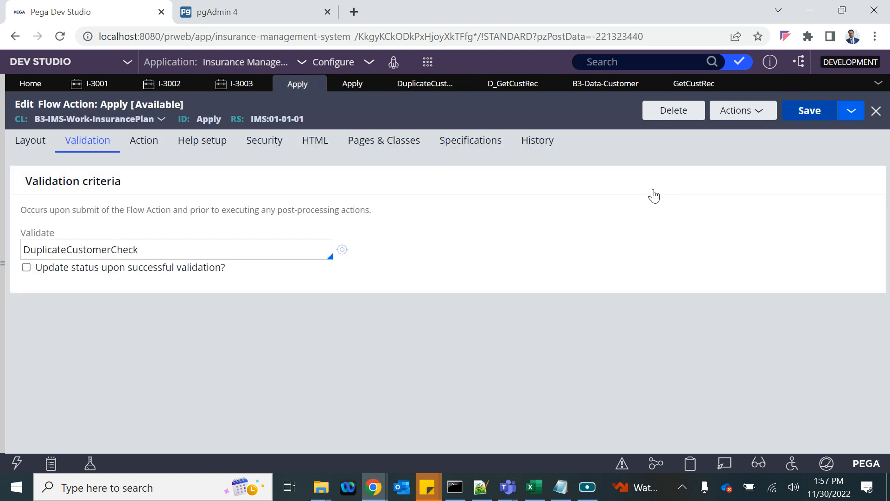
left_click(808, 111)
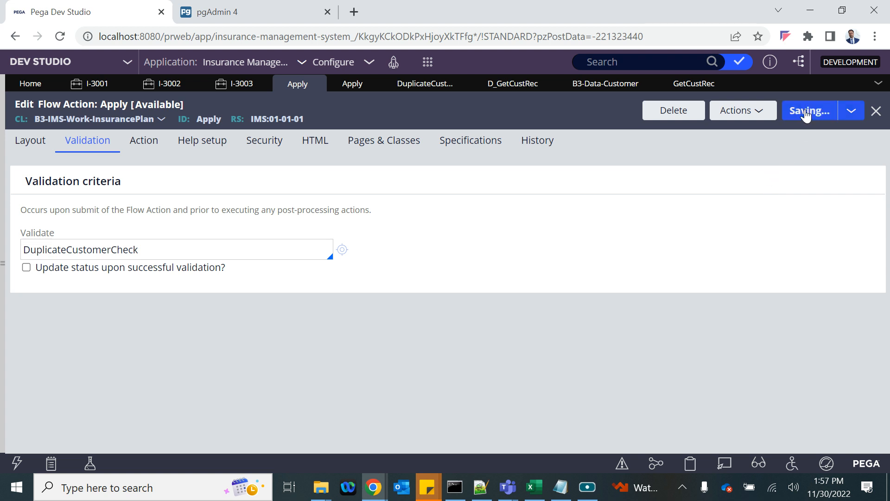
double_click(210, 121)
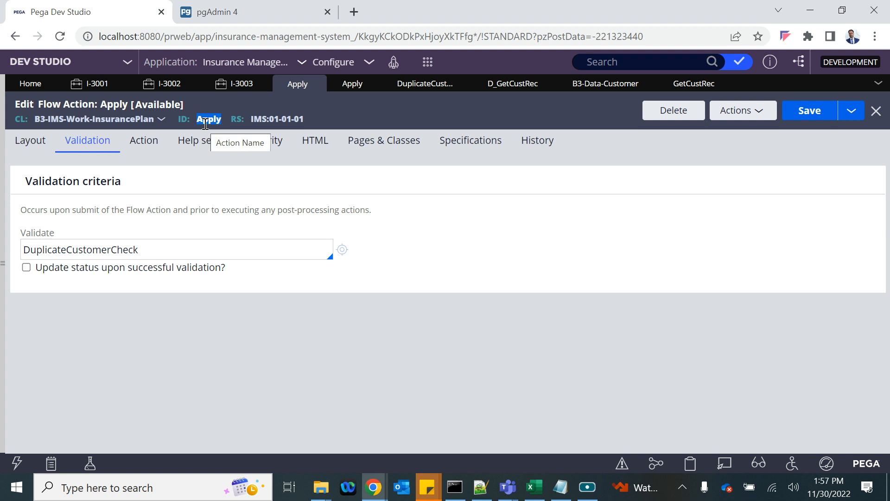
left_click(428, 61)
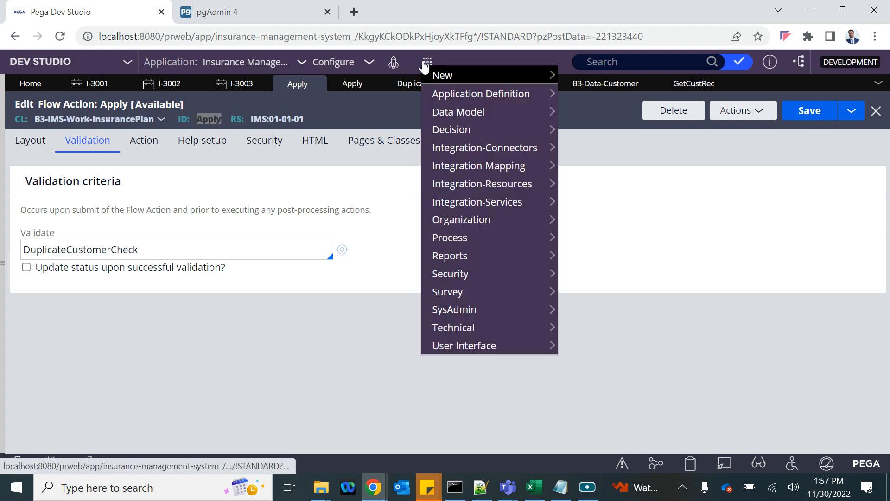
- Close an accidentally started Demo Case
mouse_move(538, 82)
left_click(573, 78)
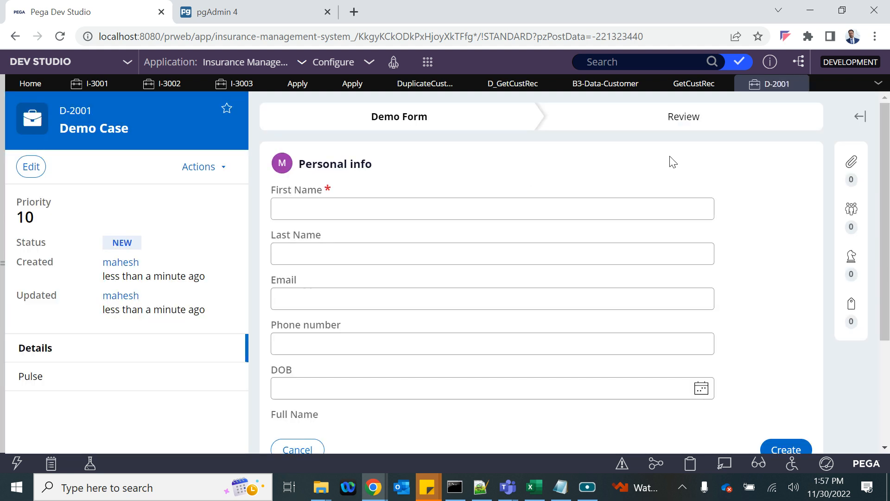
left_click(807, 83)
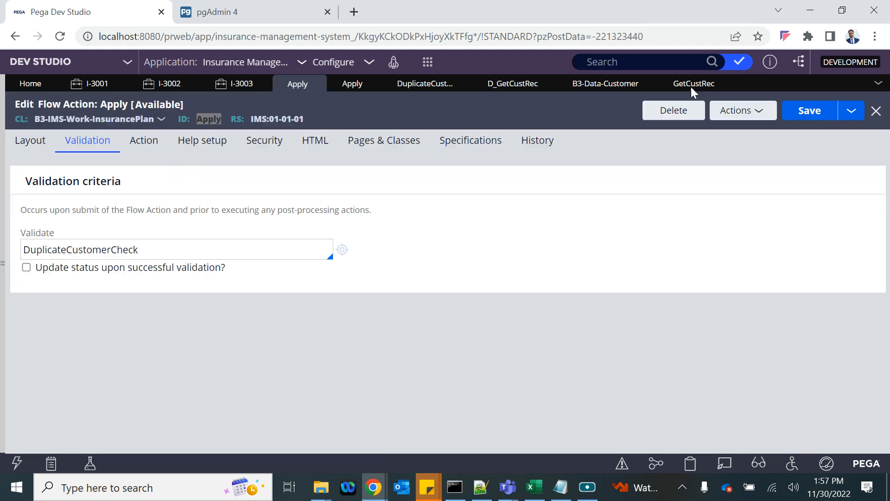
left_click(427, 62)
- Start a new Insurance Plan case with New Customer Yes and Title Mr
mouse_move(541, 79)
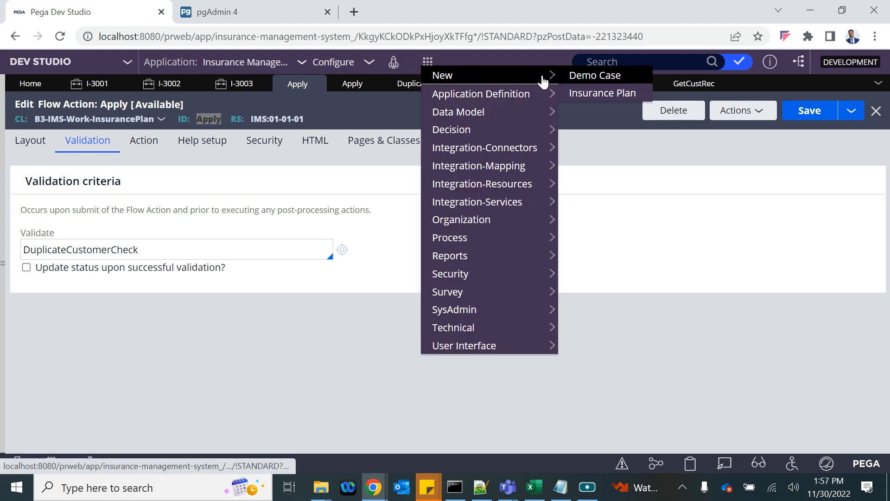
left_click(597, 94)
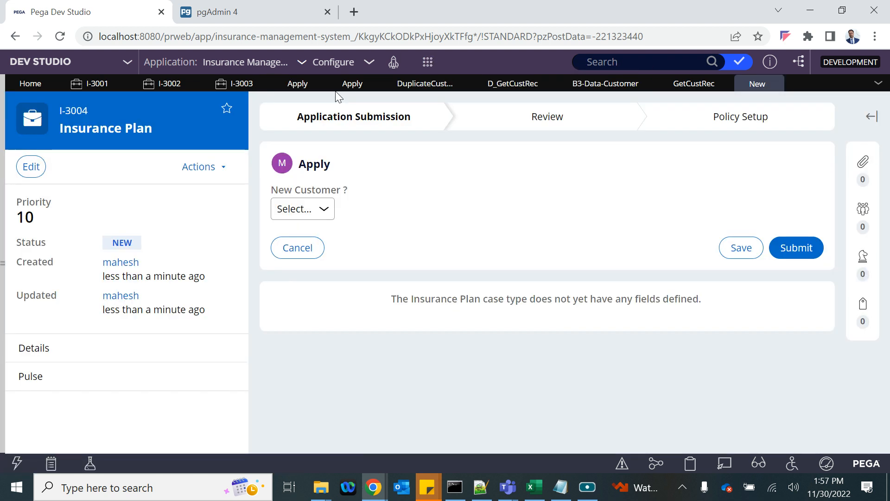
left_click(294, 212)
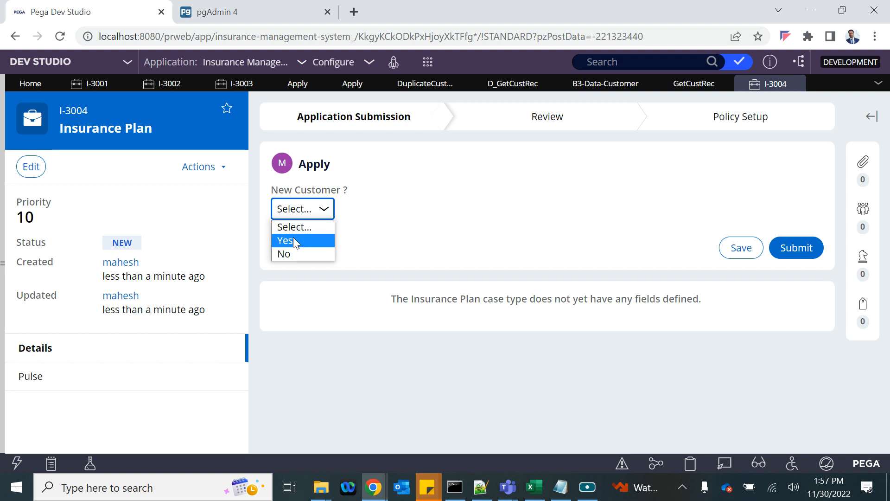
left_click(293, 239)
left_click(463, 254)
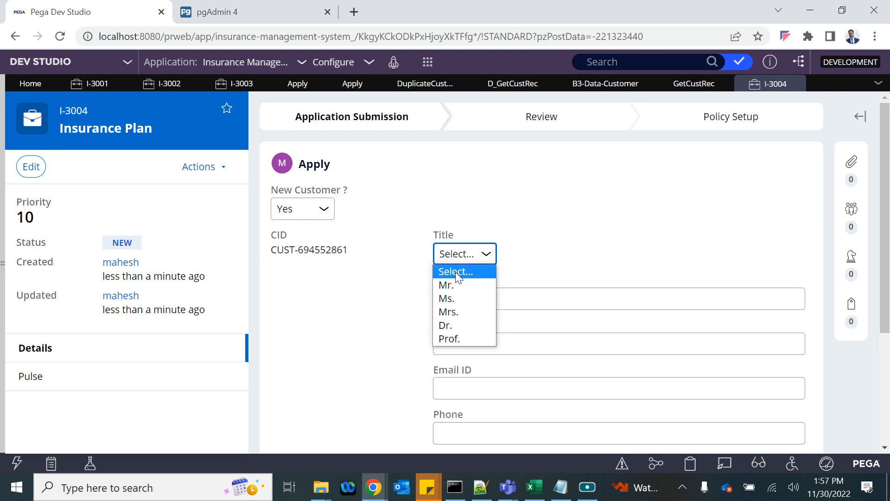
left_click(456, 284)
- Enter the first name and set the date of birth to 11/2/2022
left_click(503, 298)
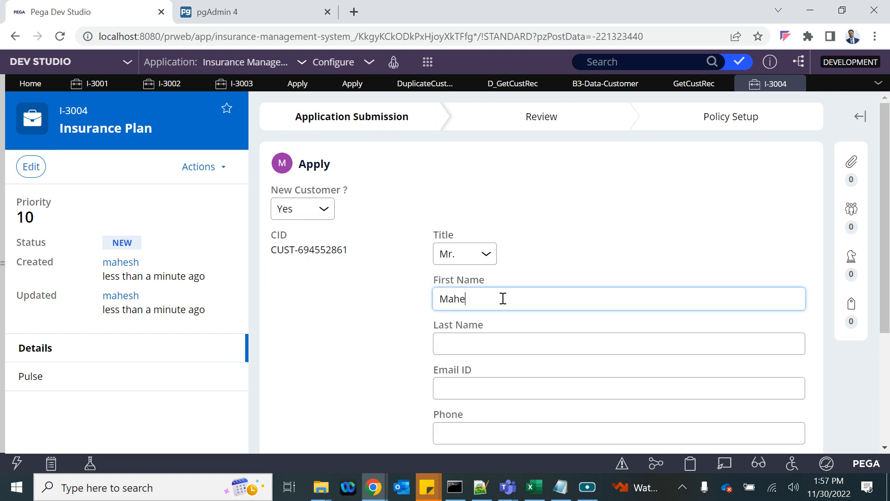
scroll(503, 298, "down", 3)
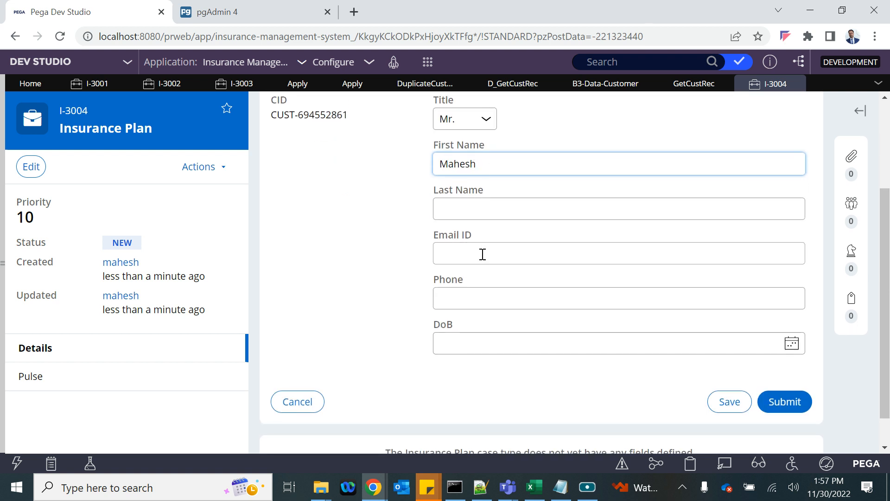
left_click(791, 343)
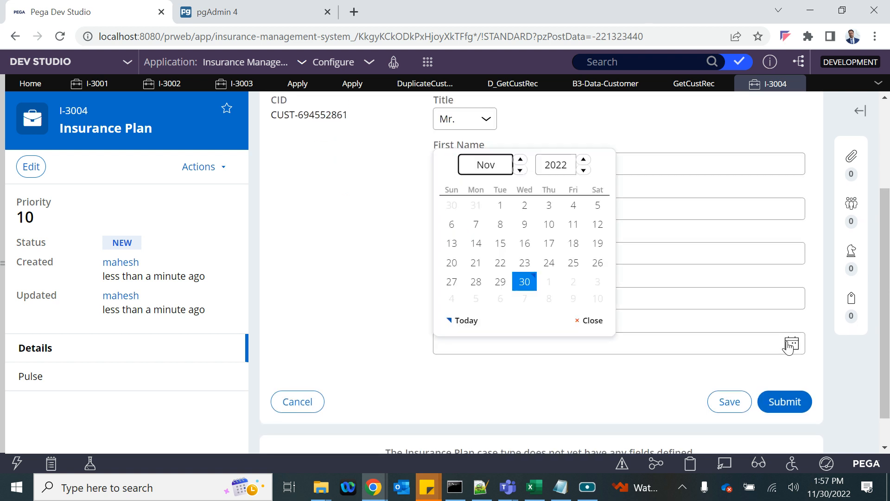
left_click(524, 205)
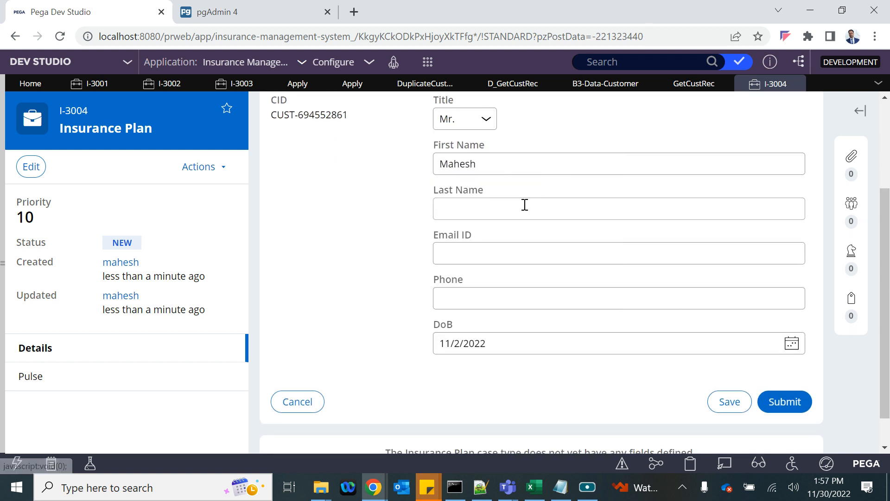
left_click(449, 253)
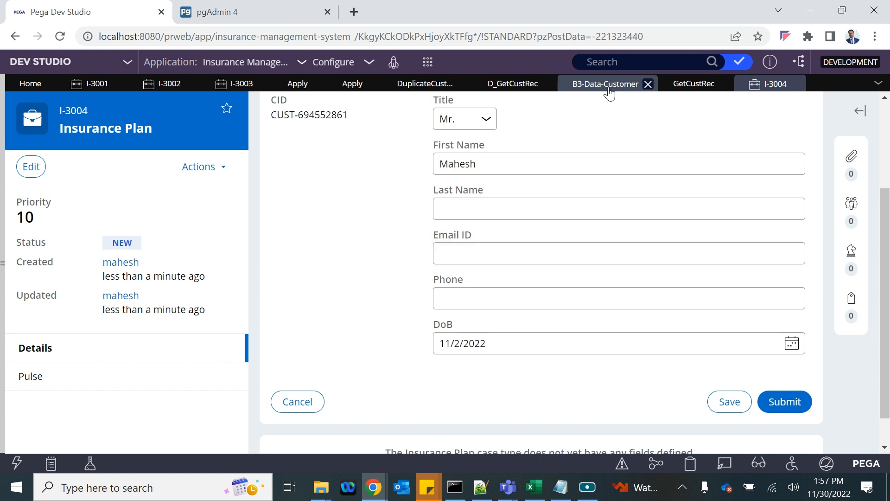
- Copy existing customer CUST-0001's email and paste it into the case's Email ID field
left_click(607, 84)
left_click_drag(232, 347, 309, 354)
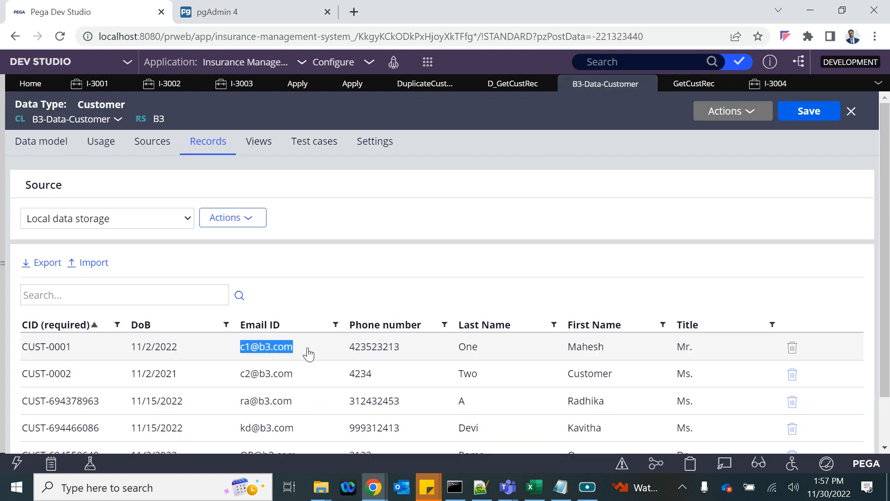
left_click(308, 352)
triple_click(318, 348)
key("ctrl+c")
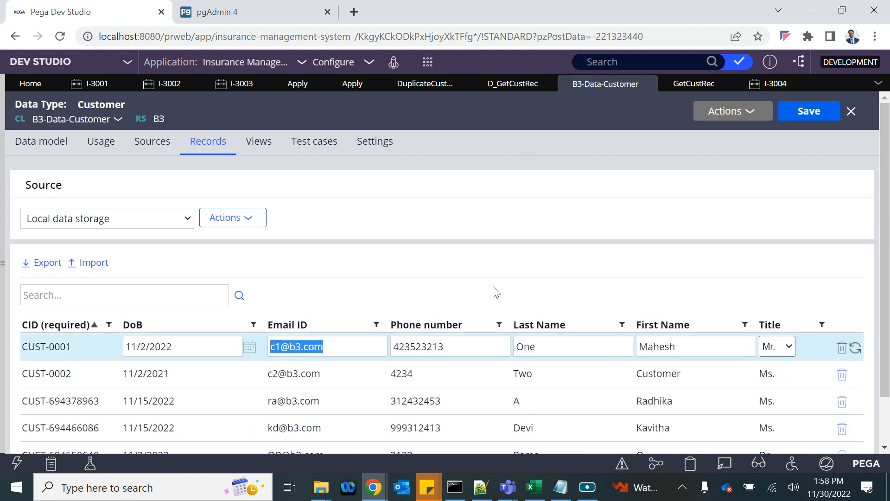
left_click(766, 89)
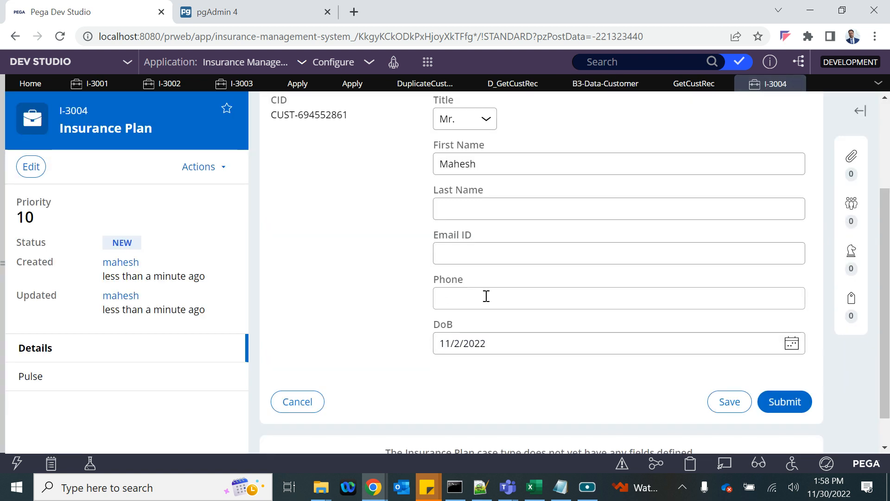
left_click(466, 258)
key("ctrl+v")
- Fill the Phone field and reset the date of birth to 11/2/2022
left_click(448, 297)
type("w")
key("Tab")
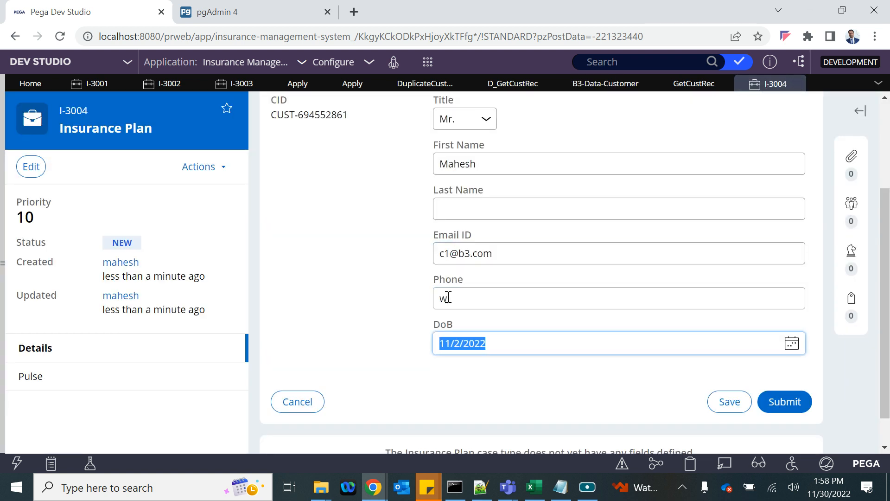
type("03/")
left_click_drag(469, 346, 406, 352)
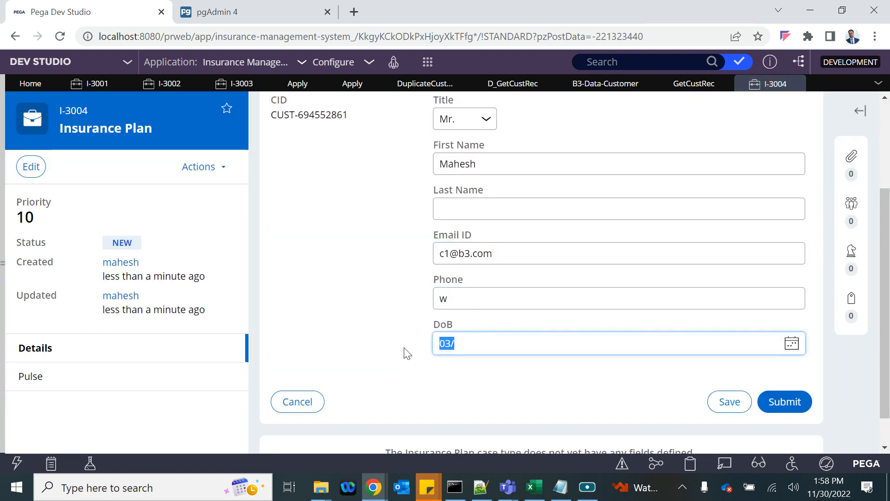
key("BackSpace")
left_click(791, 343)
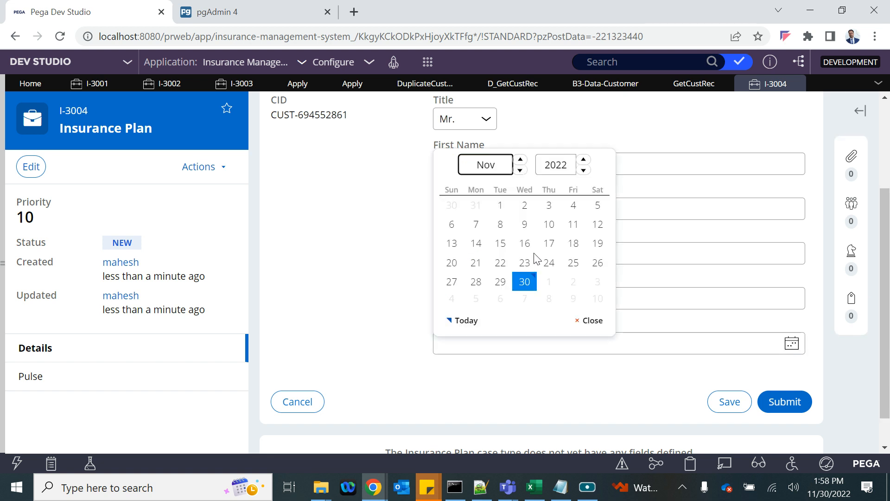
left_click(524, 213)
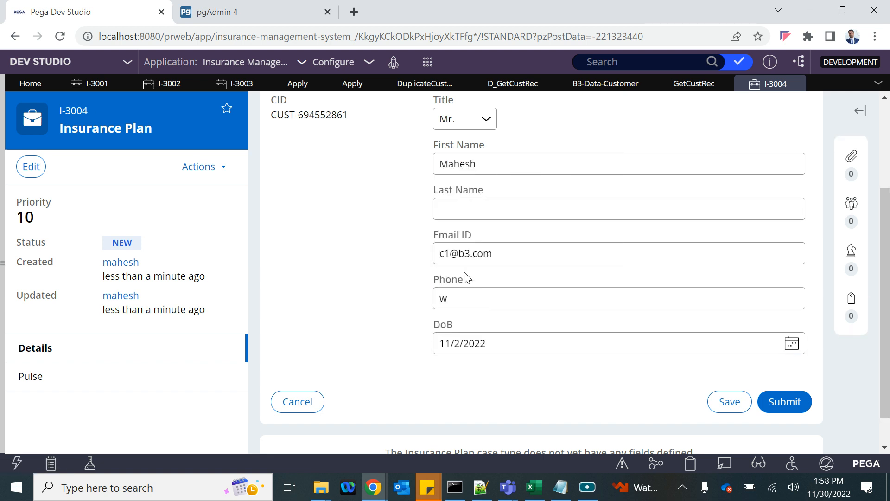
- Fill in the last name and submit, getting the 'Customer already exists' error
left_click(473, 294)
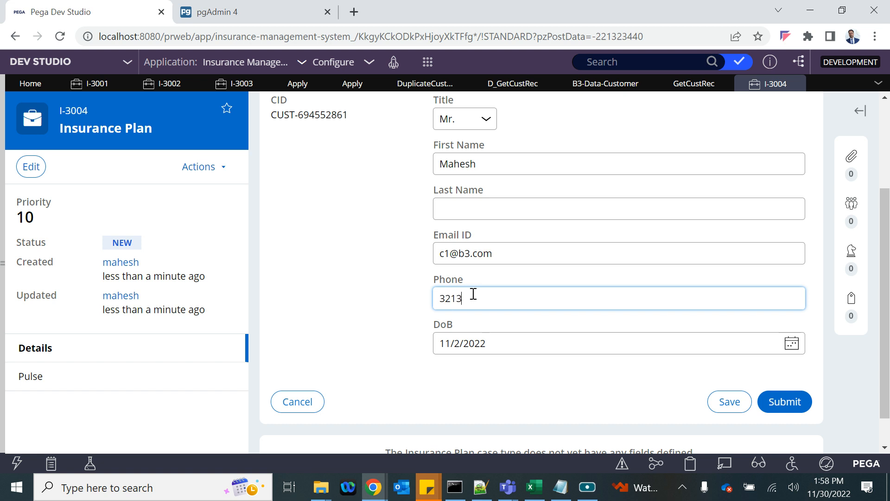
left_click(470, 210)
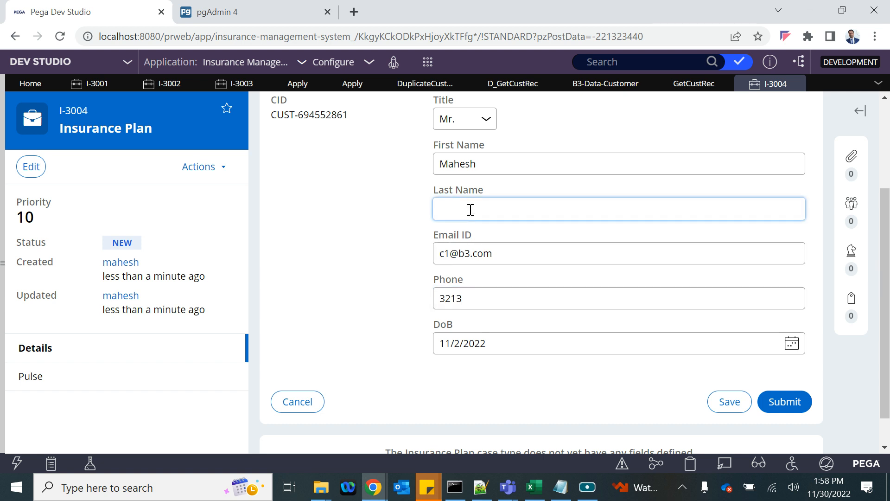
left_click(782, 402)
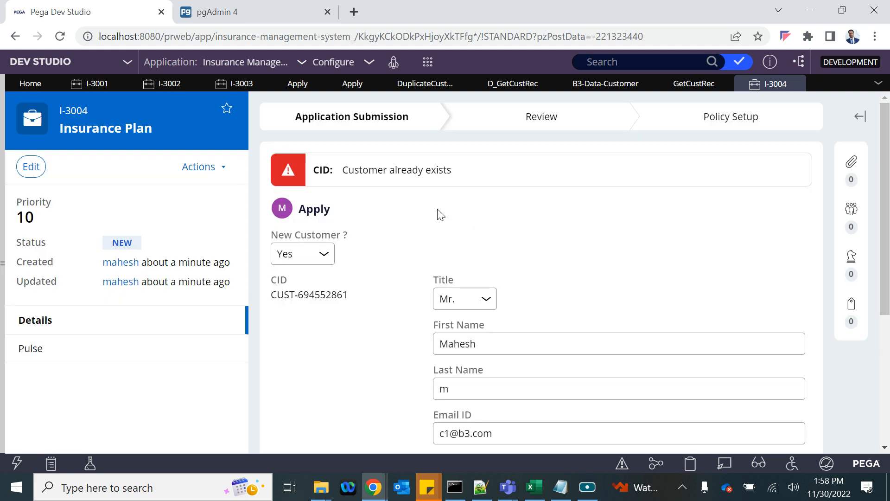
scroll(468, 306, "down", 4)
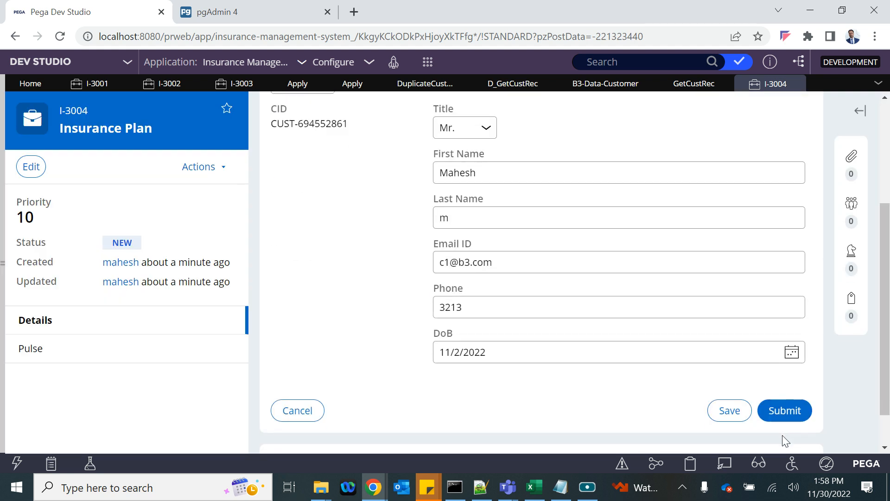
left_click(355, 84)
left_click(295, 83)
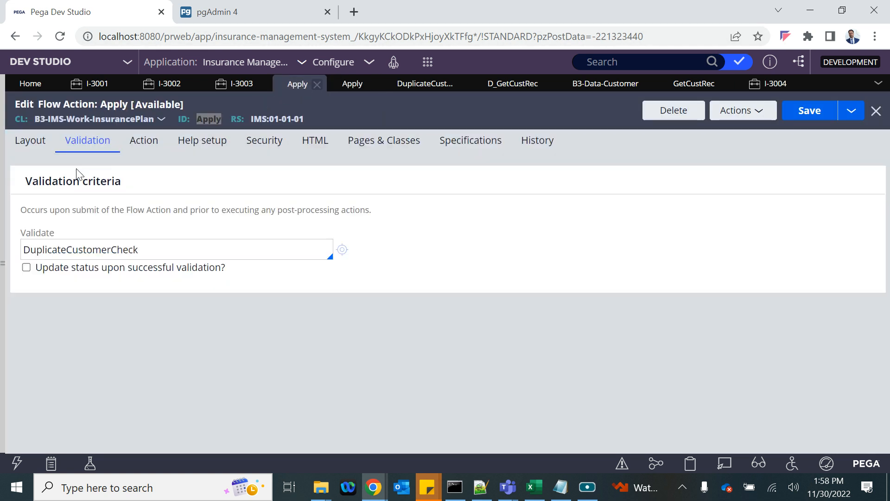
double_click(94, 250)
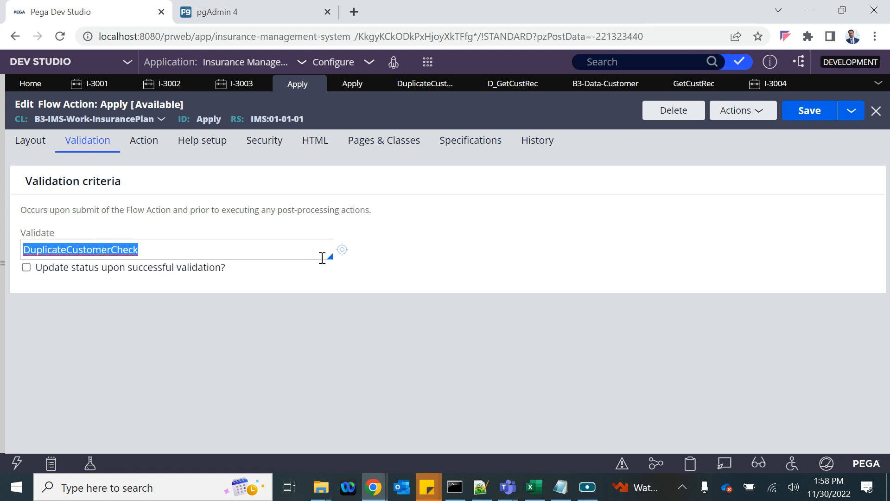
left_click(341, 250)
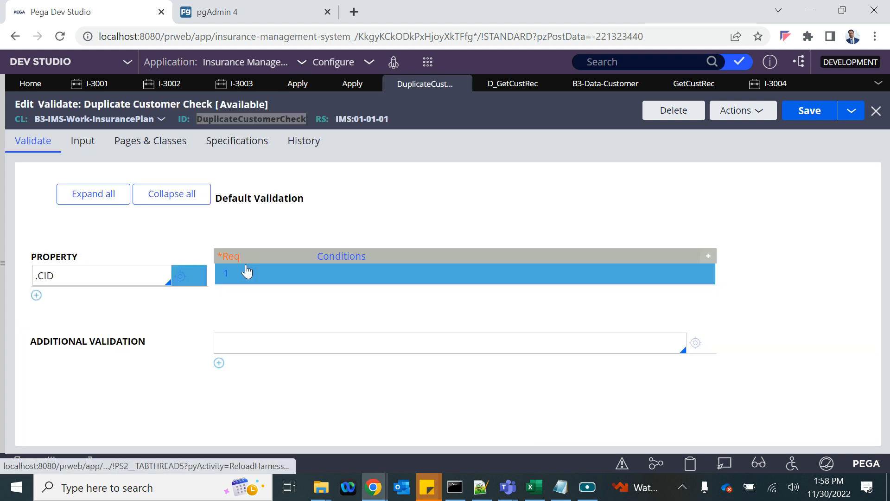
left_click(226, 275)
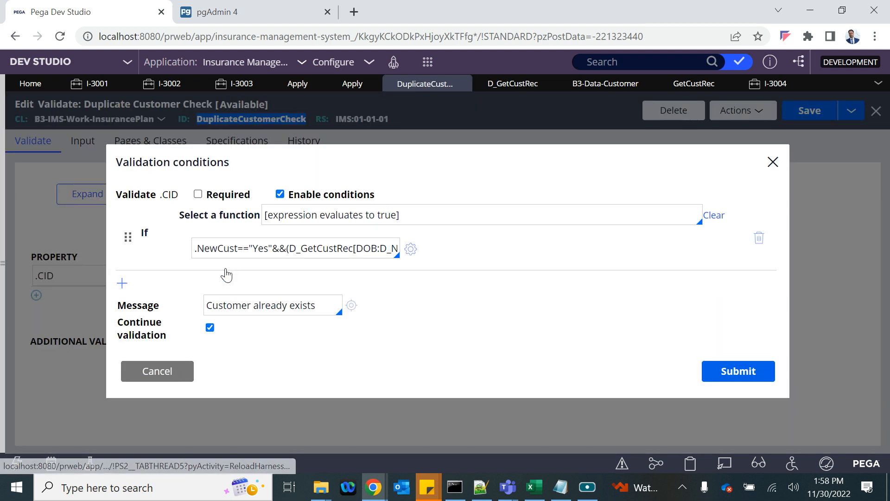
left_click(411, 251)
left_click_drag(335, 138, 407, 137)
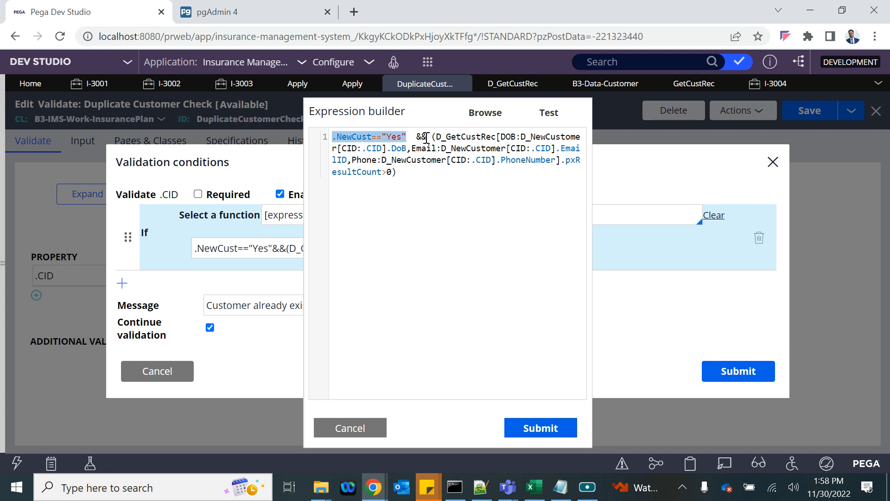
double_click(449, 138)
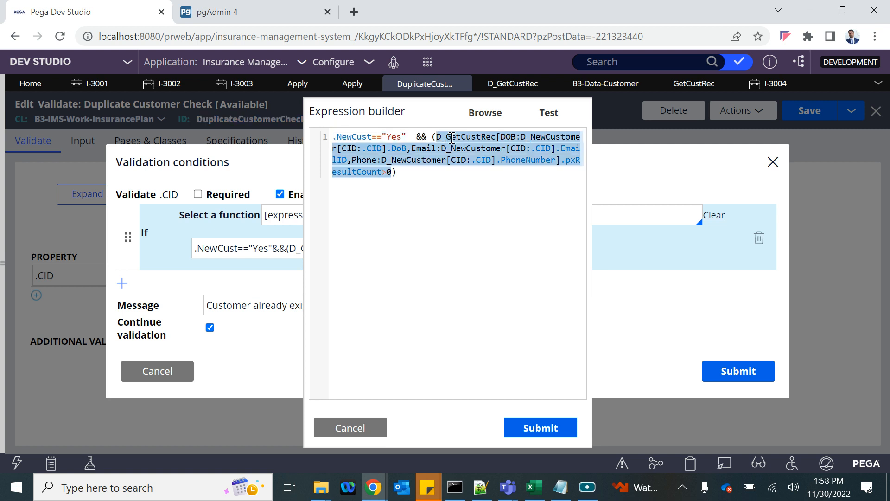
left_click(513, 84)
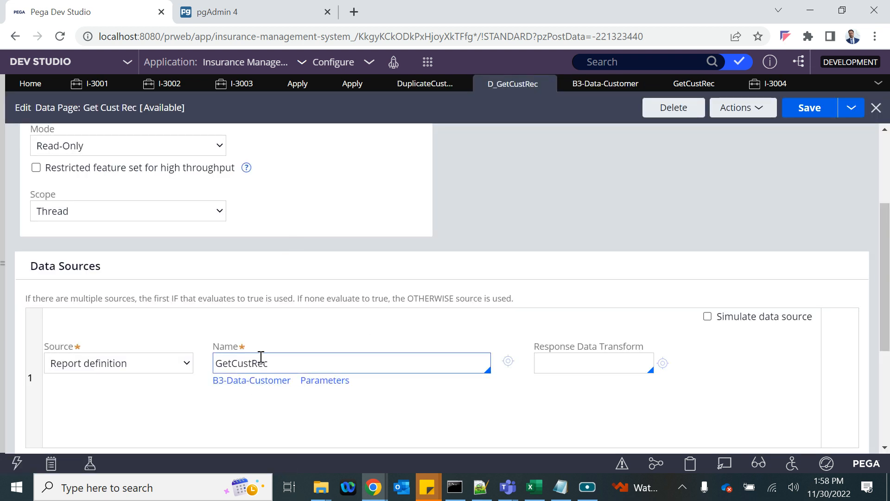
left_click(406, 84)
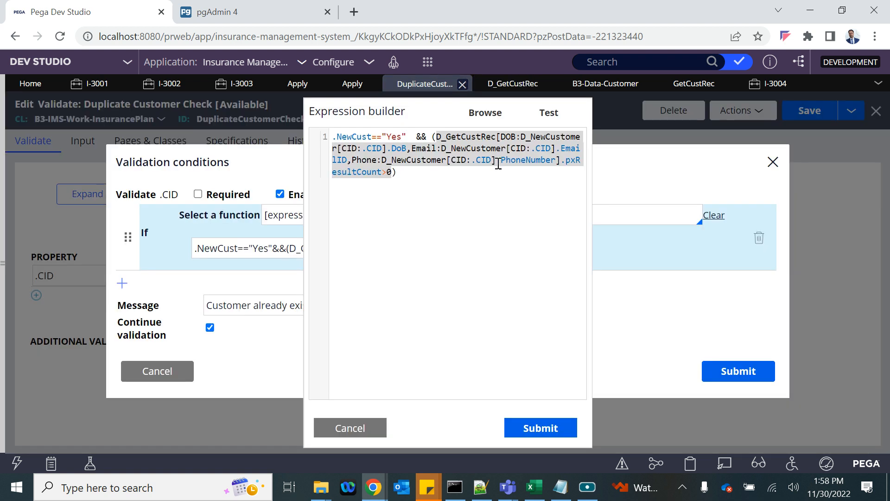
left_click(390, 171)
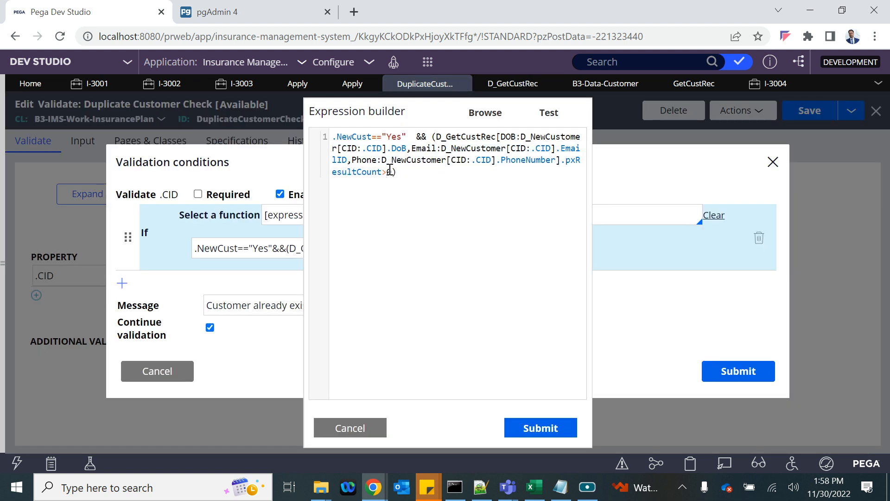
left_click_drag(397, 172, 381, 177)
left_click(770, 84)
scroll(489, 246, "up", 3)
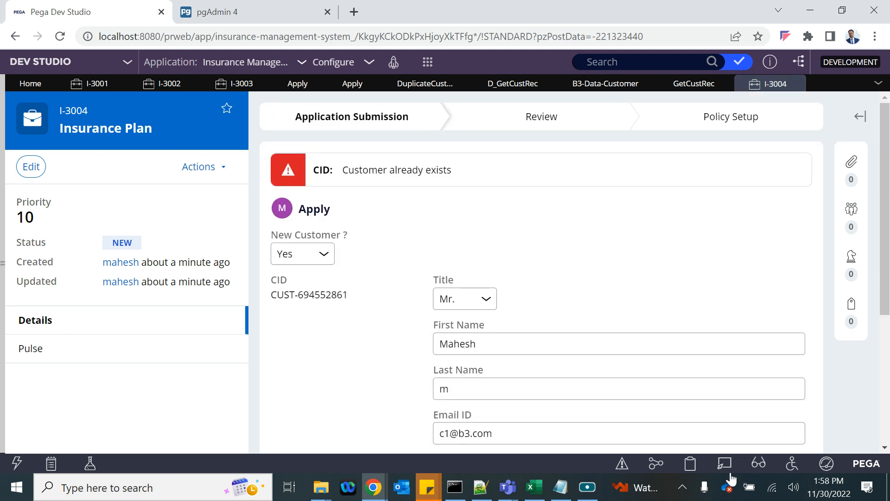
- In the Clipboard, inspect D_GetCustRec's pxResultCount of 1 and its matching customer in pxResults
left_click(691, 463)
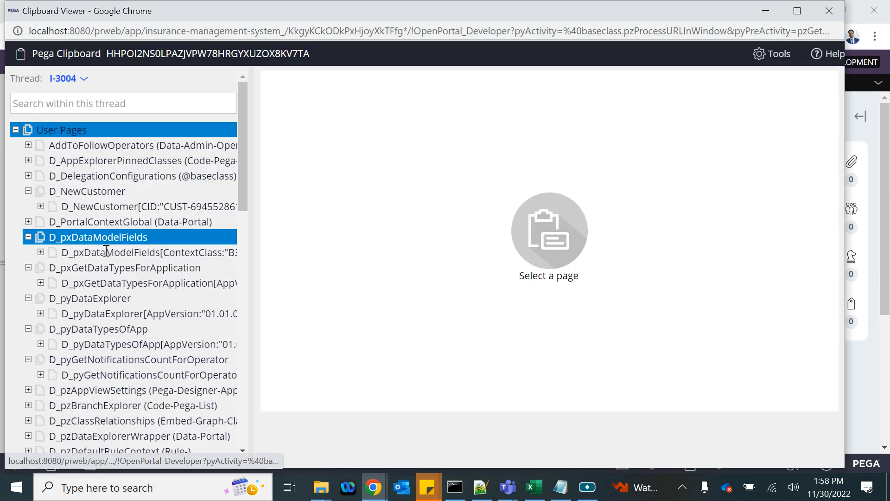
scroll(70, 246, "down", 15)
left_click(15, 391)
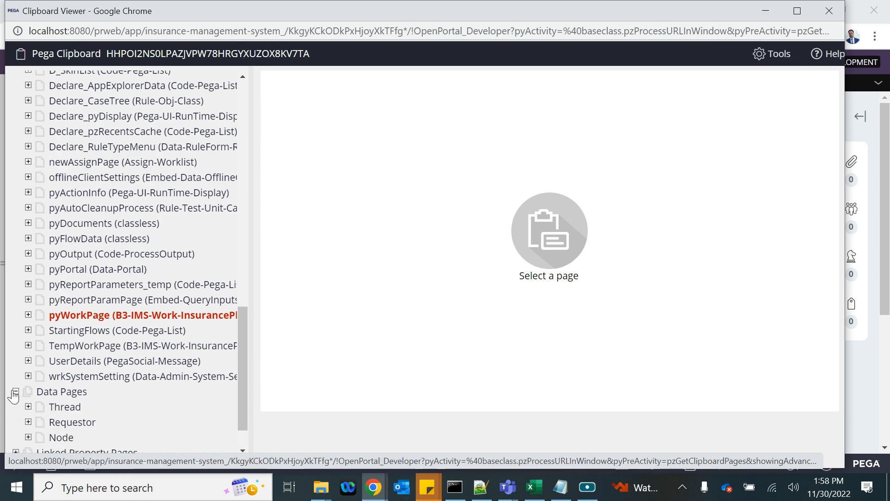
scroll(16, 391, "down", 2)
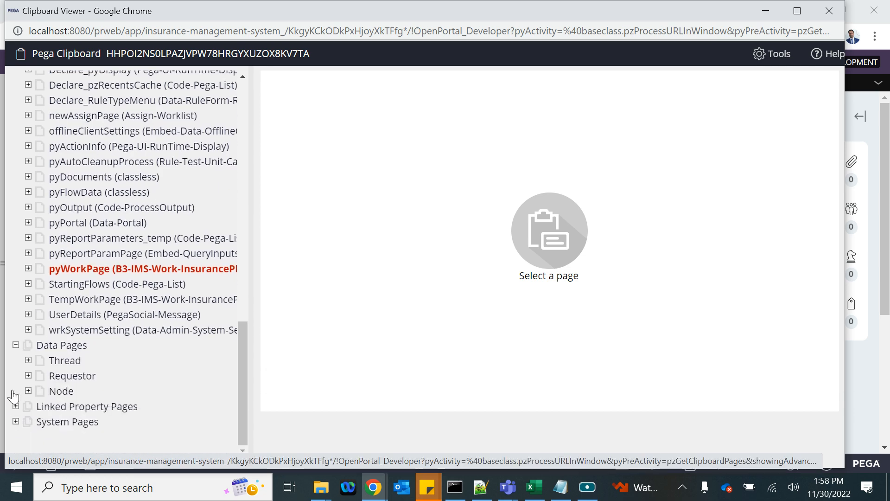
left_click(28, 360)
scroll(113, 392, "down", 8)
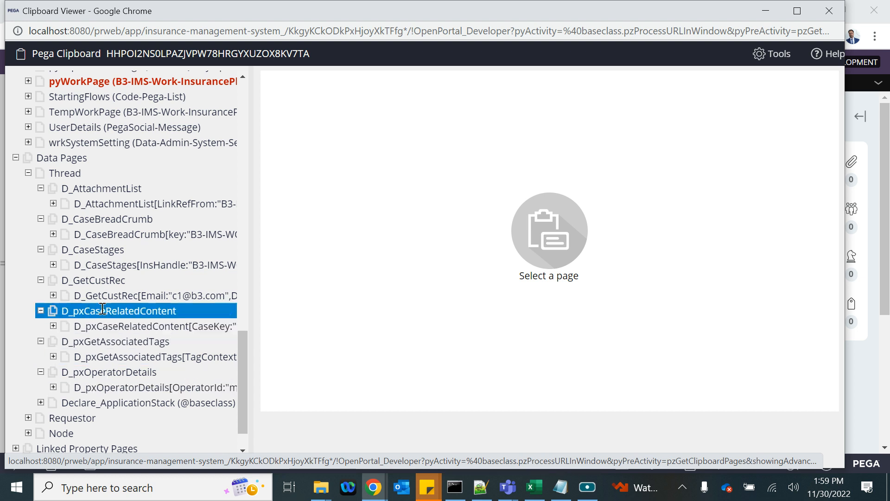
left_click(101, 296)
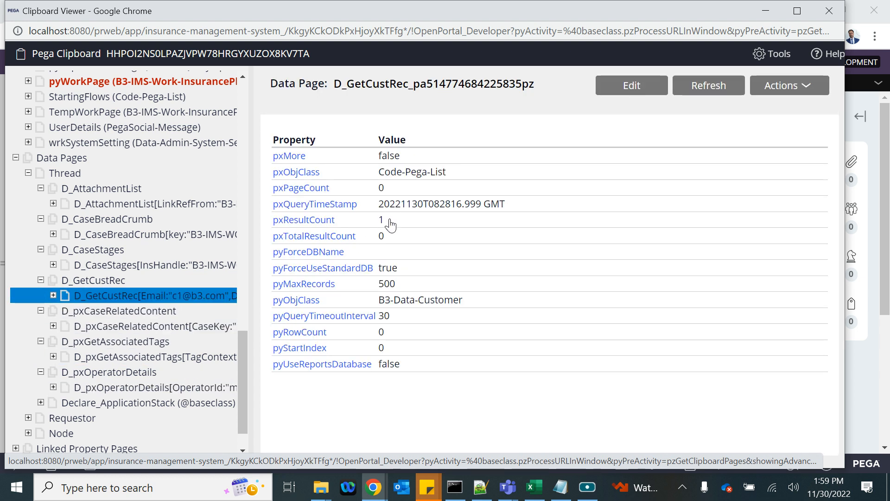
double_click(380, 220)
left_click(53, 295)
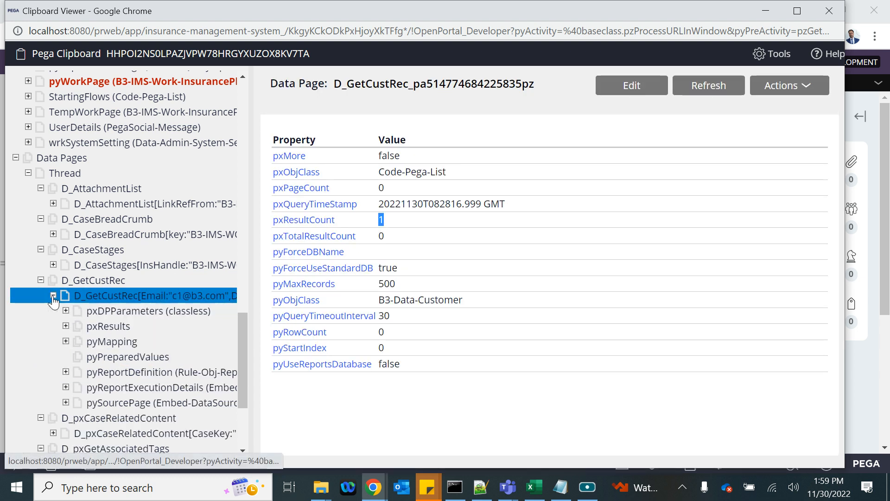
left_click(65, 327)
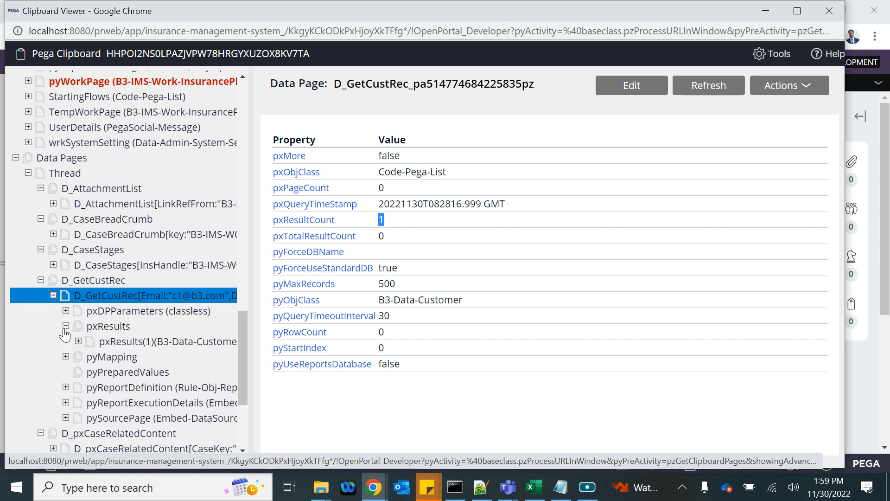
left_click(121, 342)
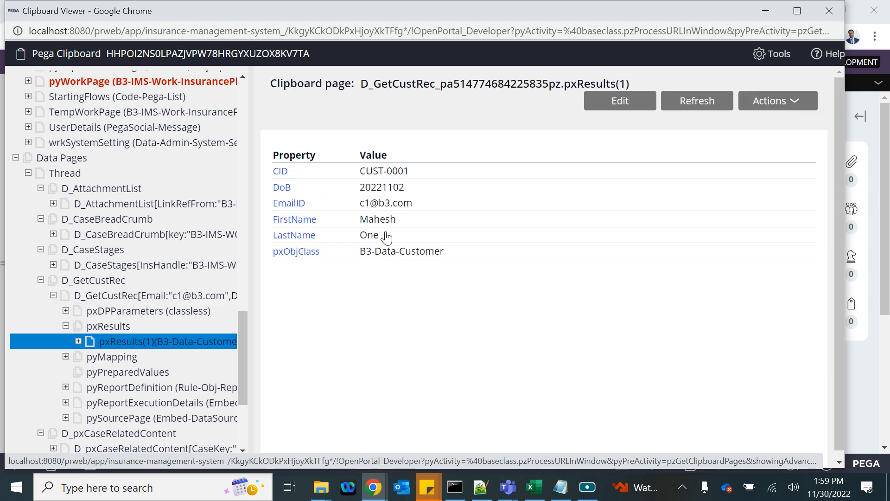
- Cancel the Expression builder and Validation conditions dialogs on Duplicate Customer Check
key("alt+Tab")
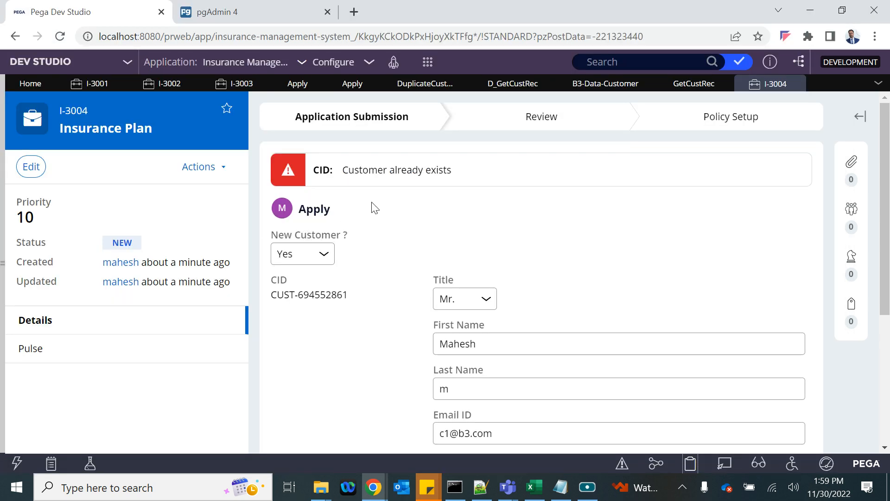
left_click(459, 83)
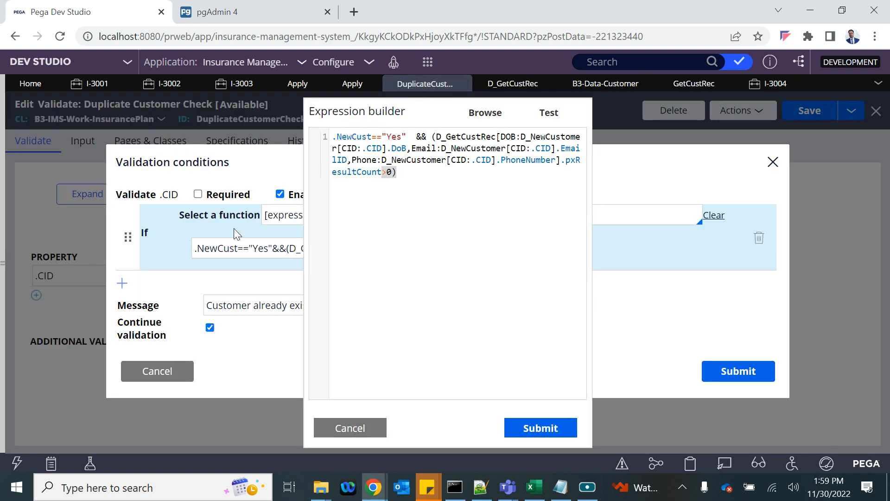
left_click(354, 429)
left_click(171, 377)
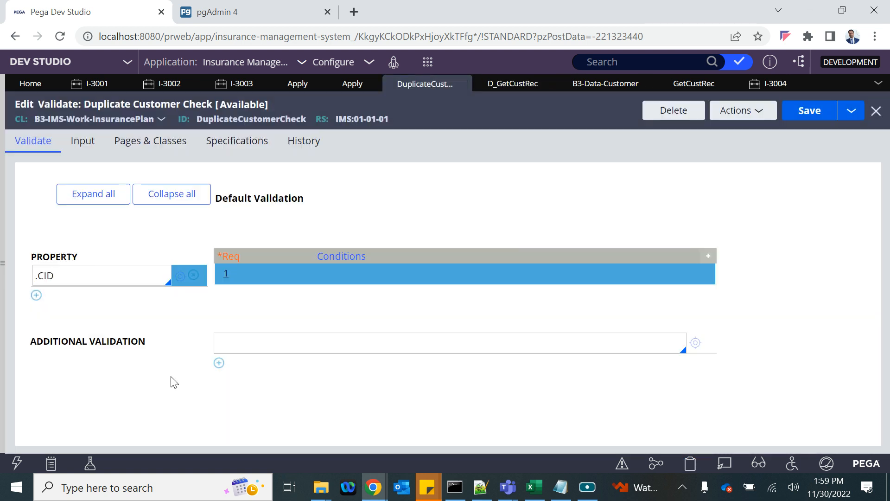
left_click_drag(53, 275, 34, 276)
- Inspect the work page's .CID error in the Clipboard, then return to Dev Studio
key("alt+Tab")
scroll(116, 264, "up", 4)
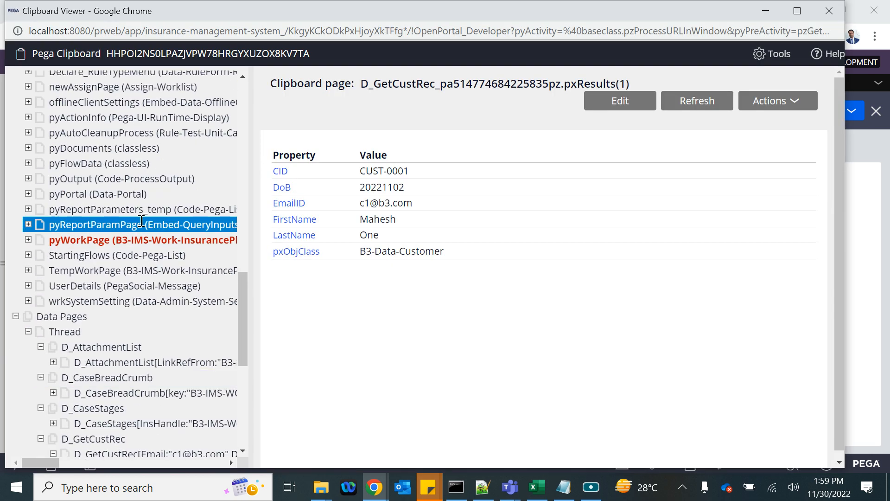
left_click(78, 242)
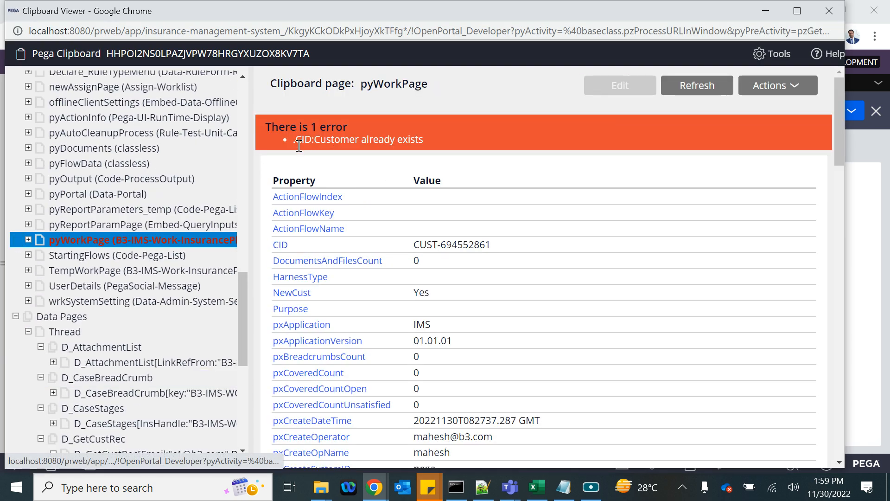
left_click_drag(294, 141, 434, 153)
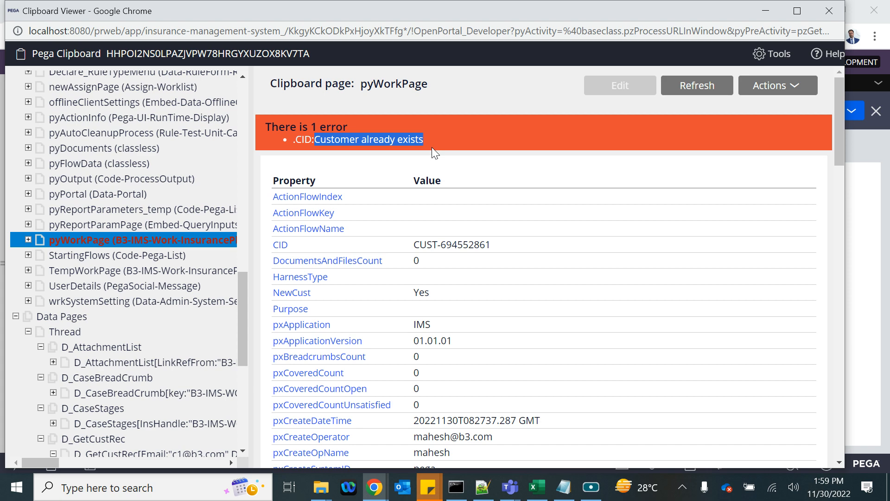
left_click(872, 239)
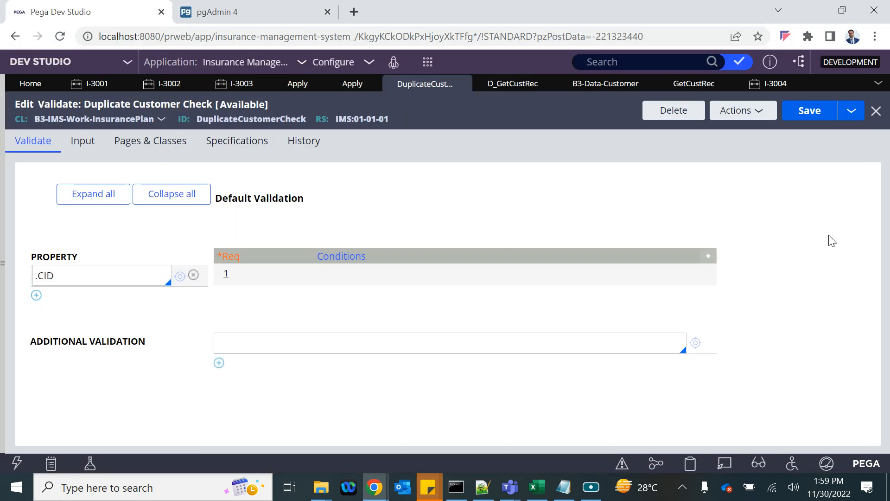
- Check the duplicate-customer error on pyWorkPage in the Clipboard Viewer
scroll(663, 352, "down", 3)
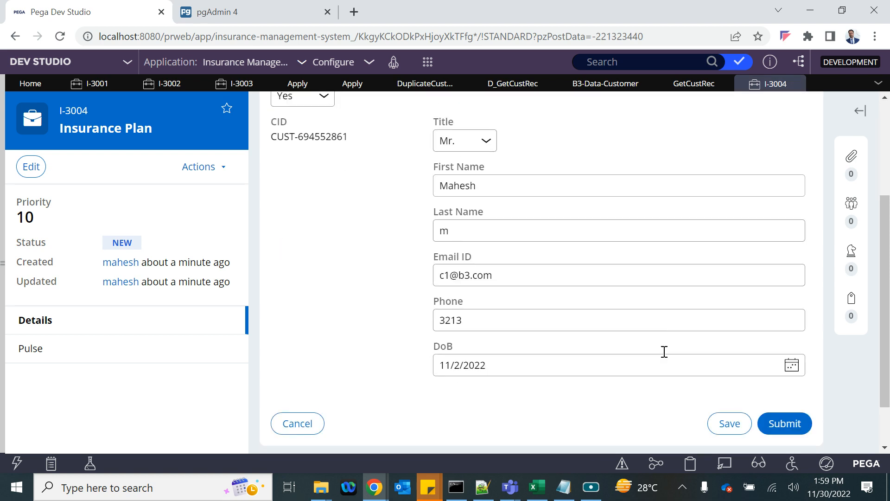
scroll(663, 352, "up", 3)
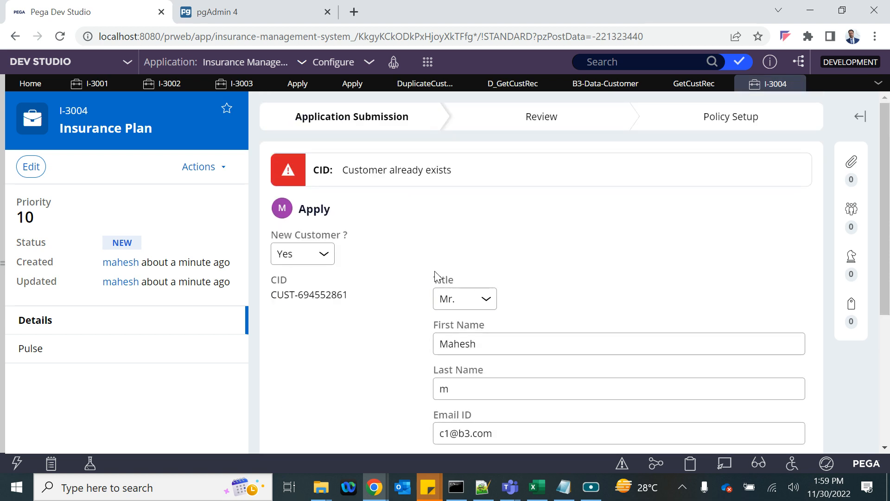
left_click(378, 496)
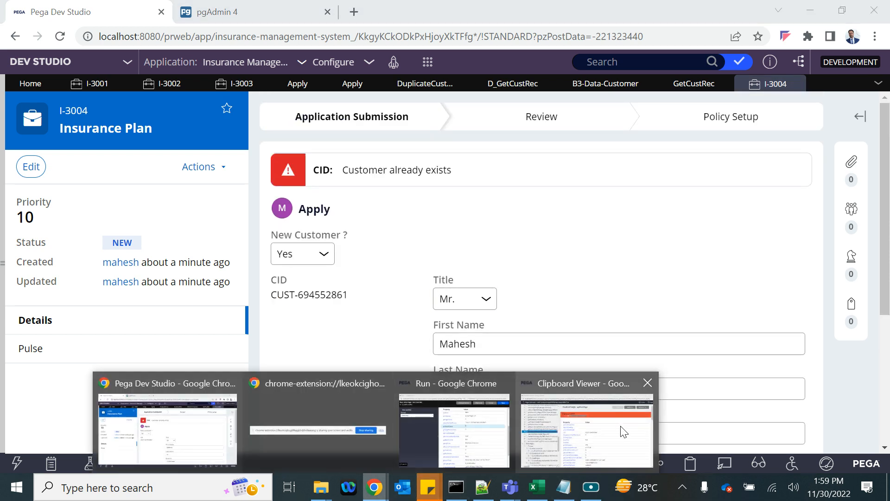
left_click(620, 429)
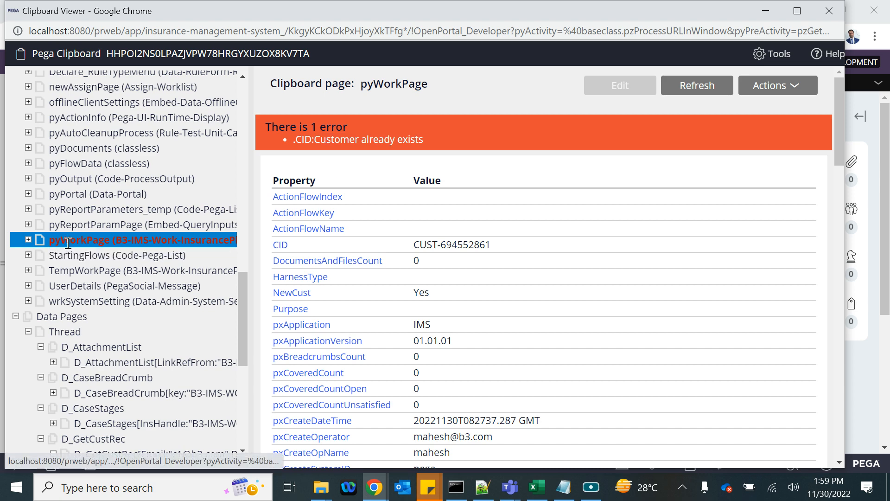
key("alt+Tab")
- Append '2' to the Email ID to make it unique and submit case I-3004
scroll(545, 352, "down", 5)
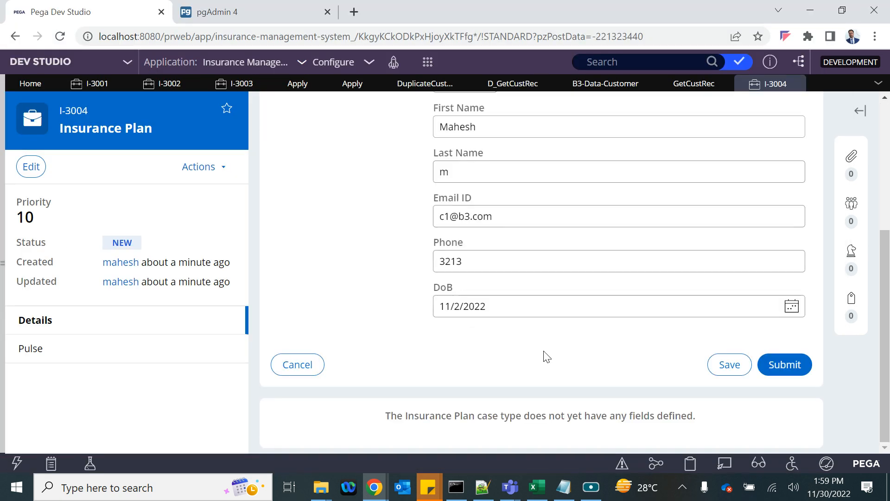
left_click(792, 368)
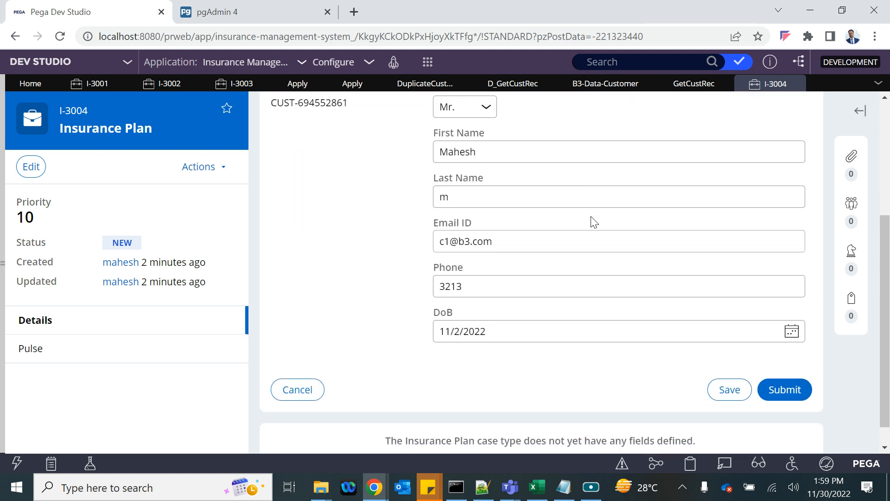
left_click(449, 241)
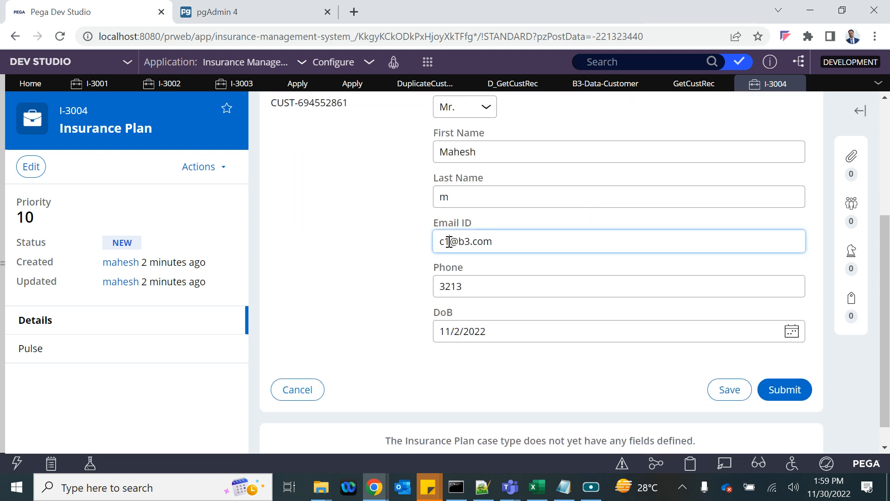
type("2")
left_click(369, 292)
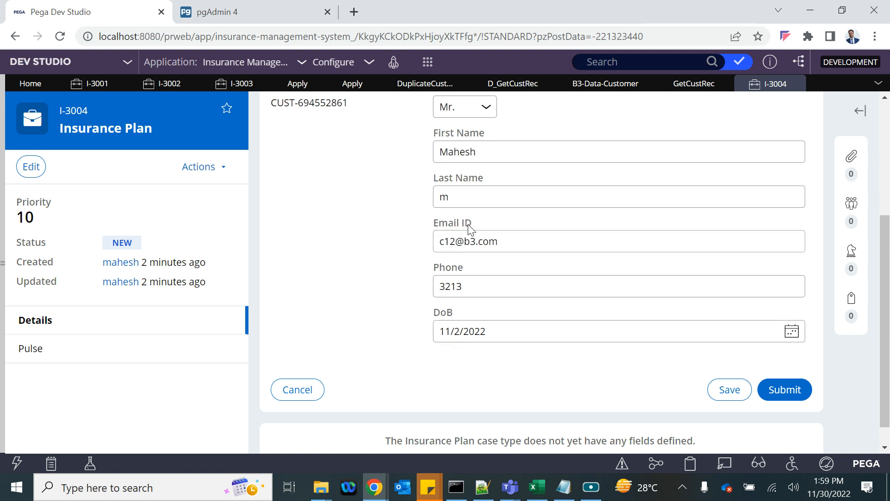
left_click(804, 386)
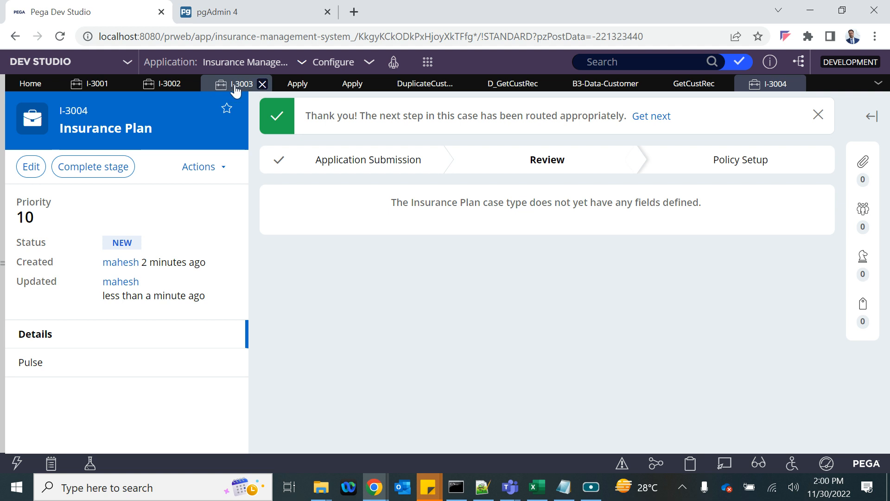
- Refresh the B3-Data-Customer records to confirm a sixth customer, then return to DuplicateCustomerCheck
left_click(587, 85)
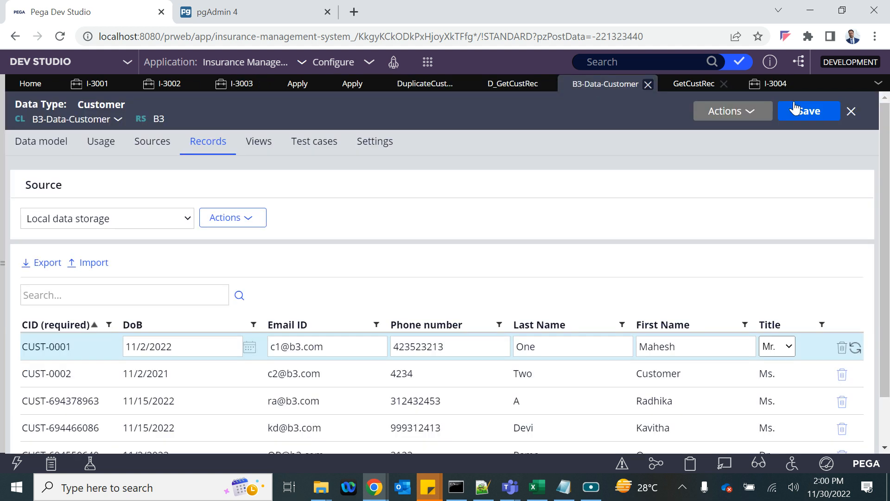
scroll(576, 260, "down", 2)
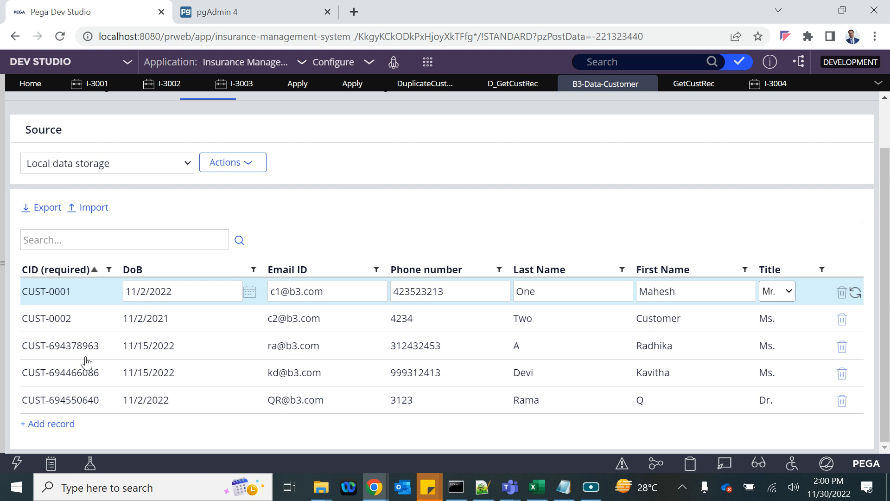
scroll(788, 113, "up", 2)
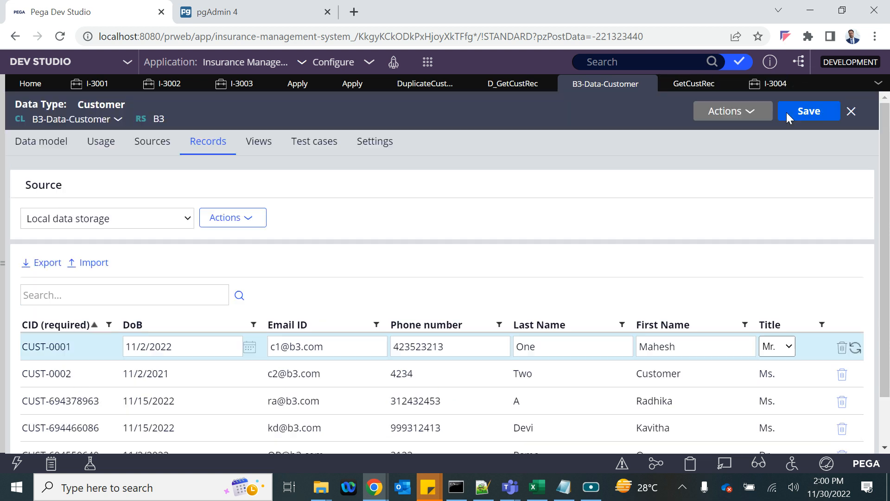
left_click(730, 111)
left_click(734, 132)
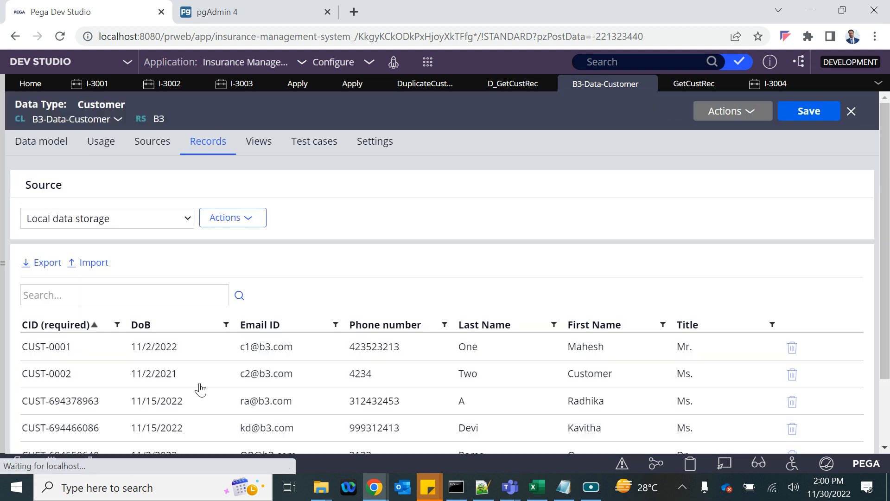
scroll(200, 388, "down", 2)
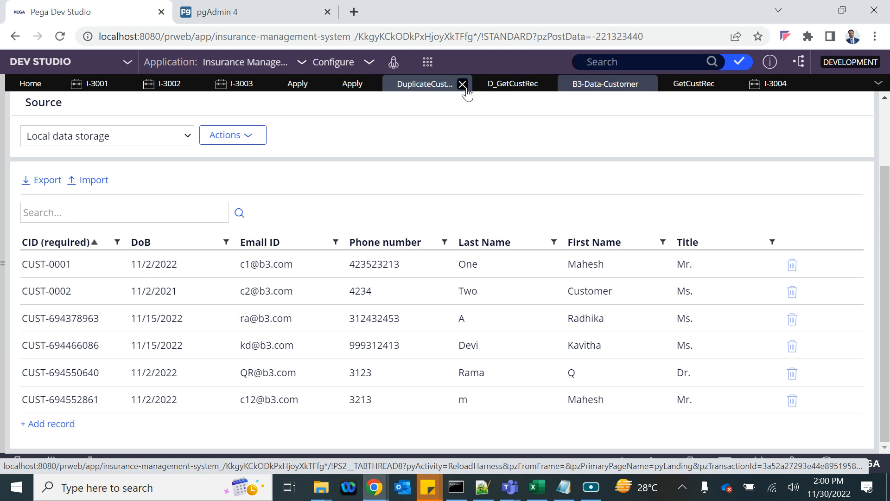
left_click(417, 89)
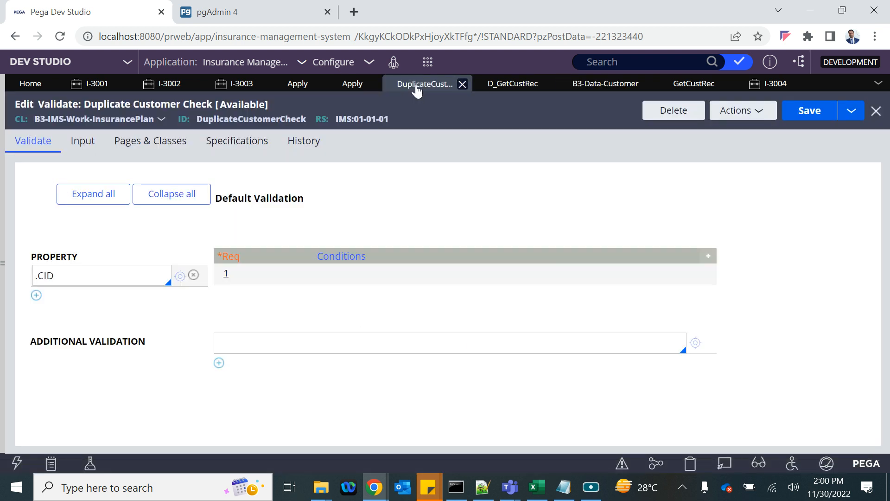
- Review the If expression in the .CID row's Validation conditions
left_click(273, 277)
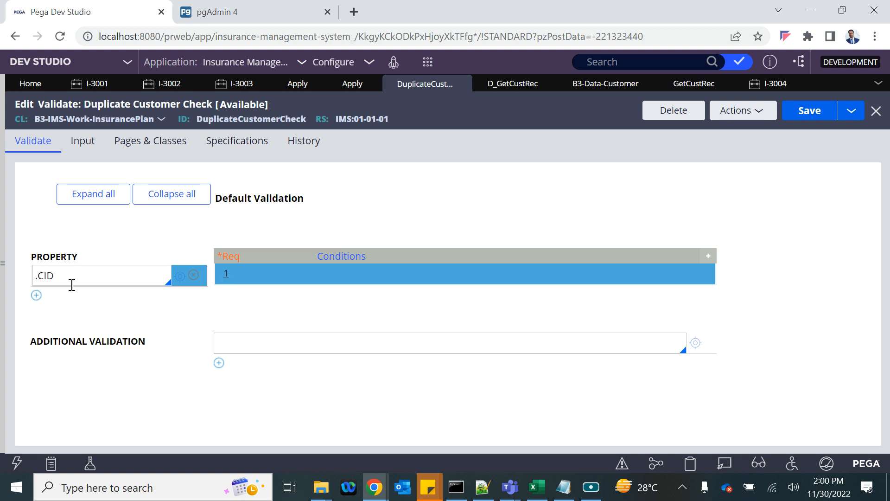
left_click(226, 278)
triple_click(284, 254)
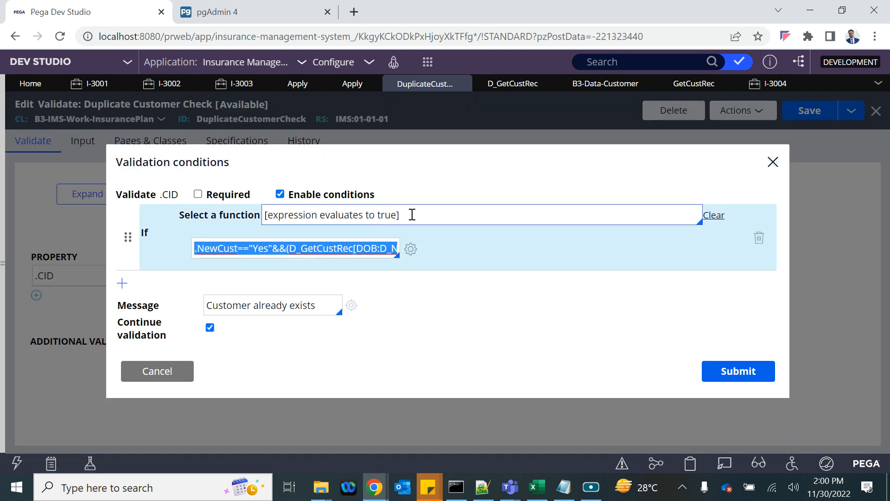
left_click_drag(416, 214, 241, 218)
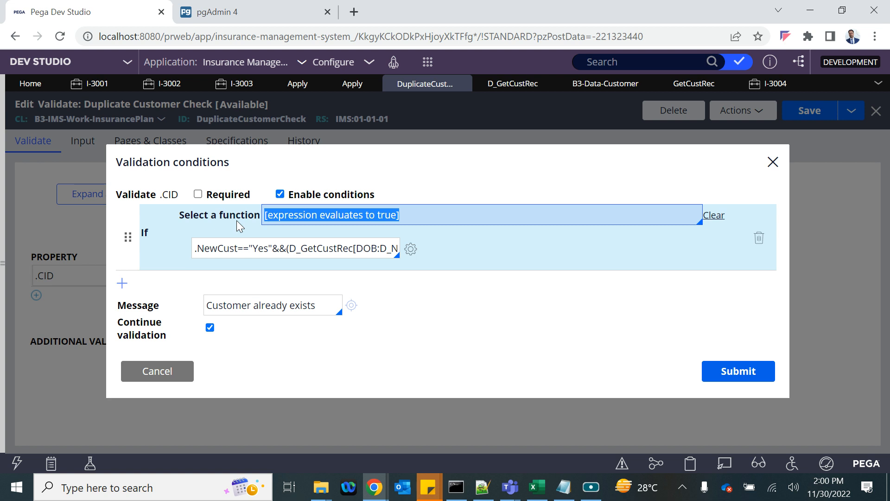
left_click(338, 216)
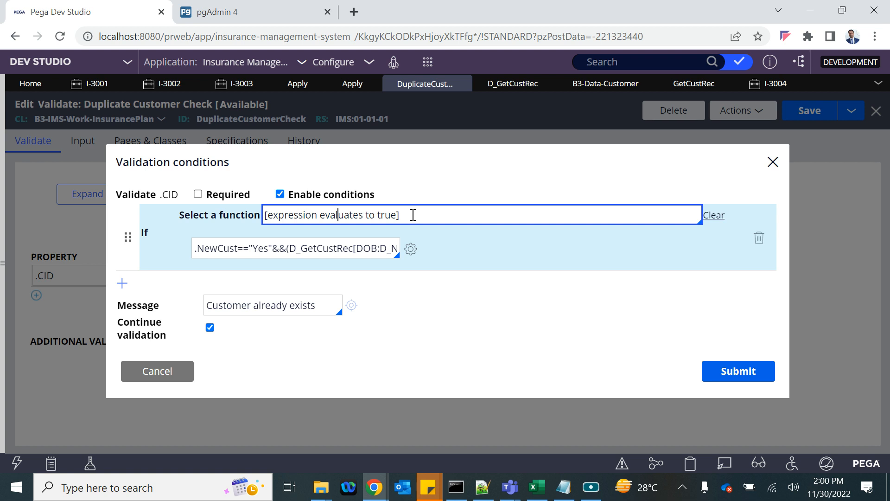
left_click_drag(413, 215, 247, 216)
left_click(246, 216)
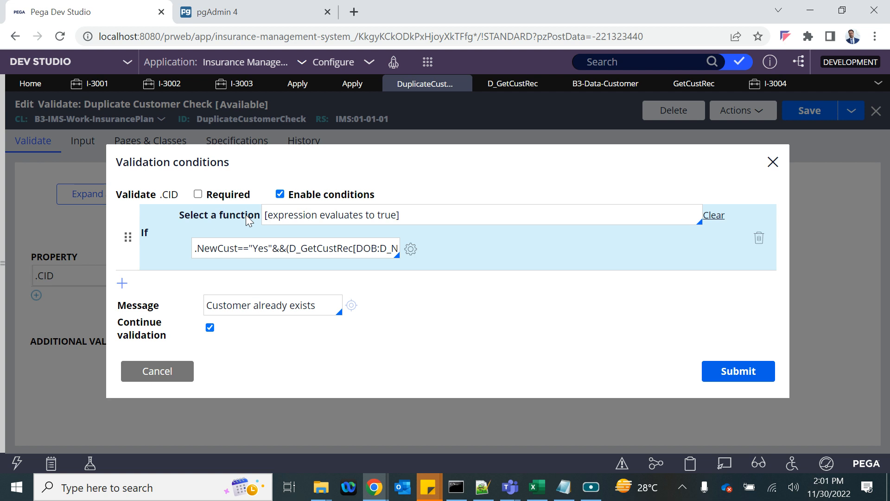
left_click(723, 386)
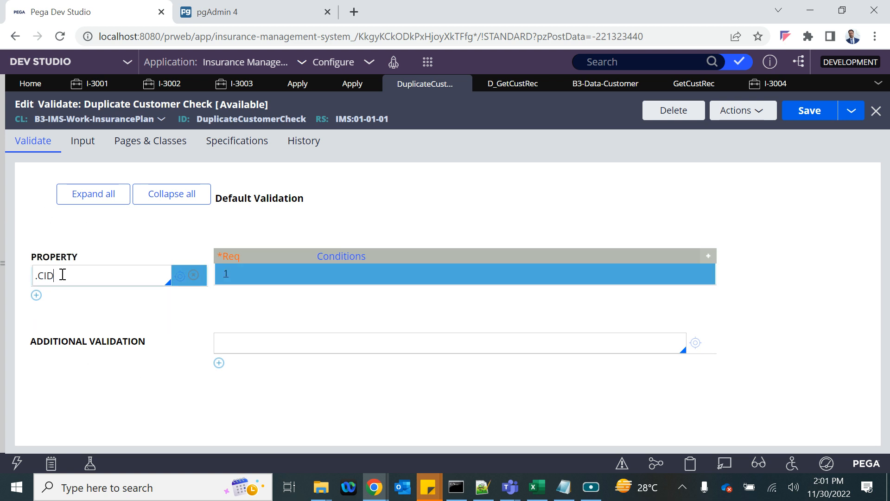
- Confirm the .CID message 'Customer already exists' and save the Duplicate Customer Check rule
left_click_drag(63, 274, 26, 274)
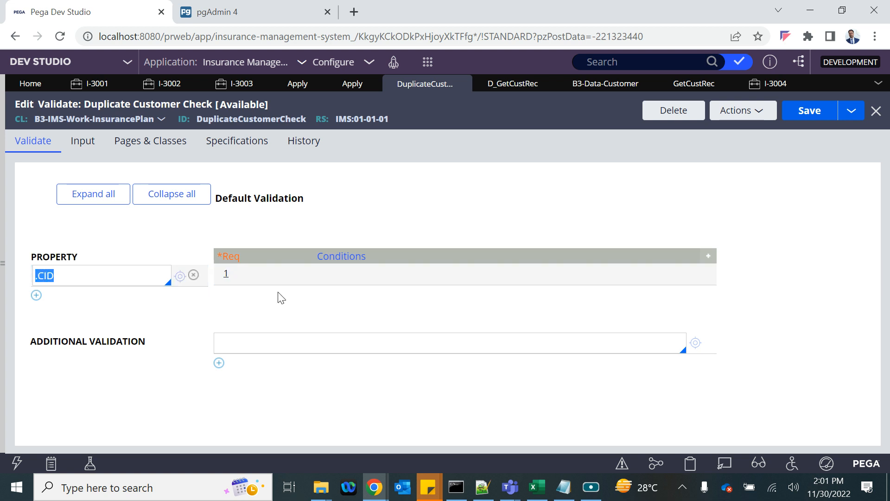
left_click(230, 280)
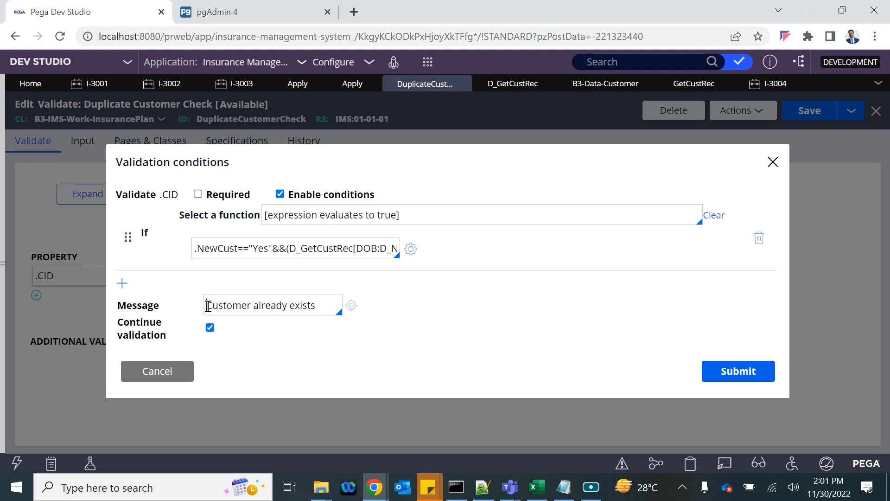
left_click_drag(207, 306, 338, 311)
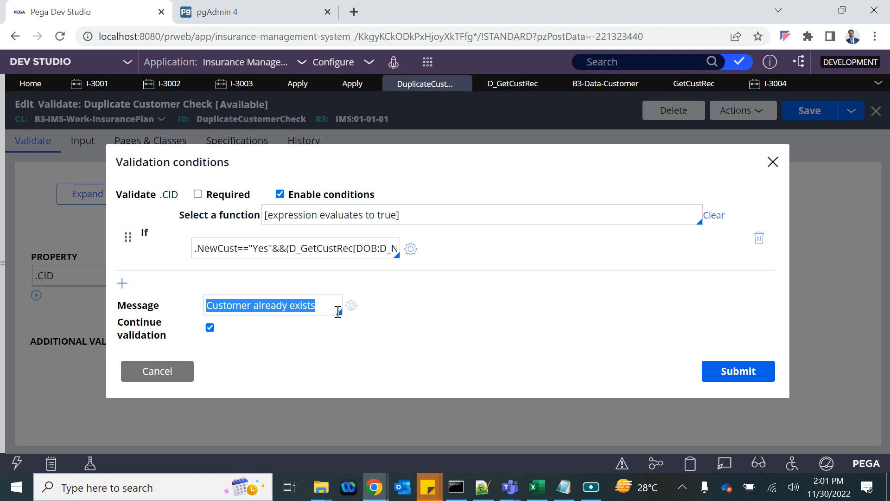
left_click(773, 163)
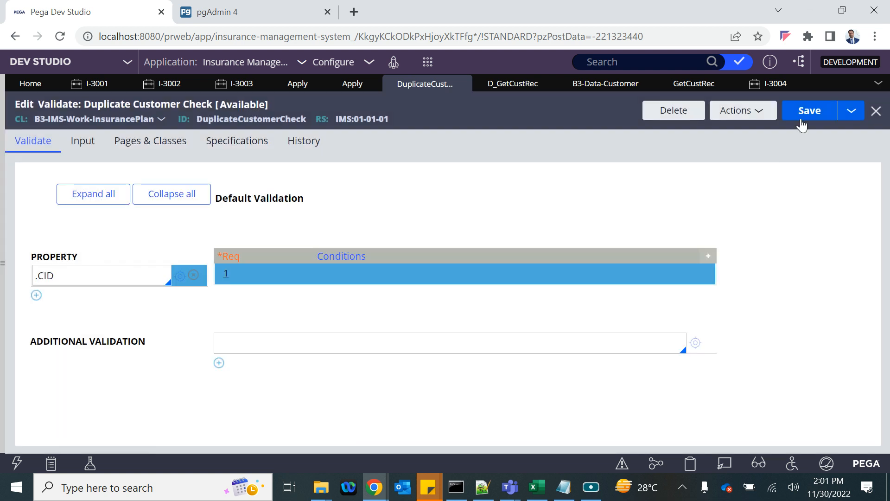
left_click(810, 111)
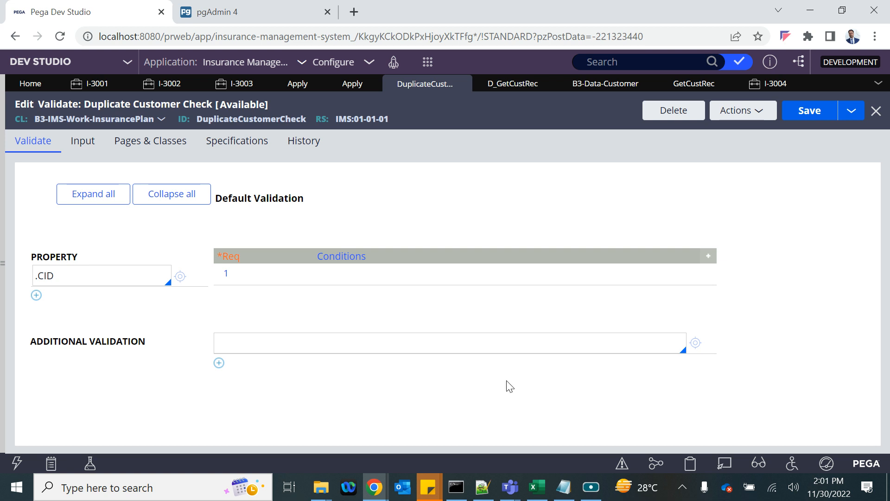
left_click(590, 486)
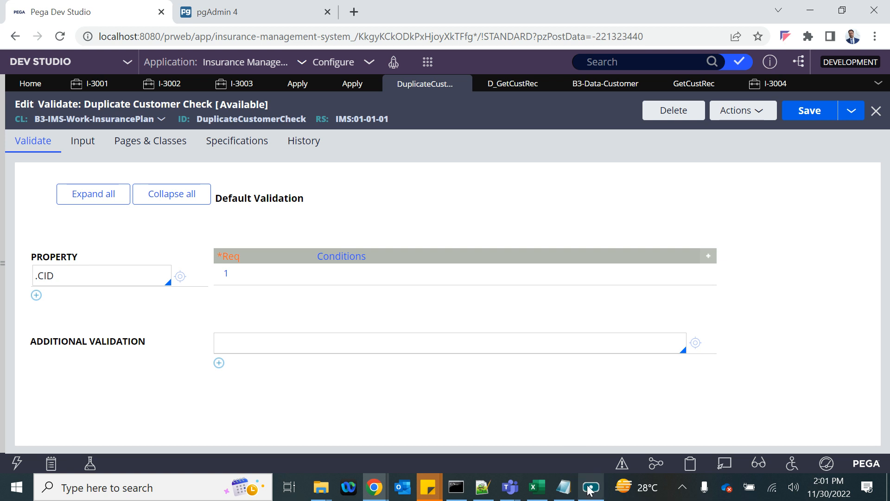